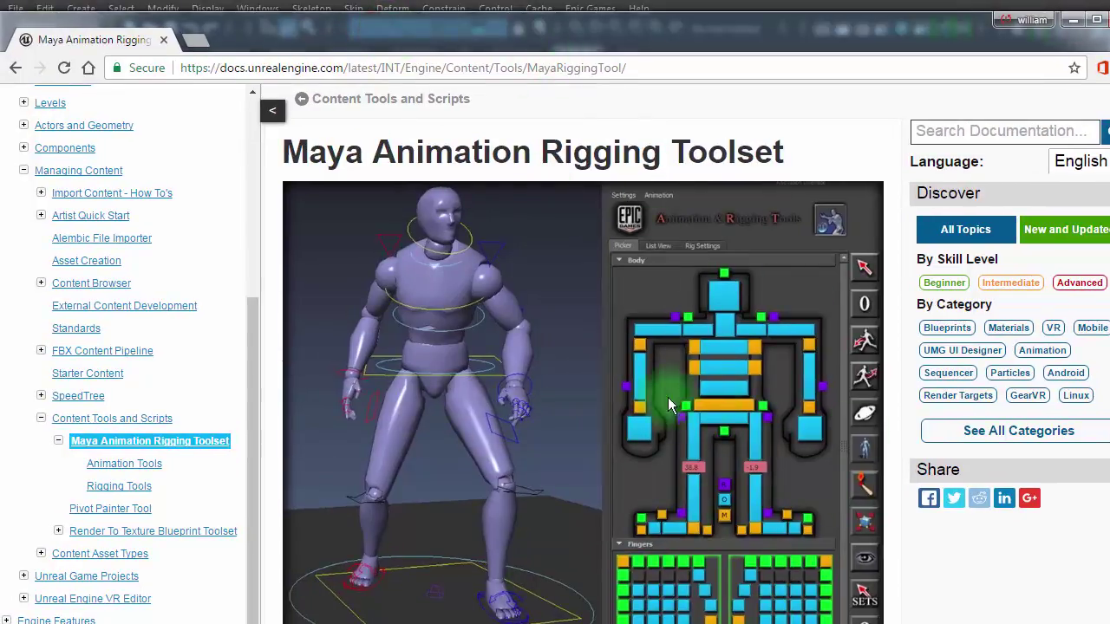
Step: Switch to Maya and open the scene renee_Rig_ReadyToSkin.mb, dismissing the file-reading notice
left_click(560, 29)
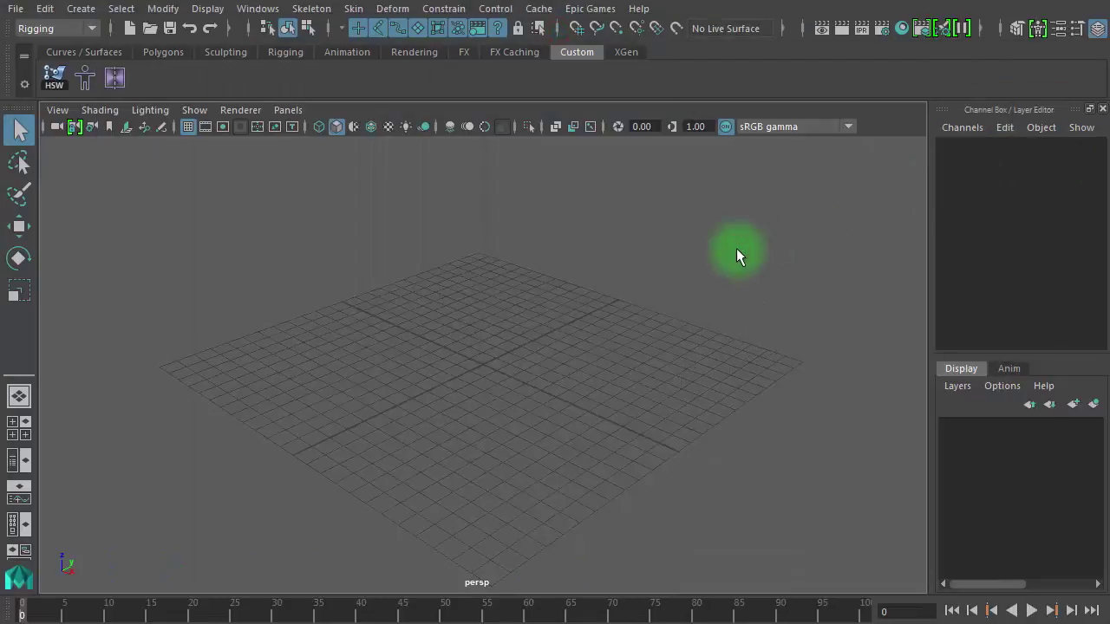
key("ctrl+o")
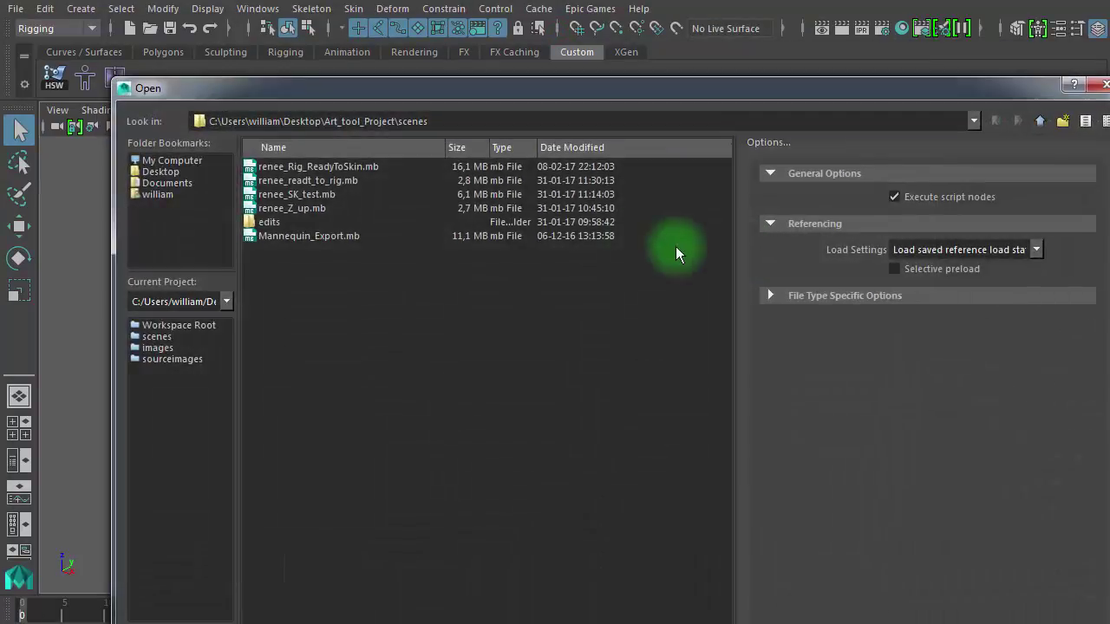
left_click(352, 166)
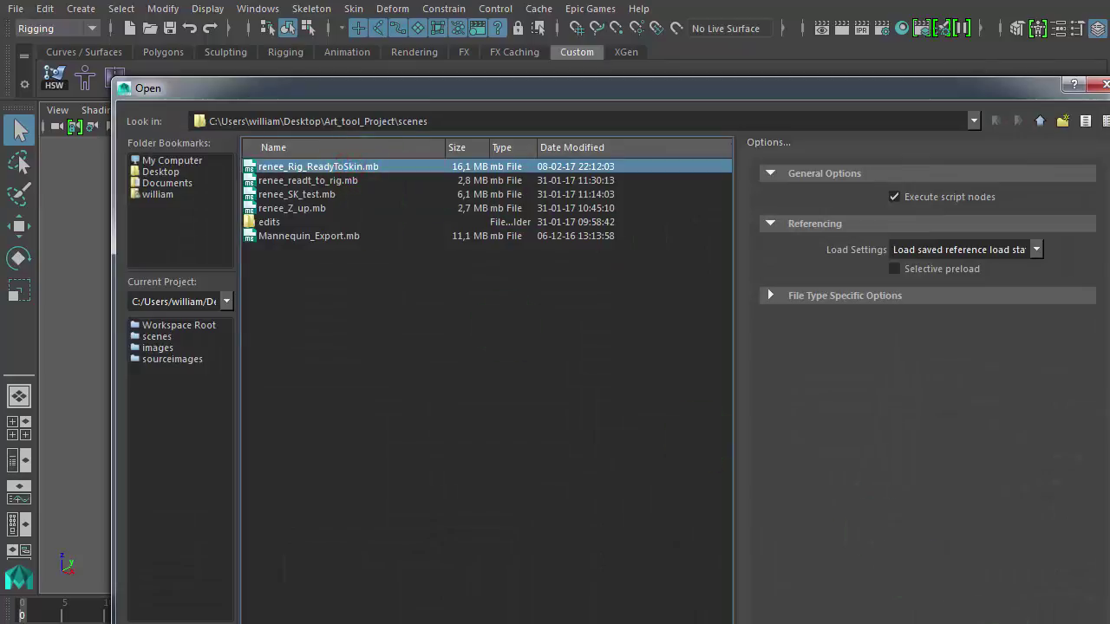
key("Return")
left_click(539, 410)
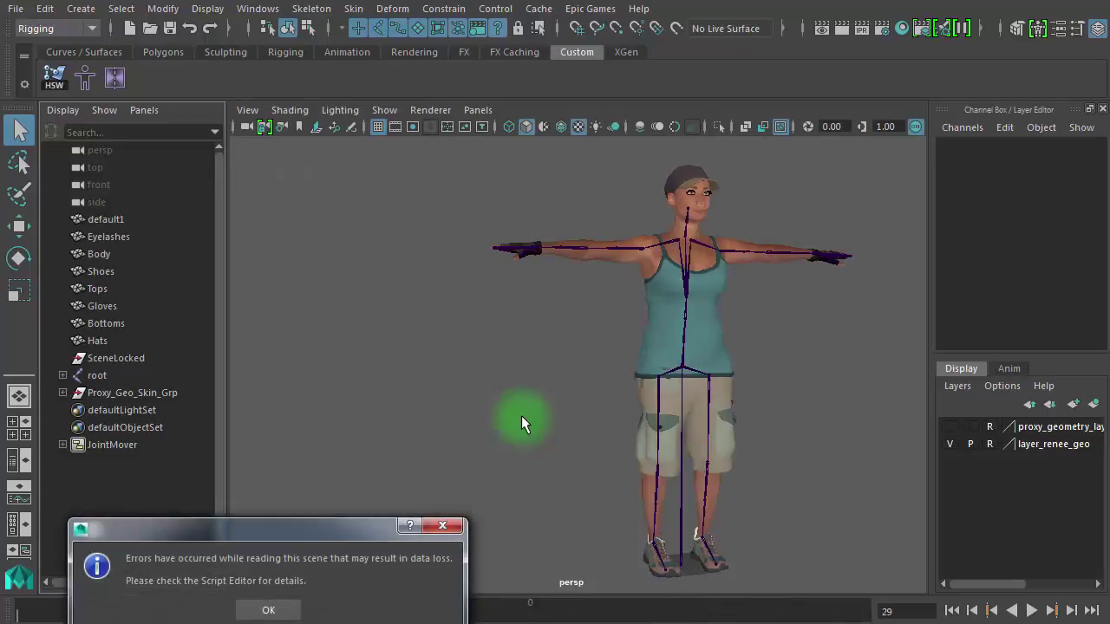
left_click(443, 526)
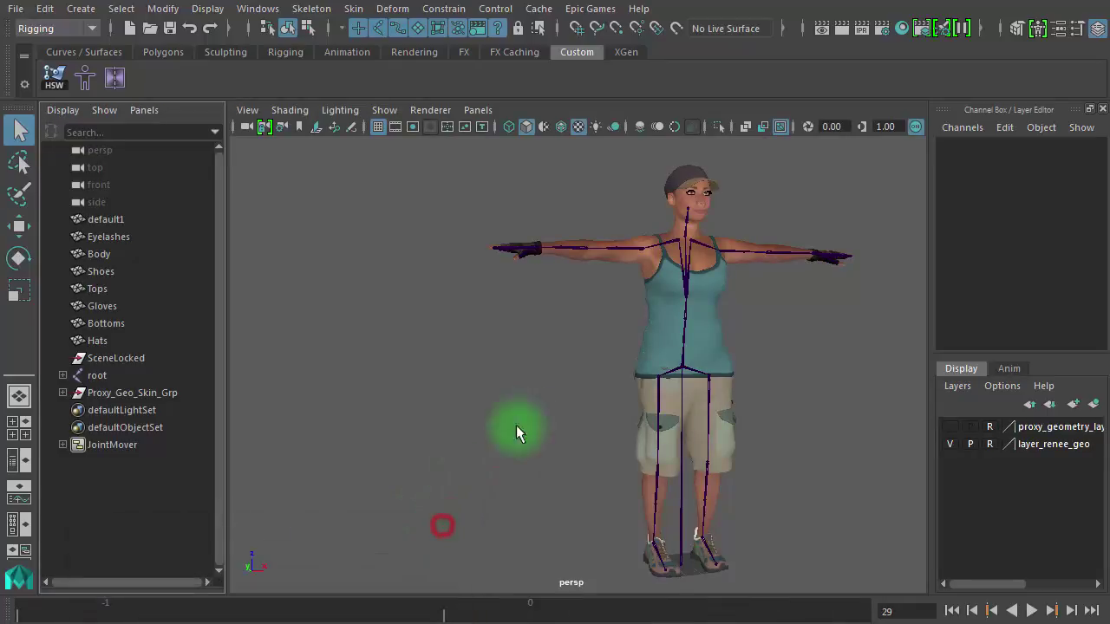
Step: Hide every object type in the perspective view, turning only Polygons back on
right_click_drag(655, 421, 896, 440, "alt")
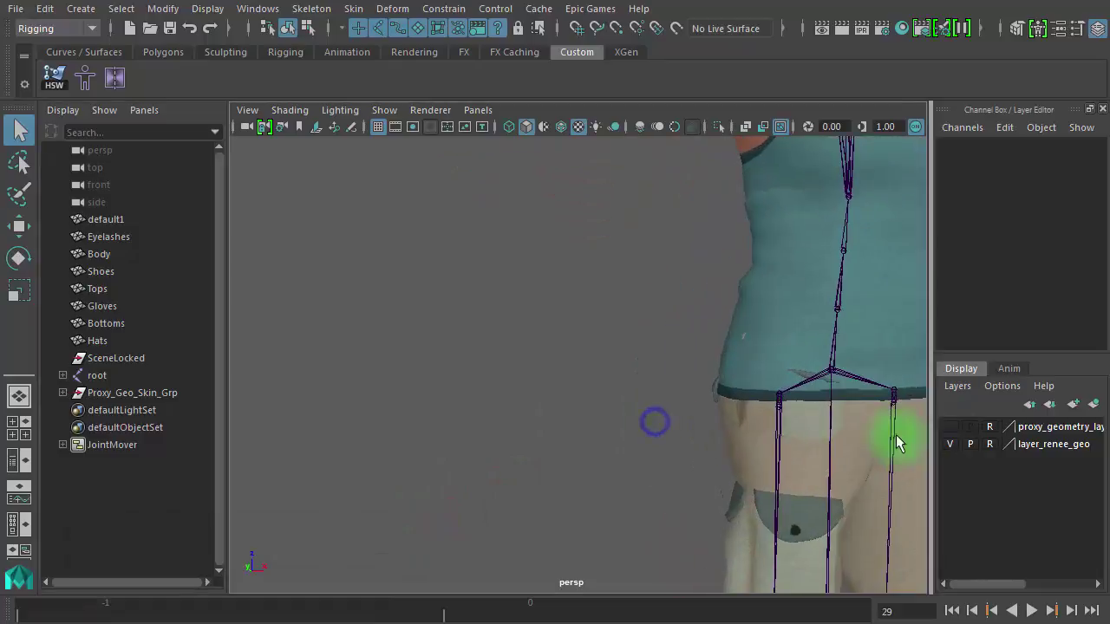
left_click_drag(879, 437, 824, 436, "alt")
right_click_drag(849, 431, 559, 397, "alt")
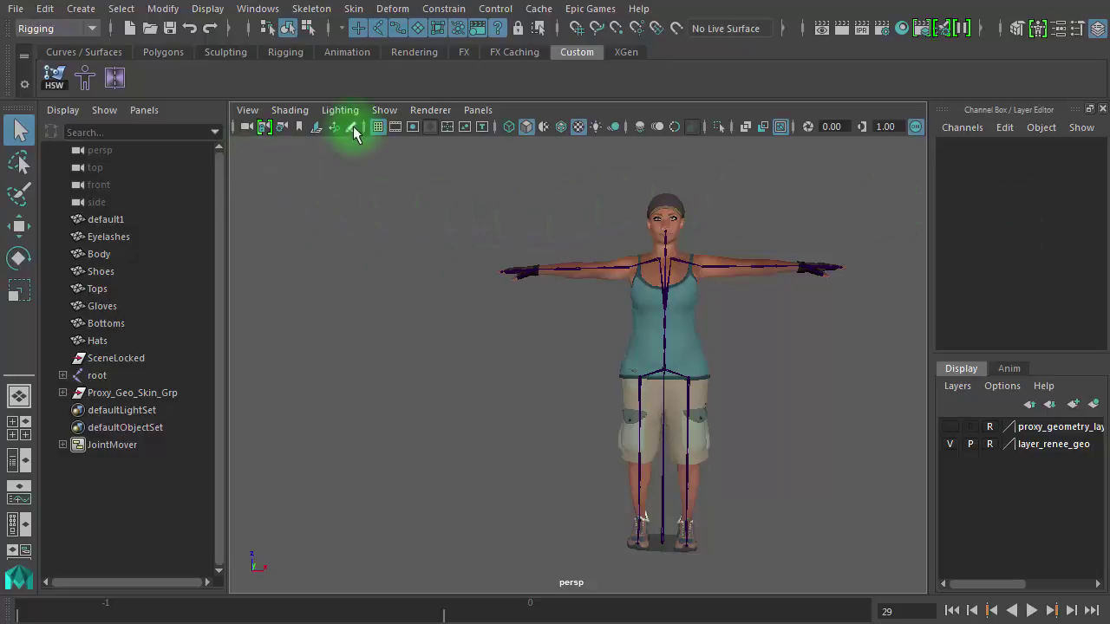
left_click(389, 110)
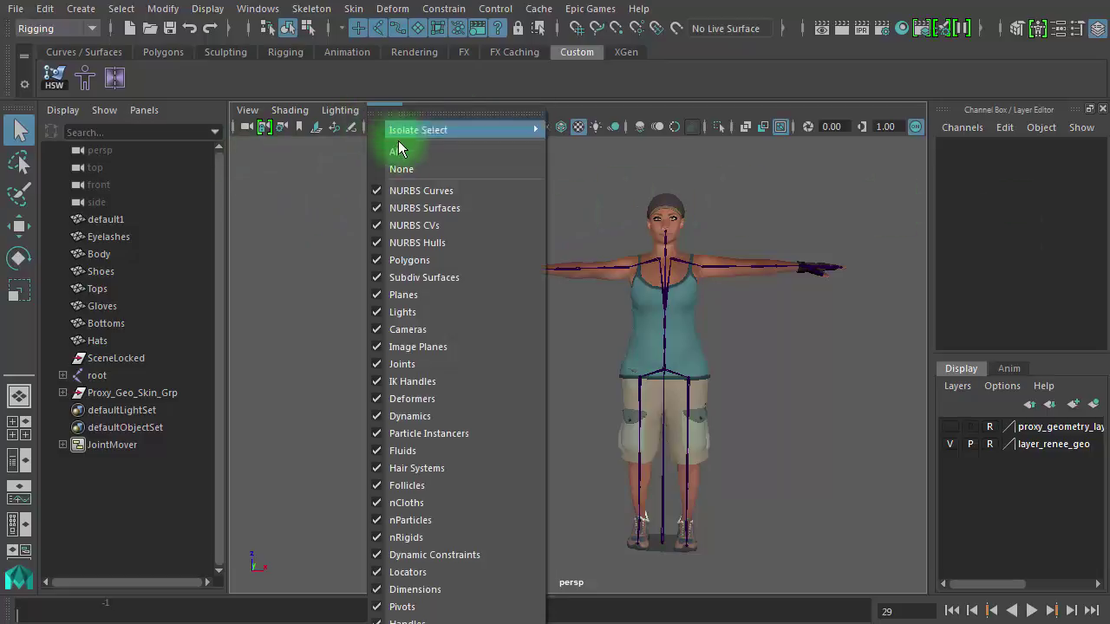
left_click(406, 169)
left_click(382, 111)
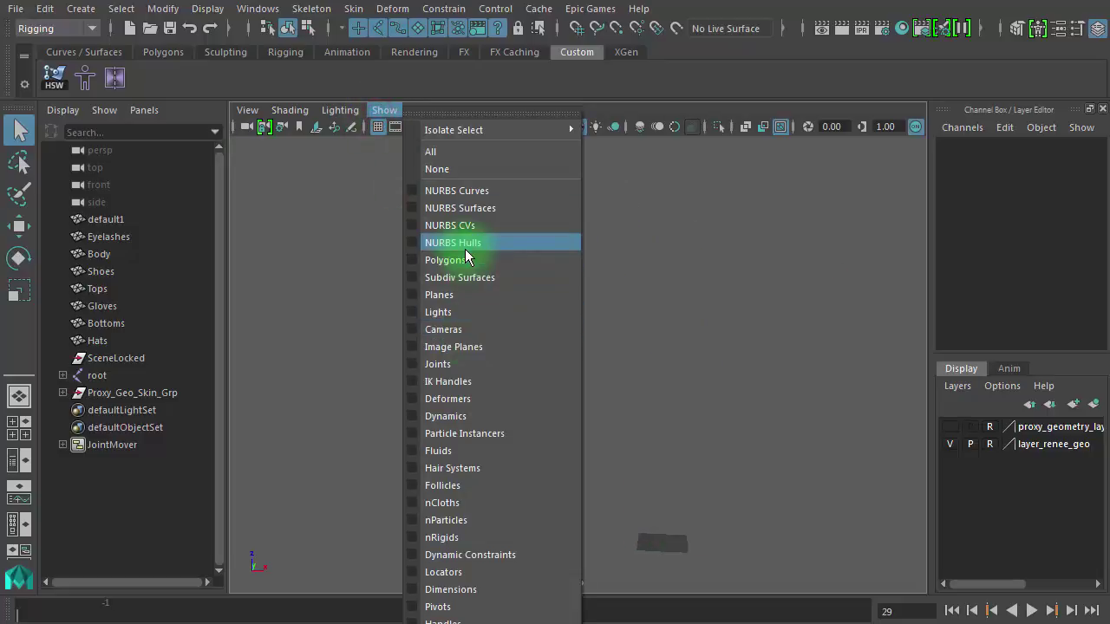
left_click(433, 259)
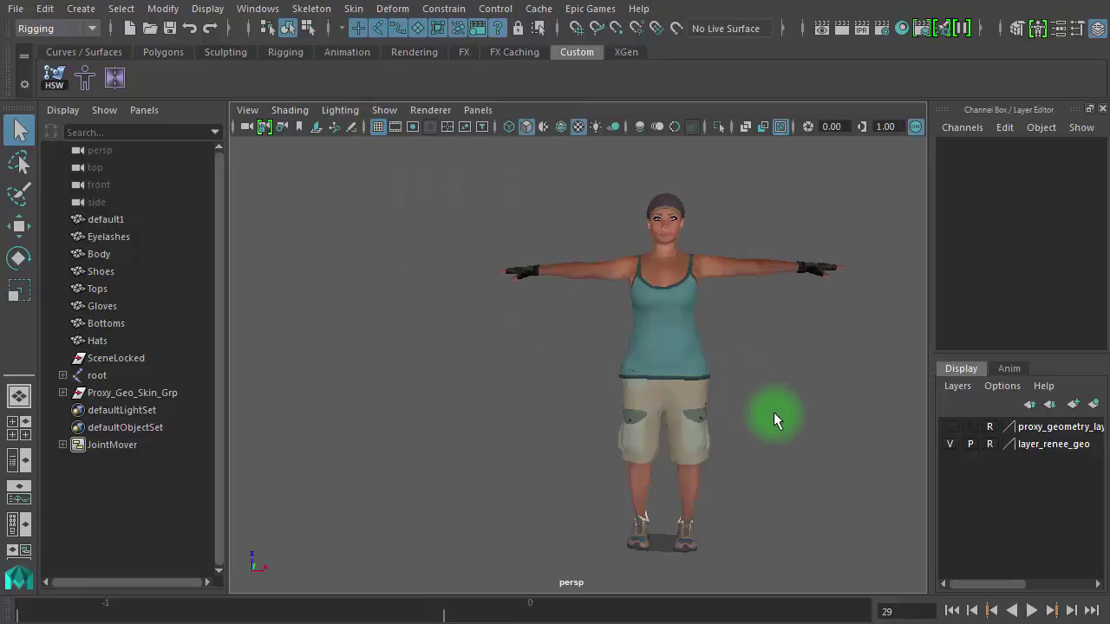
Step: Take layer_renee_geo out of reference display so its meshes can be selected, and test this on the shorts
right_click_drag(683, 393, 902, 404, "alt")
middle_click_drag(854, 389, 482, 232, "alt")
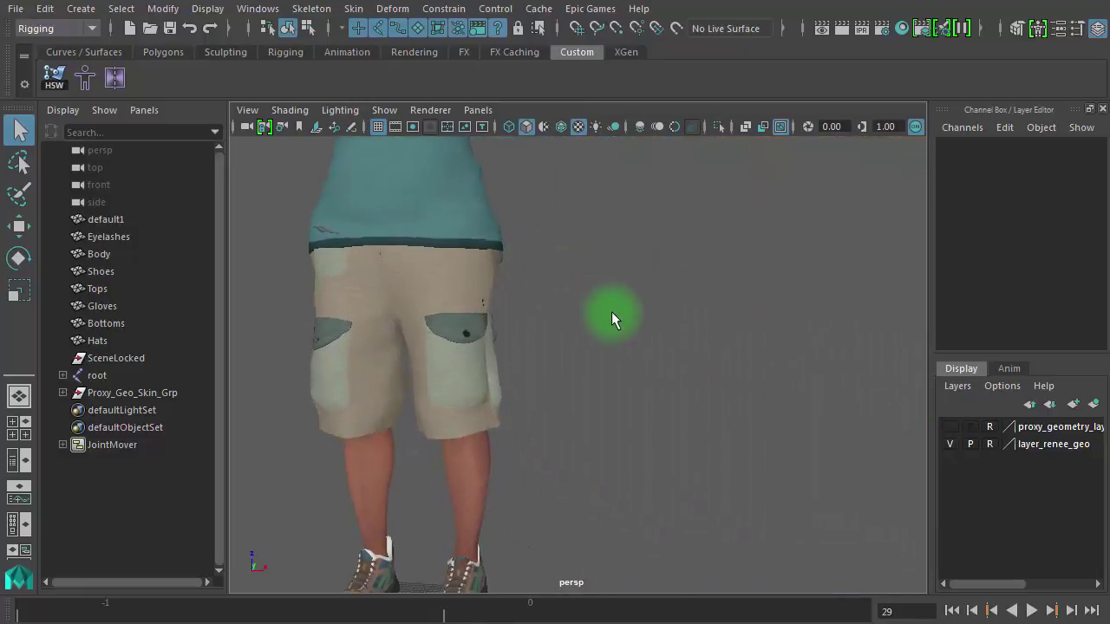
right_click_drag(612, 314, 577, 320, "alt")
middle_click_drag(577, 320, 614, 268, "alt")
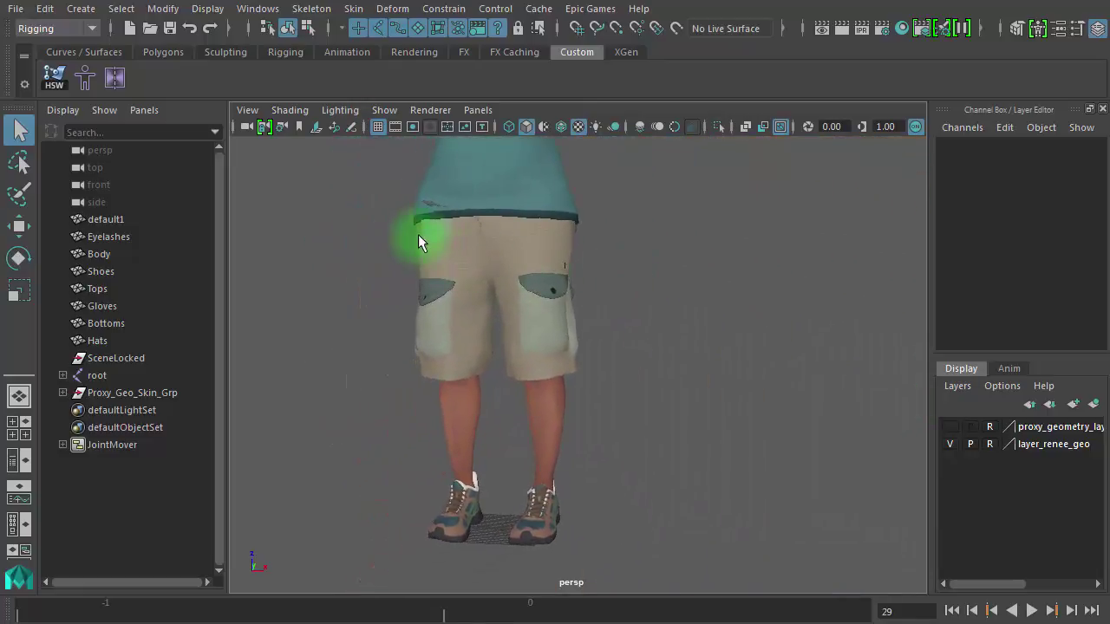
left_click_drag(387, 230, 618, 558)
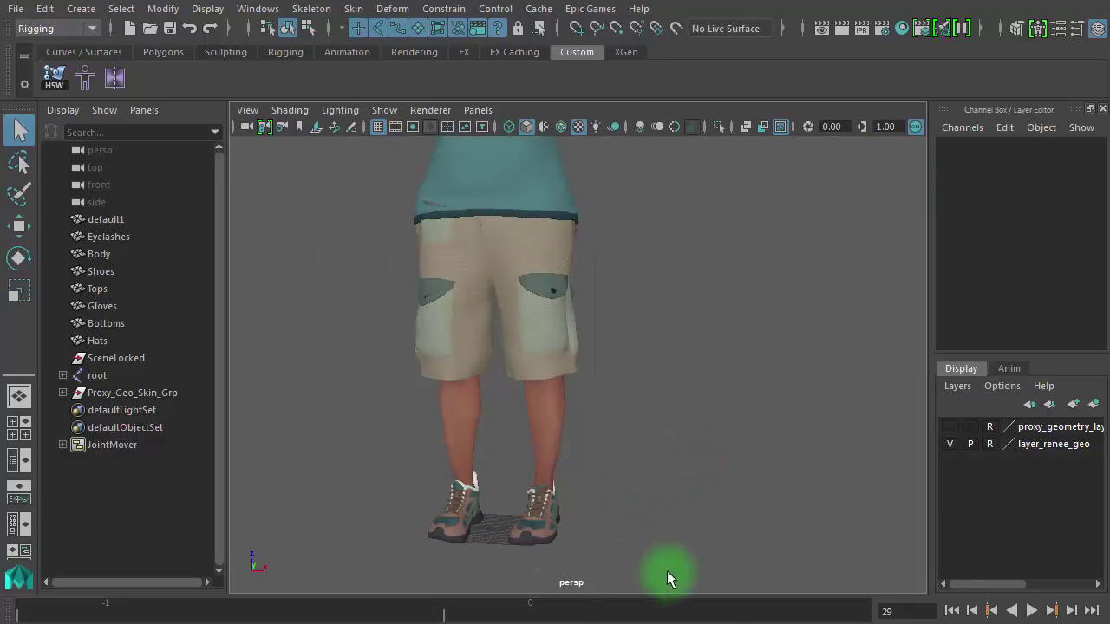
left_click(992, 447)
left_click(464, 304)
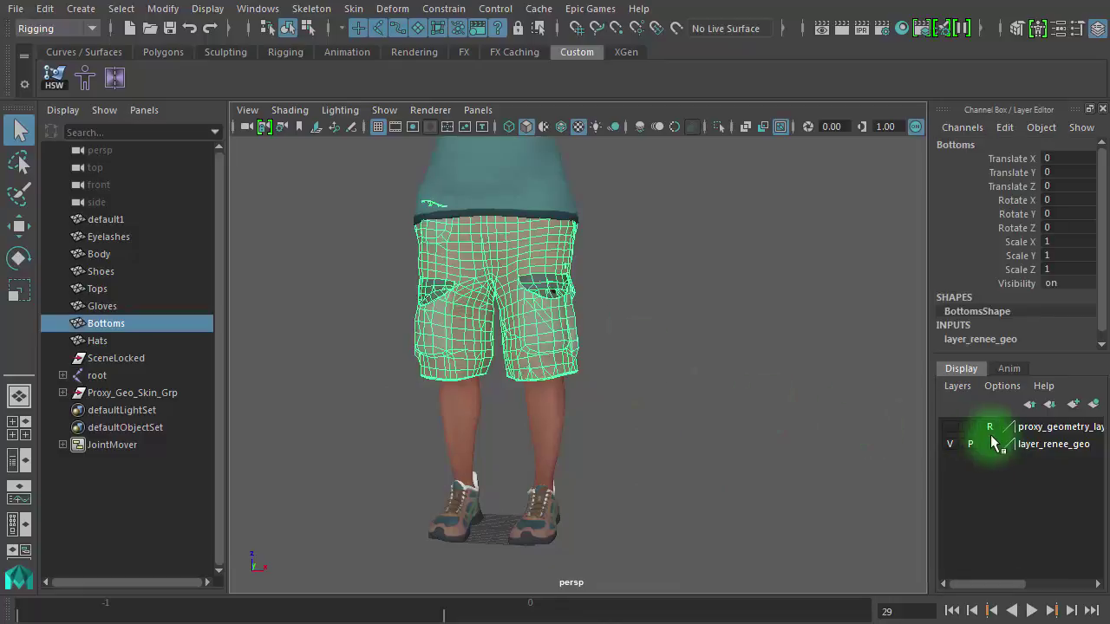
left_click(678, 377)
Step: Put the Tops mesh on a new display layer and toggle the layer's visibility to check it
right_click_drag(456, 330, 165, 285, "alt")
middle_click_drag(538, 339, 541, 349, "alt")
left_click(541, 350)
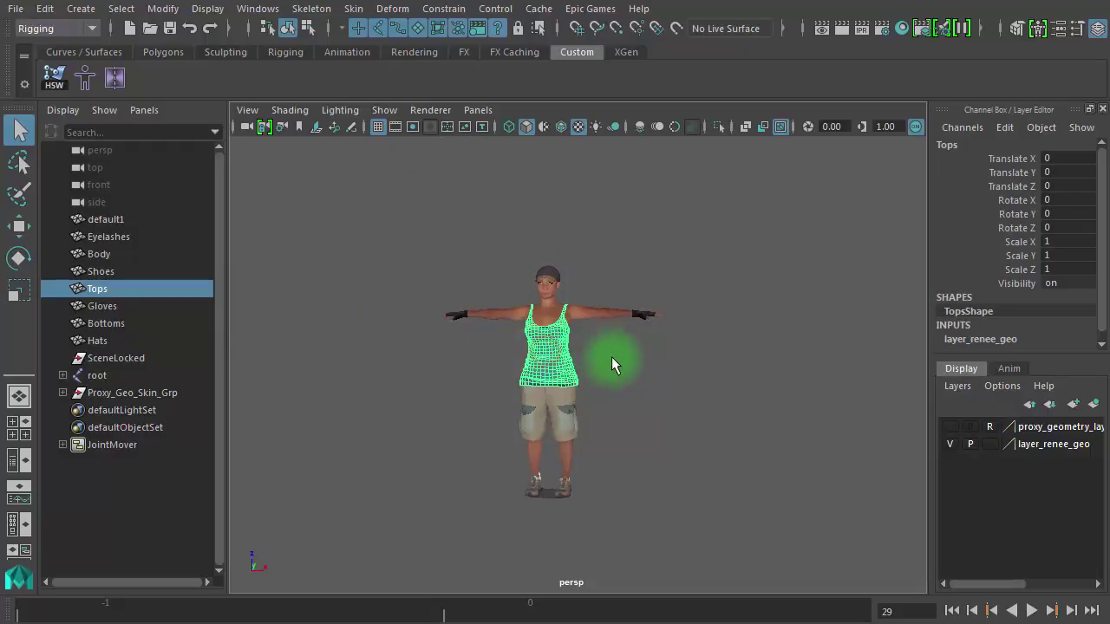
left_click(1095, 405)
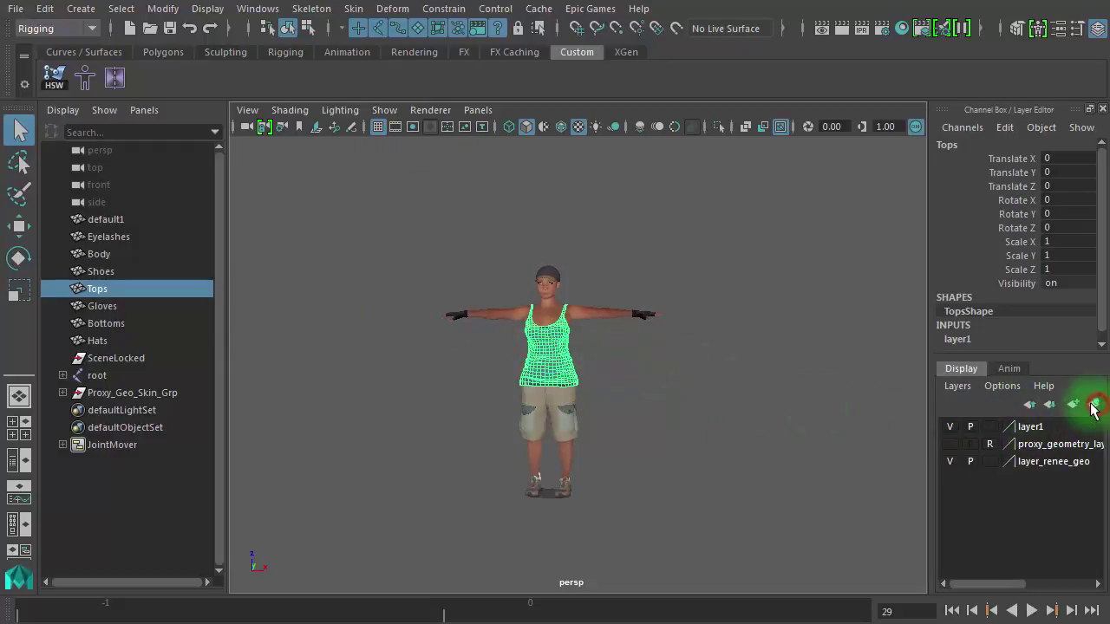
left_click(950, 426)
left_click(950, 426)
Step: Rename the new display layer as layer_no_bind and hide it
double_click(1037, 426)
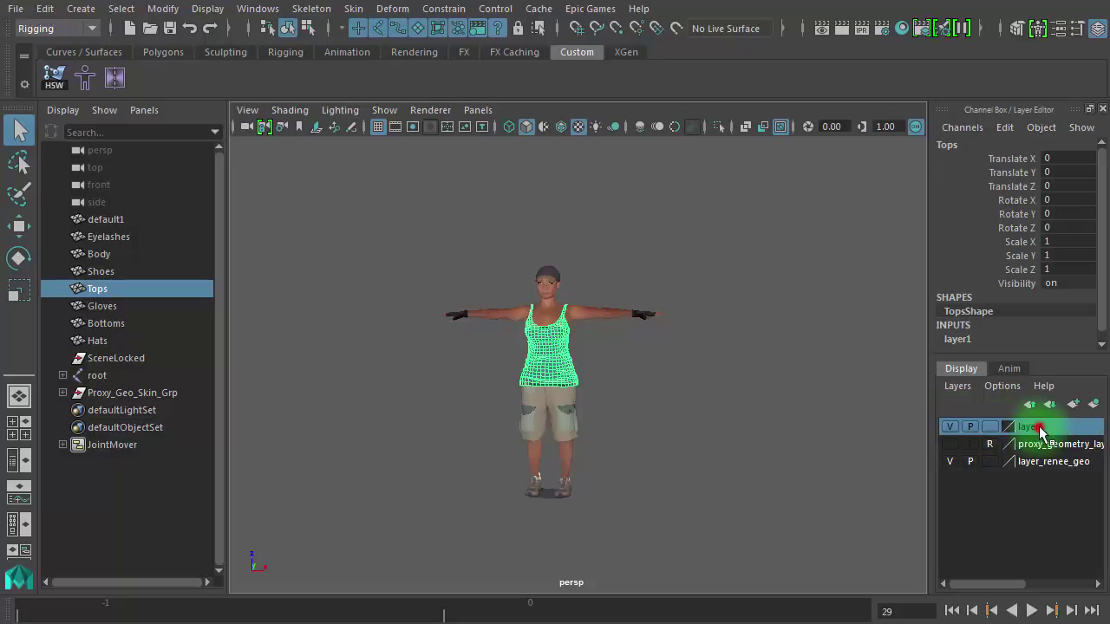
left_click_drag(435, 266, 613, 249)
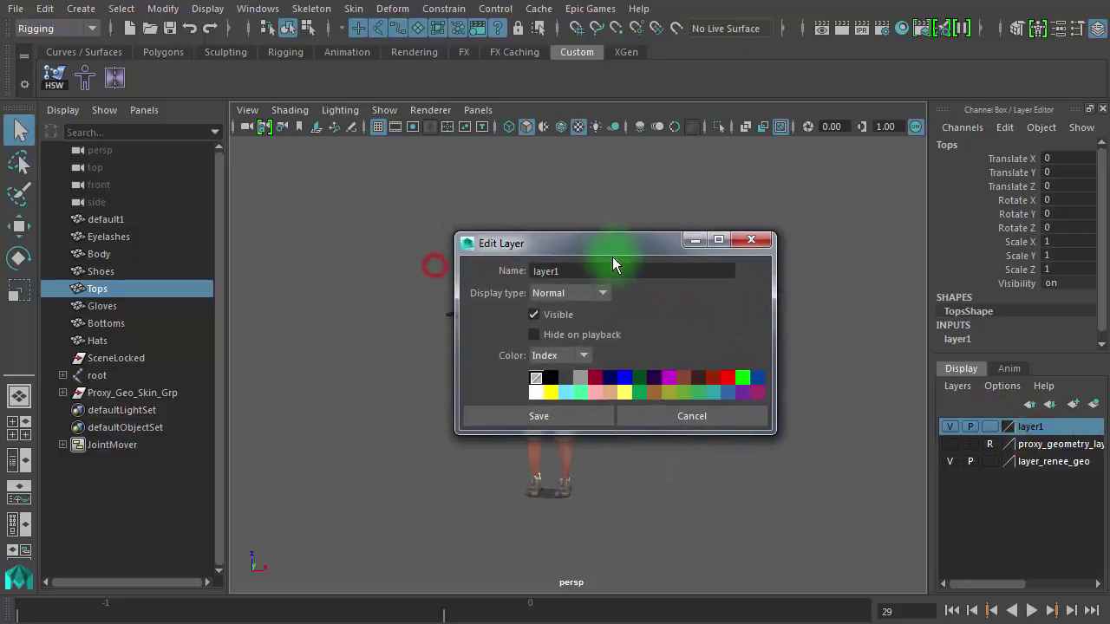
left_click(593, 268)
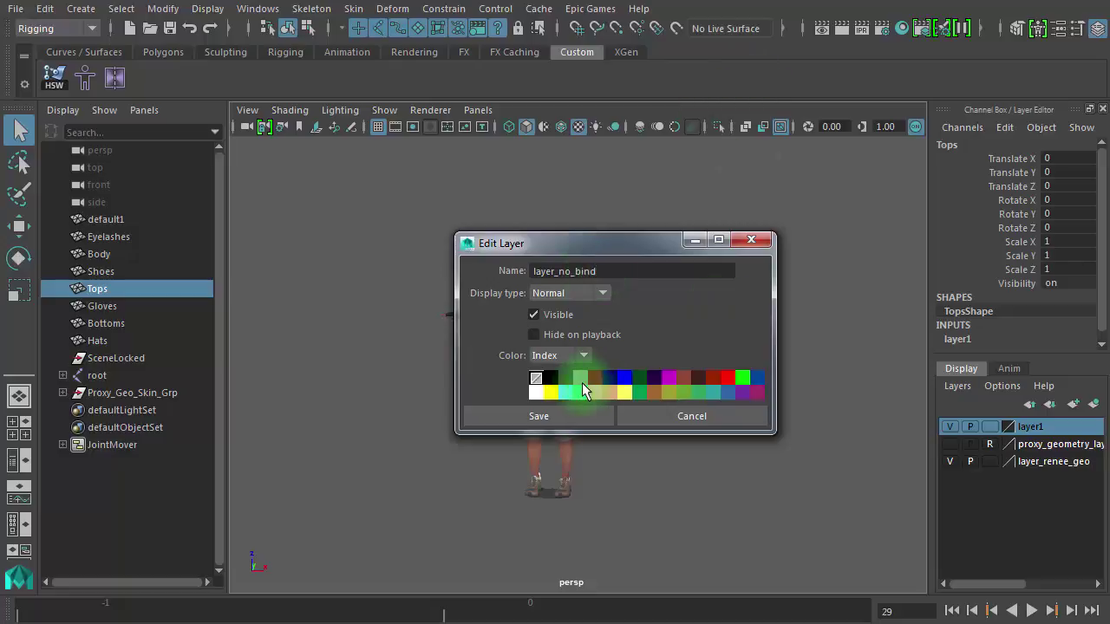
left_click(557, 415)
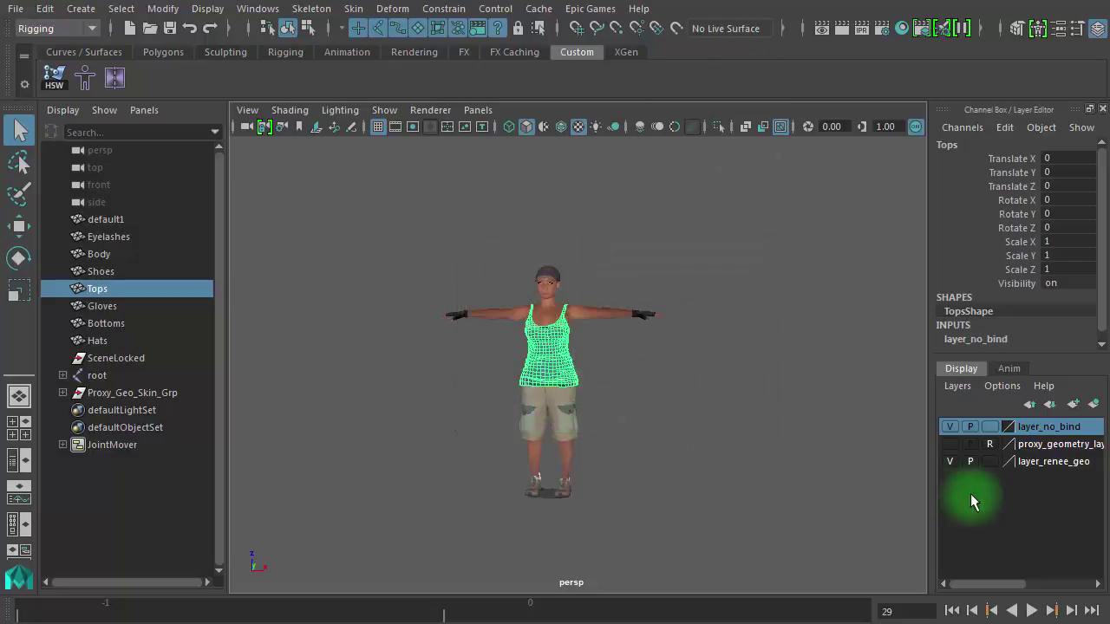
left_click(949, 427)
Step: Move the Body mesh beside the clothing, about 162 units in X, 23 in Y and 5 in Z, and deselect it
right_click_drag(584, 375, 667, 368, "alt")
left_click(525, 310)
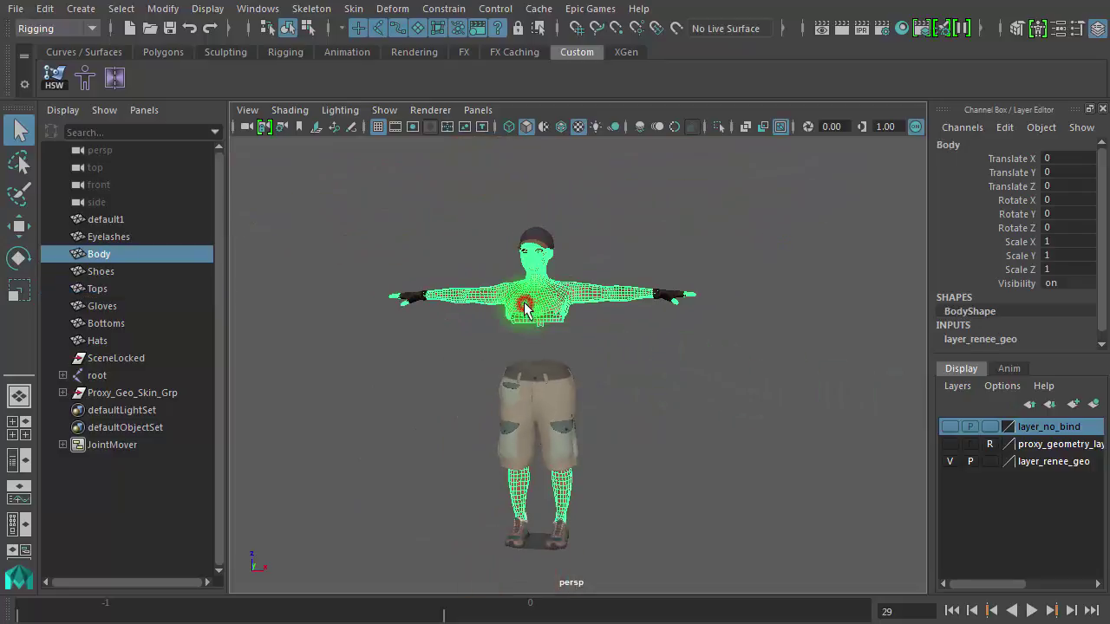
right_click_drag(651, 424, 531, 407, "alt")
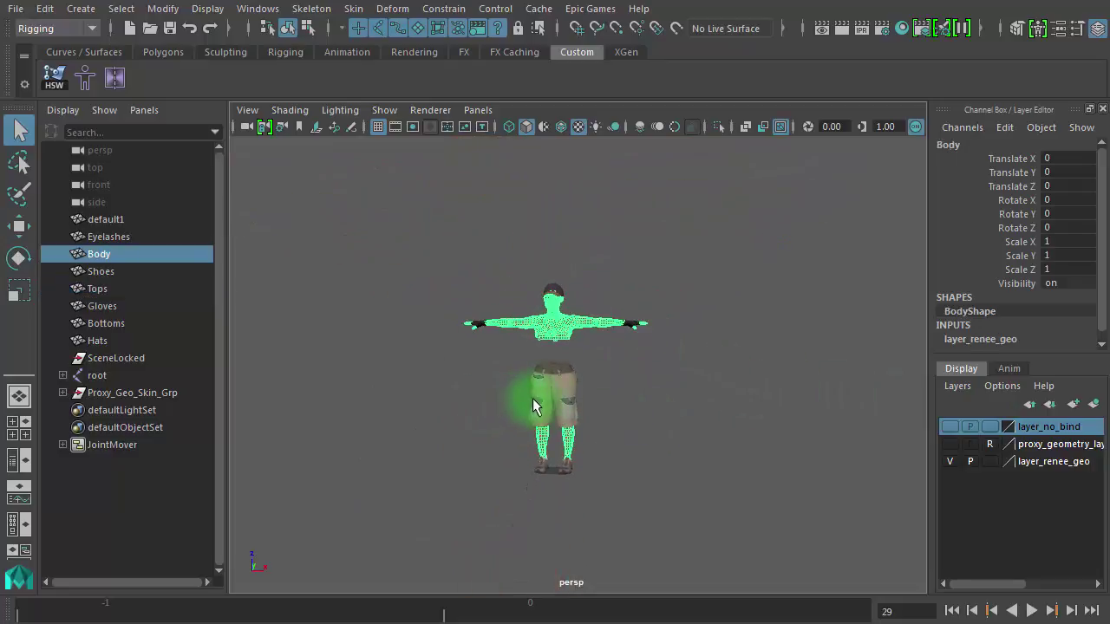
key("w")
left_click_drag(554, 470, 737, 467)
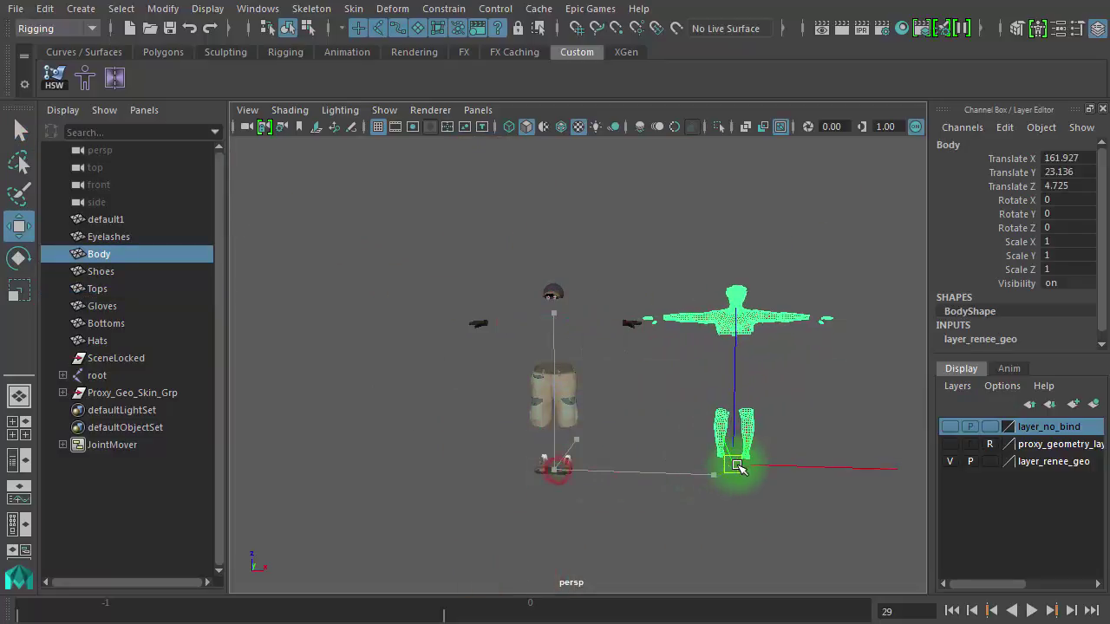
right_click_drag(725, 451, 842, 525, "alt")
middle_click_drag(842, 525, 643, 400, "alt")
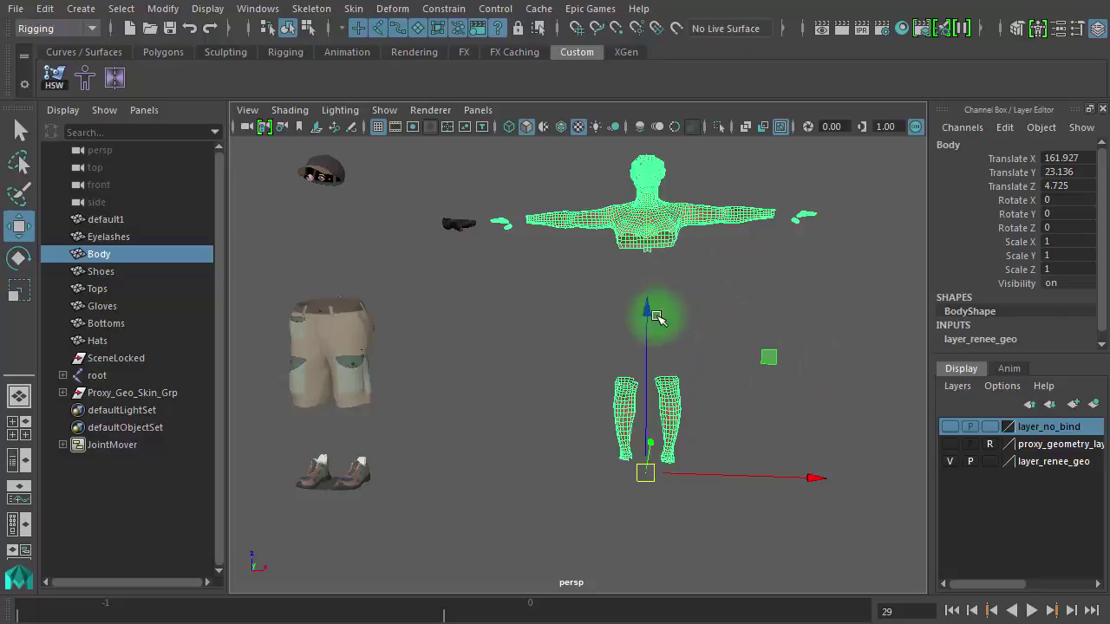
left_click(731, 516)
right_click_drag(738, 337, 639, 320, "alt")
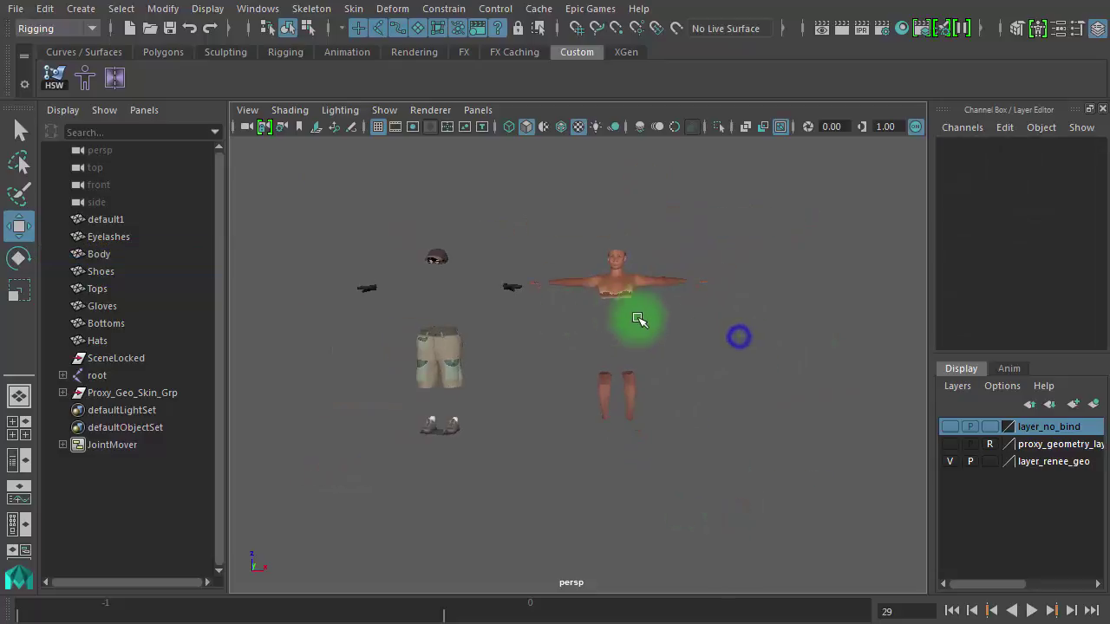
mouse_move(639, 320)
left_mouse_down("alt")
mouse_move(564, 339)
mouse_move(643, 324)
left_mouse_up("alt")
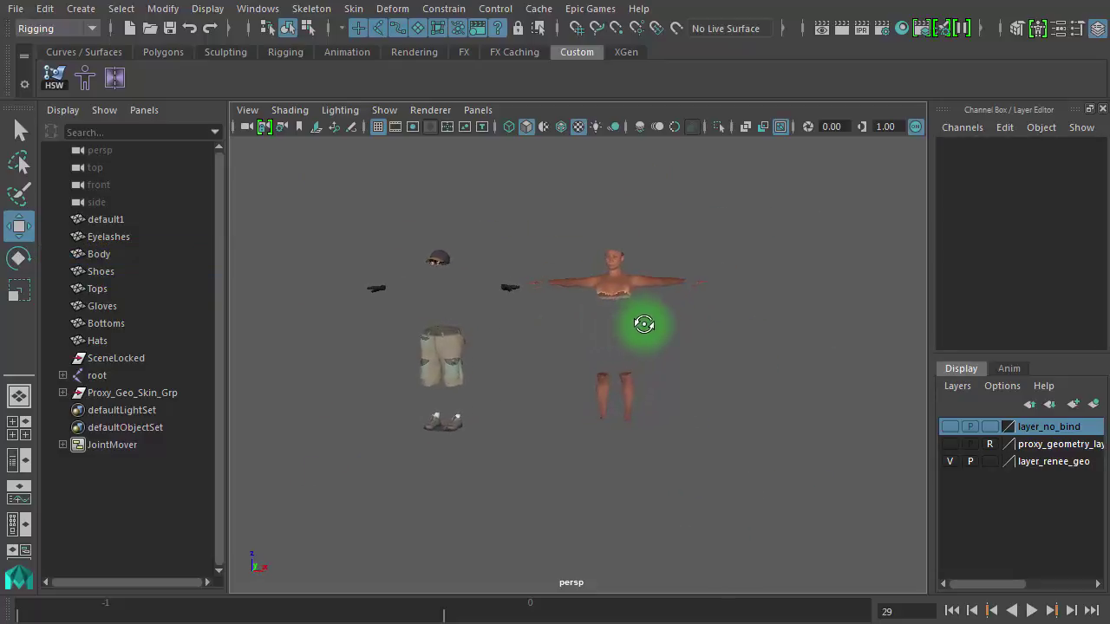
Step: Duplicate the Body mesh and move the copy beside it, to about 315 in X, 56 in Y and 9 in Z
left_click(622, 288)
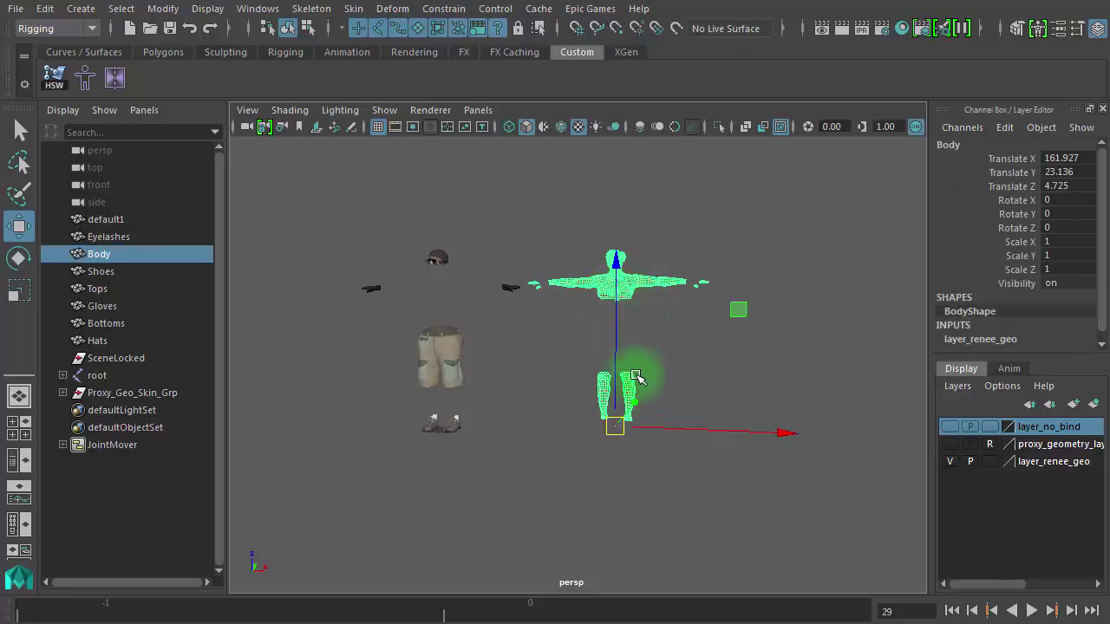
key("ctrl+d")
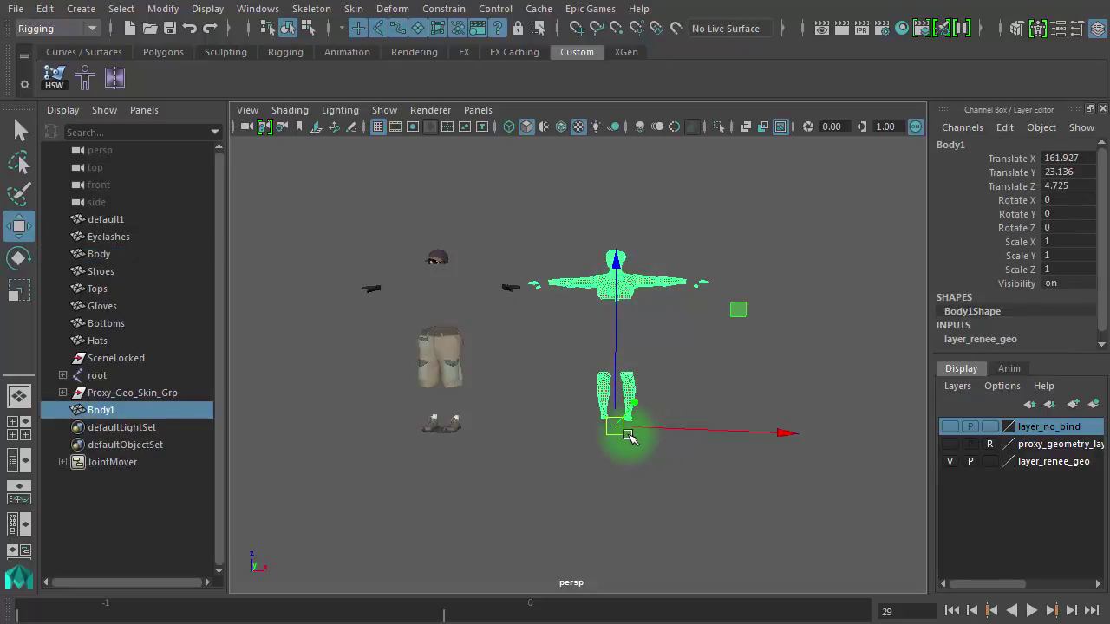
left_click_drag(617, 433, 786, 427)
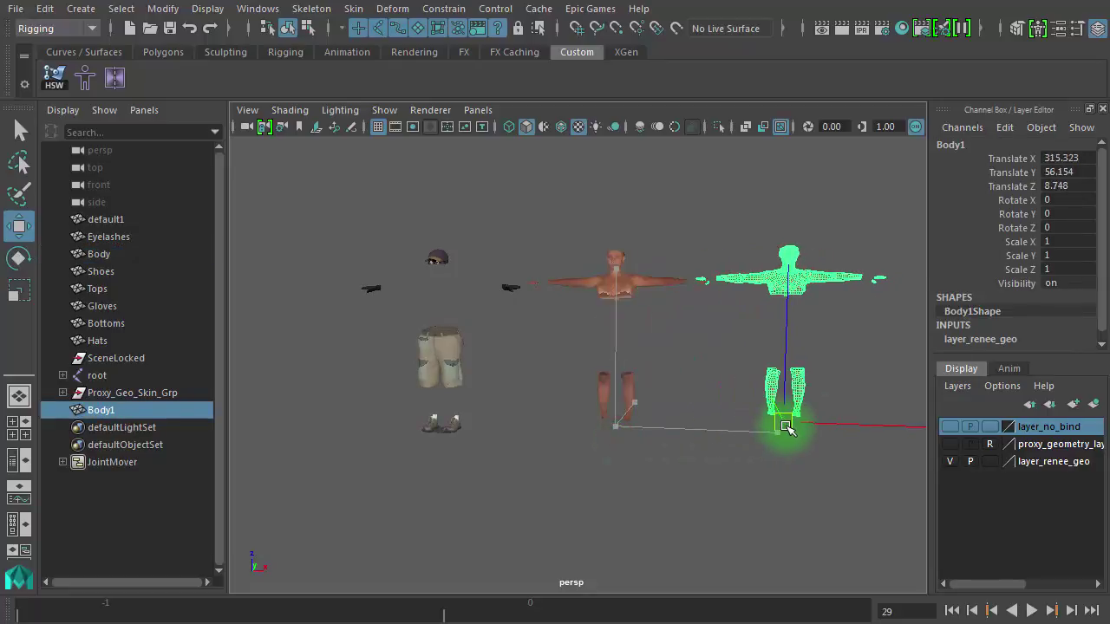
left_click(743, 466)
Step: Delete the head, torso, arm and hand faces of the duplicated body, keeping only the lower legs
left_click(795, 286)
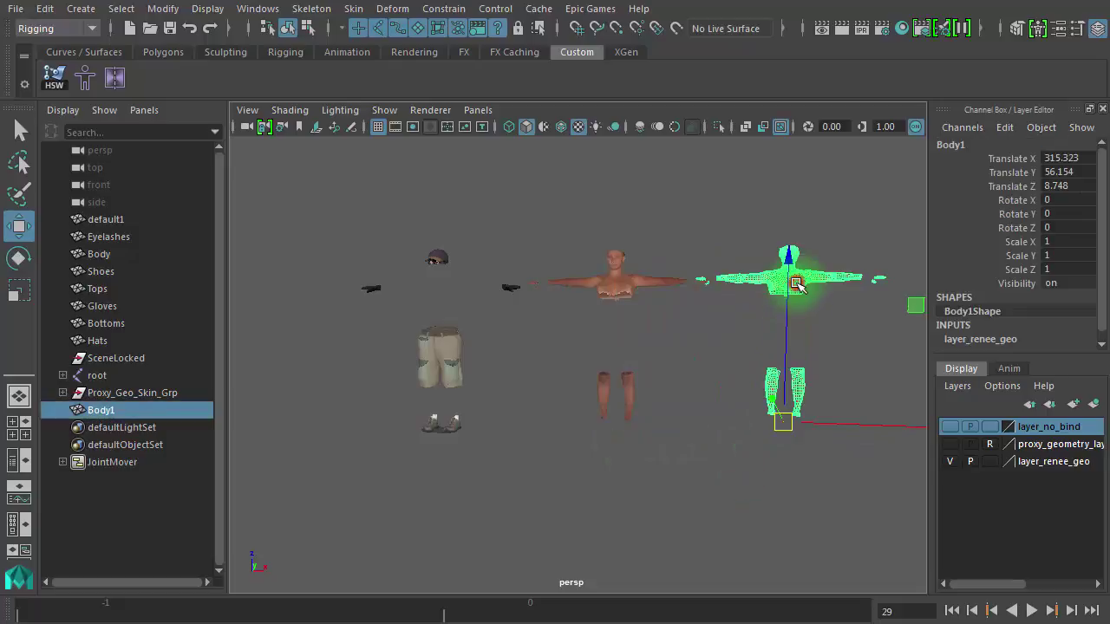
right_click_drag(796, 286, 804, 316)
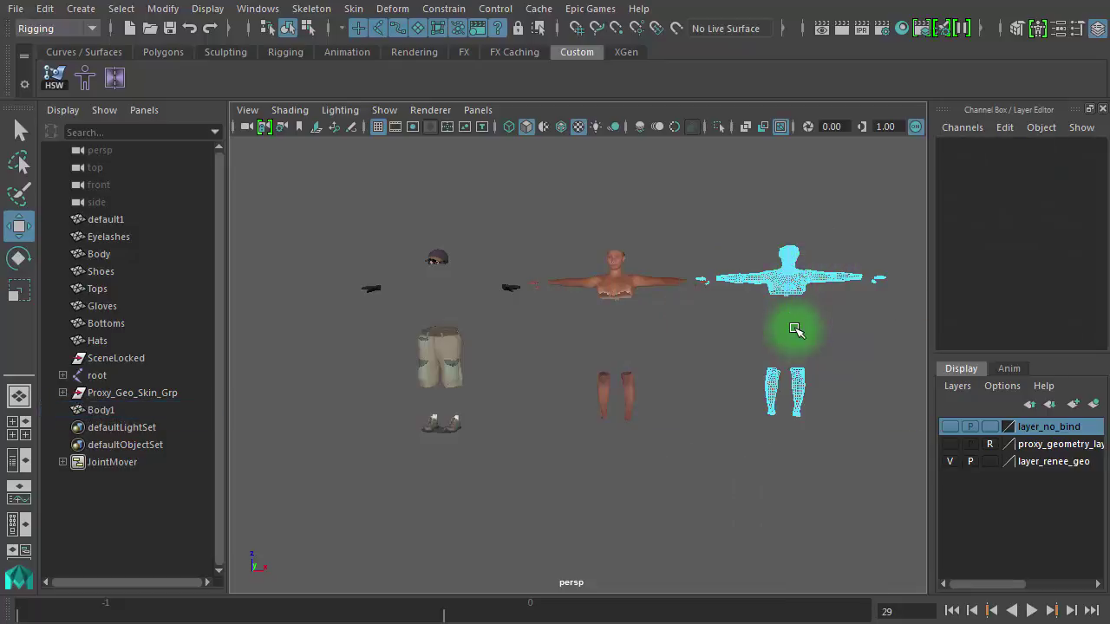
left_click_drag(656, 199, 904, 324)
key("Delete")
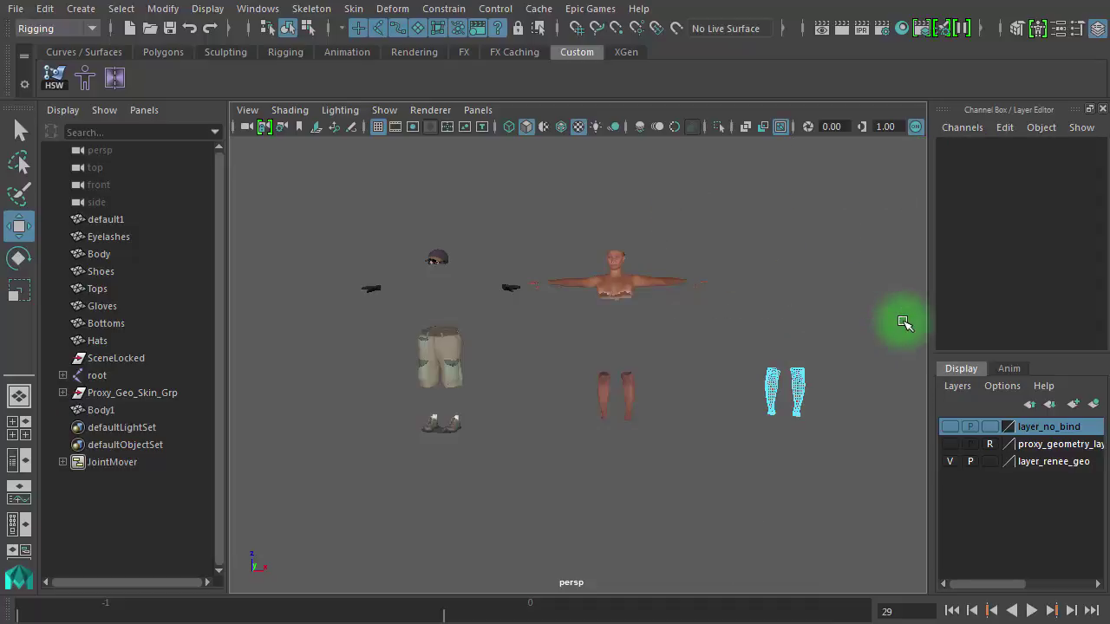
Step: Delete the lower-leg faces of the original Body mesh and return it to object selection
right_click_drag(628, 282, 708, 252)
left_click(628, 282)
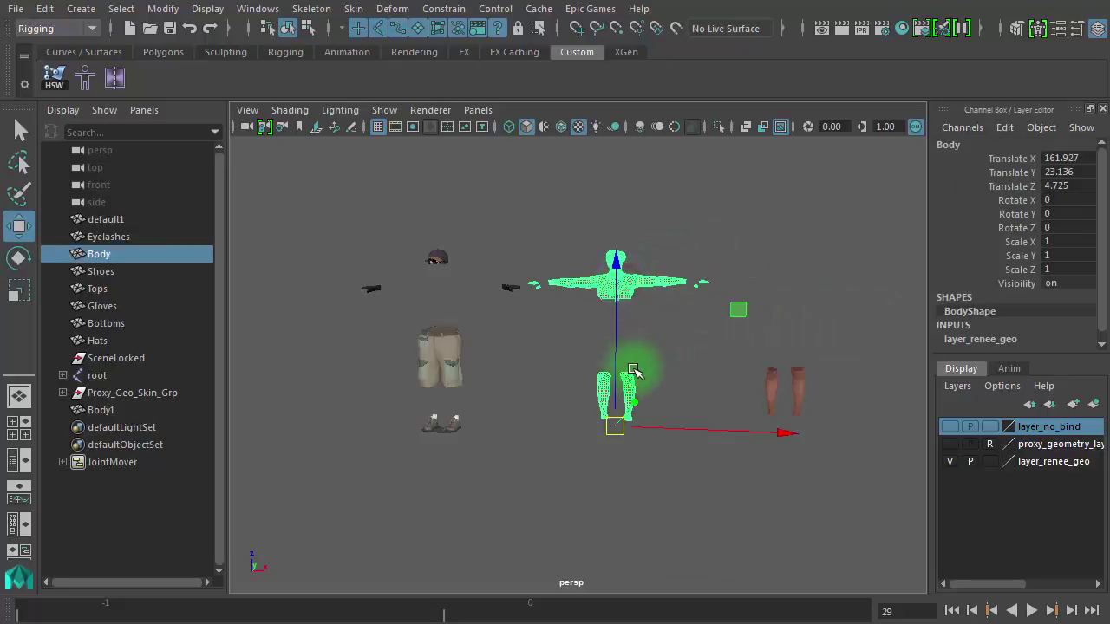
right_click_drag(665, 331, 681, 379)
left_click_drag(540, 442, 665, 339)
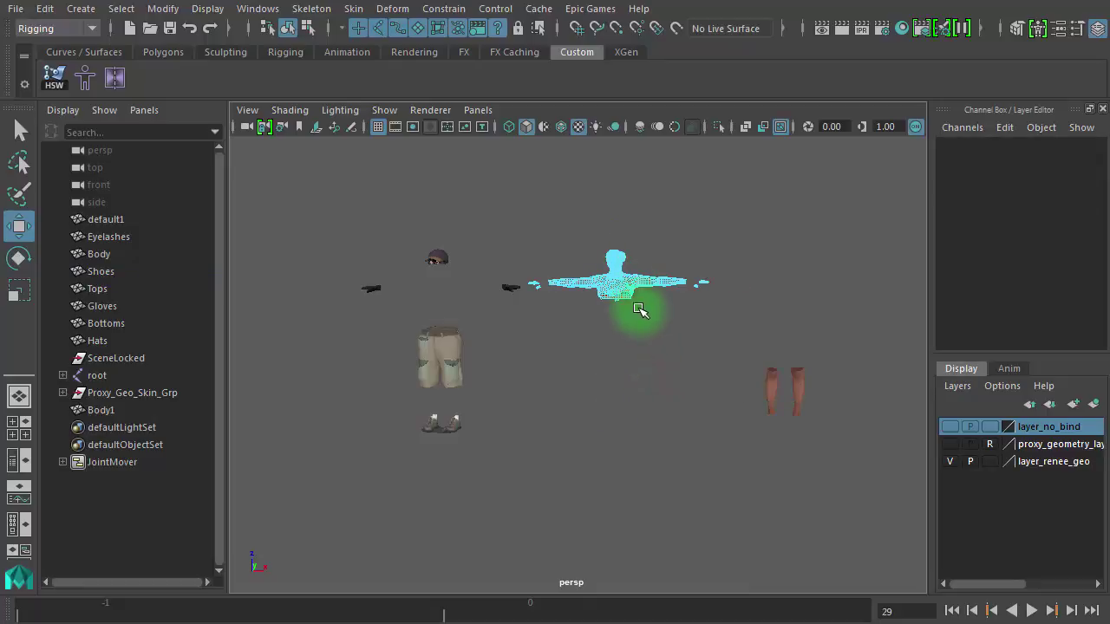
right_click_drag(631, 276, 722, 257)
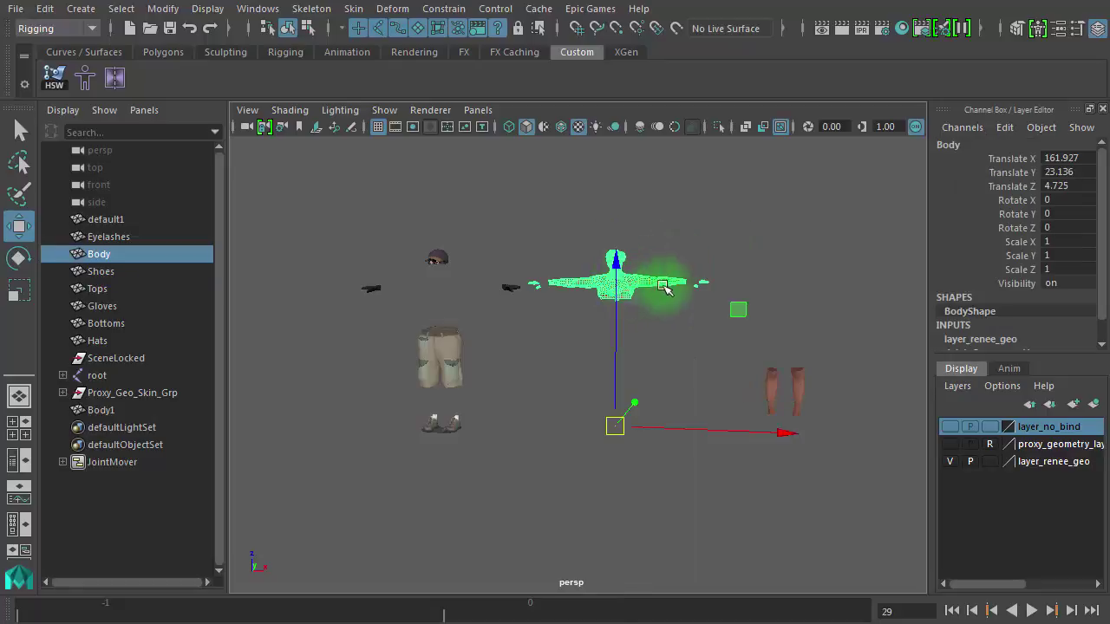
Step: Reset the Body mesh's X, Y and Z translation to 0
left_click(733, 236)
left_click(651, 266)
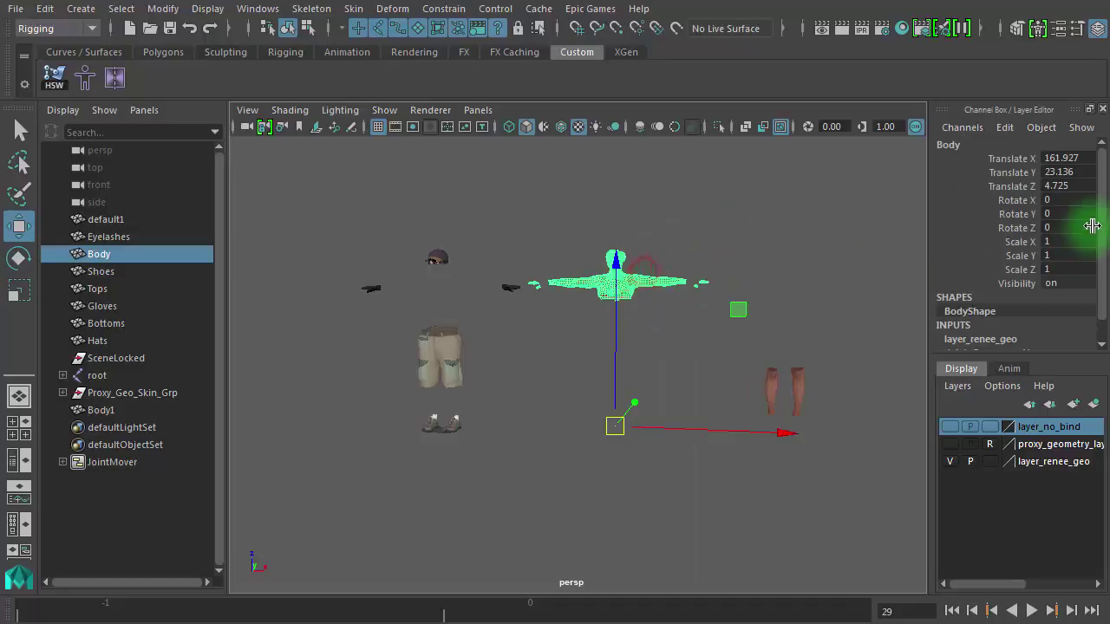
left_click_drag(1071, 187, 1070, 156)
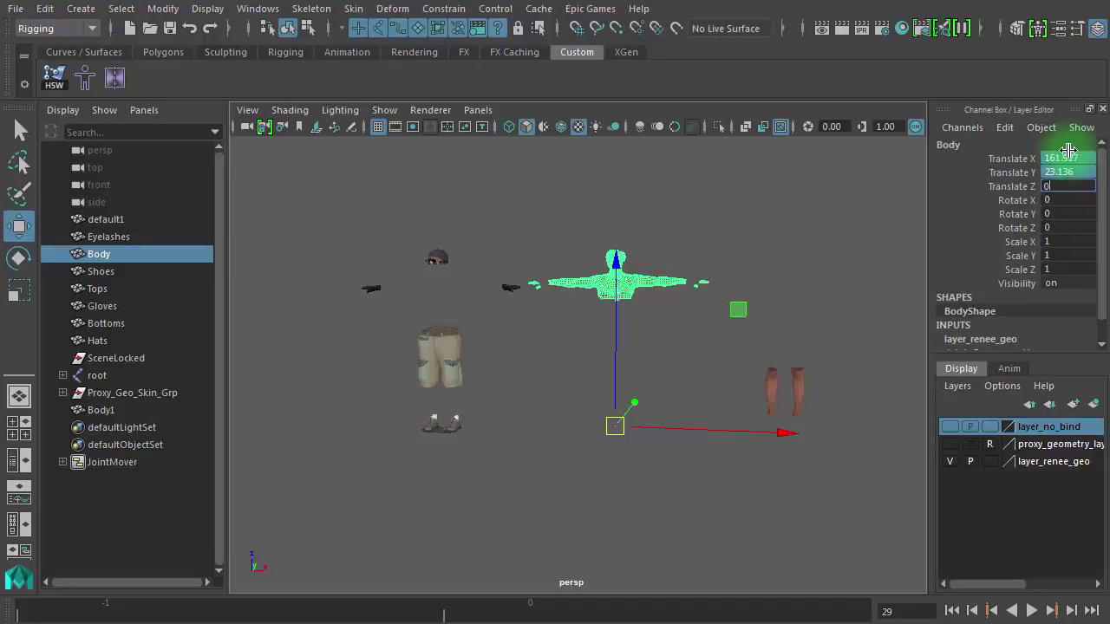
key("Return")
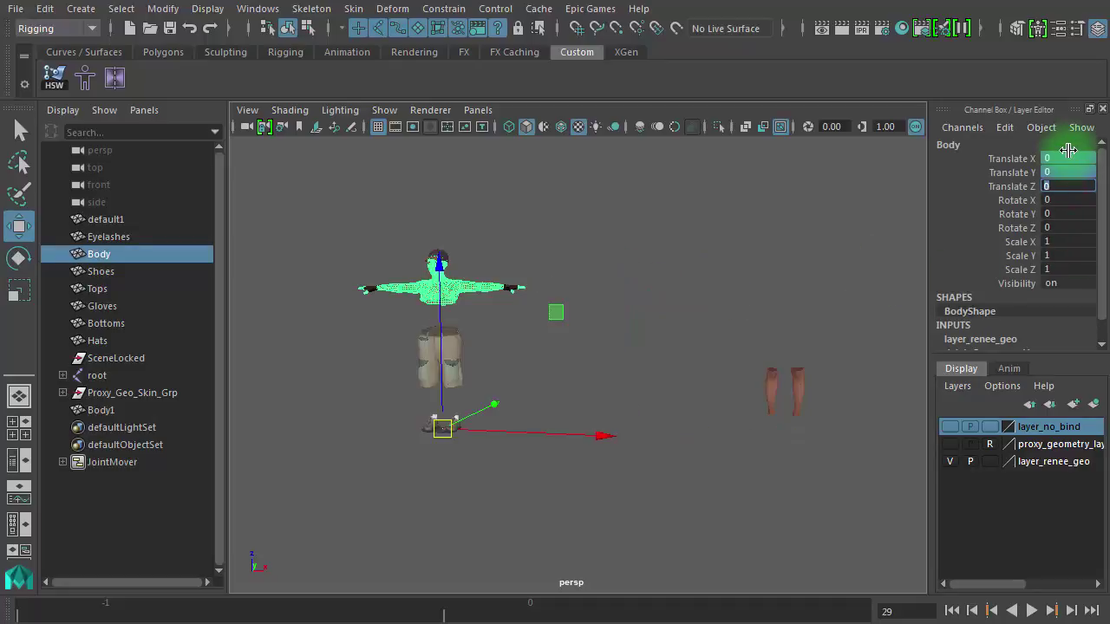
Step: Add the Body mesh to layer_no_bind and make that layer visible
right_click(1049, 433)
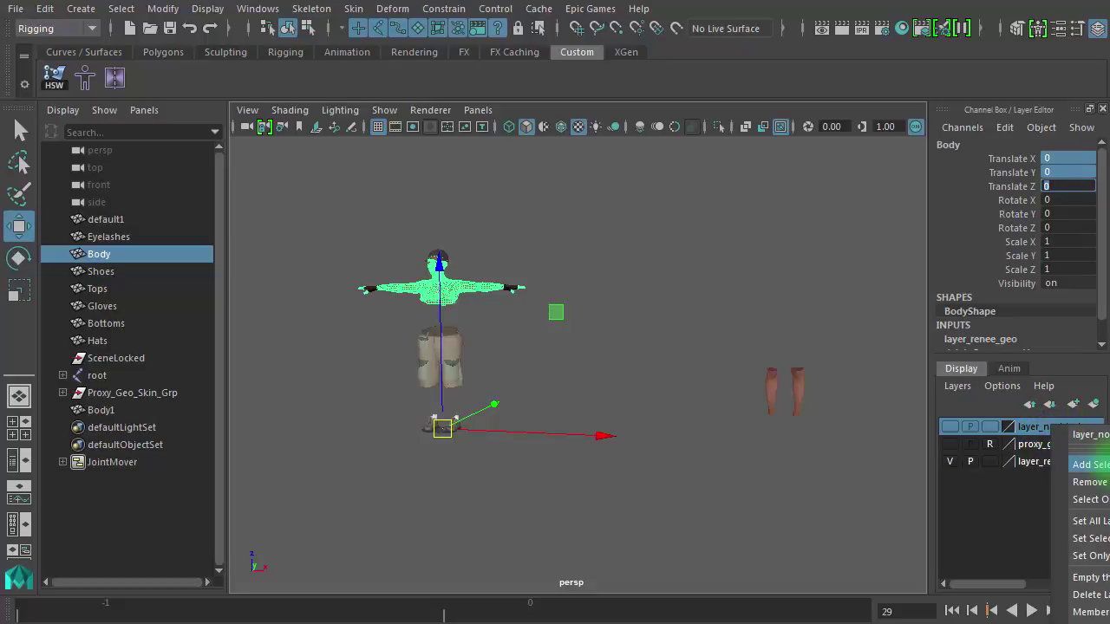
left_click(1099, 468)
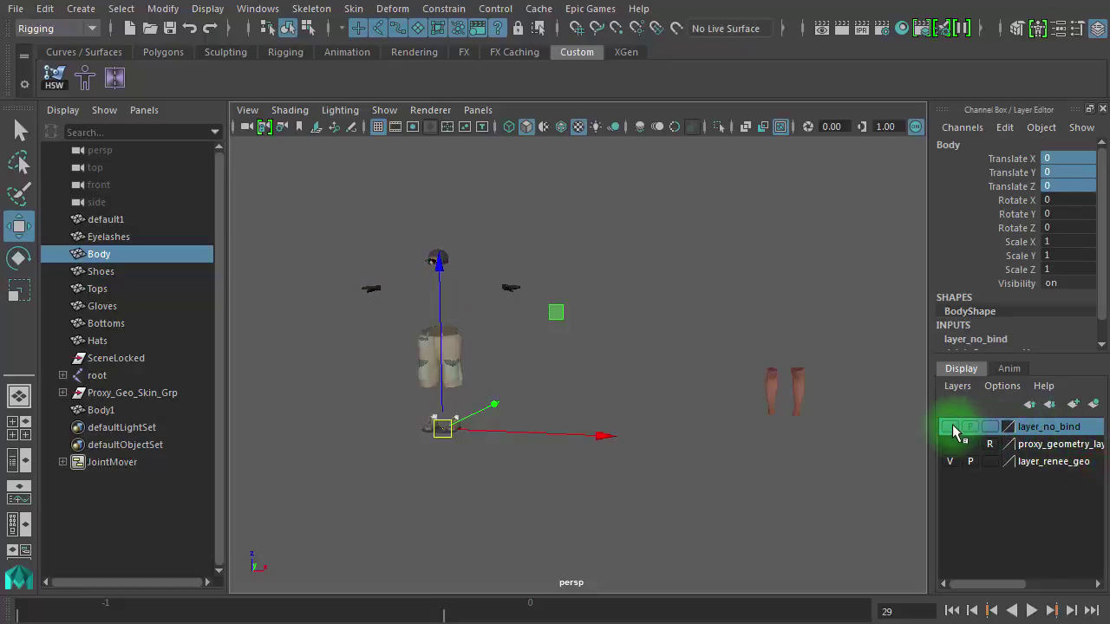
left_click(951, 427)
left_click(951, 427)
left_click(952, 427)
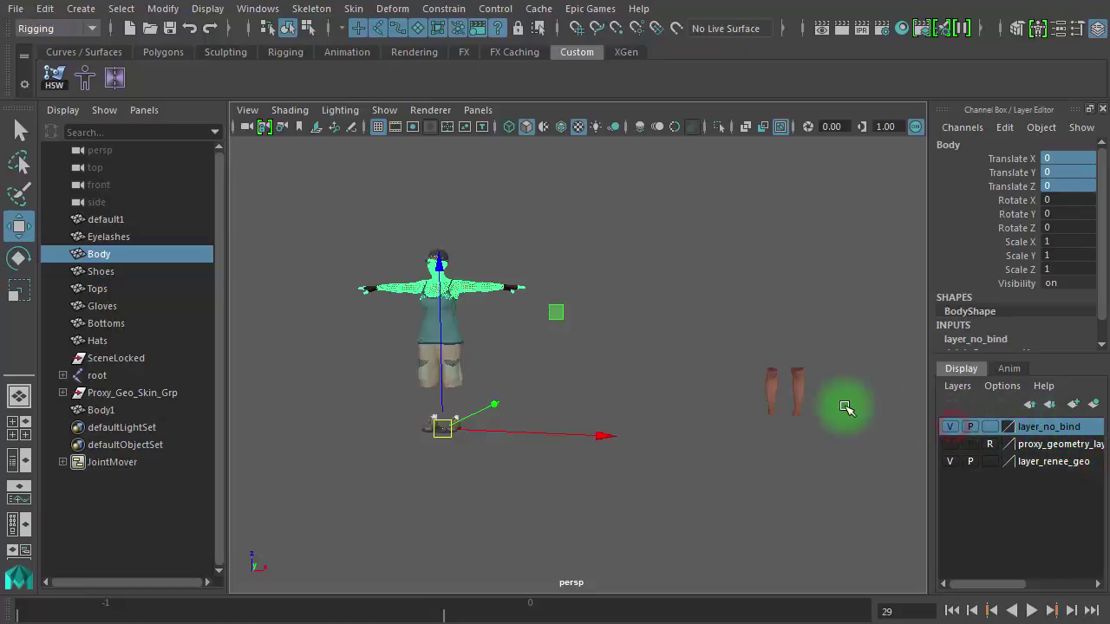
Step: Rename the separated lower-leg mesh Body1 as jambes
left_click(776, 390)
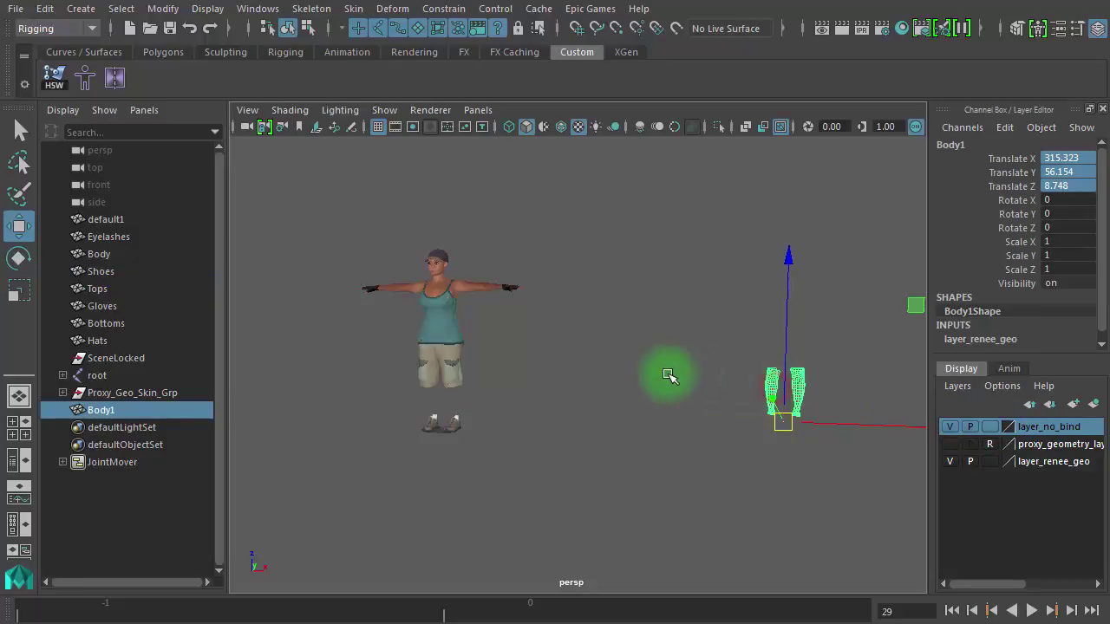
double_click(111, 413)
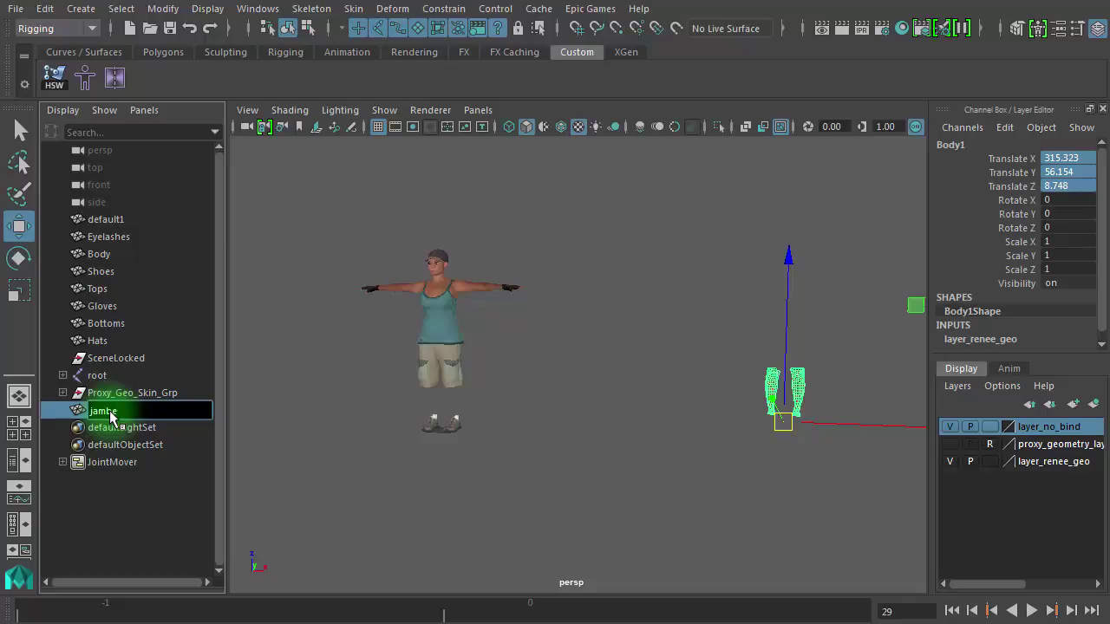
type("jambes")
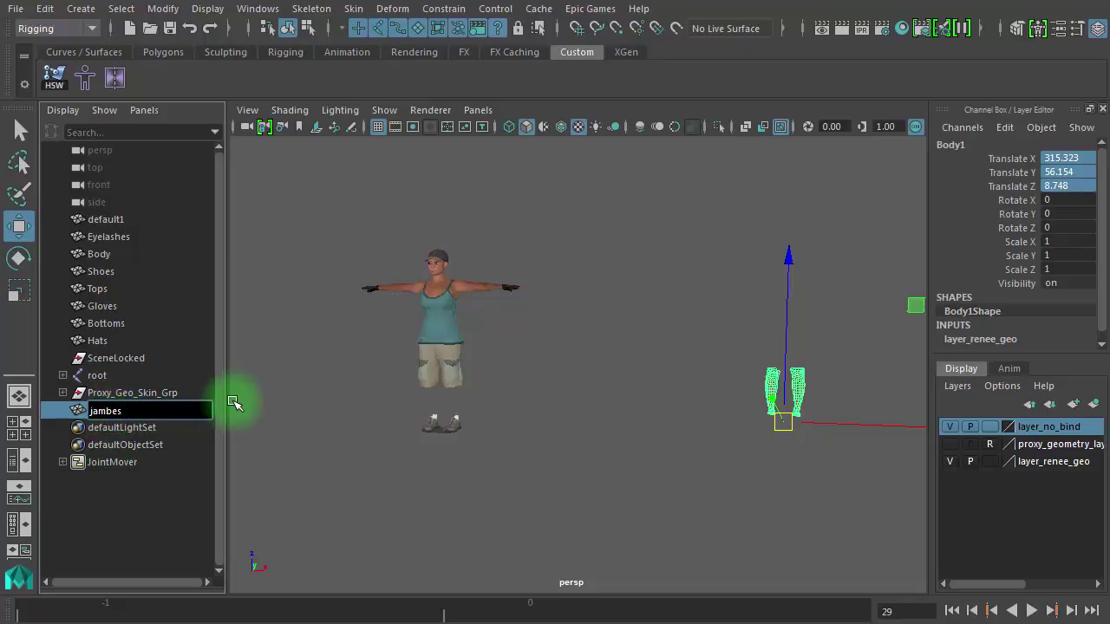
key("Return")
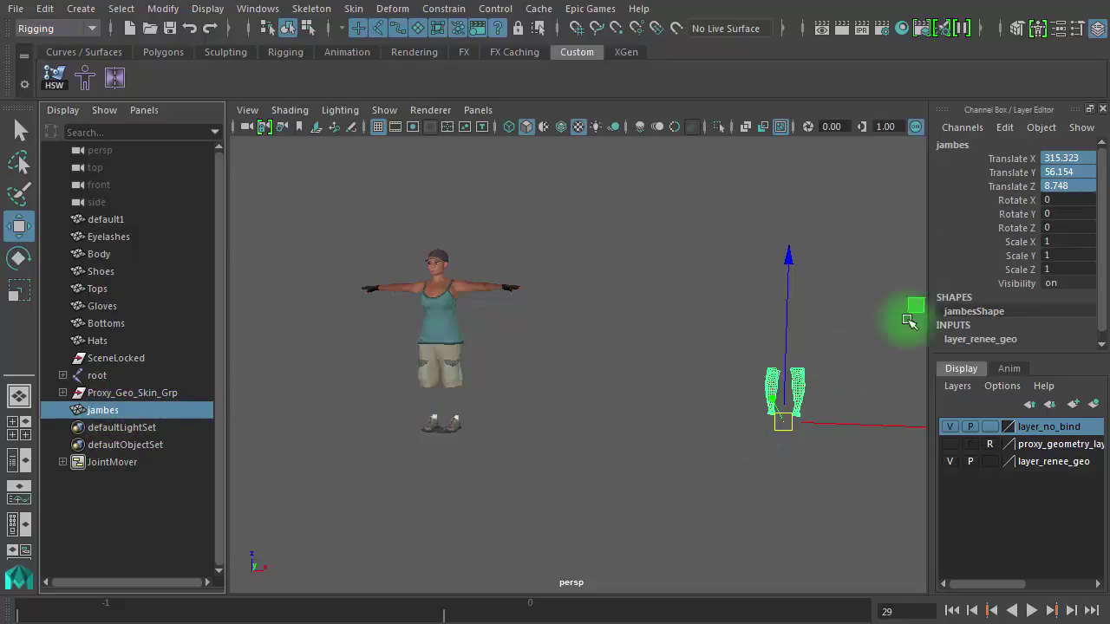
Step: Reset the jambes mesh's X, Y and Z translation to 0
left_click(1060, 213)
left_click_drag(1060, 194, 1062, 164)
type("0")
key("Return")
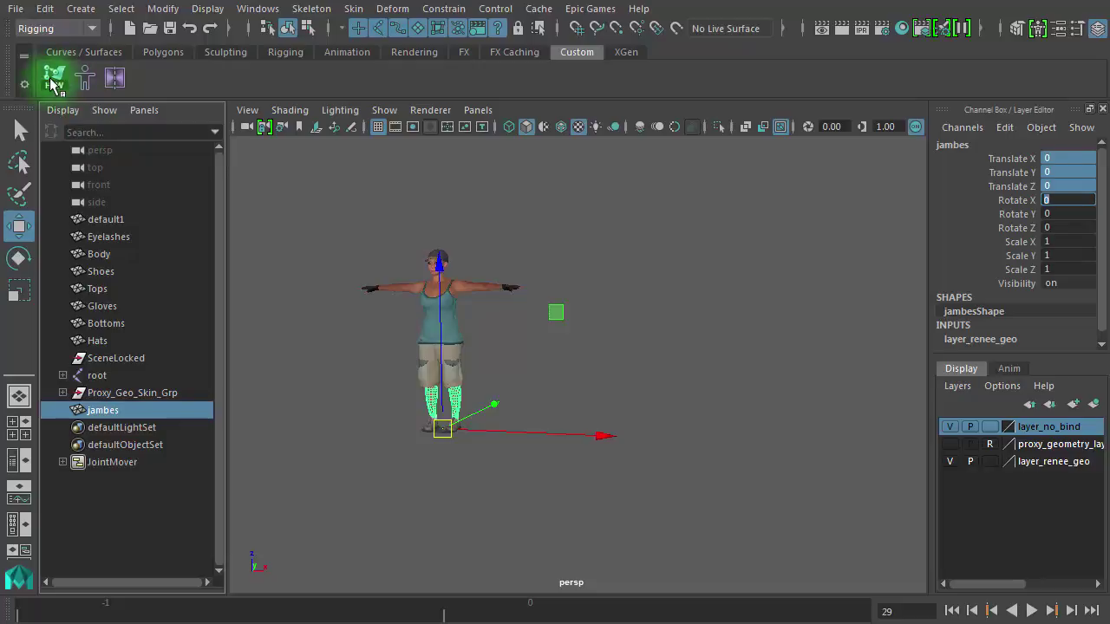
Step: Remove all three existing tool shortcuts from the Custom shelf
right_click(119, 83)
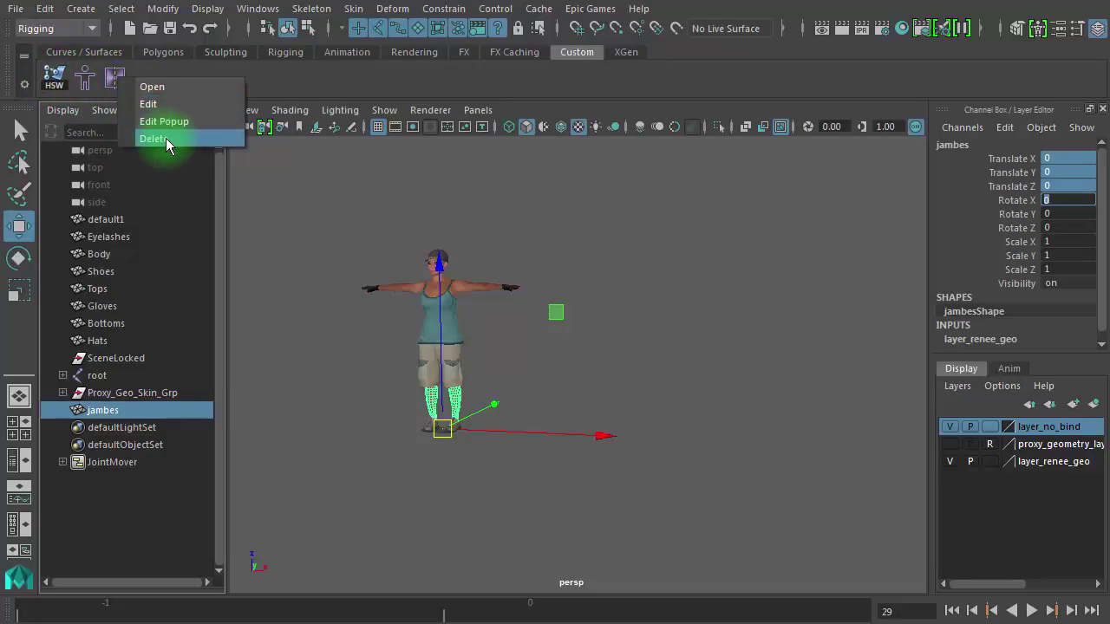
left_click(165, 138)
right_click(85, 78)
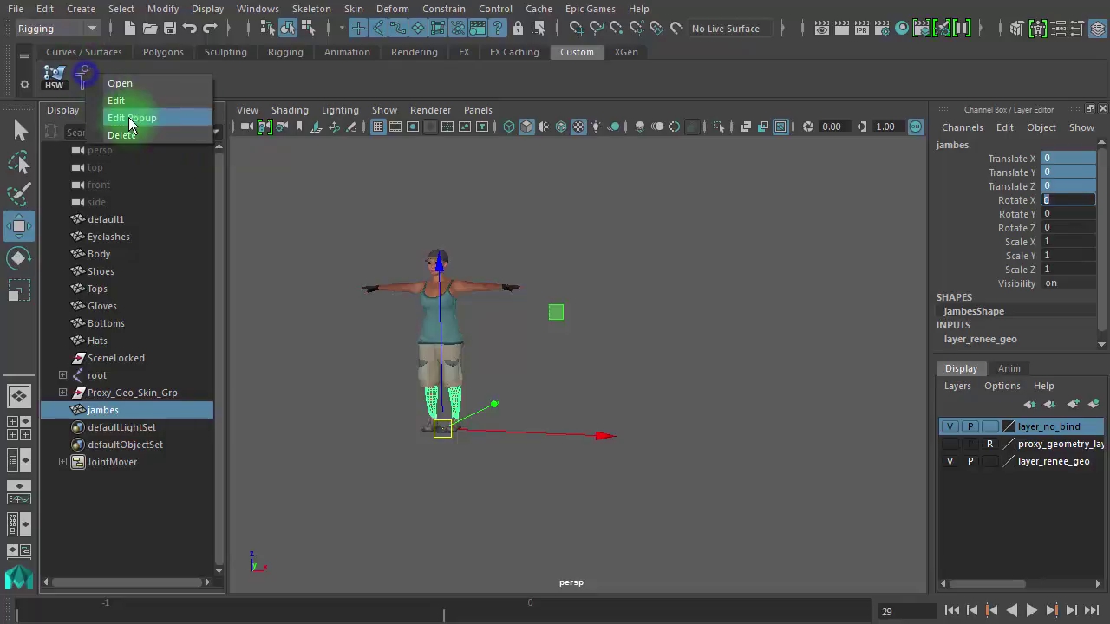
left_click(135, 136)
right_click(53, 76)
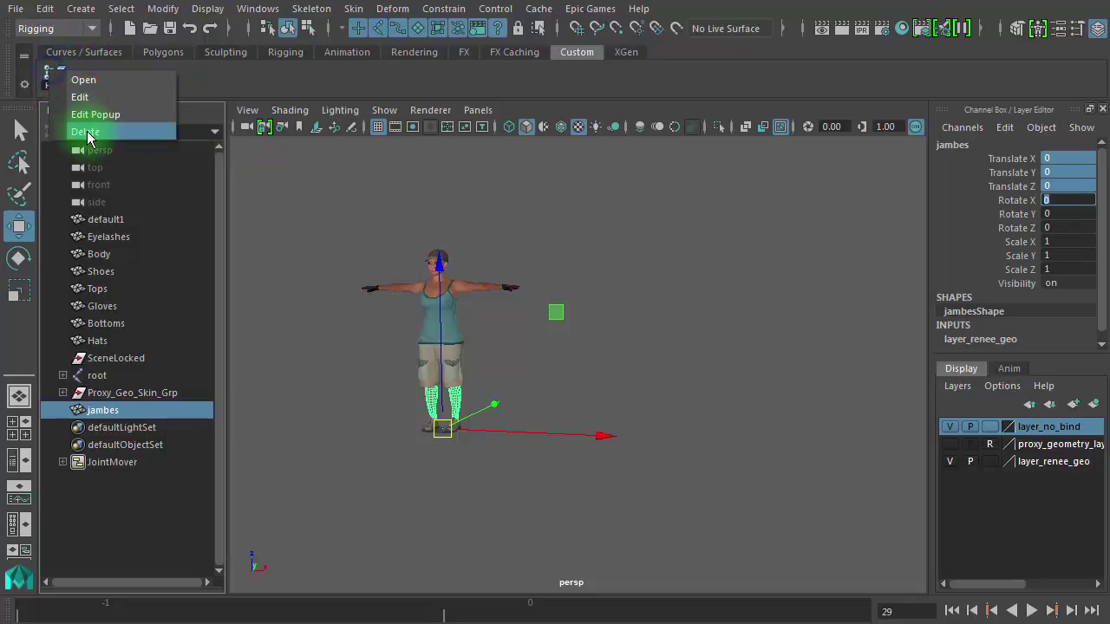
left_click(86, 136)
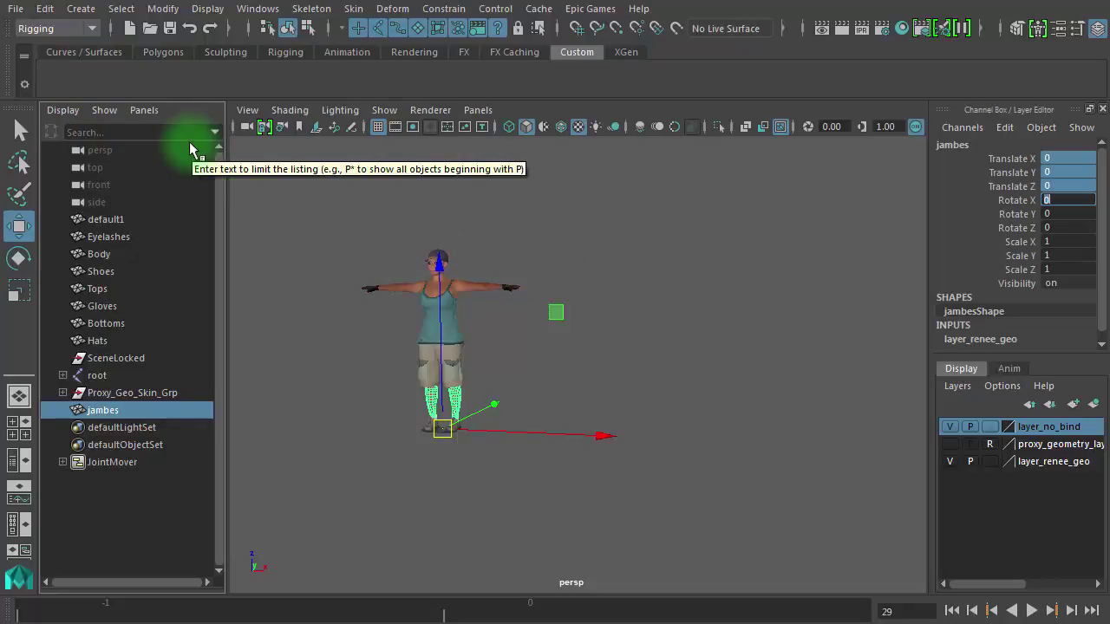
Step: Add the Delete by Type History command to the Custom shelf and leave the jambes mesh deselected
left_click(45, 9)
left_click(101, 213)
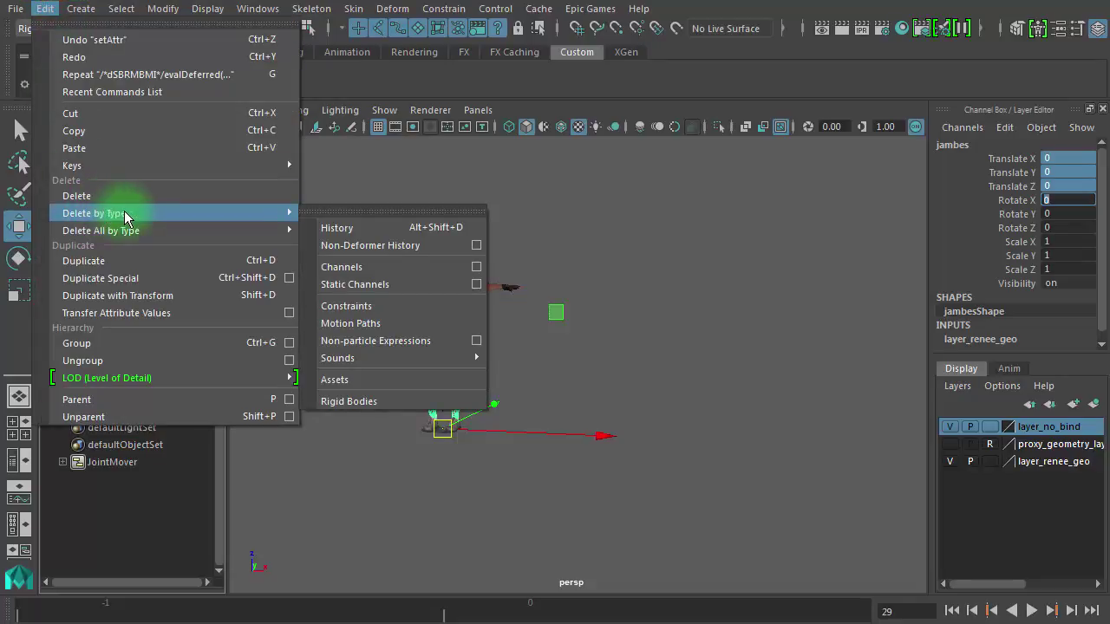
left_click(334, 228)
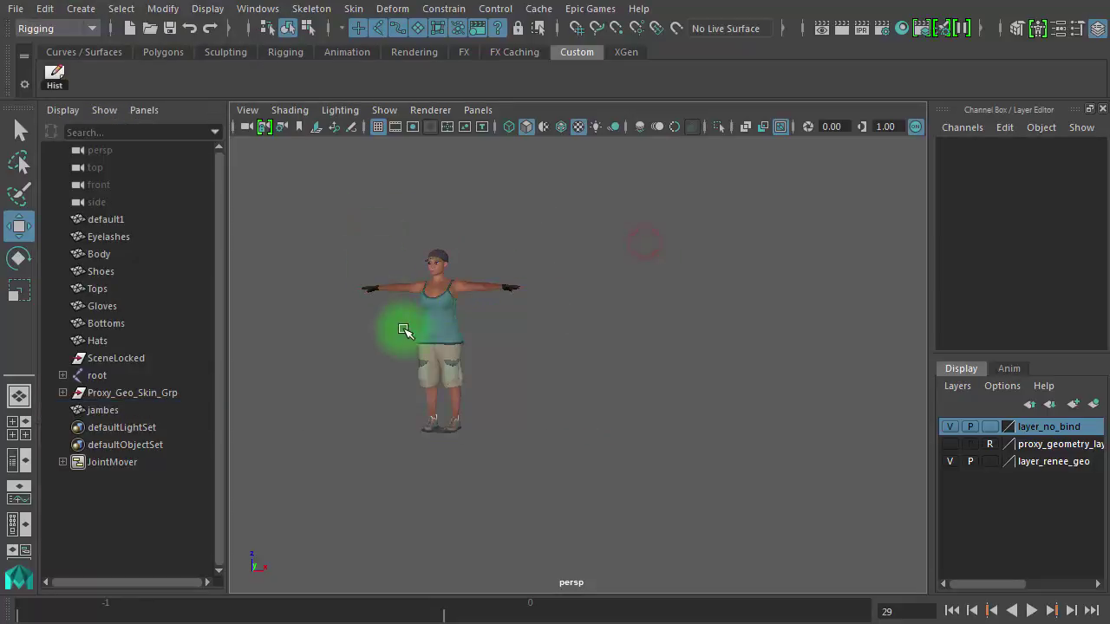
left_click(447, 400)
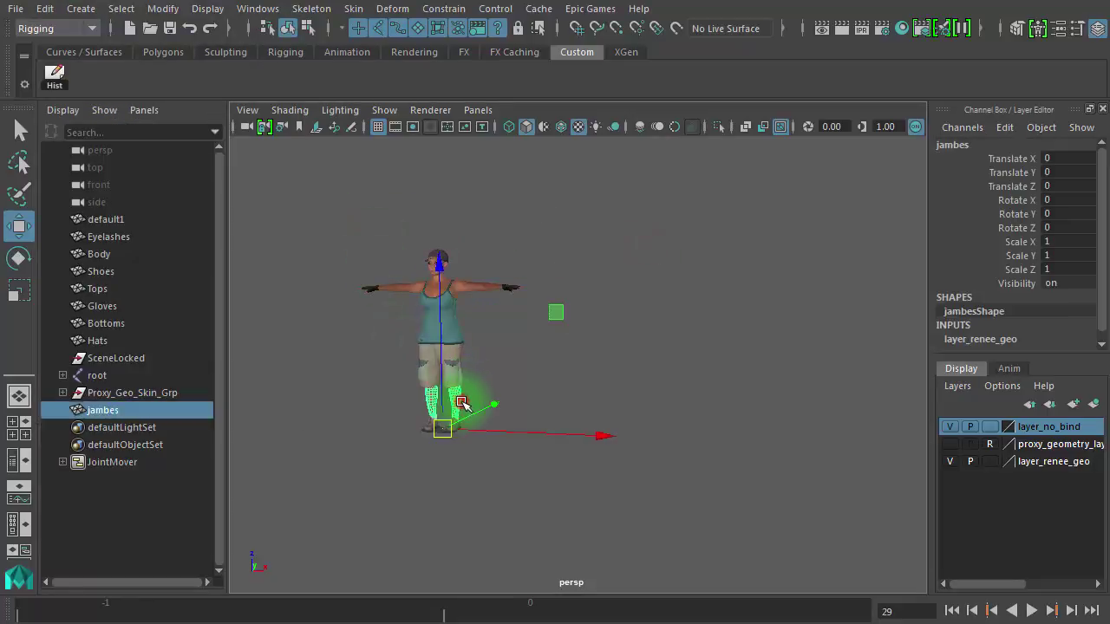
left_click(650, 364)
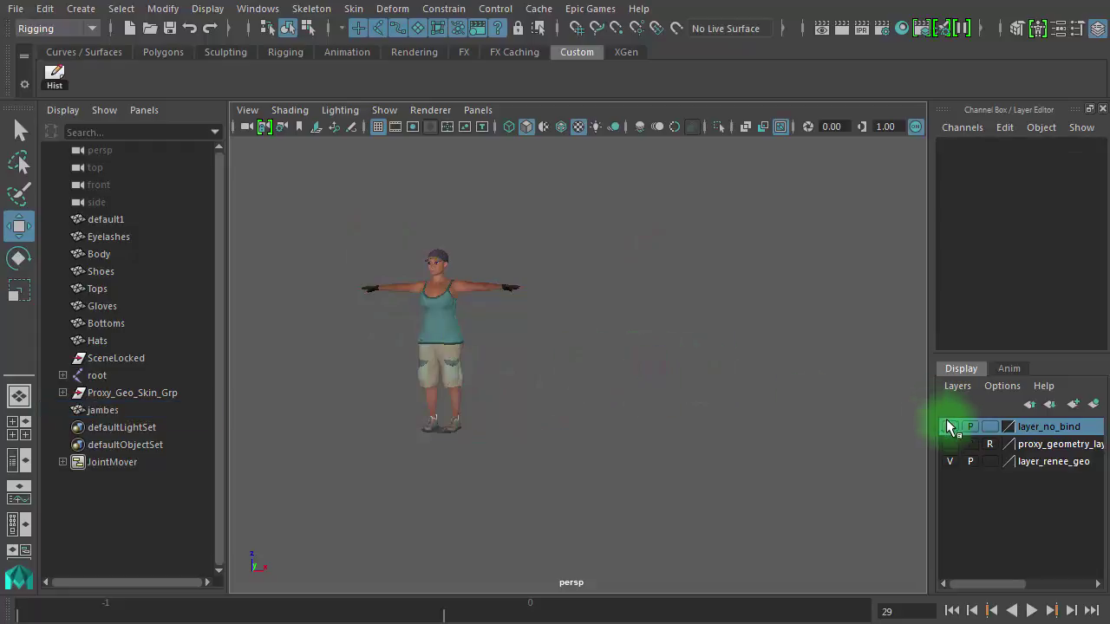
Step: Hide layer_no_bind and add the default1, Eyelashes, Gloves and Hats meshes to it
left_click(951, 426)
right_click_drag(451, 310, 538, 319, "alt")
middle_click_drag(537, 319, 626, 334, "alt")
left_click_drag(359, 292, 656, 193)
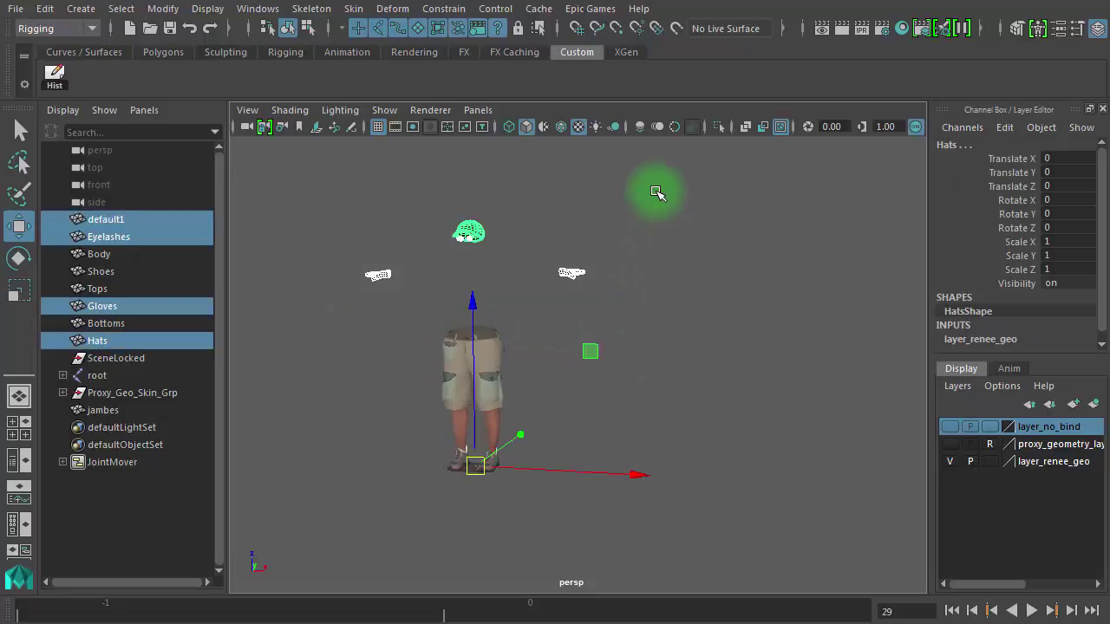
right_click_drag(1067, 432, 1090, 474)
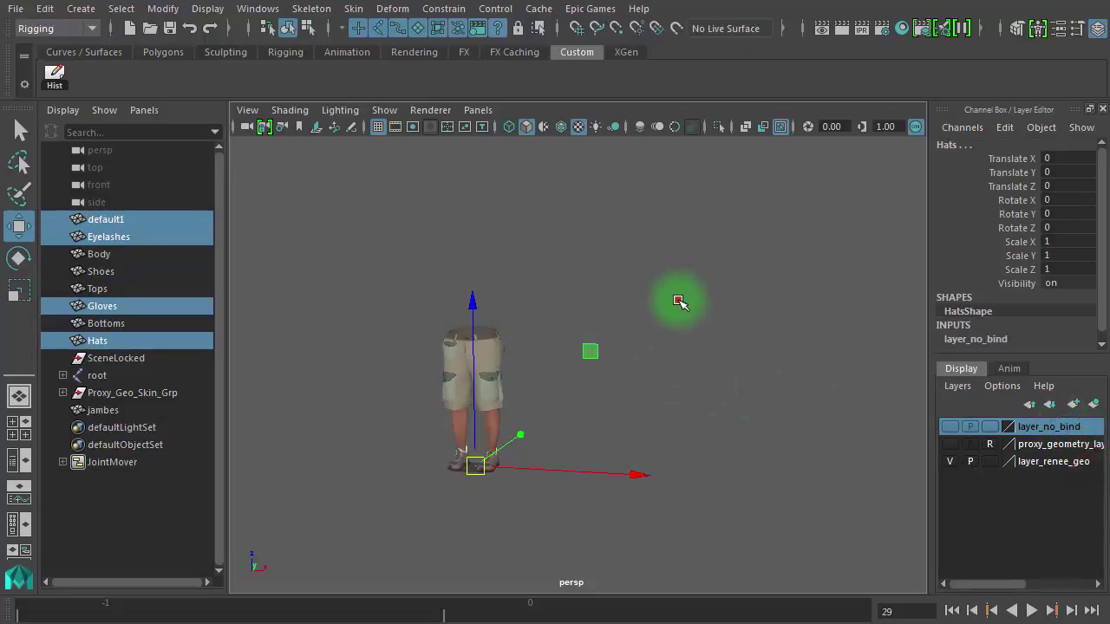
Step: Select the Bottoms mesh and examine its waist opening, toggling the visibility of layer_no_bind to compare
left_click(676, 300)
right_click_drag(329, 347, 620, 384, "alt")
middle_click_drag(619, 347, 807, 307, "alt")
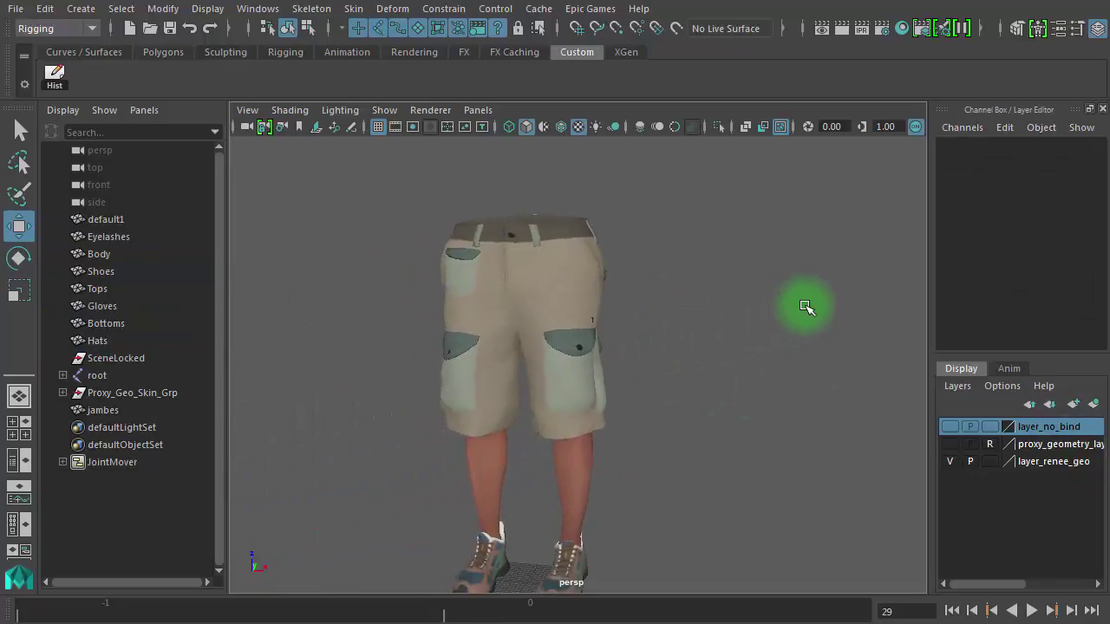
right_click_drag(732, 395, 616, 385, "alt")
left_click(570, 335)
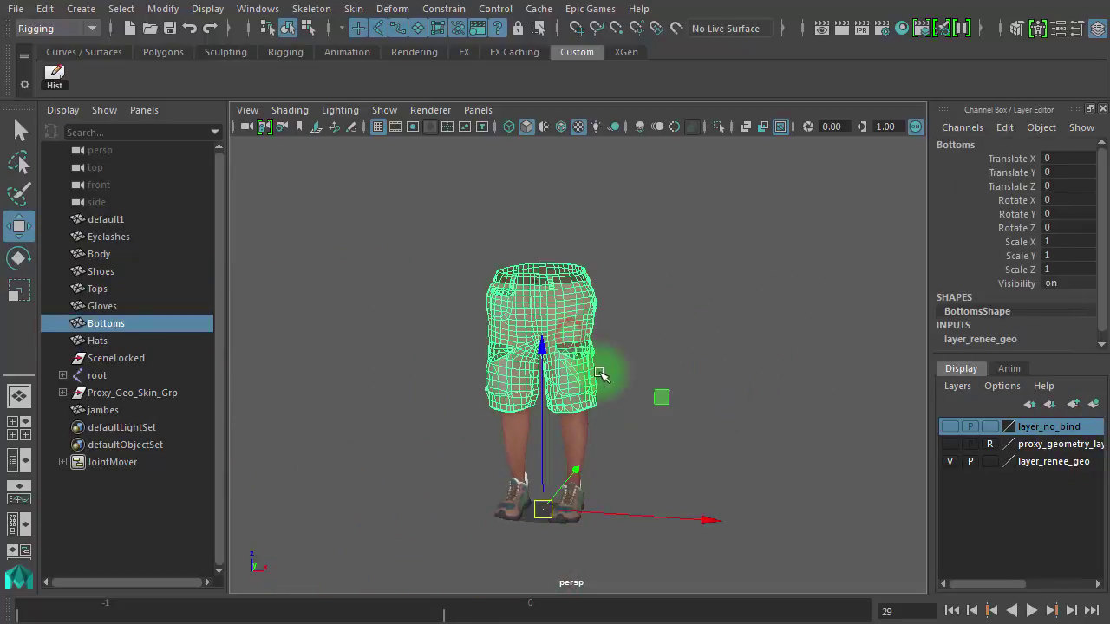
right_click_drag(586, 401, 709, 388, "alt")
middle_click_drag(710, 388, 716, 459, "alt")
left_click_drag(565, 406, 538, 423, "alt")
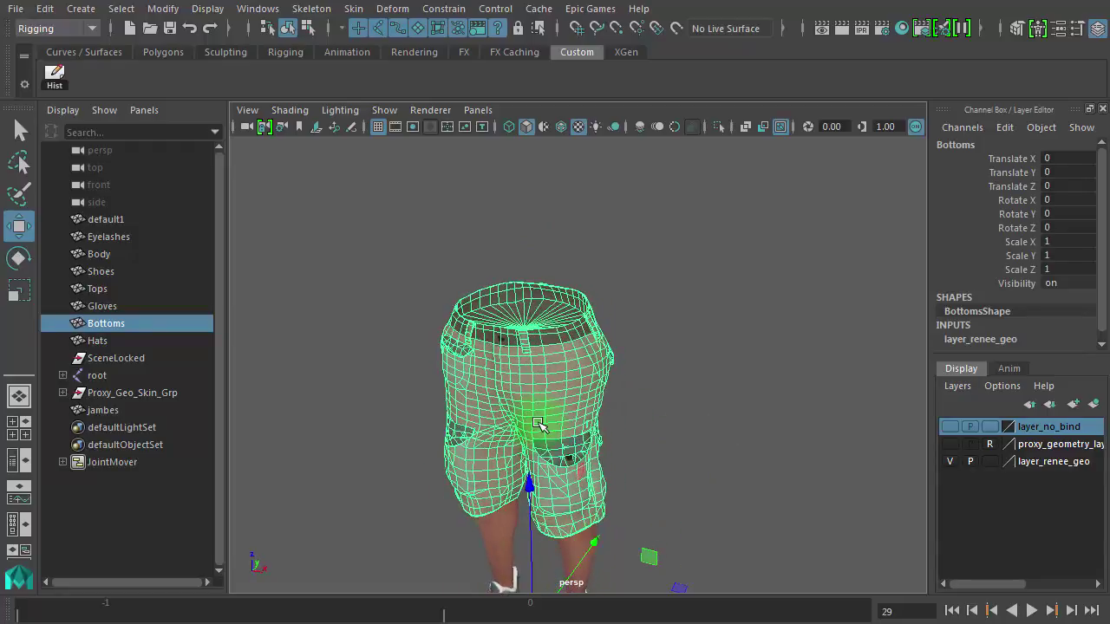
left_click(949, 426)
left_click(949, 427)
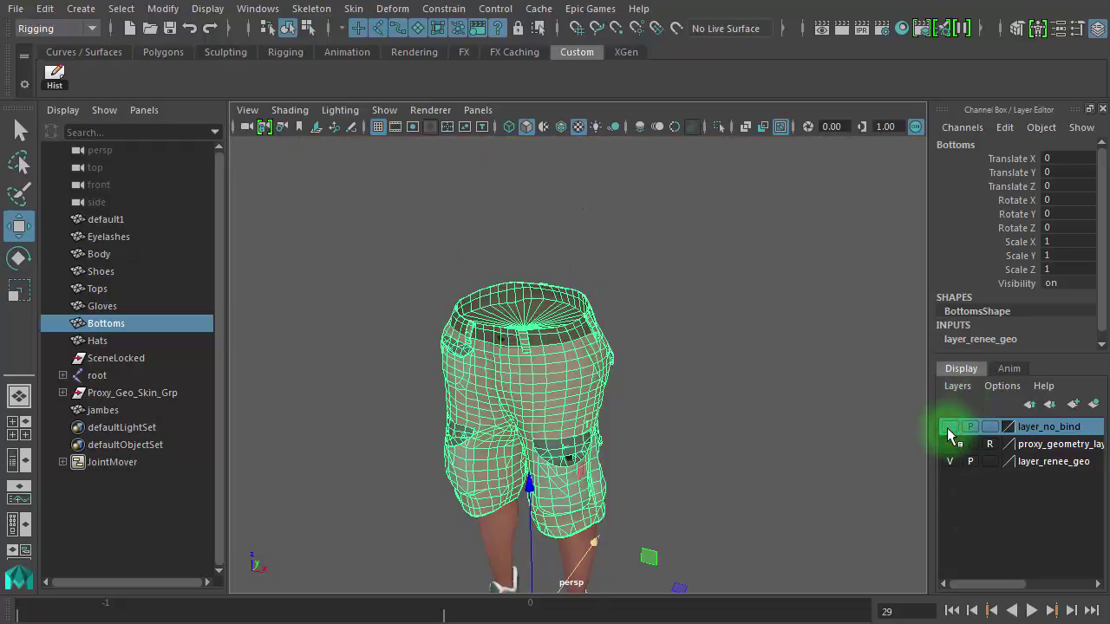
left_click(950, 427)
left_click(949, 427)
Step: Delete the fan of faces closing off the inside of the Bottoms mesh's waist, with the view switched to untextured shading
left_click_drag(620, 346, 679, 397, "alt")
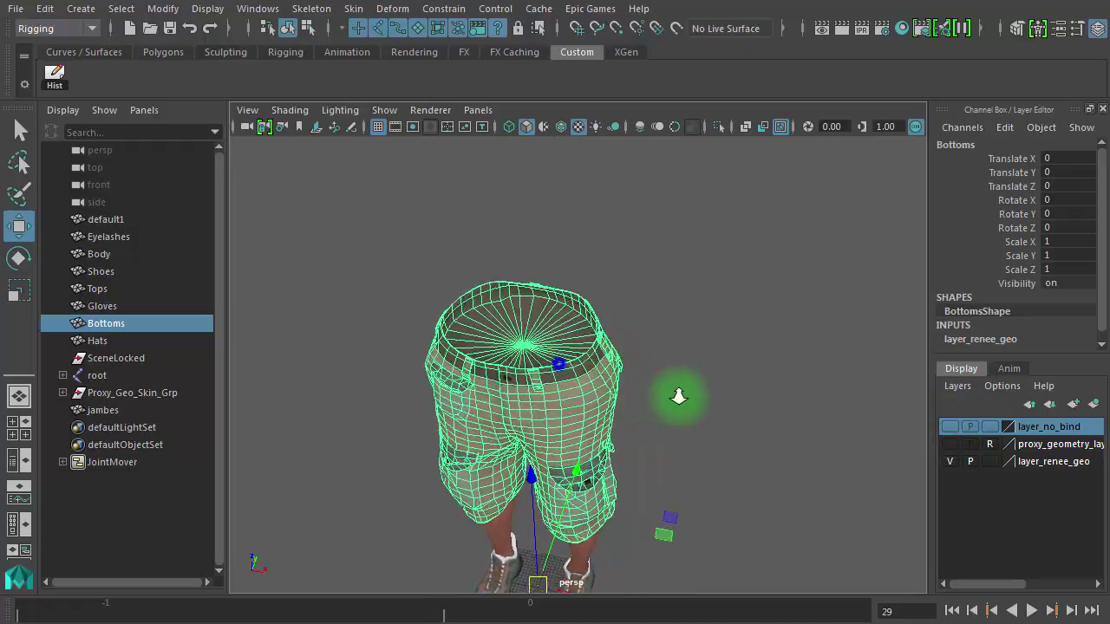
right_click_drag(679, 396, 820, 425, "alt")
middle_click_drag(729, 404, 865, 466, "alt")
right_click_drag(555, 386, 513, 369)
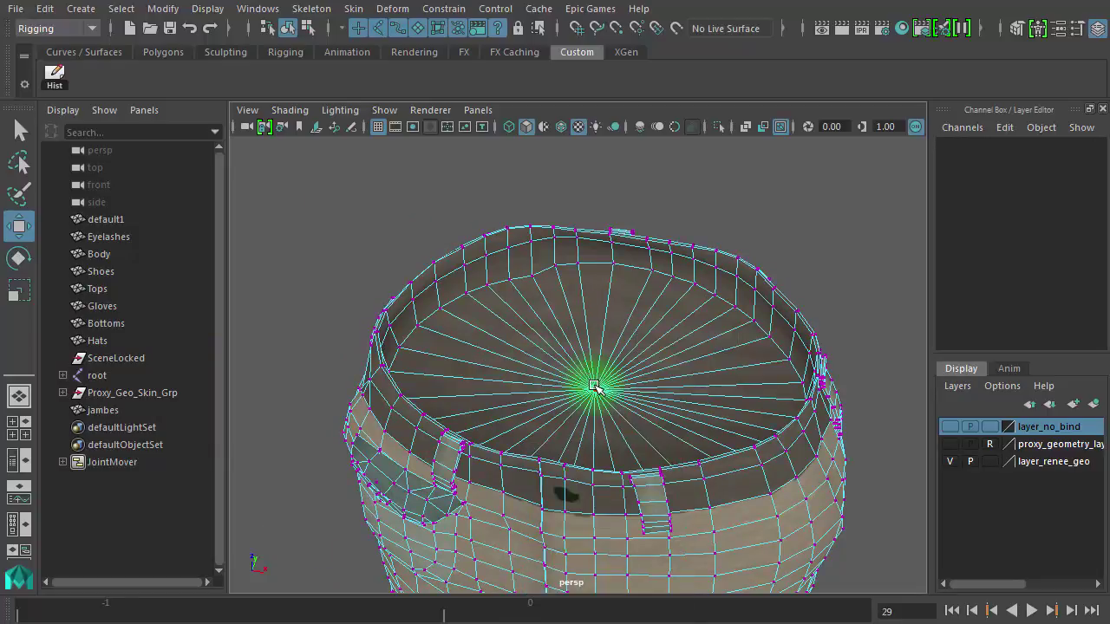
left_click(594, 387)
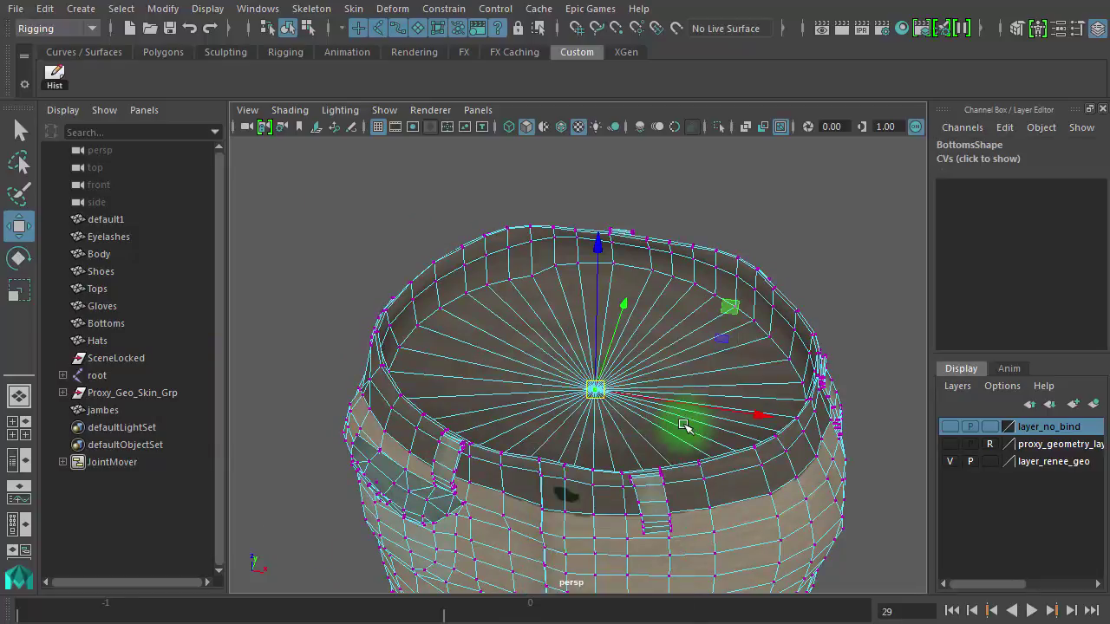
key("F8")
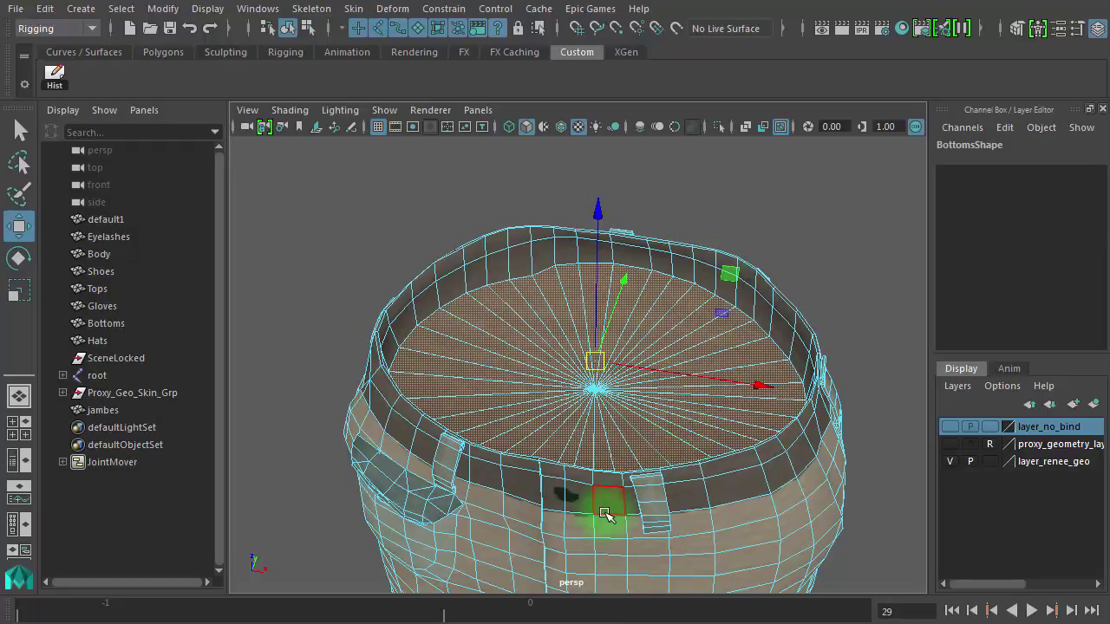
left_click_drag(555, 438, 784, 476, "alt")
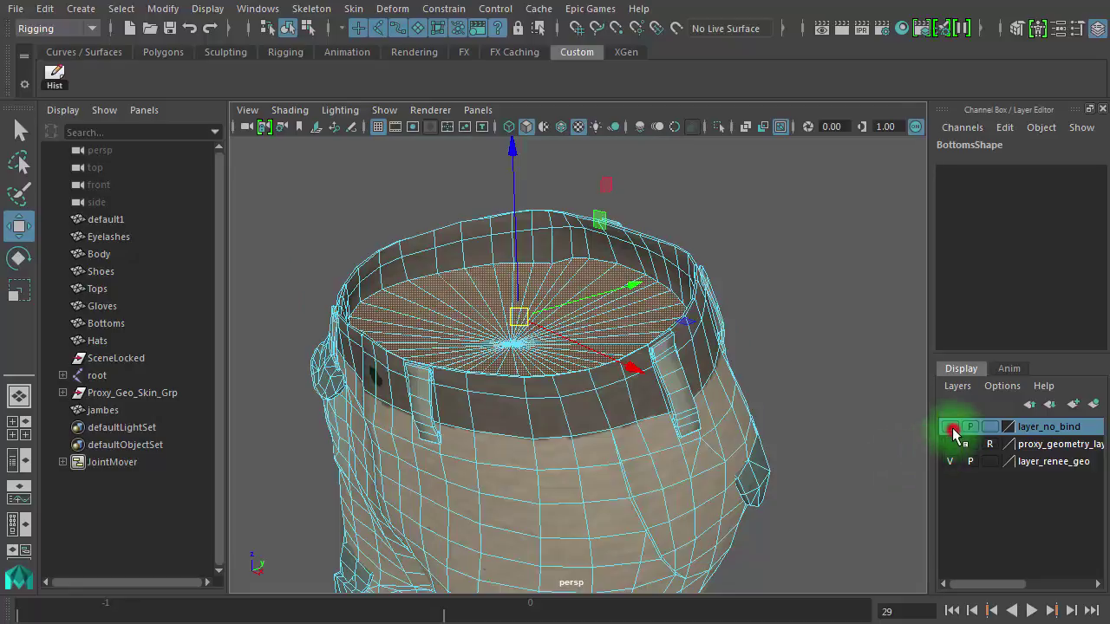
left_click(950, 427)
left_click_drag(587, 404, 501, 387, "alt")
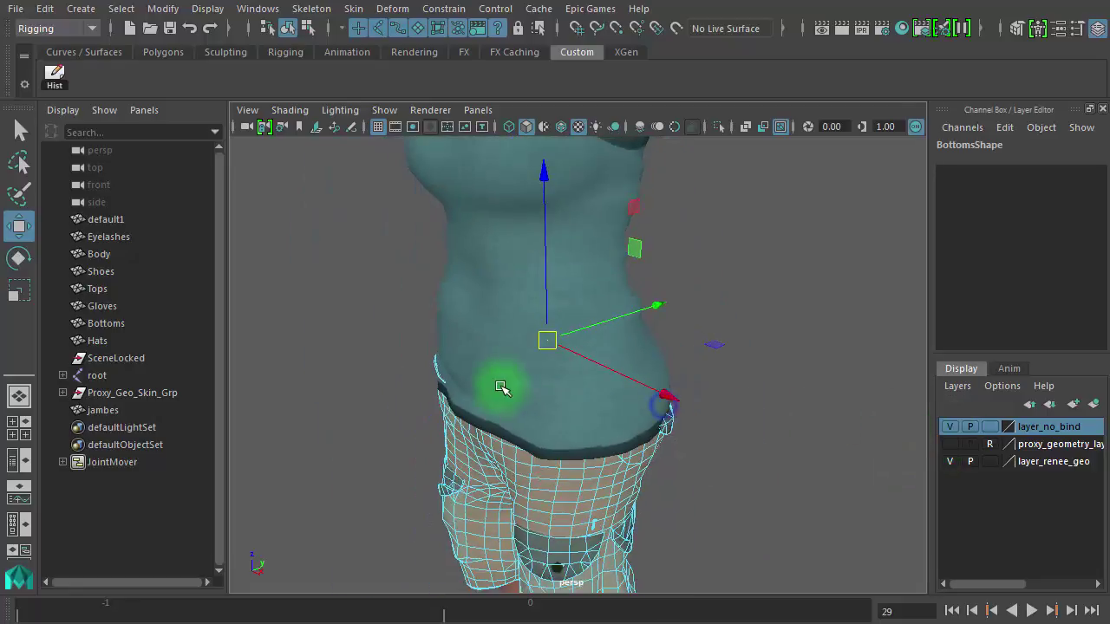
key("4")
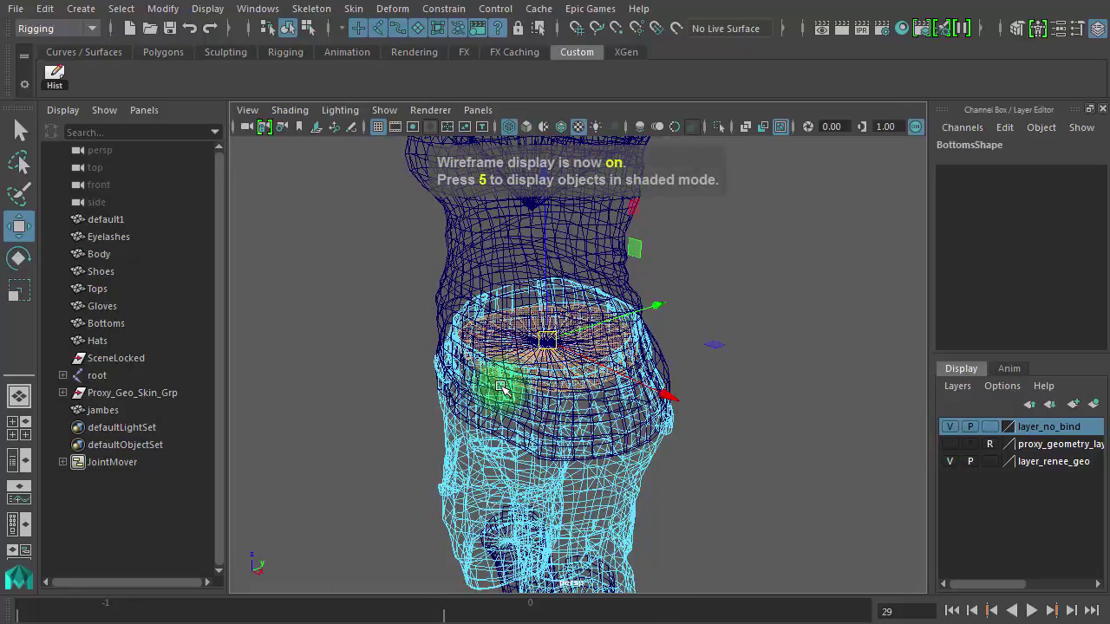
key("5")
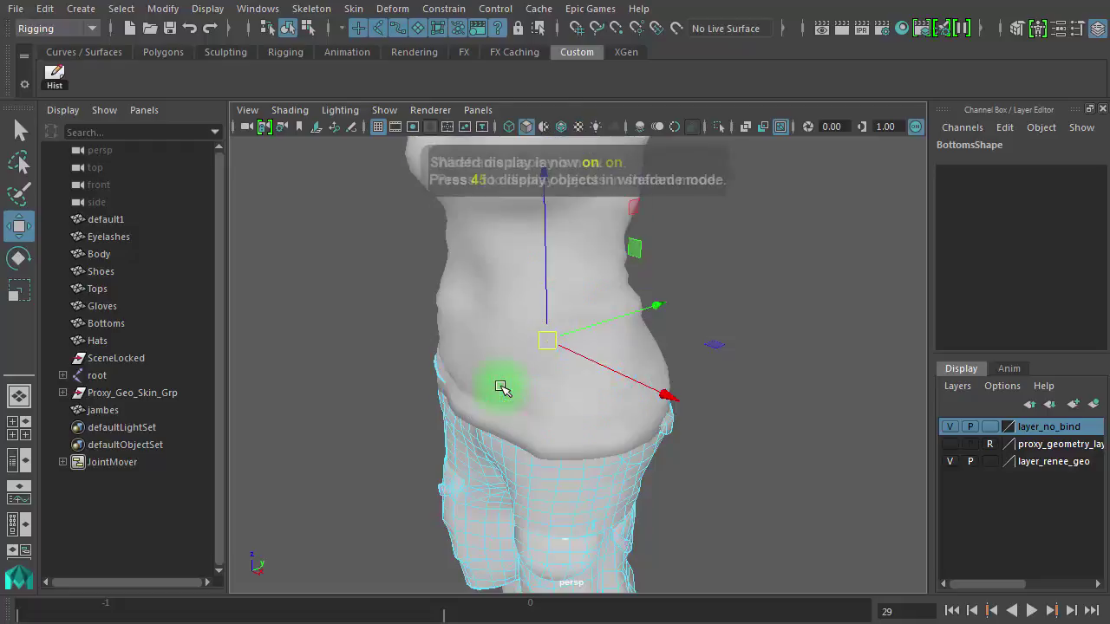
left_click(948, 428)
right_click_drag(492, 350, 786, 394, "alt")
mouse_move(785, 394)
left_mouse_down("alt")
mouse_move(777, 389)
mouse_move(800, 400)
left_mouse_up("alt")
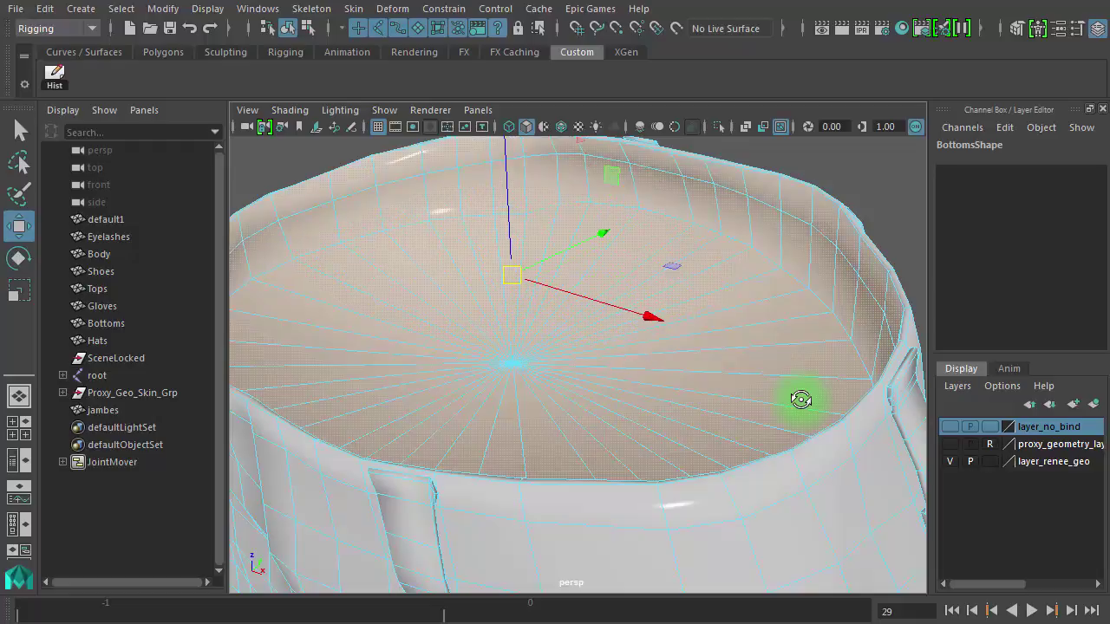
key("Delete")
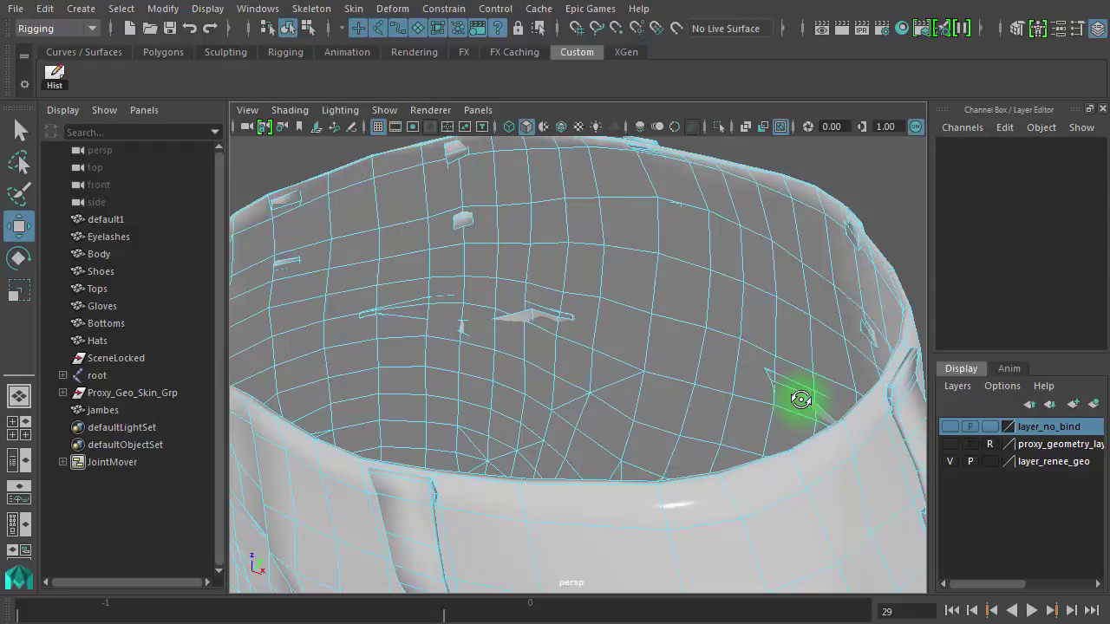
Step: Show layer_no_bind in wireframe and examine how the top overlaps the Bottoms mesh's waist, temporarily selecting the covered faces
right_click_drag(803, 386, 481, 354, "alt")
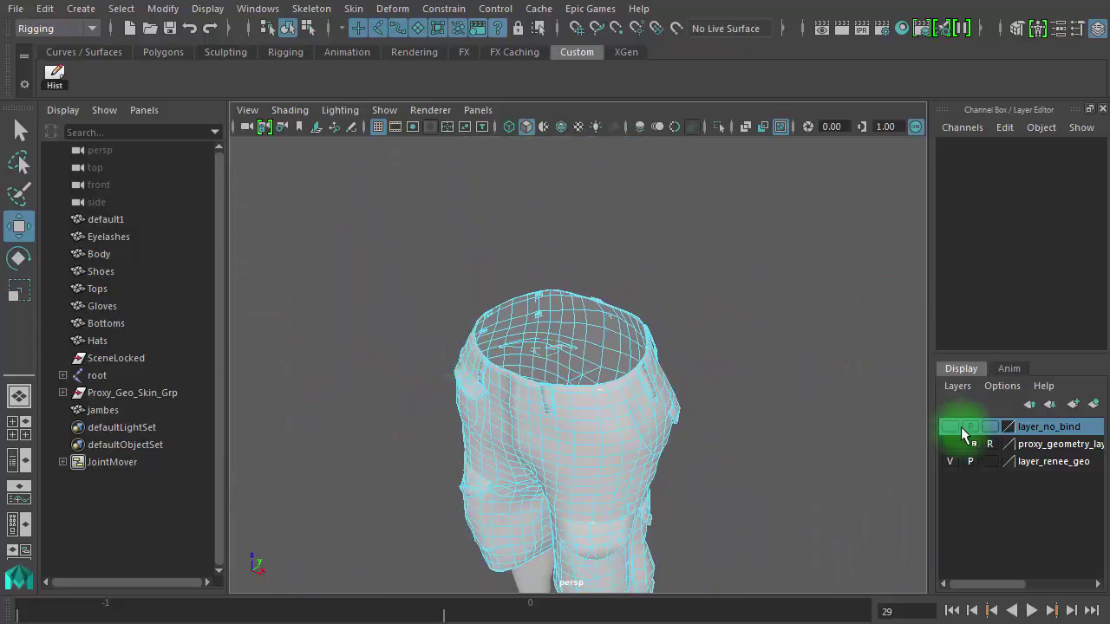
left_click(950, 427)
left_click_drag(734, 404, 738, 342, "alt")
key("4")
right_click_drag(738, 341, 870, 325, "alt")
left_click_drag(871, 325, 829, 303, "alt")
left_click_drag(391, 229, 828, 373)
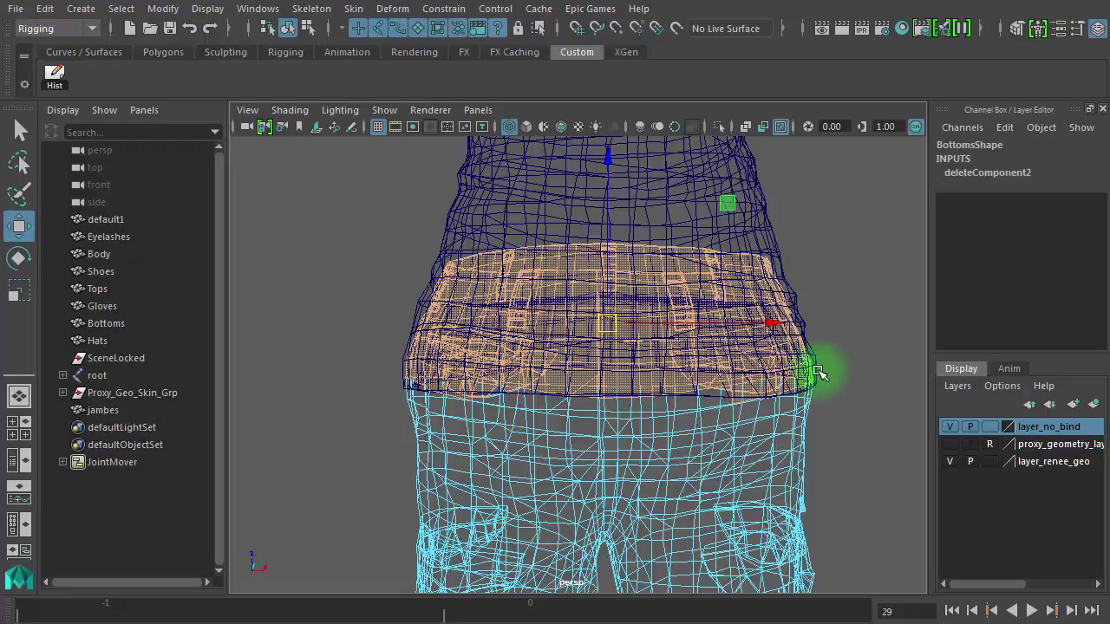
key("5")
key("4")
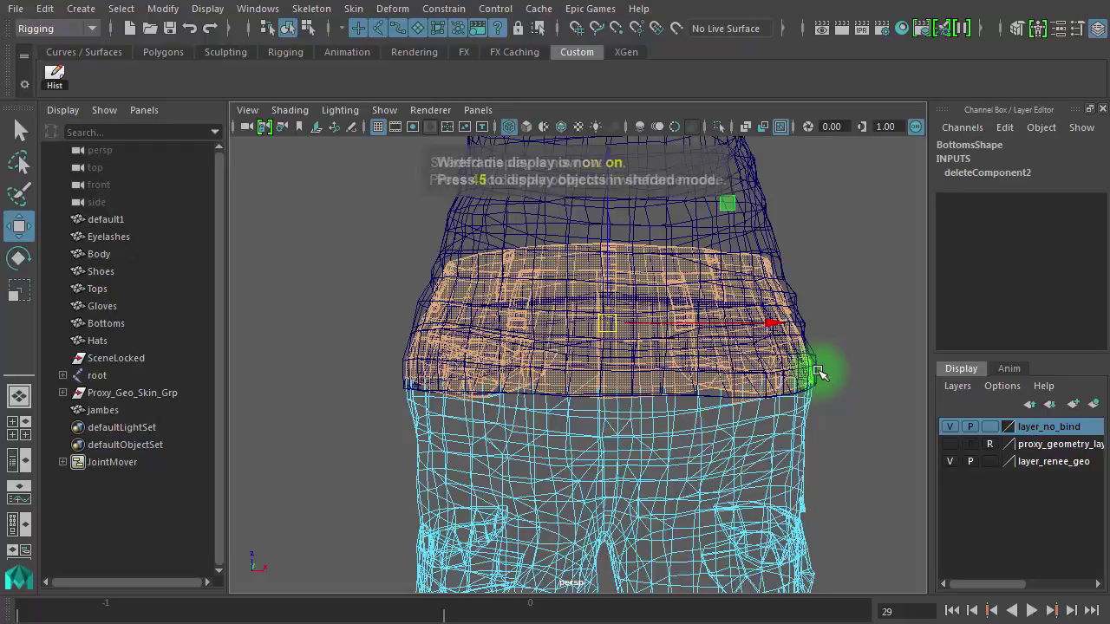
left_click(868, 297)
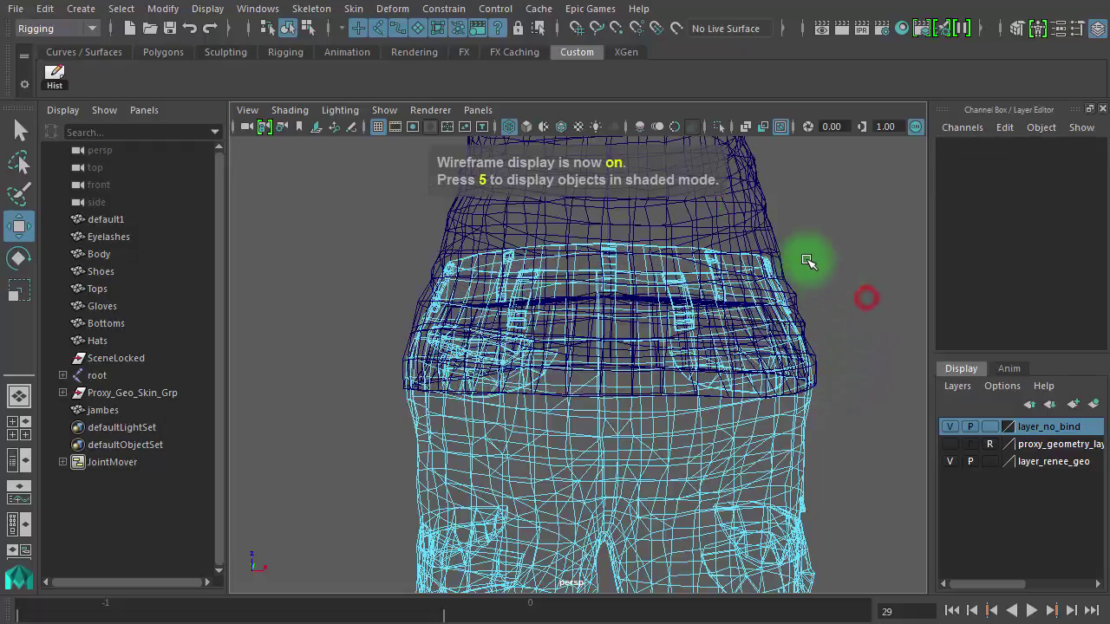
Step: Hide layer_no_bind again and return the view to shaded display
left_click_drag(763, 408, 587, 425, "alt")
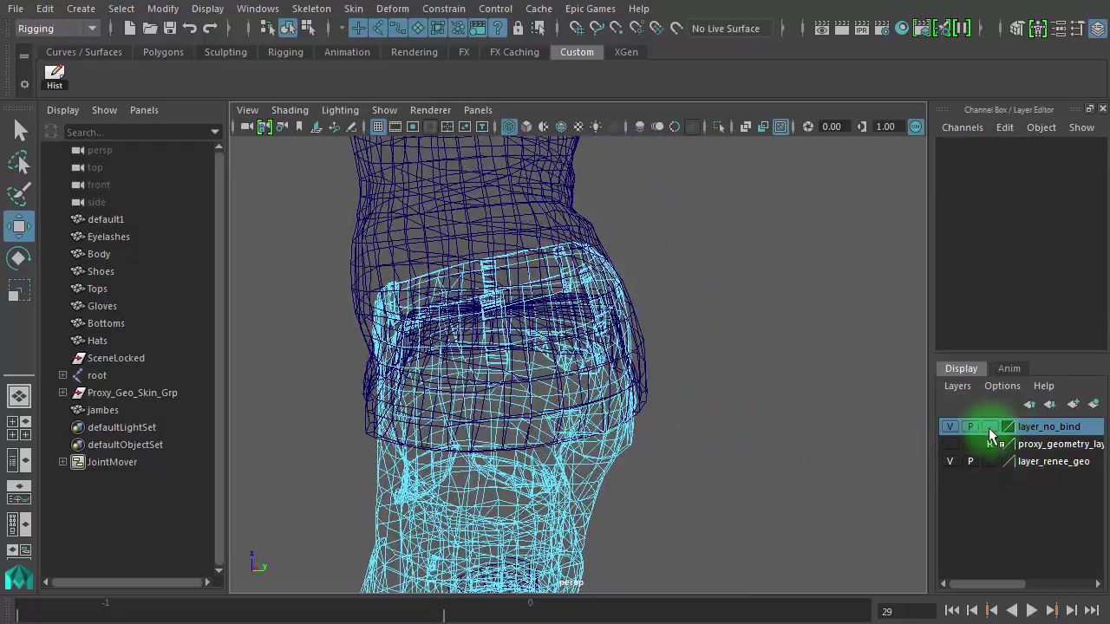
left_click(949, 426)
left_click_drag(501, 328, 582, 337, "alt")
key("5")
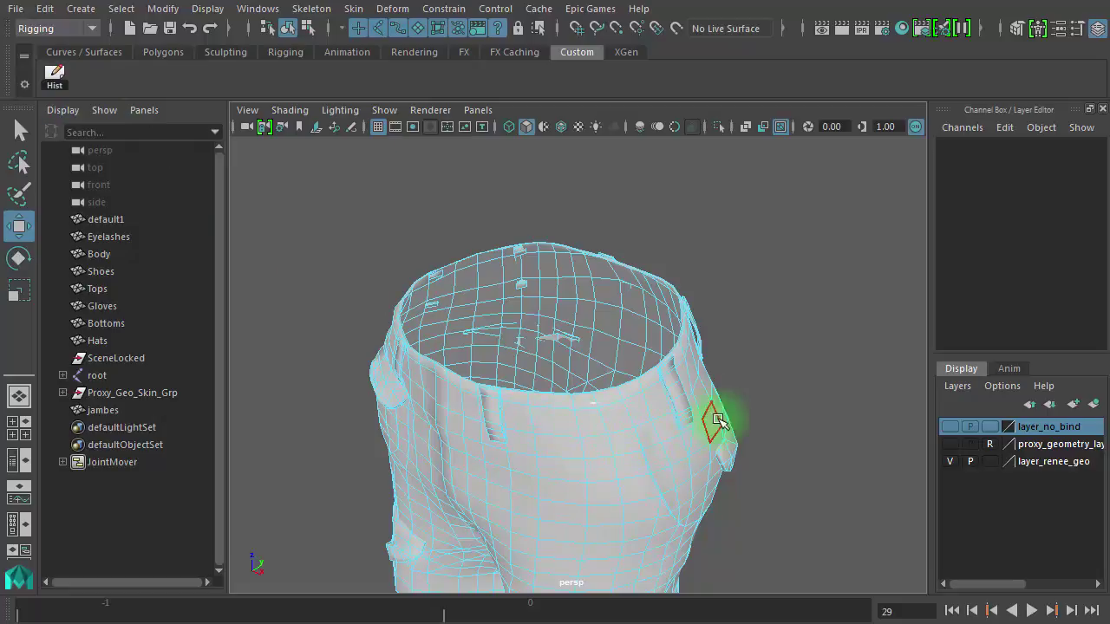
Step: Delete the centre back belt loop and its neighbour on the character's right side from the Bottoms mesh
left_click_drag(666, 430, 741, 425, "alt")
left_click_drag(539, 411, 536, 411)
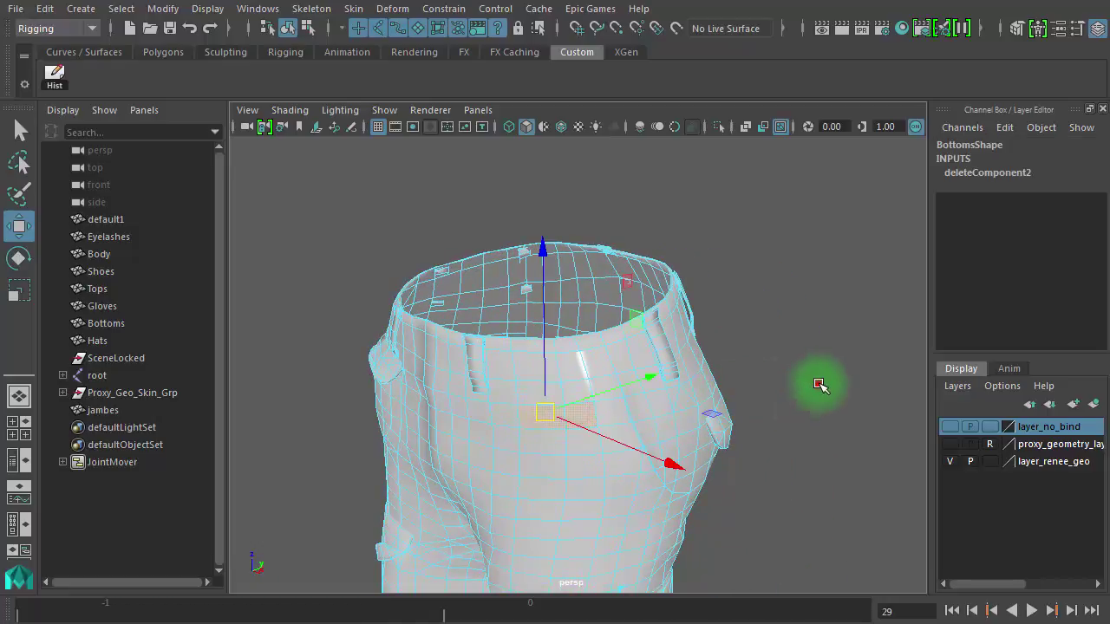
left_click(817, 387)
left_click_drag(678, 402, 396, 395, "alt")
right_click_drag(419, 382, 721, 345, "alt")
middle_click_drag(731, 403, 784, 620, "alt")
left_click(581, 368)
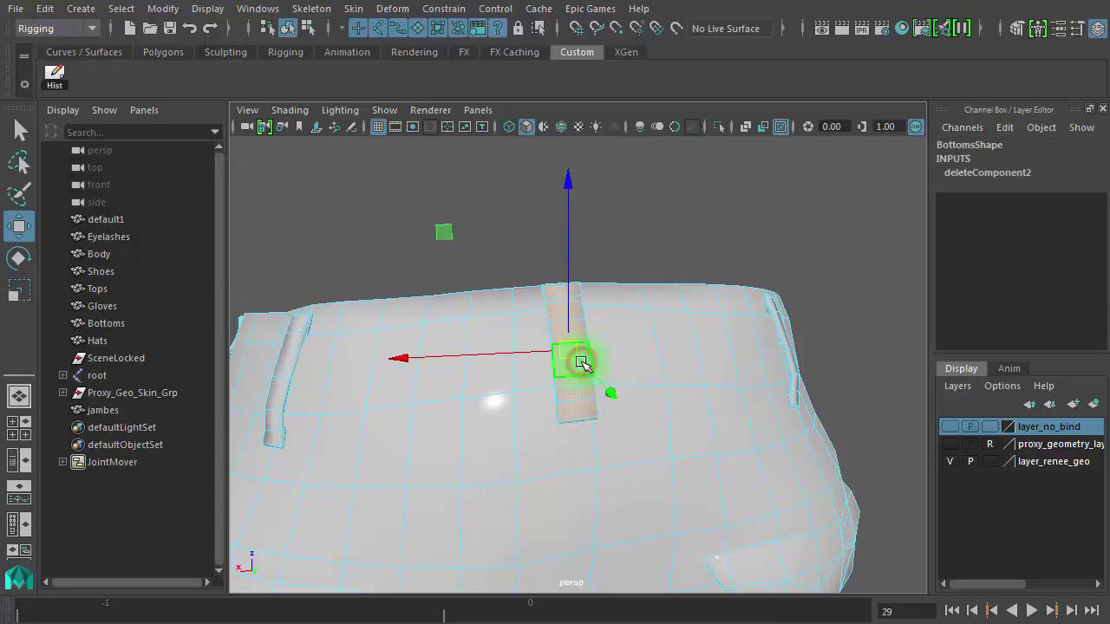
key("Delete")
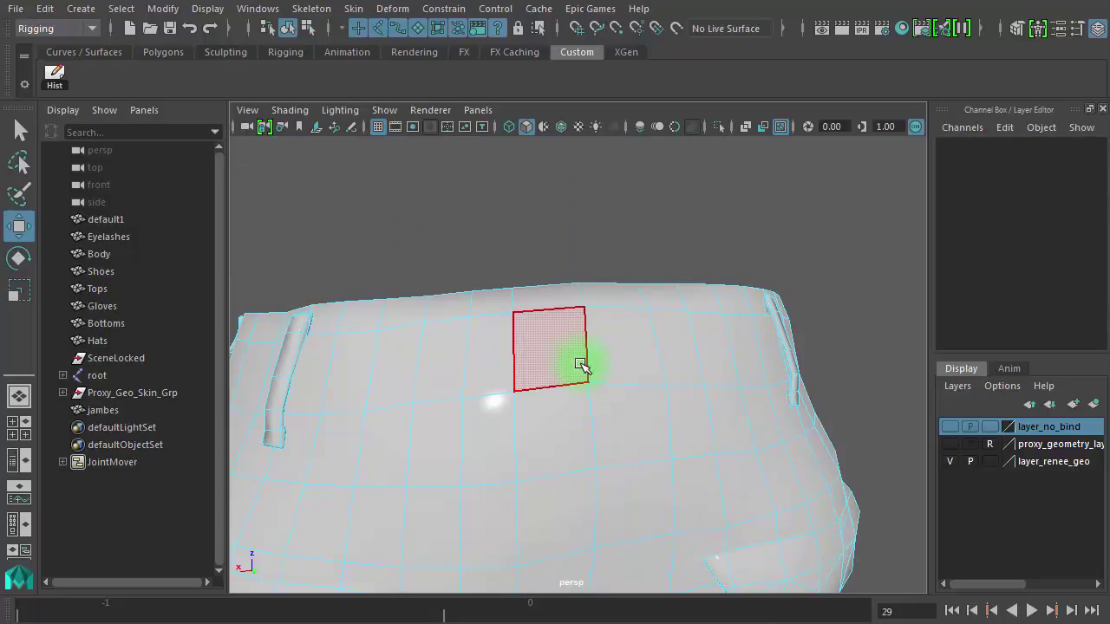
mouse_move(663, 421)
left_mouse_down("alt")
mouse_move(535, 434)
mouse_move(719, 436)
mouse_move(673, 434)
left_mouse_up("alt")
left_click(673, 433)
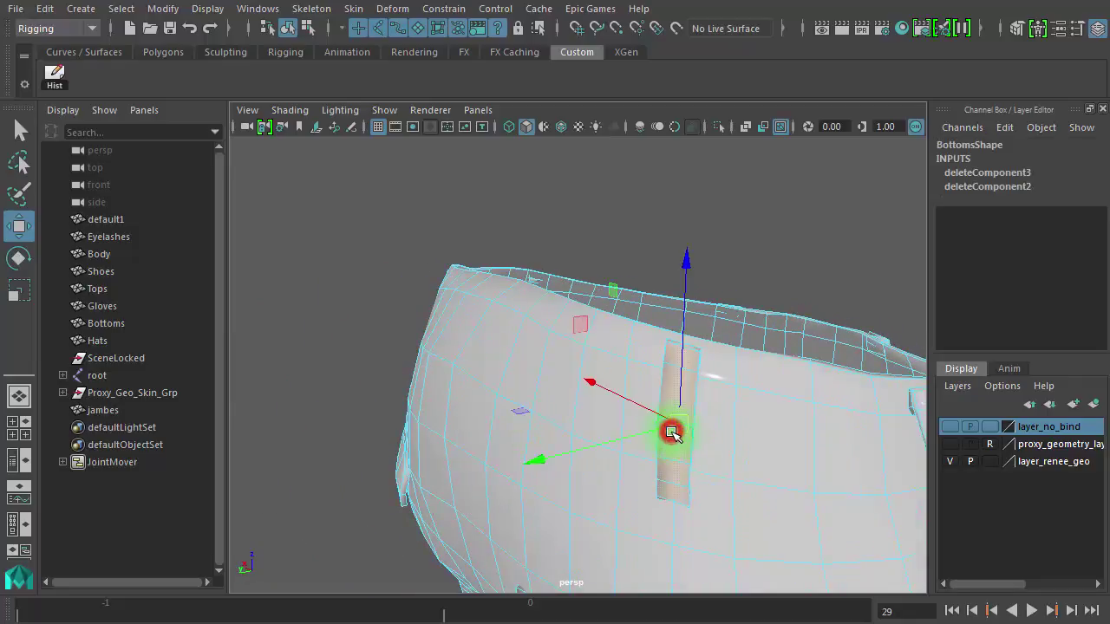
key("Delete")
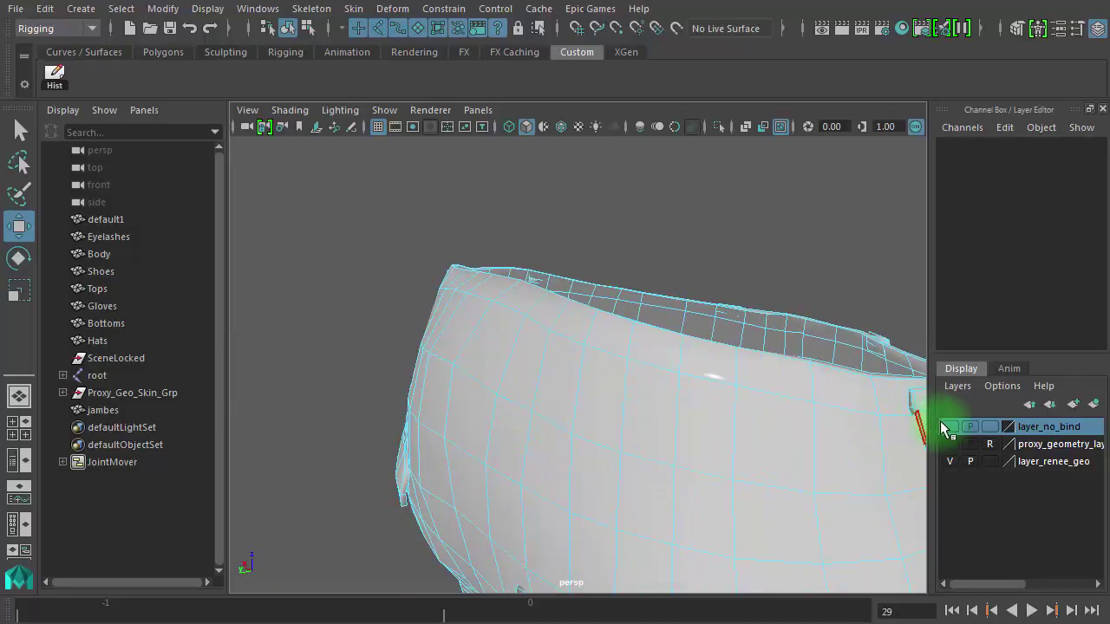
Step: Show layer_no_bind and undo the deletion of the two belt loops
left_click(947, 424)
right_click_drag(676, 425, 552, 414, "alt")
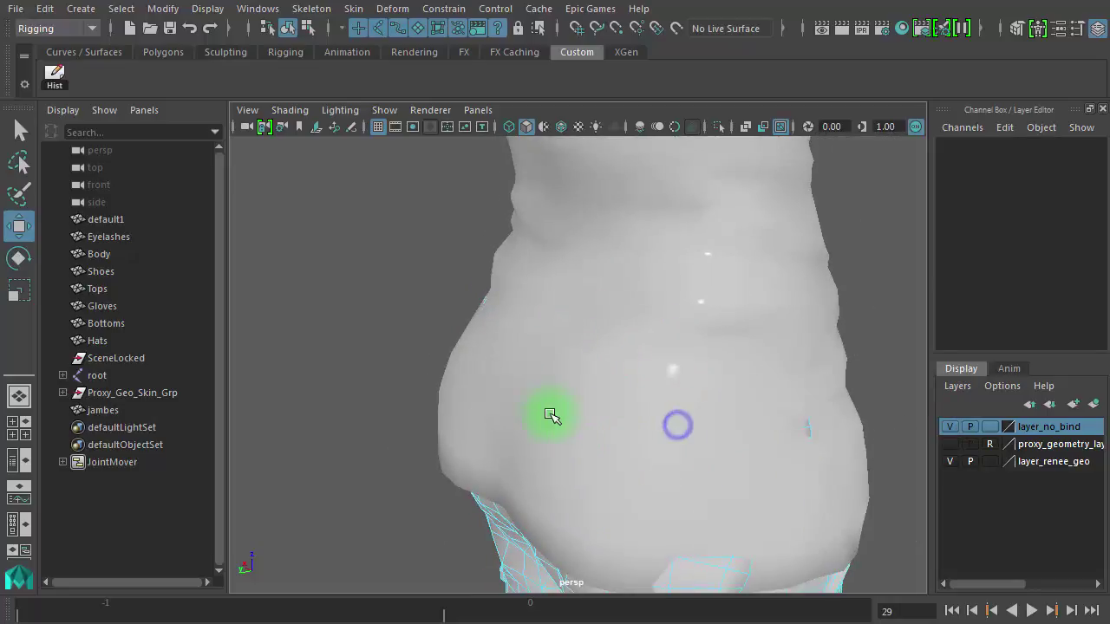
key("ctrl+z")
key("ctrl+z")
key("ctrl+z")
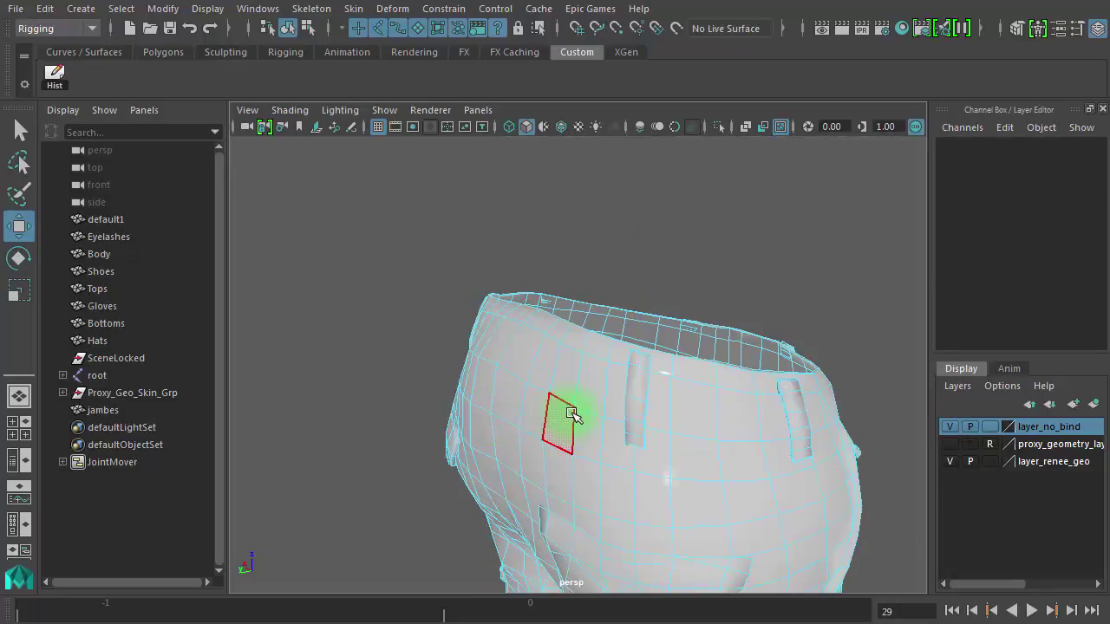
key("ctrl+z")
Step: Examine where the belt loops poke through the top, toggling layer_no_bind and leaving it hidden
left_click(950, 426)
left_click(950, 426)
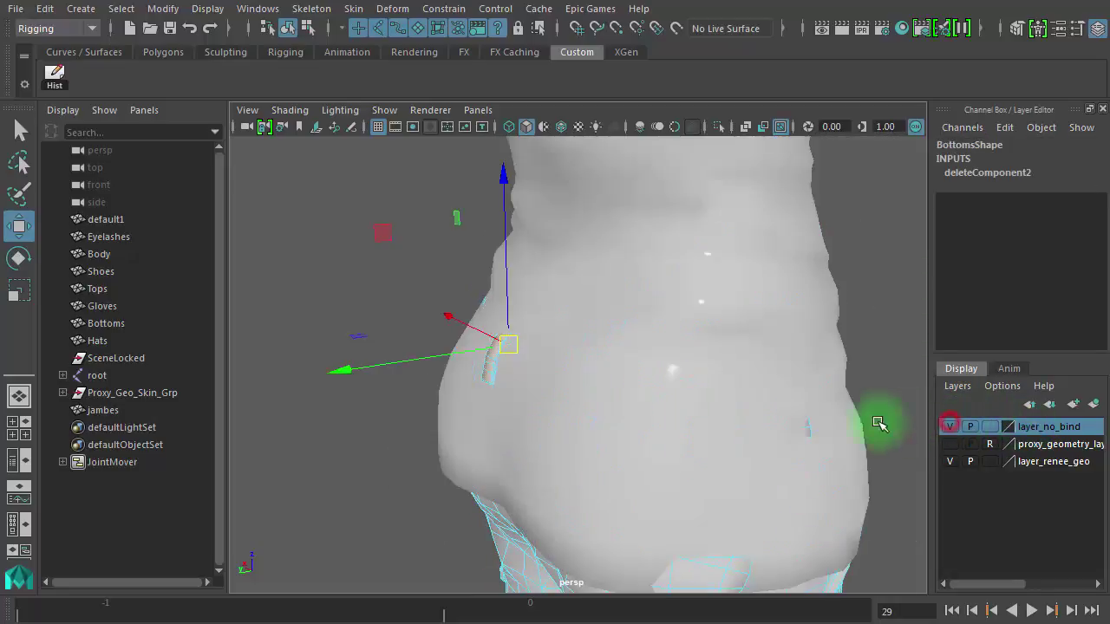
left_click_drag(653, 391, 847, 386, "alt")
left_click(856, 359)
left_click_drag(773, 392, 734, 379, "alt")
left_click(949, 426)
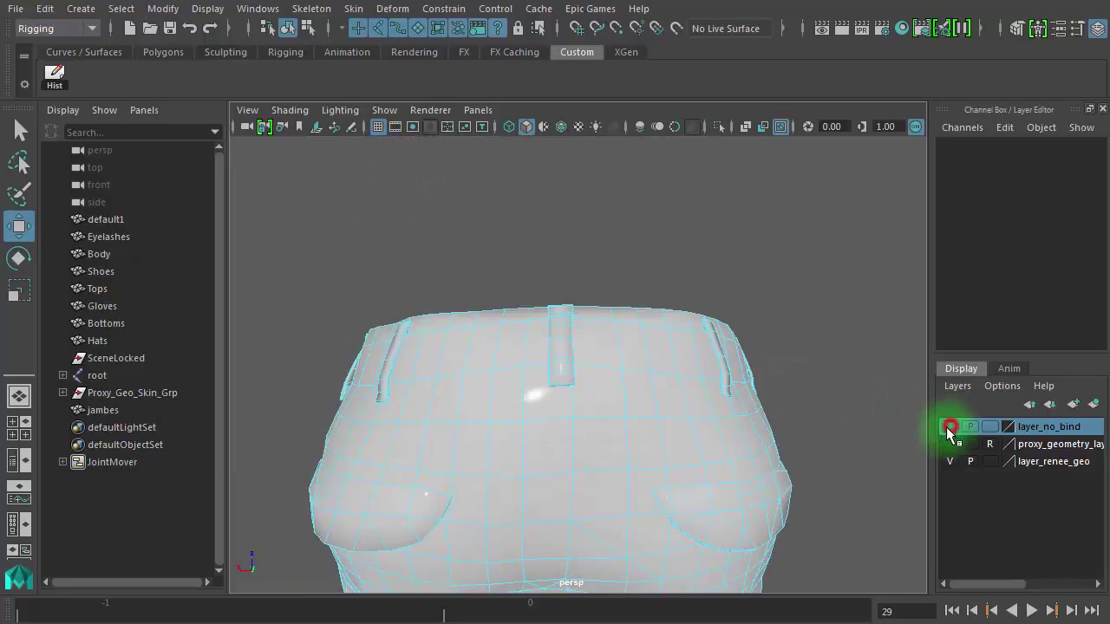
Step: Delete the centre back belt loop and the two loops on the character's right side of the Bottoms mesh
left_click(562, 369)
key("Delete")
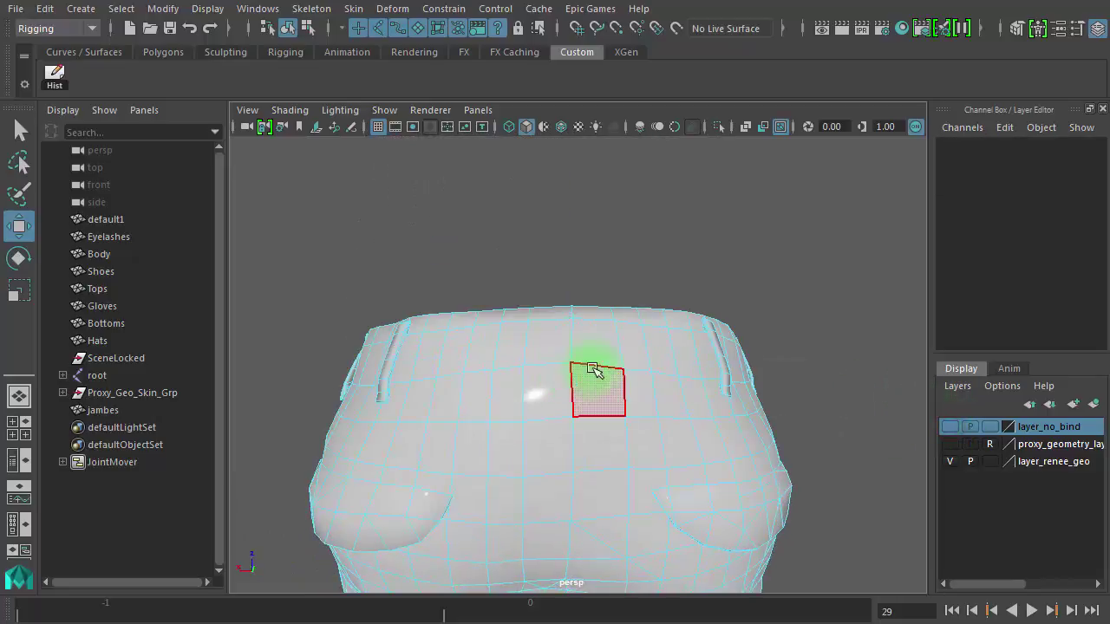
mouse_move(700, 382)
left_mouse_down("alt")
mouse_move(649, 392)
mouse_move(701, 390)
left_mouse_up("alt")
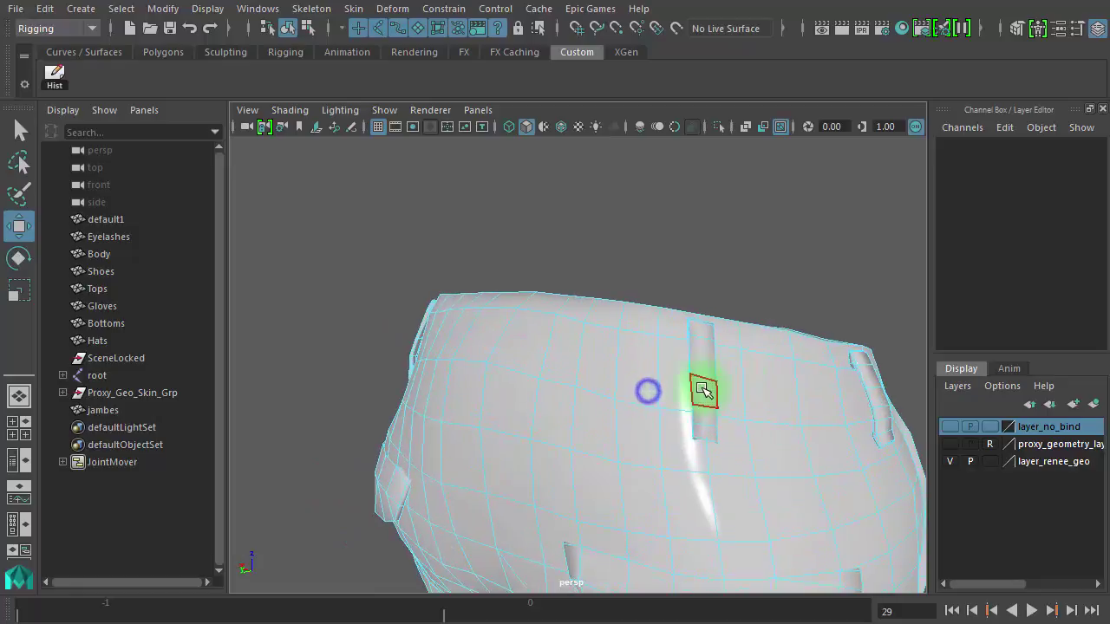
left_click(702, 388)
key("Delete")
left_click_drag(776, 396, 666, 420, "alt")
left_click(810, 440)
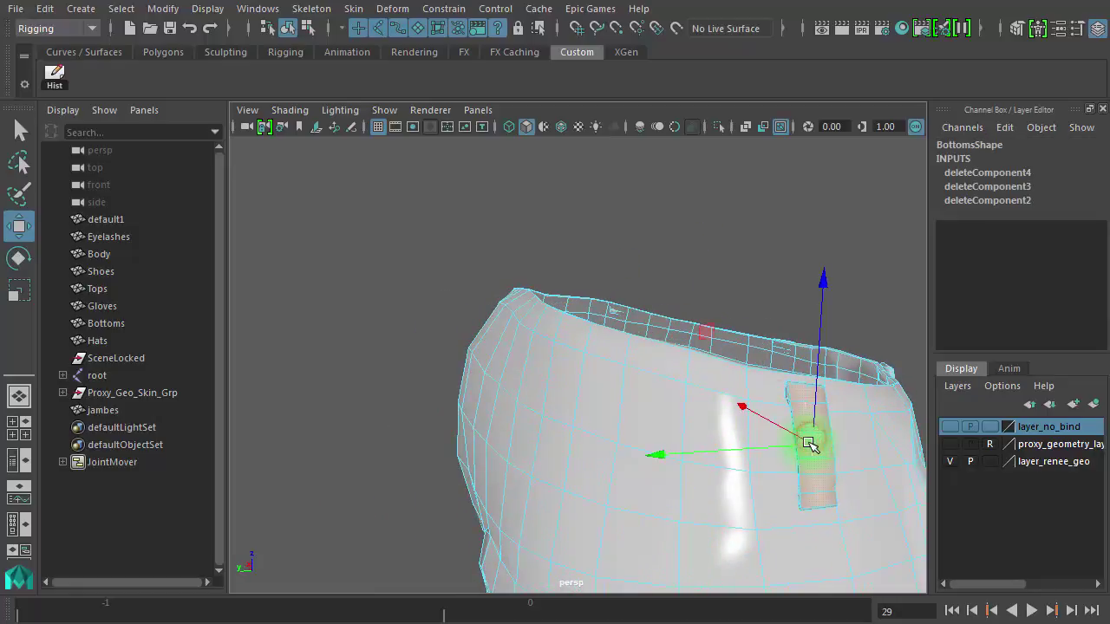
key("Delete")
Step: Delete the two front belt loops and the two loops on the character's left side of the Bottoms mesh
left_click_drag(837, 441, 564, 402, "alt")
left_click(562, 402)
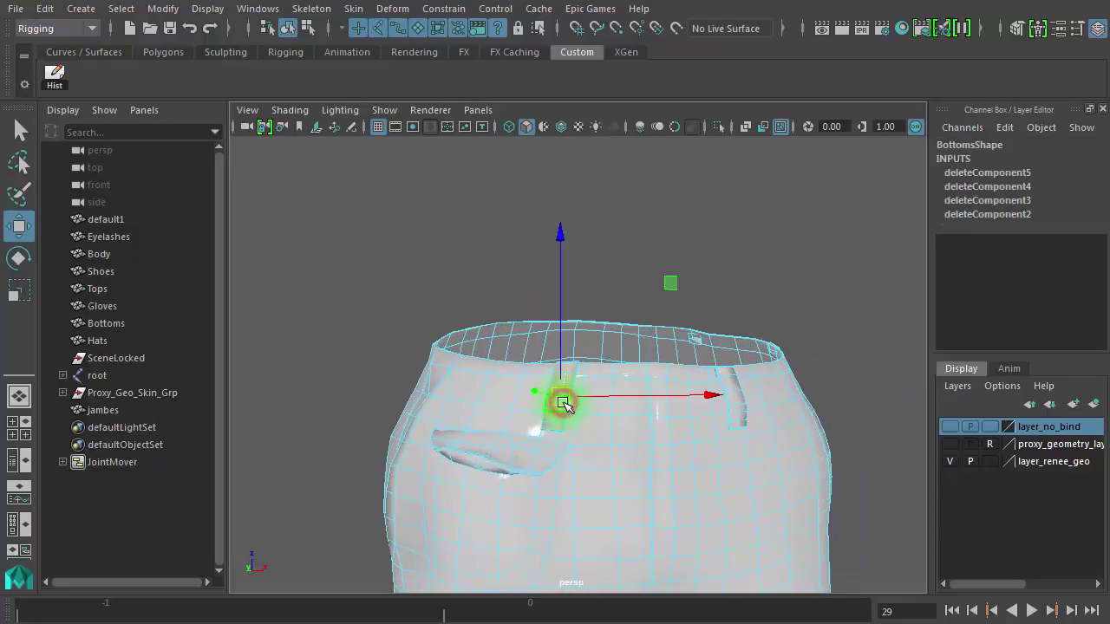
key("Delete")
left_click(731, 406)
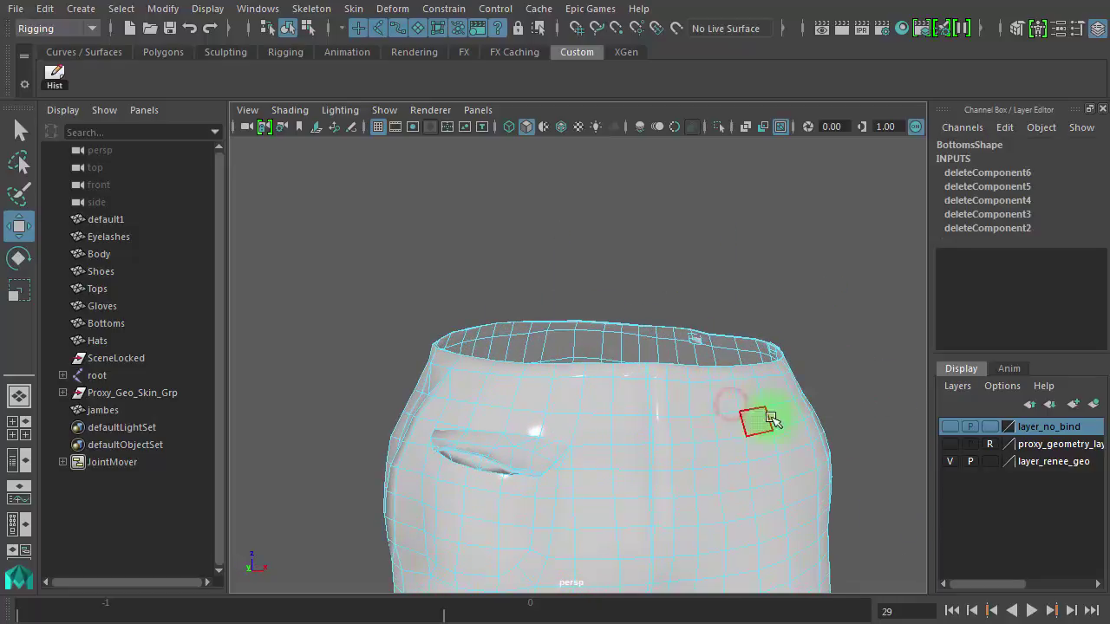
key("Delete")
left_click_drag(789, 425, 553, 434, "alt")
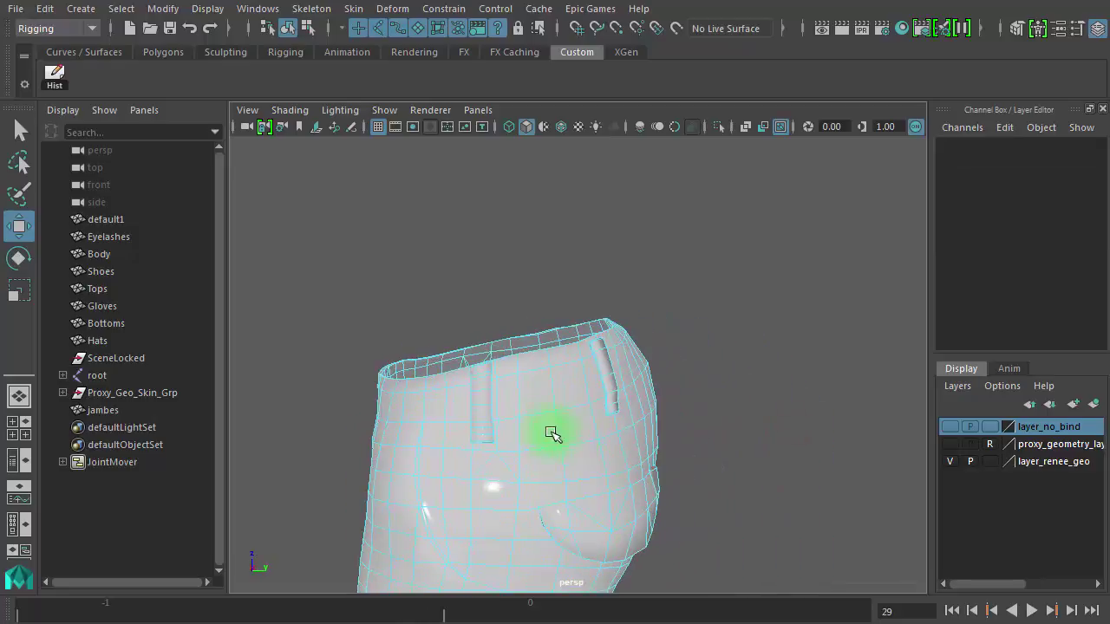
left_click(502, 418)
key("Delete")
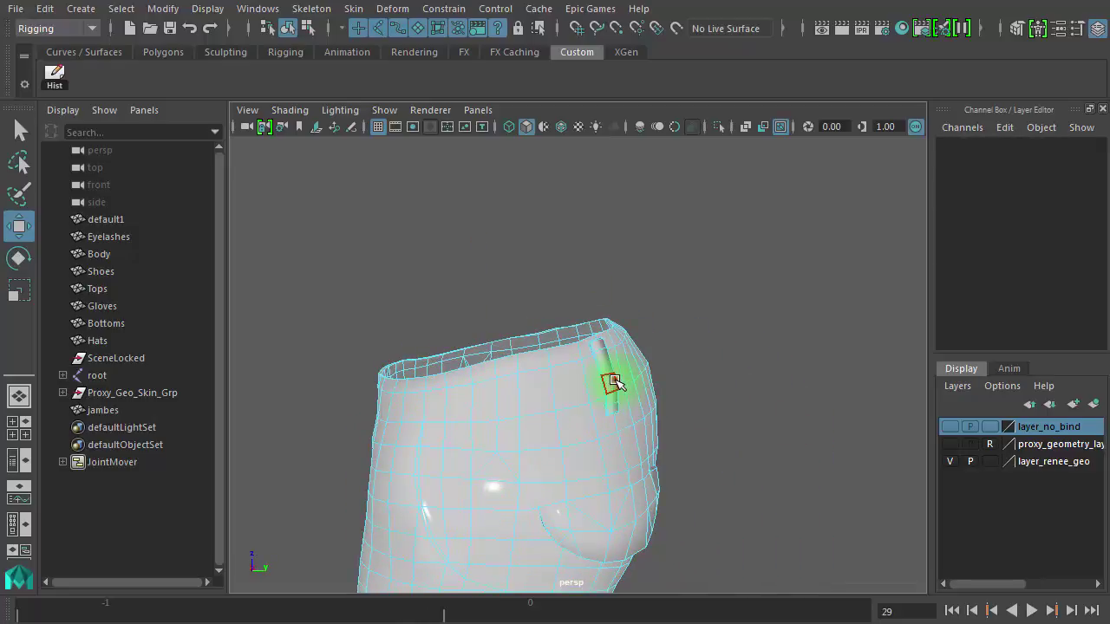
left_click(615, 381)
key("Delete")
Step: Show layer_no_bind and examine the waist for parts of the Bottoms mesh still poking through the top
left_click_drag(611, 400, 905, 408, "alt")
left_click(950, 426)
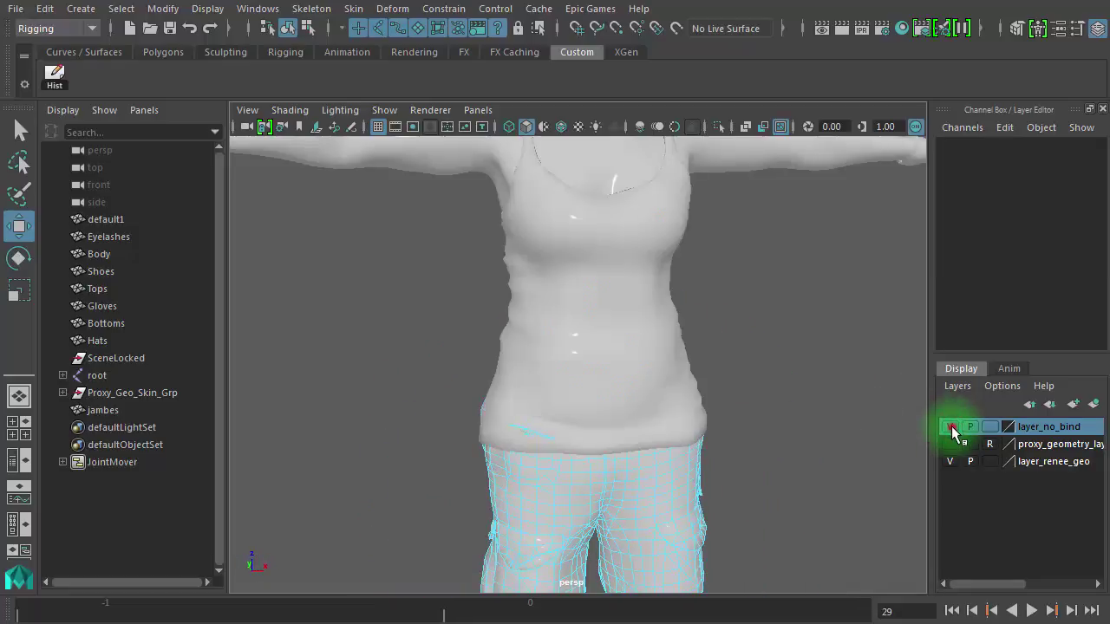
left_click(951, 427)
left_click(950, 427)
left_click_drag(591, 404, 648, 401, "alt")
right_click_drag(663, 400, 863, 428, "alt")
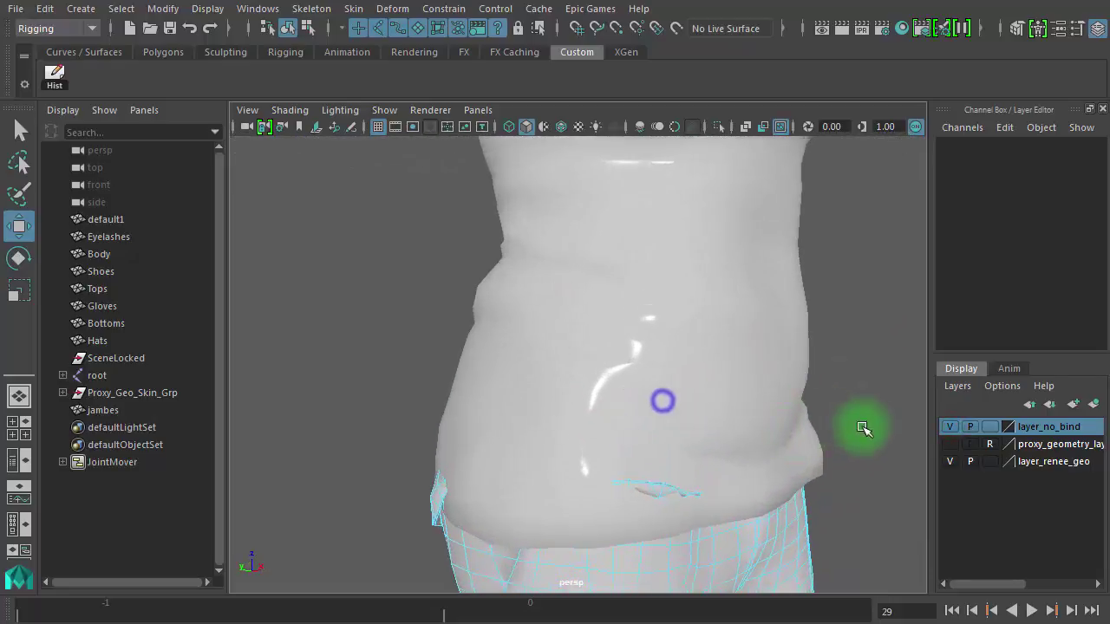
left_click(637, 493)
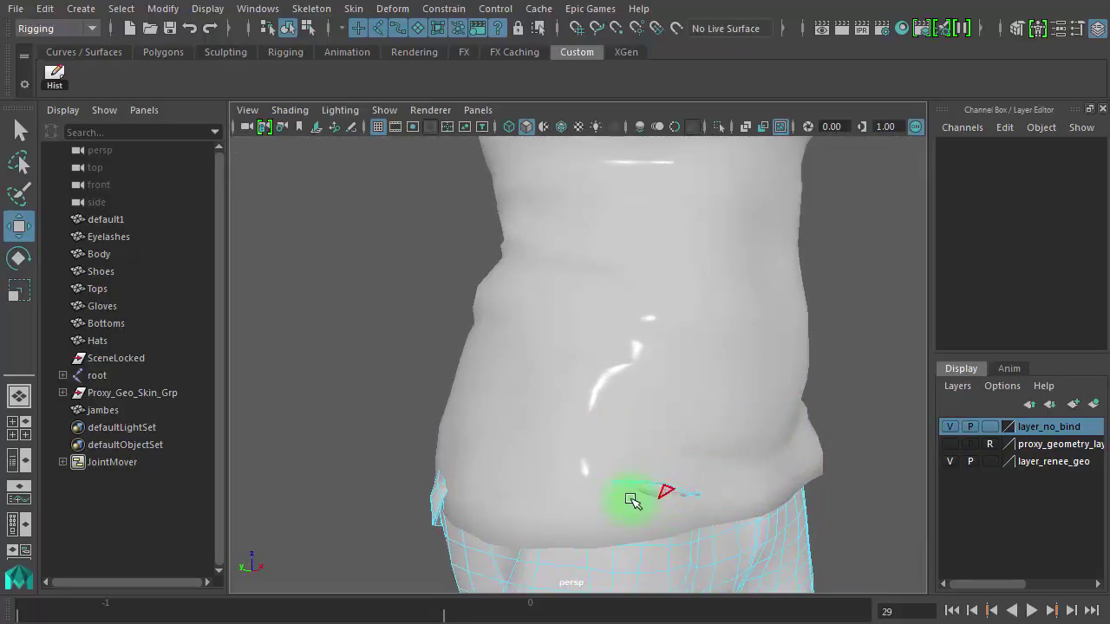
left_click_drag(666, 510, 515, 317, "alt")
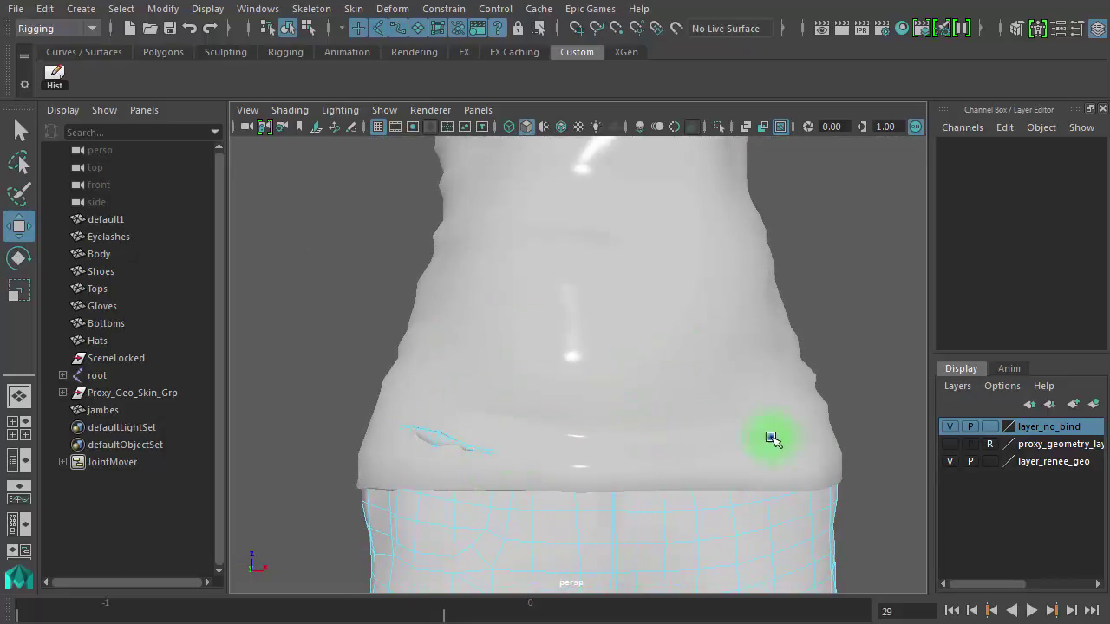
right_click_drag(772, 440, 367, 401, "alt")
left_click_drag(550, 391, 998, 460, "alt")
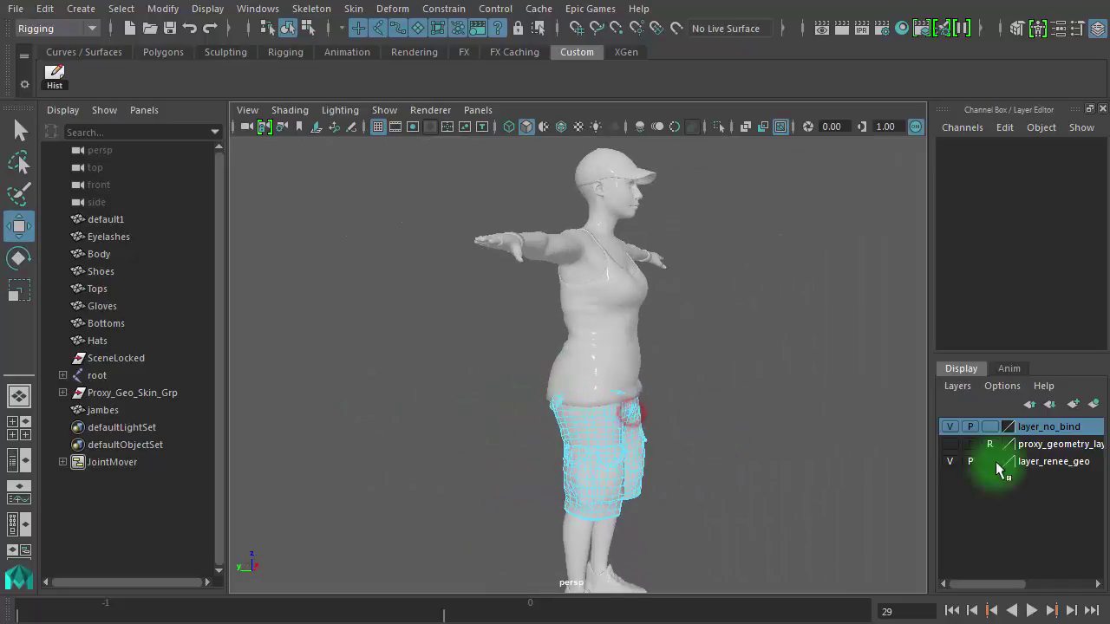
Step: Hide layer_no_bind, return the Bottoms mesh to object mode and select the whole mesh
left_click(951, 427)
right_click_drag(713, 453, 824, 458, "alt")
middle_click_drag(825, 458, 785, 264, "alt")
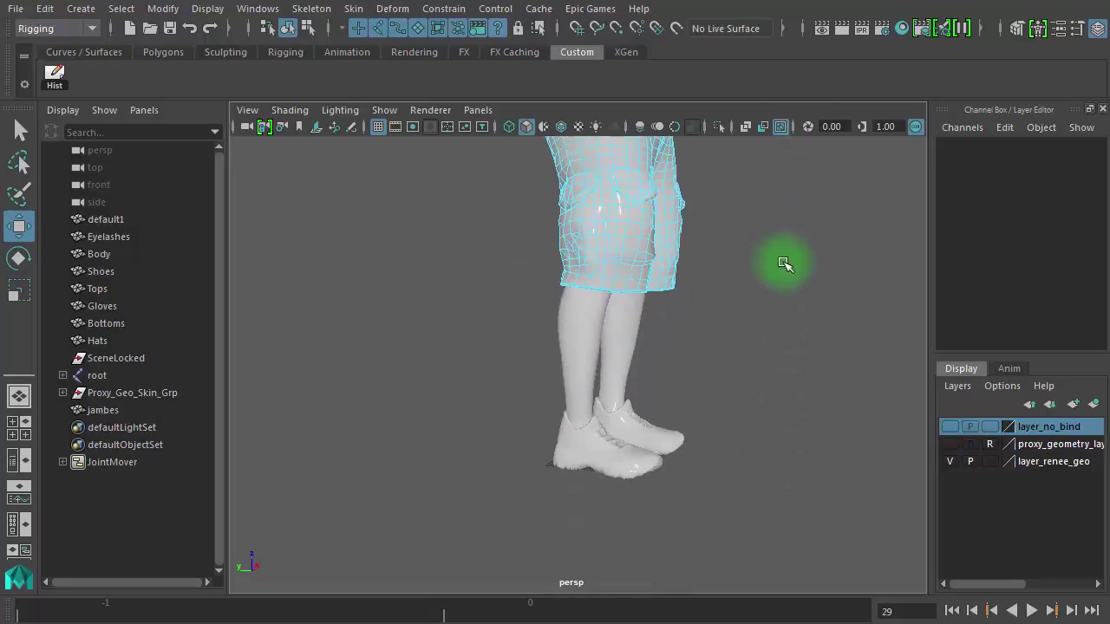
left_click_drag(771, 393, 638, 398, "alt")
middle_click_drag(638, 399, 665, 594, "alt")
right_click(672, 393)
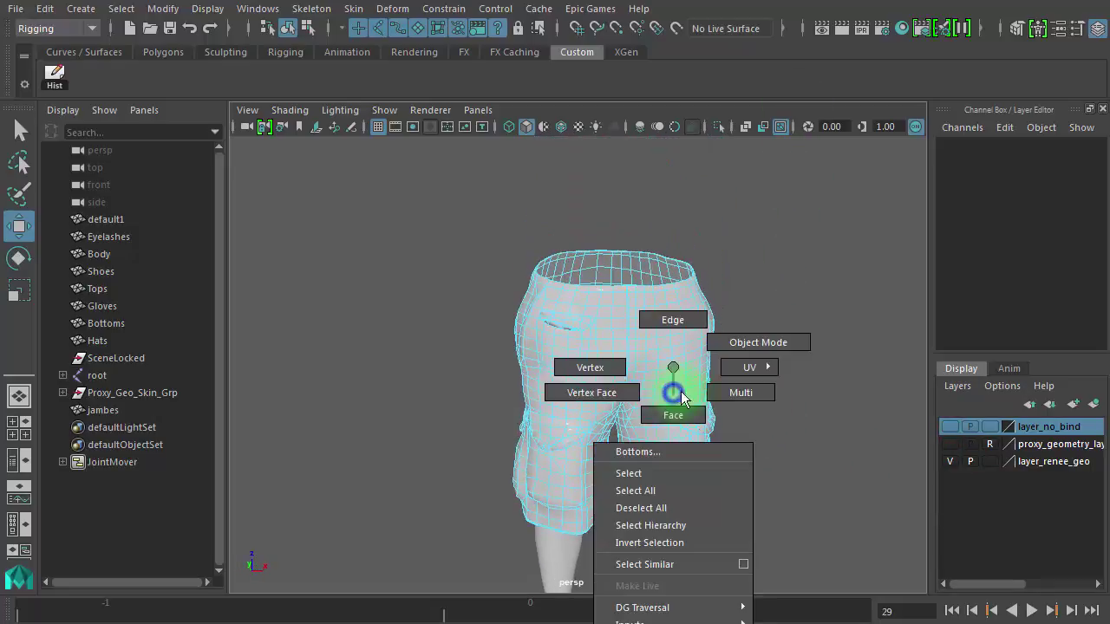
right_click_drag(682, 397, 758, 342)
left_click(798, 384)
left_click(685, 462)
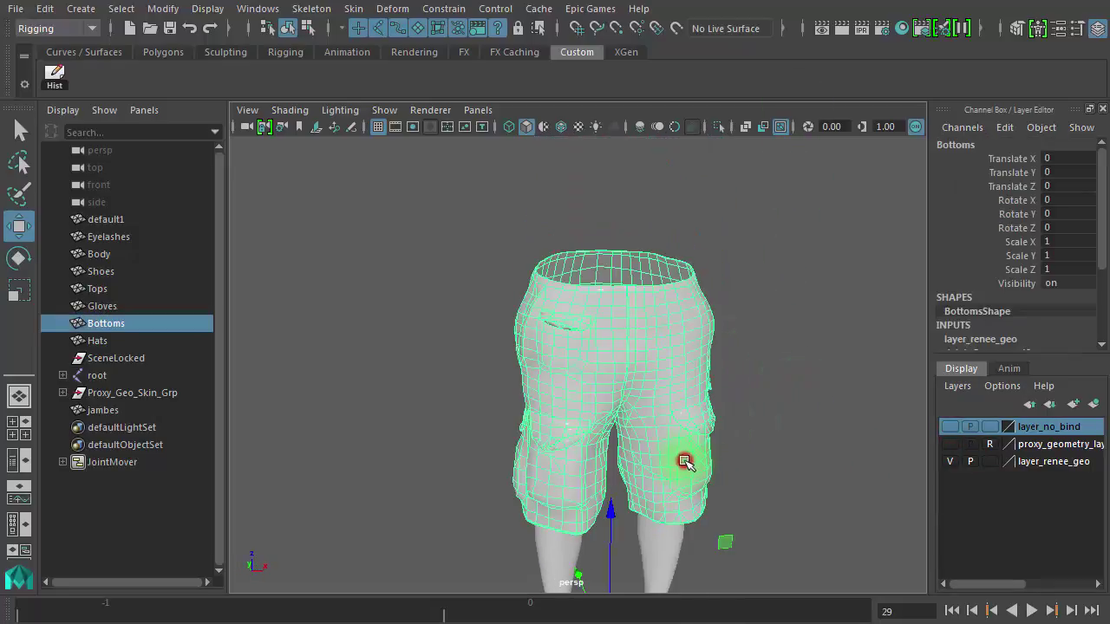
Step: Examine the inner faces around the leg openings of the Bottoms mesh from below, comparing them with the whole shorts
left_click_drag(748, 468, 689, 422, "alt")
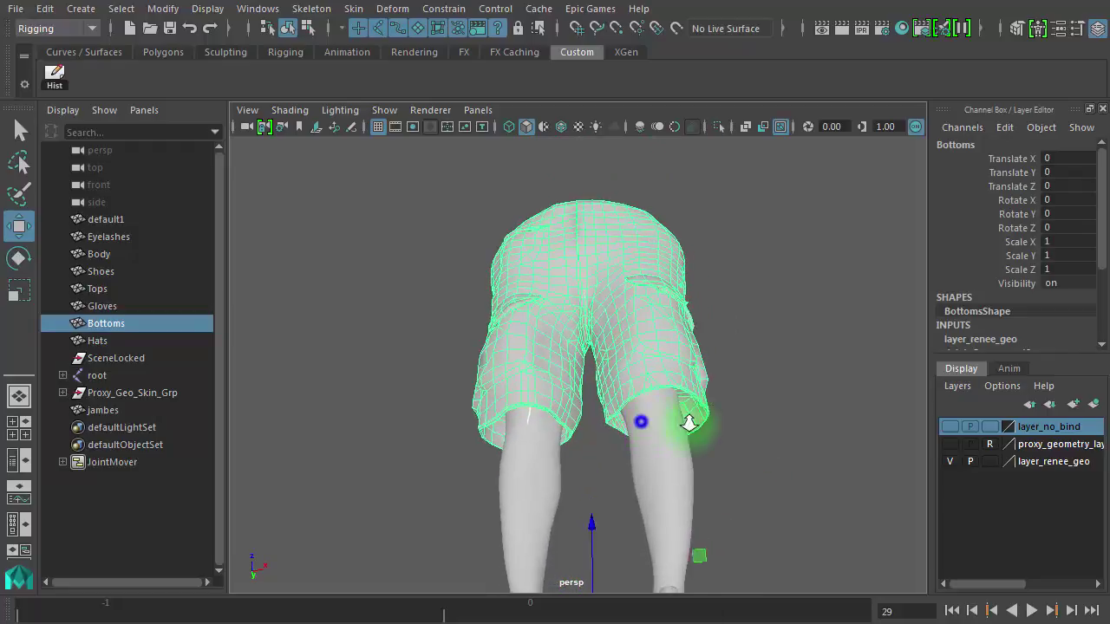
right_click_drag(690, 423, 867, 424, "alt")
left_click_drag(758, 445, 682, 426, "alt")
right_click_drag(665, 424, 798, 419, "alt")
middle_click_drag(800, 420, 799, 528, "alt")
left_click_drag(794, 510, 793, 493, "alt")
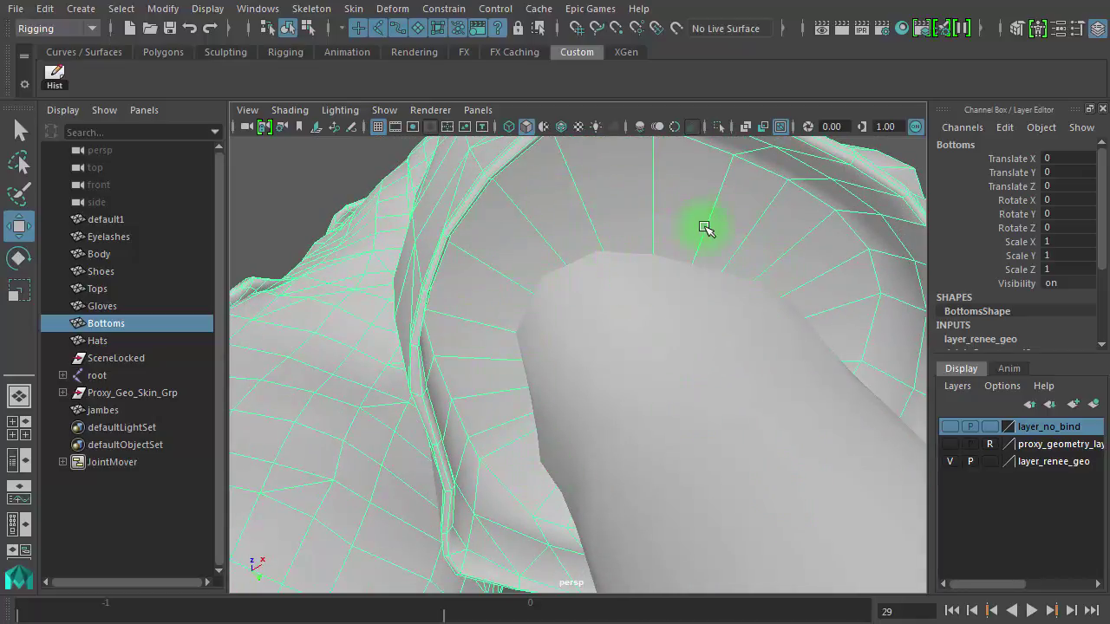
right_click_drag(752, 347, 392, 333, "alt")
mouse_move(588, 351)
left_mouse_down("alt")
mouse_move(612, 384)
mouse_move(620, 432)
mouse_move(604, 342)
mouse_move(579, 344)
left_mouse_up("alt")
right_click_drag(538, 349, 756, 374, "alt")
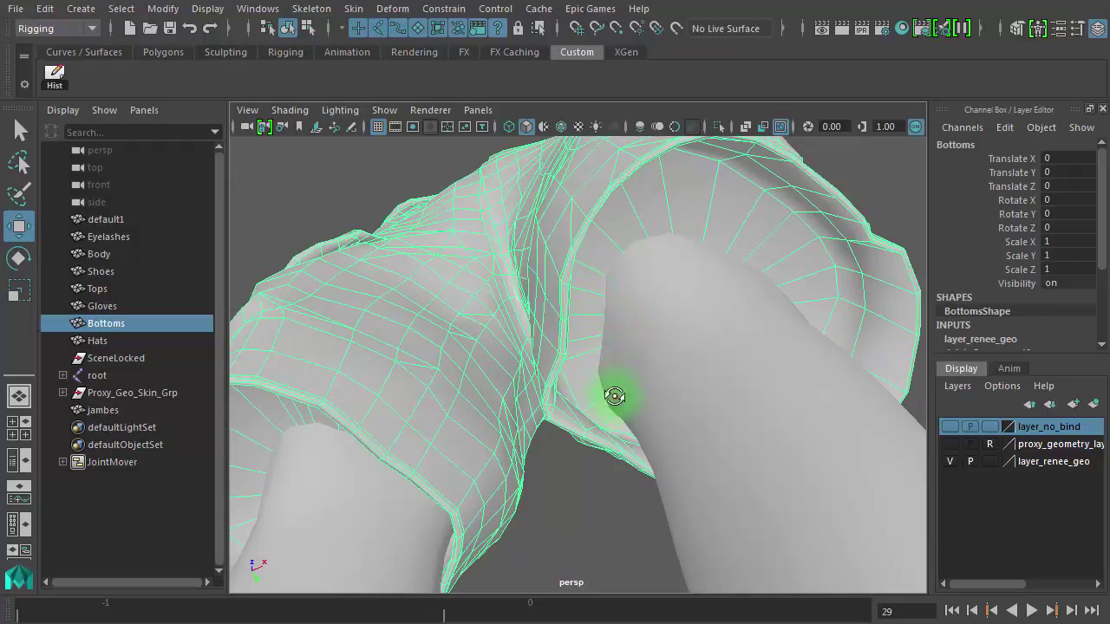
left_click_drag(614, 396, 624, 469, "alt")
right_click_drag(718, 495, 459, 453, "alt")
left_click_drag(570, 465, 578, 393, "alt")
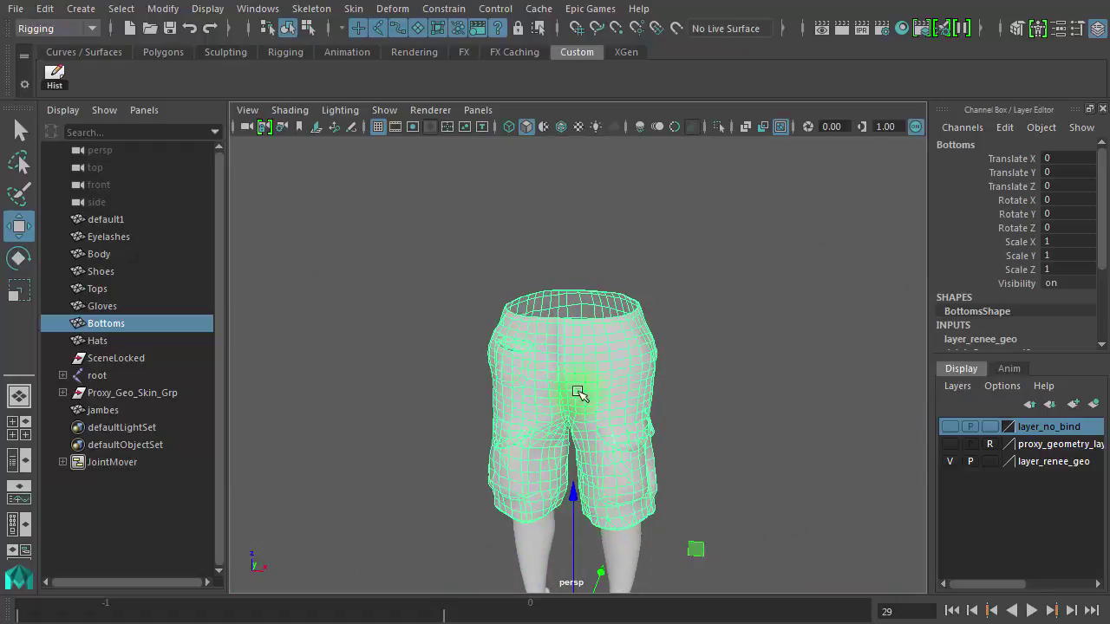
right_click_drag(681, 453, 738, 448, "alt")
middle_click_drag(737, 448, 735, 289, "alt")
left_click_drag(690, 349, 690, 317, "alt")
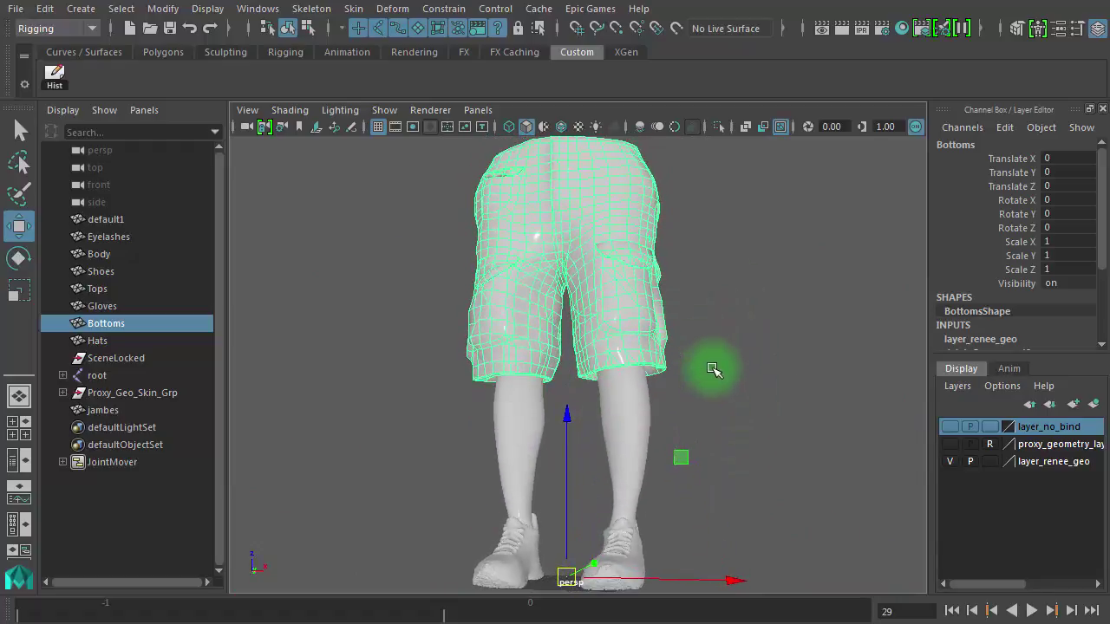
Step: Put the selected Bottoms mesh in a new display layer and toggle the layer's visibility off and on
left_click(1093, 405)
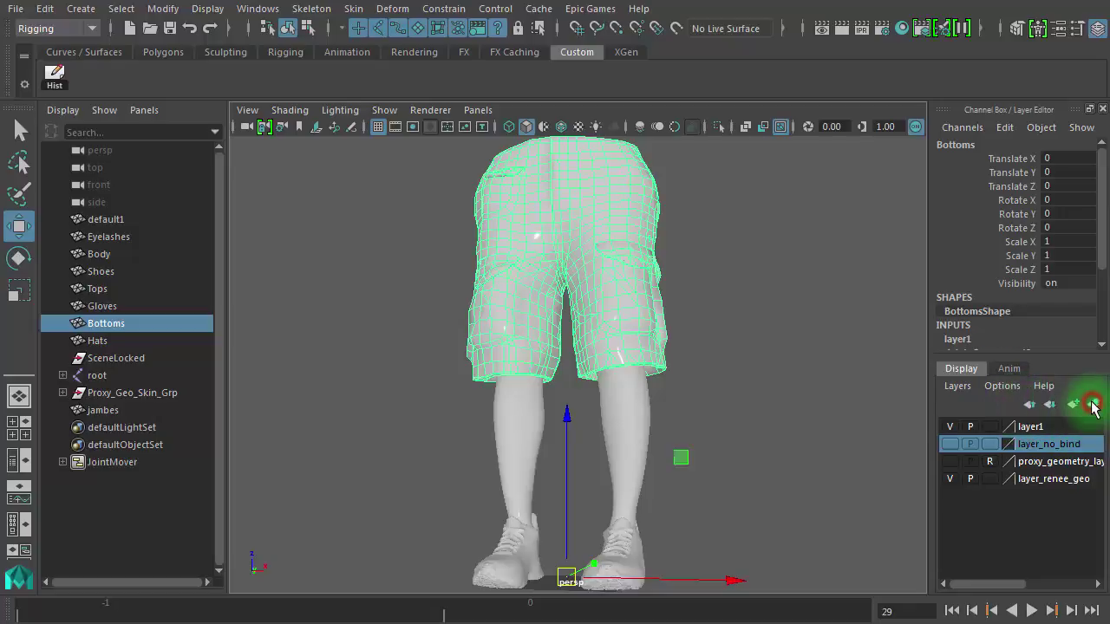
left_click(949, 427)
left_click(947, 428)
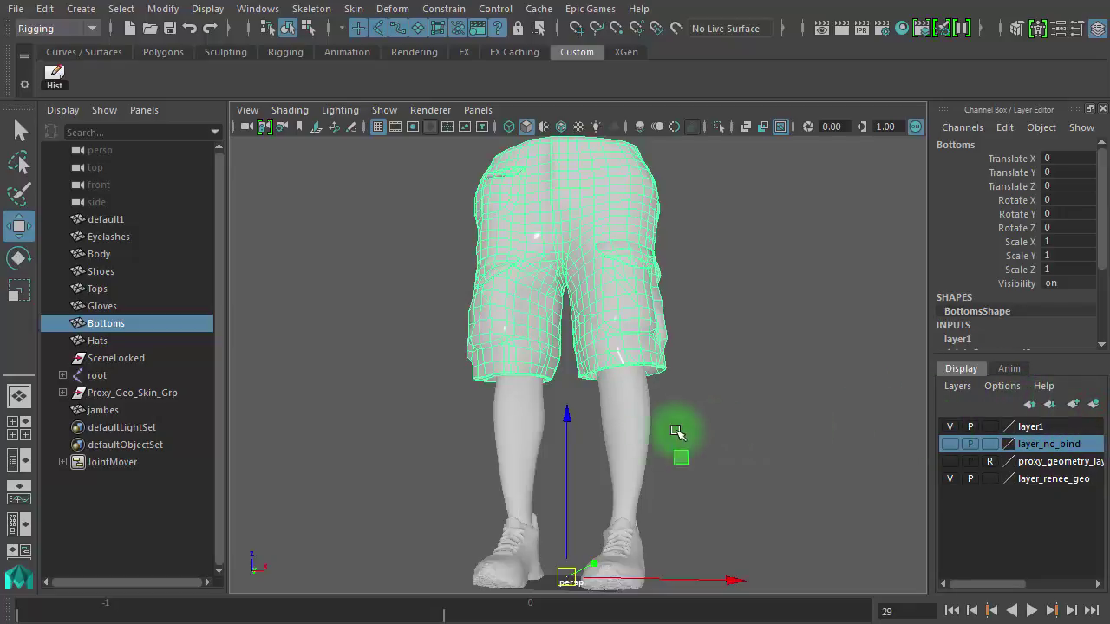
Step: Switch to wireframe and select the Bottoms mesh's inner hem vertices around the character's left leg to compare them with the leg top
left_click_drag(622, 451, 591, 446, "alt")
mouse_move(591, 445)
right_mouse_down("alt")
mouse_move(788, 453)
mouse_move(783, 508)
right_mouse_up("alt")
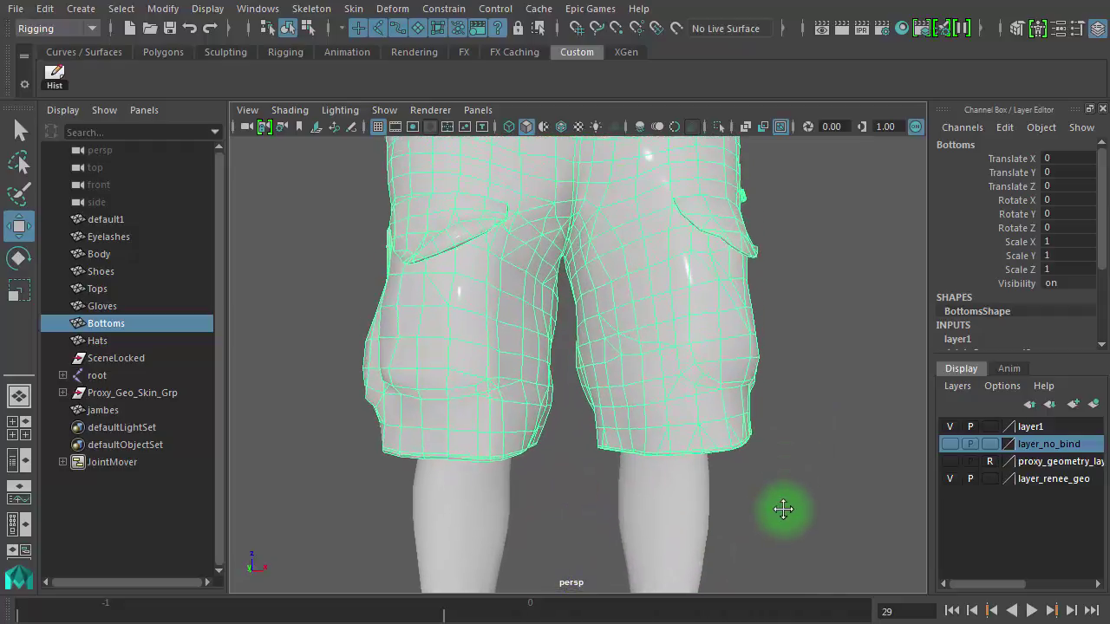
key("4")
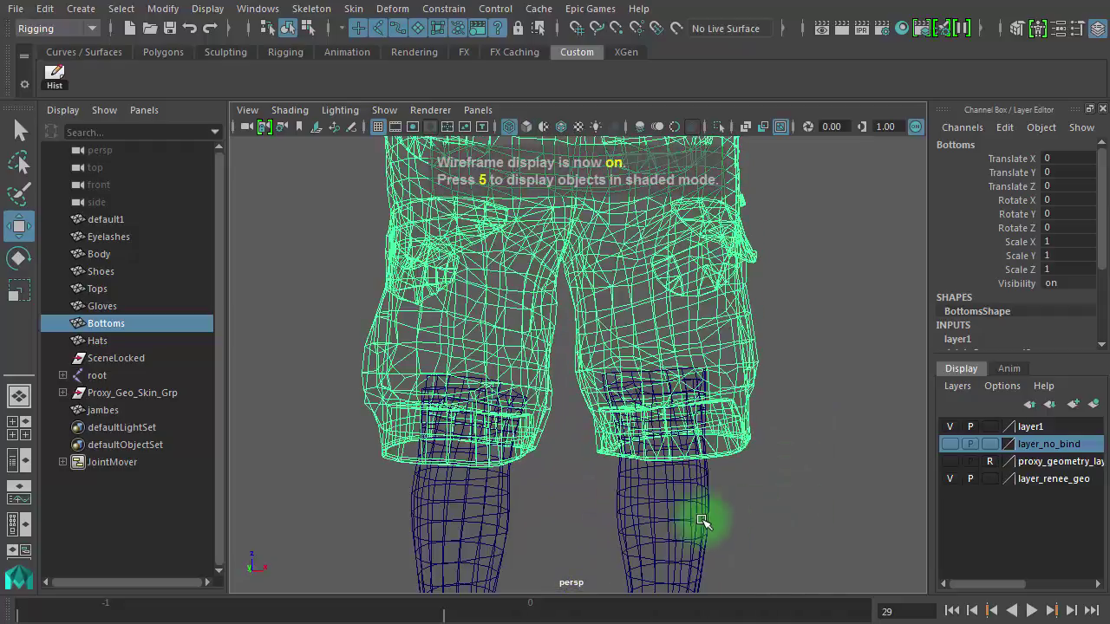
left_click_drag(666, 529, 568, 528, "alt")
right_click_drag(684, 536, 818, 483, "alt")
right_click_drag(862, 368, 777, 381)
left_click_drag(548, 443, 878, 451)
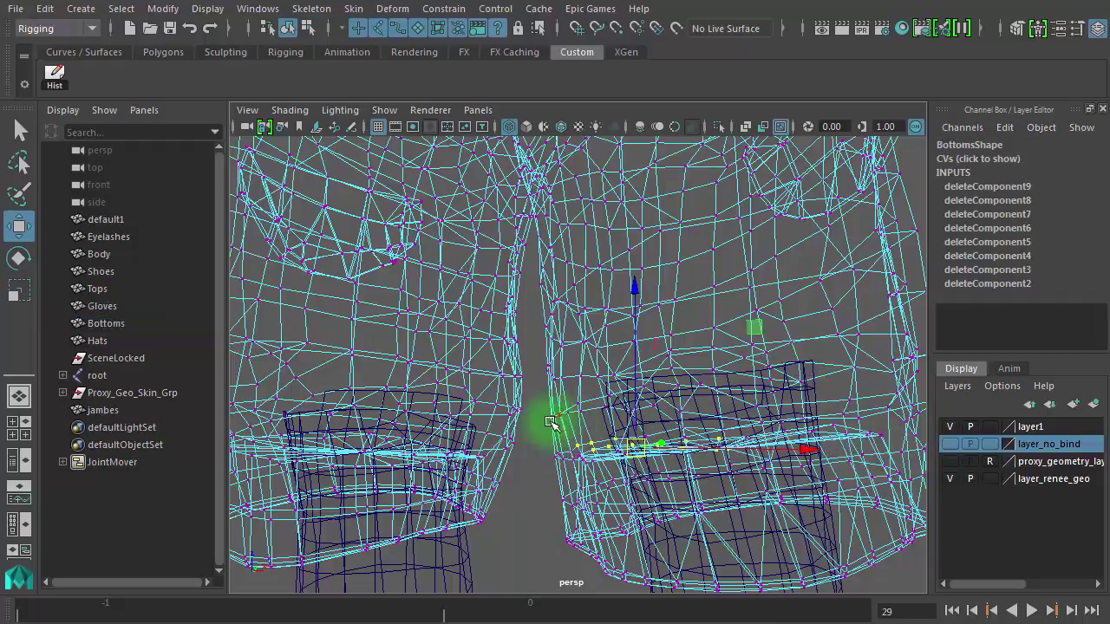
left_click_drag(550, 422, 873, 459)
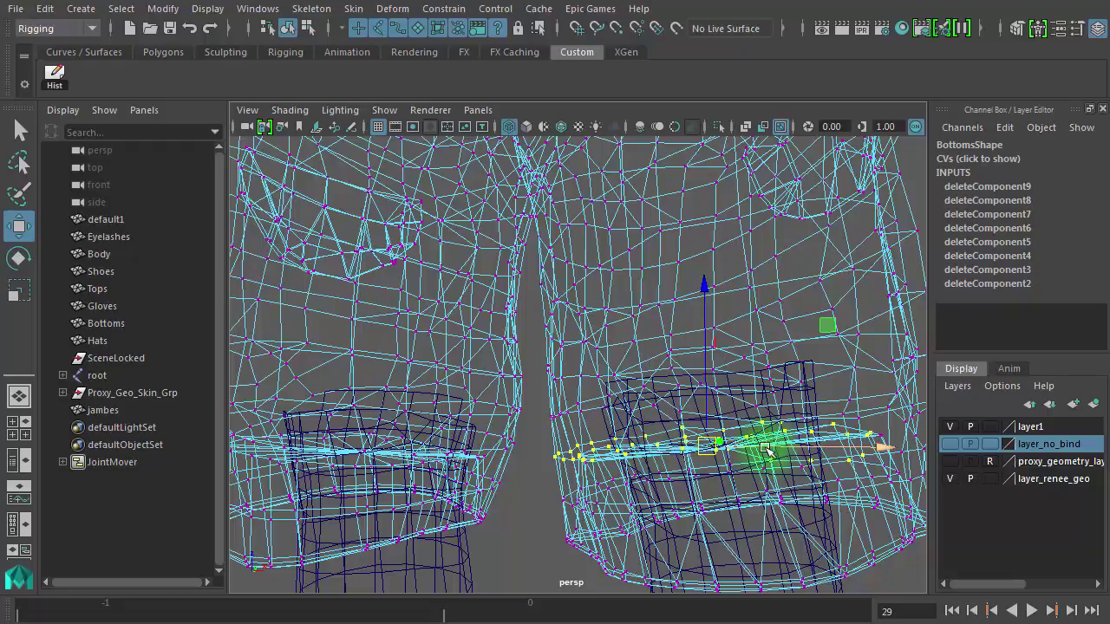
Step: Hide layer1, restore shaded display and select the jambes mesh
left_click(948, 428)
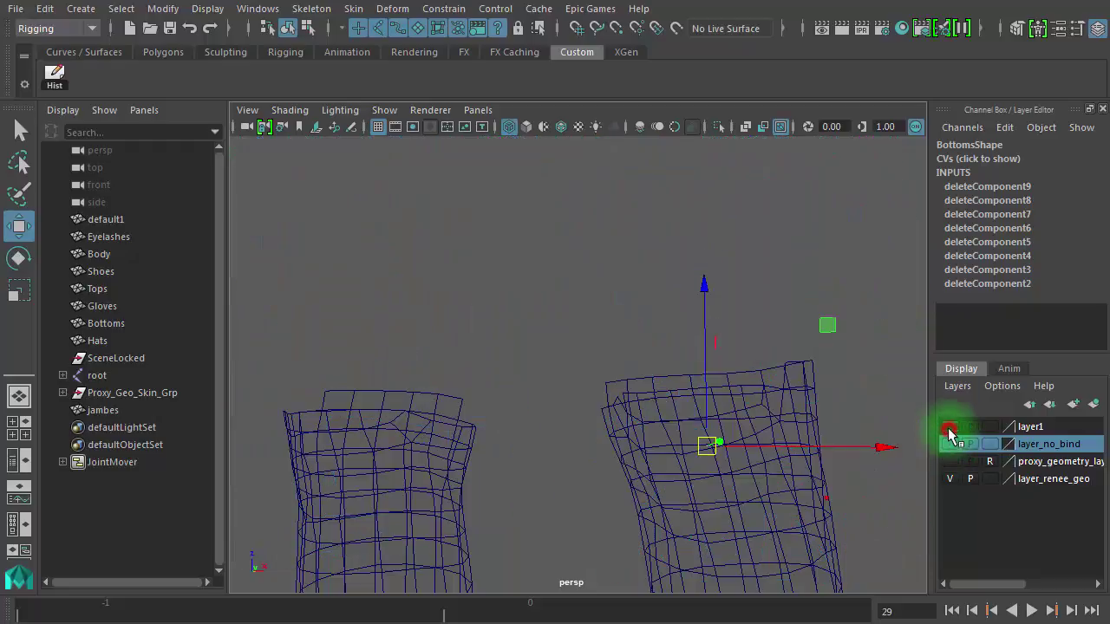
mouse_move(762, 375)
right_mouse_down()
mouse_move(791, 378)
mouse_move(834, 341)
right_mouse_up()
left_click(747, 359)
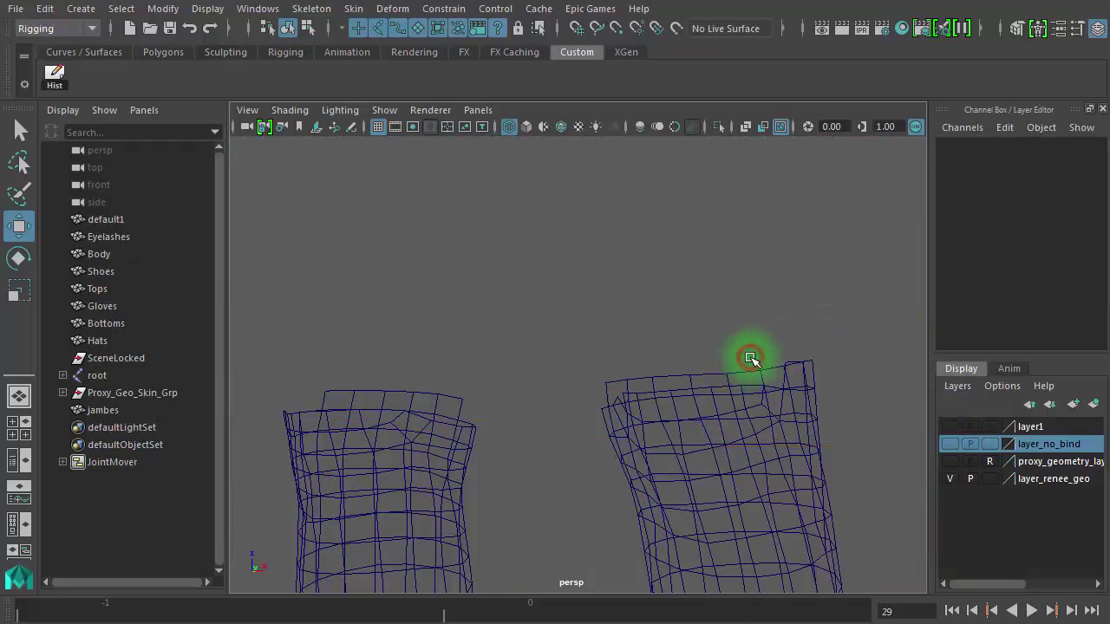
key("5")
left_click(733, 420)
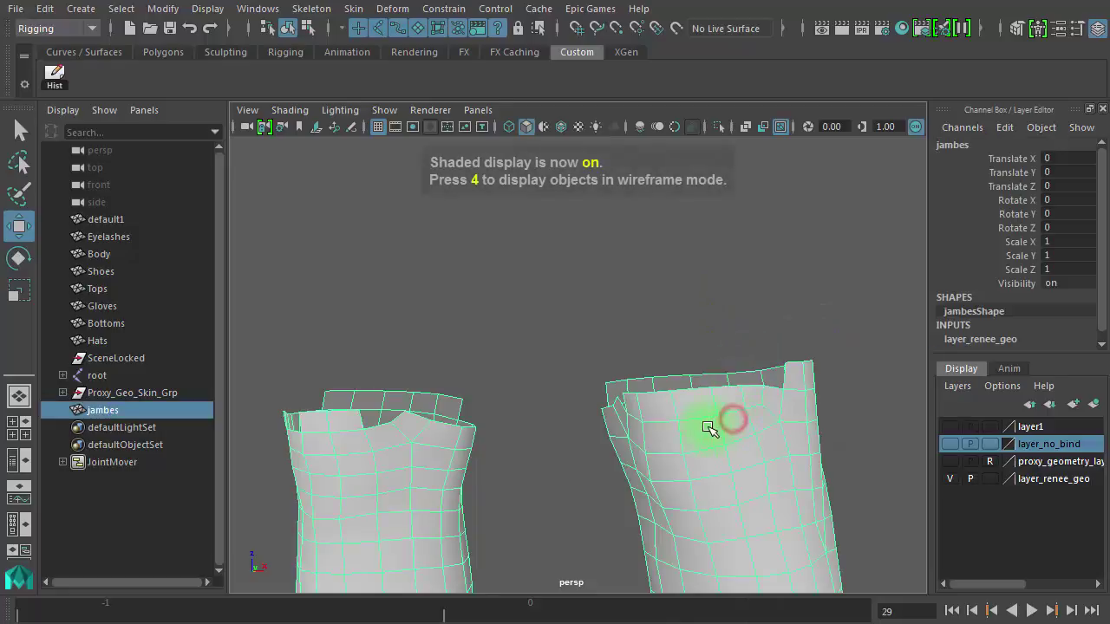
Step: Delete the uneven strip of faces along the front top border of the character's left leg on the jambes mesh
left_click_drag(708, 426, 774, 423, "alt")
right_click_drag(682, 424, 780, 426, "alt")
left_click_drag(626, 442, 536, 448, "alt")
right_click_drag(458, 458, 560, 469, "alt")
middle_click_drag(493, 434, 584, 367, "alt")
left_click_drag(523, 405, 628, 416, "alt")
left_click_drag(759, 432, 535, 352, "alt")
right_click(535, 351)
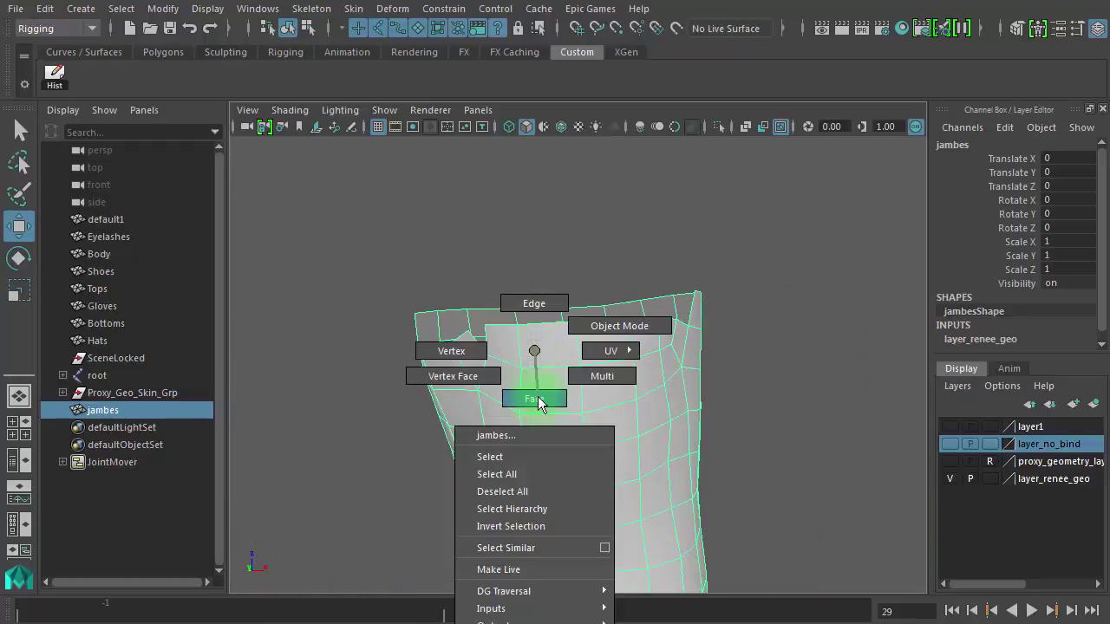
right_click_drag(538, 403, 536, 401)
left_click(513, 349)
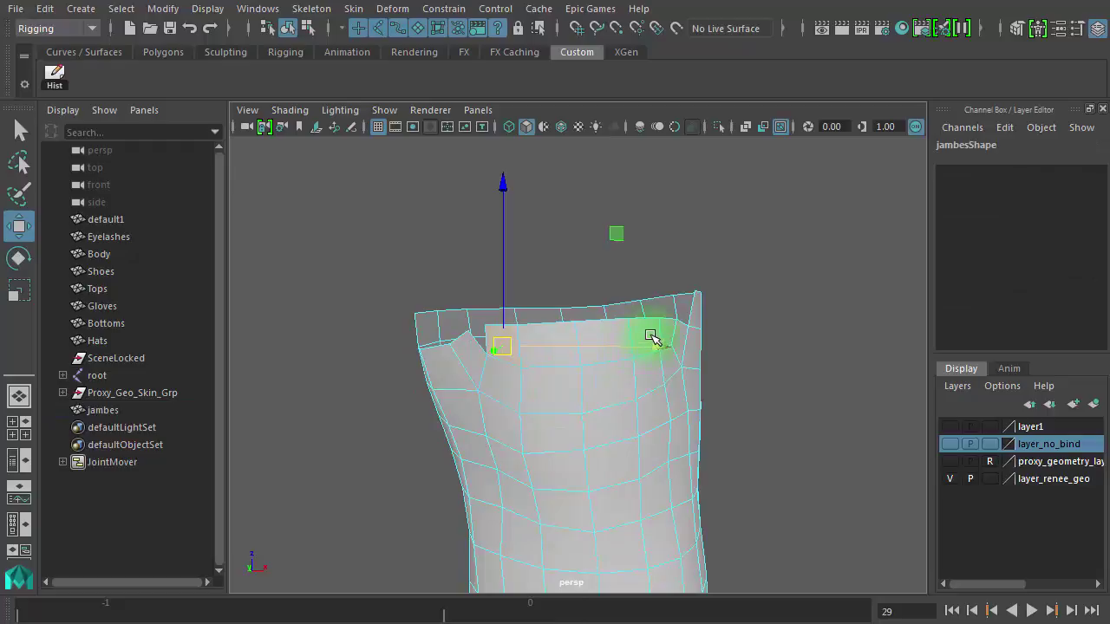
left_click_drag(672, 391, 630, 387, "alt")
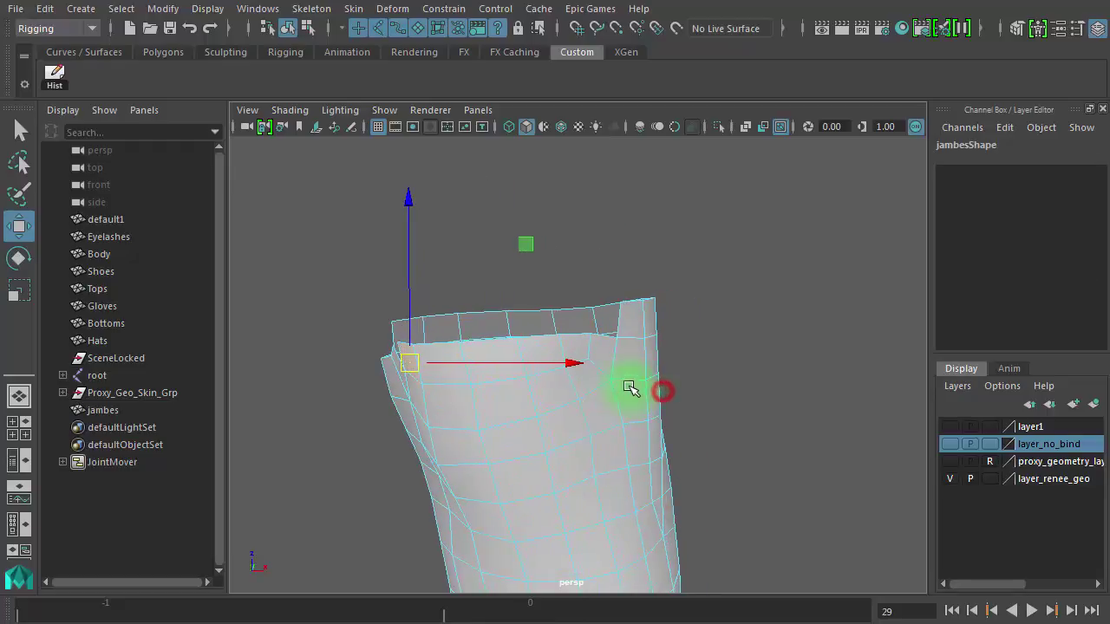
double_click(582, 346)
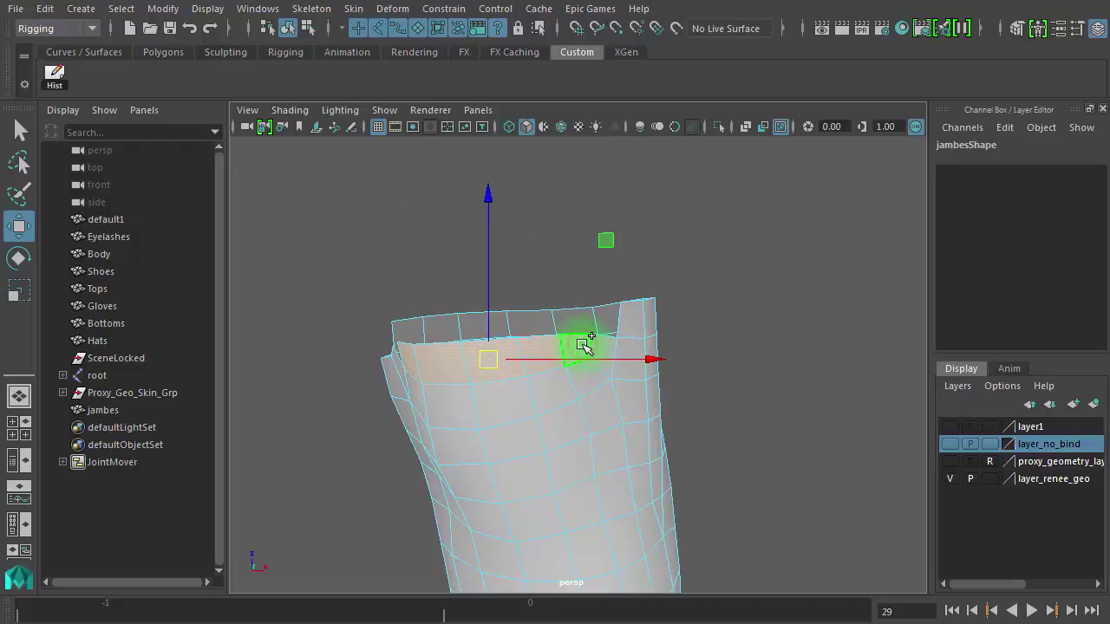
key("Delete")
Step: Delete the protruding row of faces along the back top border of the character's left leg
left_click_drag(584, 345, 471, 379, "alt")
left_click(406, 346)
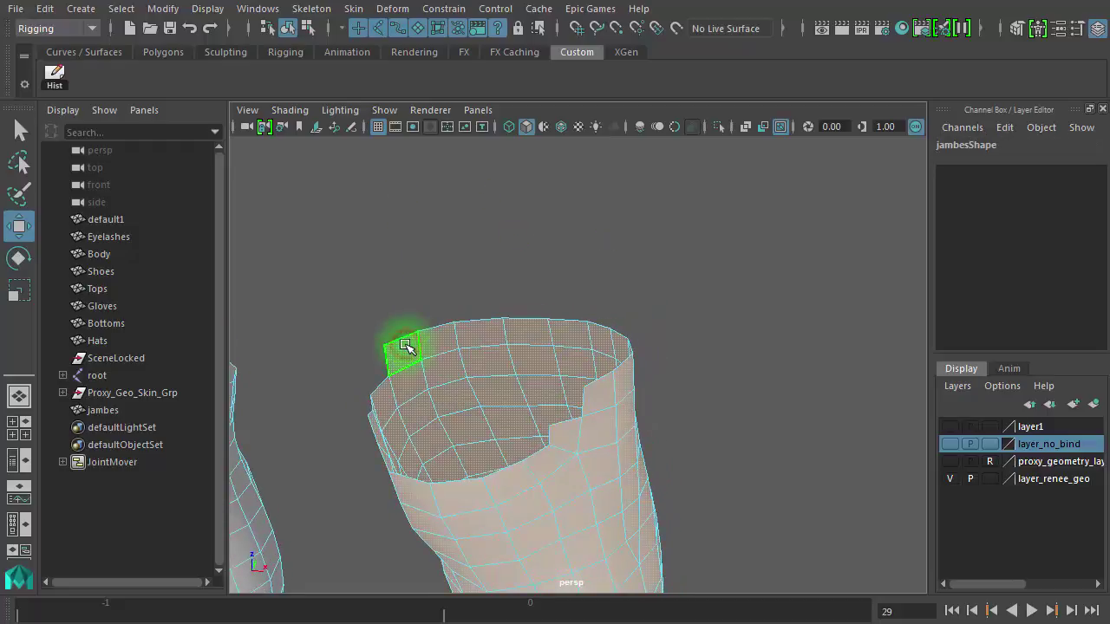
left_click(541, 278)
left_click(398, 341)
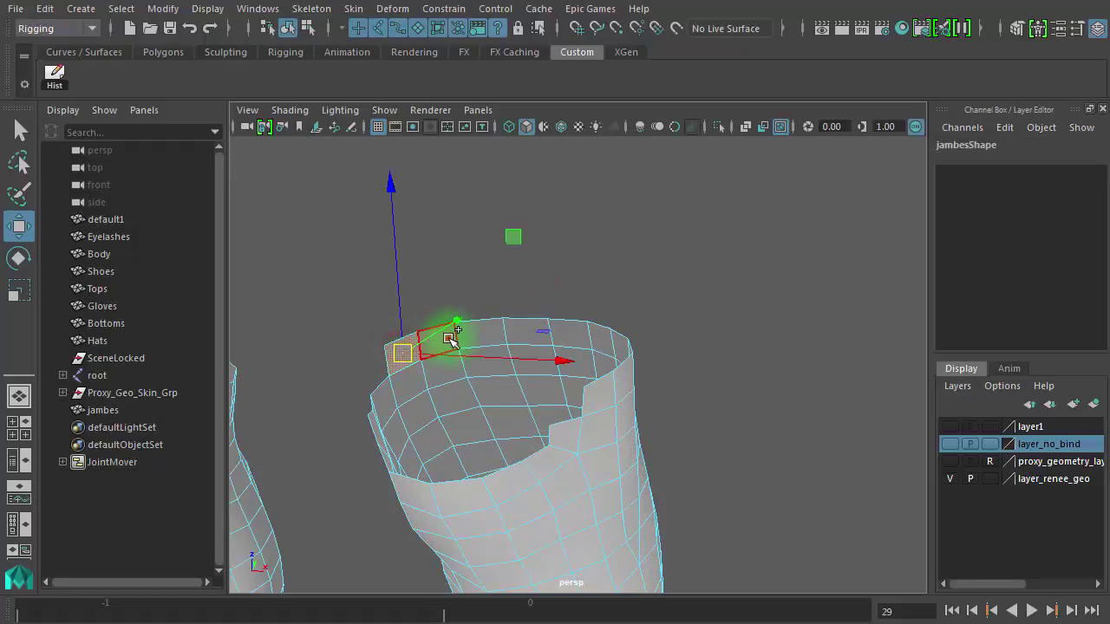
double_click(450, 338, "shift")
key("Delete")
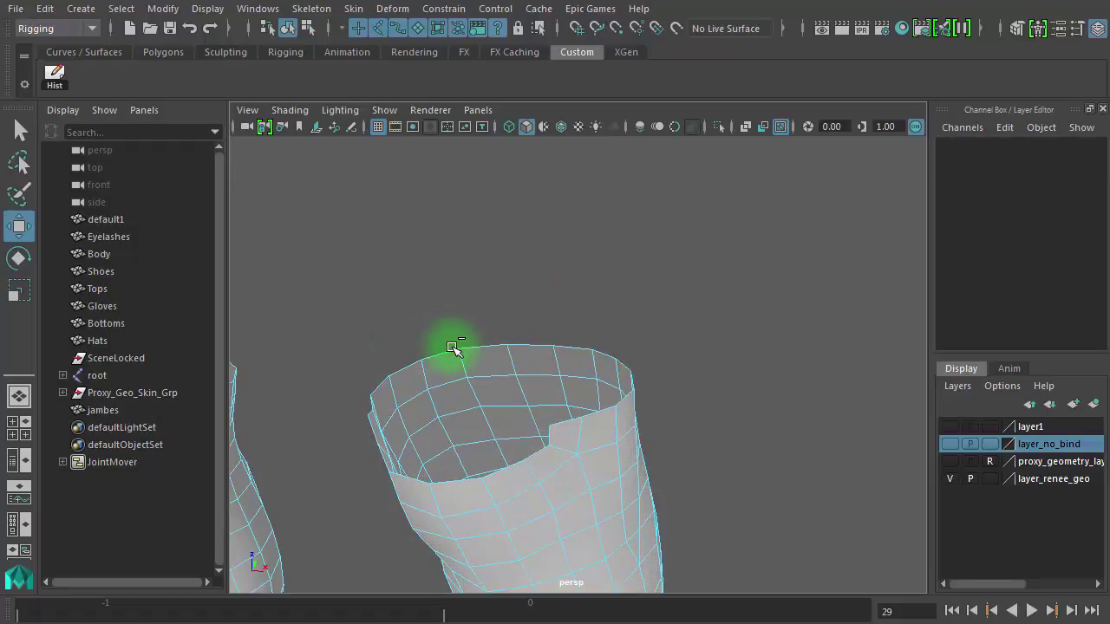
Step: Delete the protruding faces along the front top border of the character's right leg on the jambes mesh
left_click_drag(509, 362, 607, 350, "alt")
right_click_drag(634, 359, 523, 360, "alt")
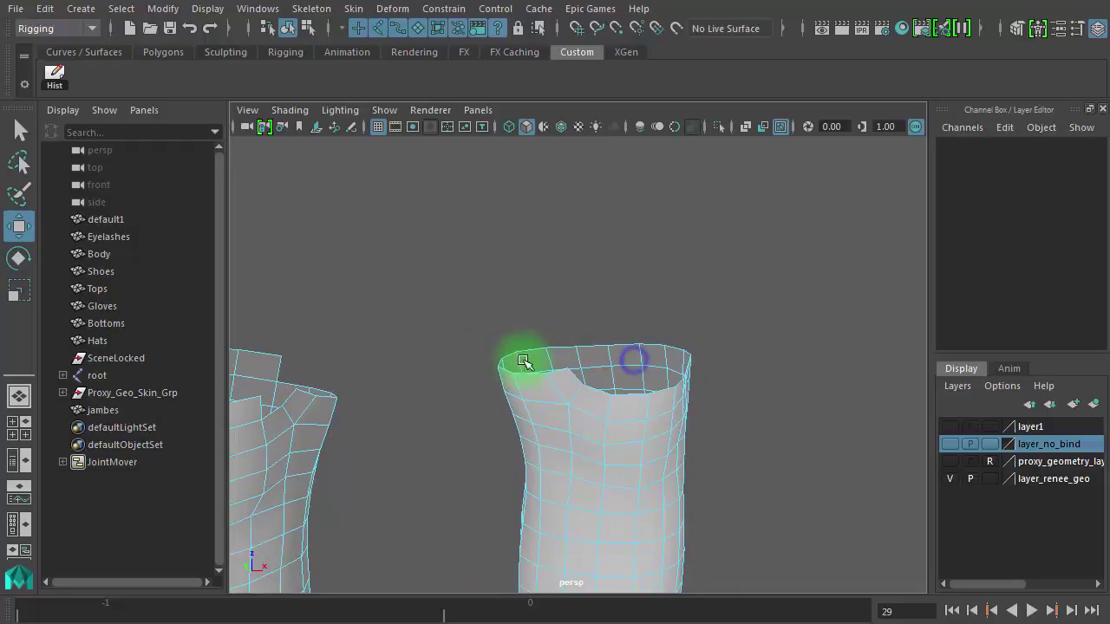
left_click_drag(524, 361, 553, 351, "alt")
left_click_drag(321, 384, 260, 376, "alt")
middle_click_drag(260, 377, 435, 329, "alt")
left_click(446, 318)
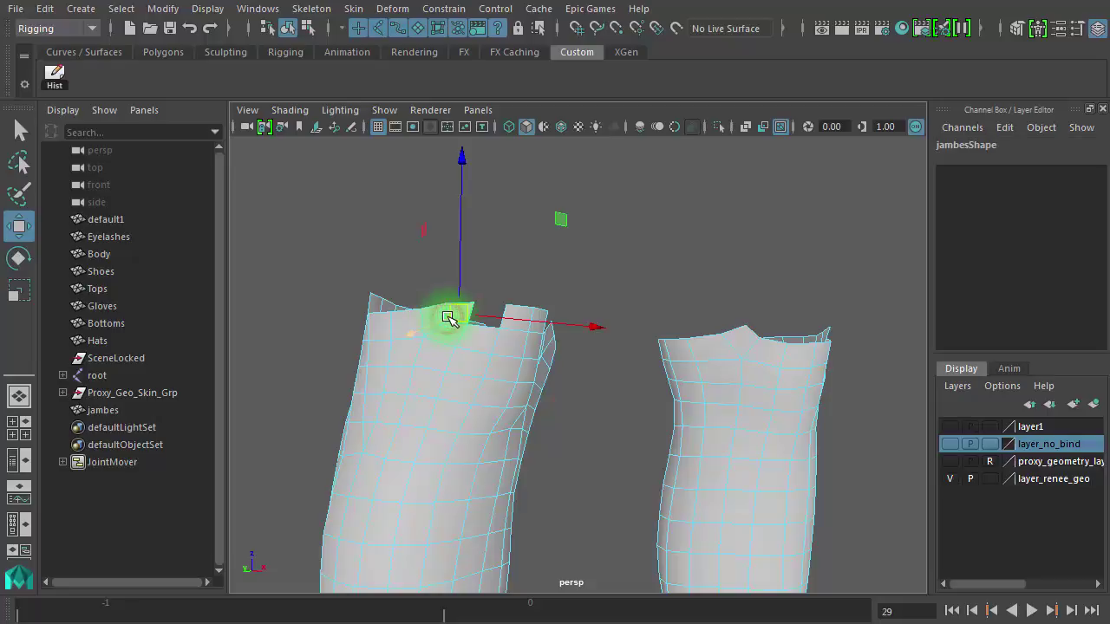
left_click(520, 318)
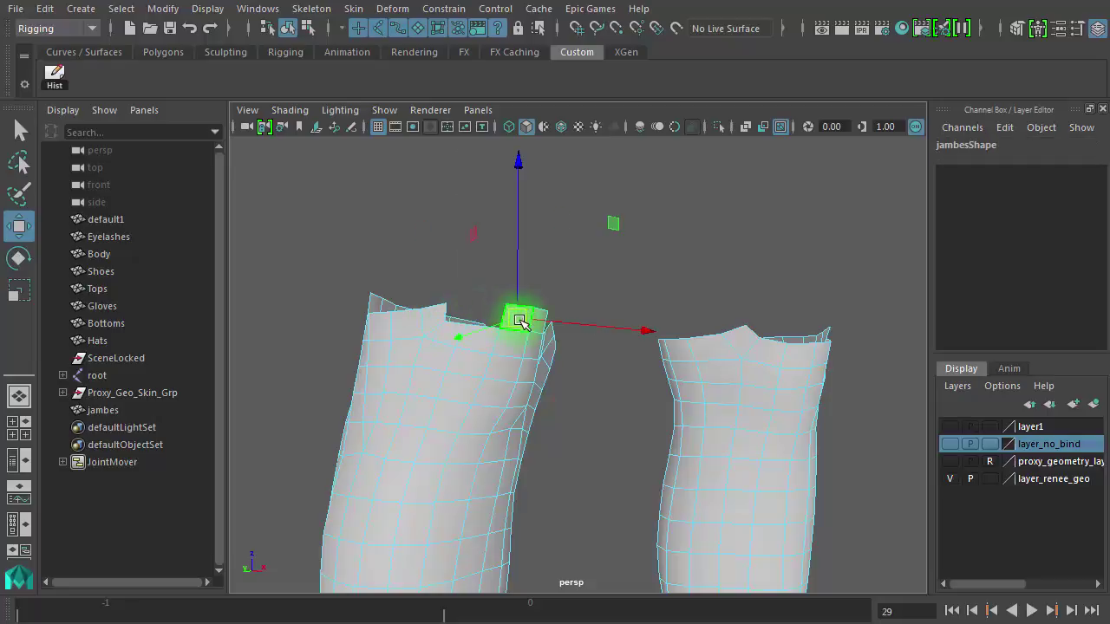
left_click_drag(550, 463, 515, 463, "alt")
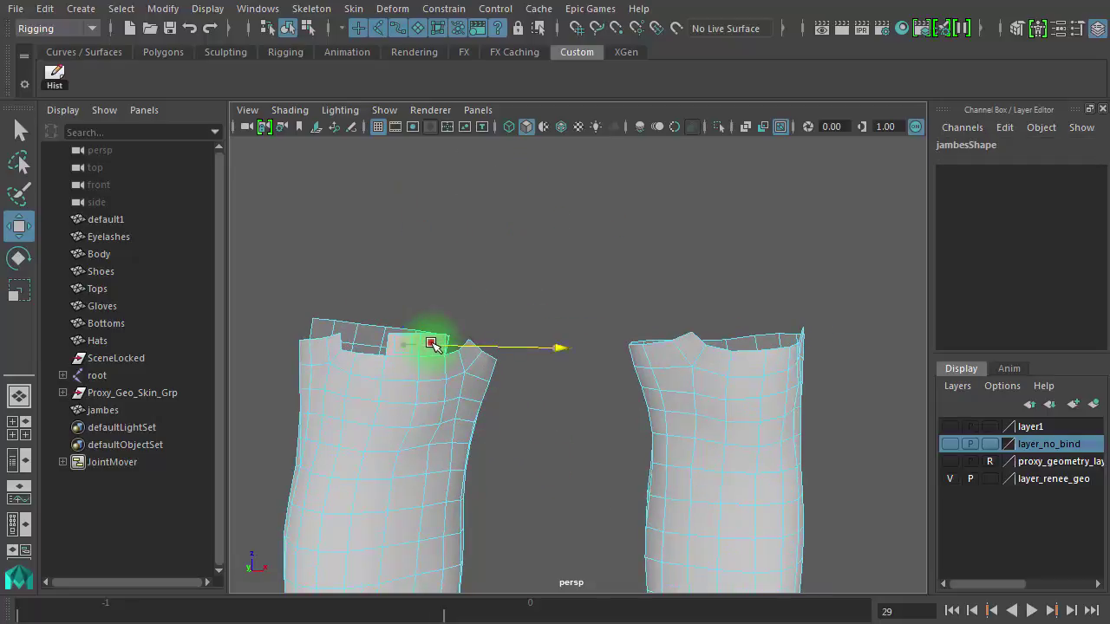
left_click_drag(459, 407, 436, 403, "alt")
left_click(430, 303)
left_click(373, 357)
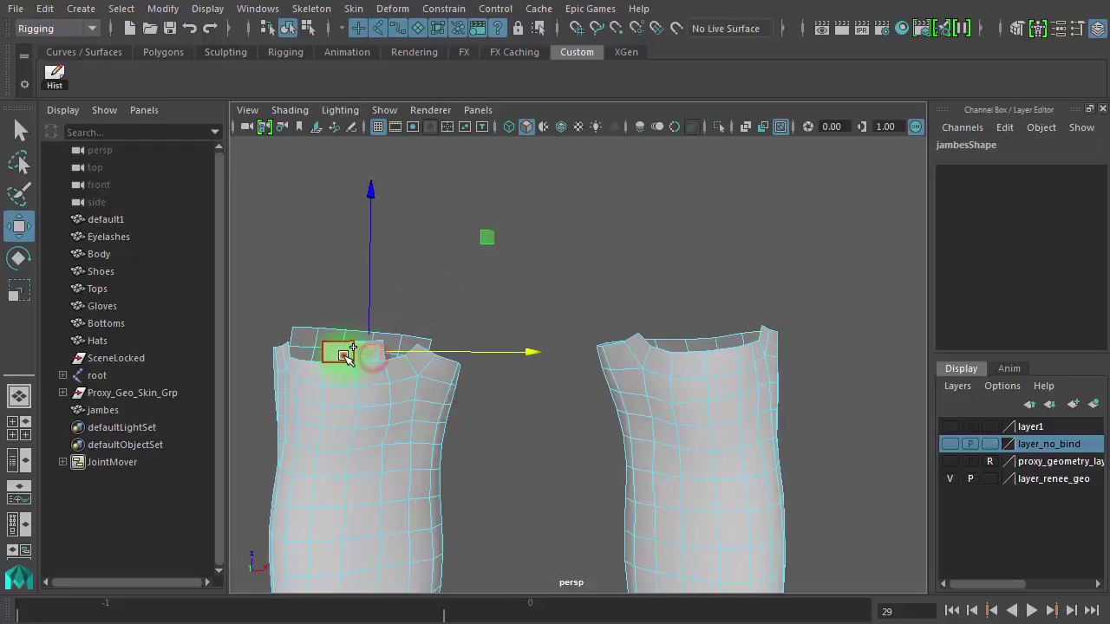
left_click(344, 357)
Step: Delete the remaining upper side faces and the detached strip of back faces above the character's right leg
left_click_drag(343, 359, 802, 379, "alt")
left_click(717, 372)
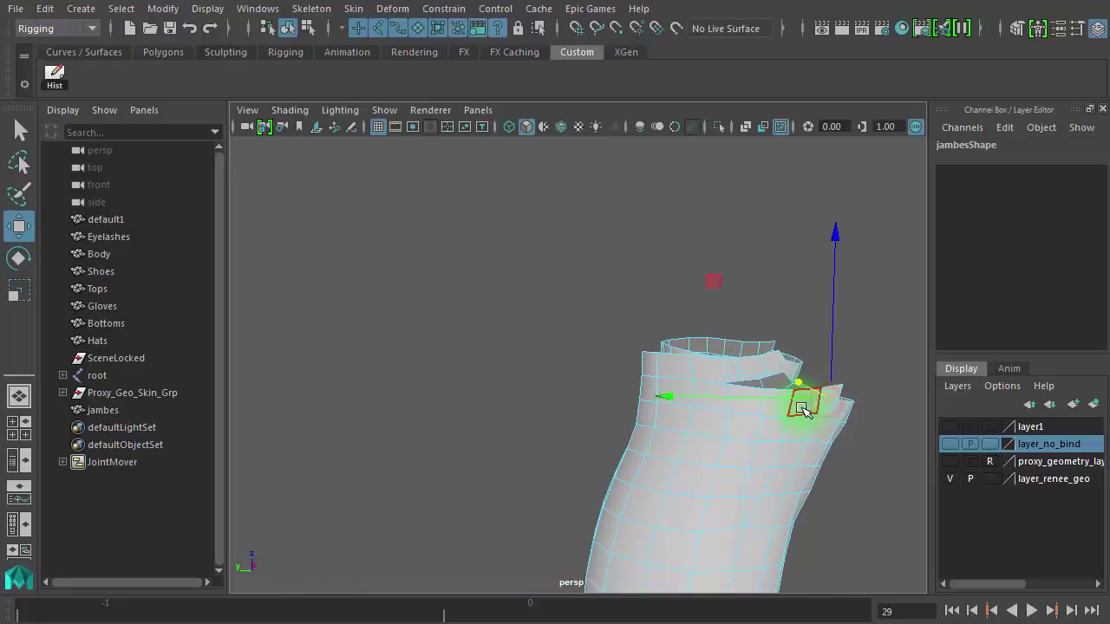
left_click_drag(683, 427, 482, 432, "alt")
left_click(482, 432)
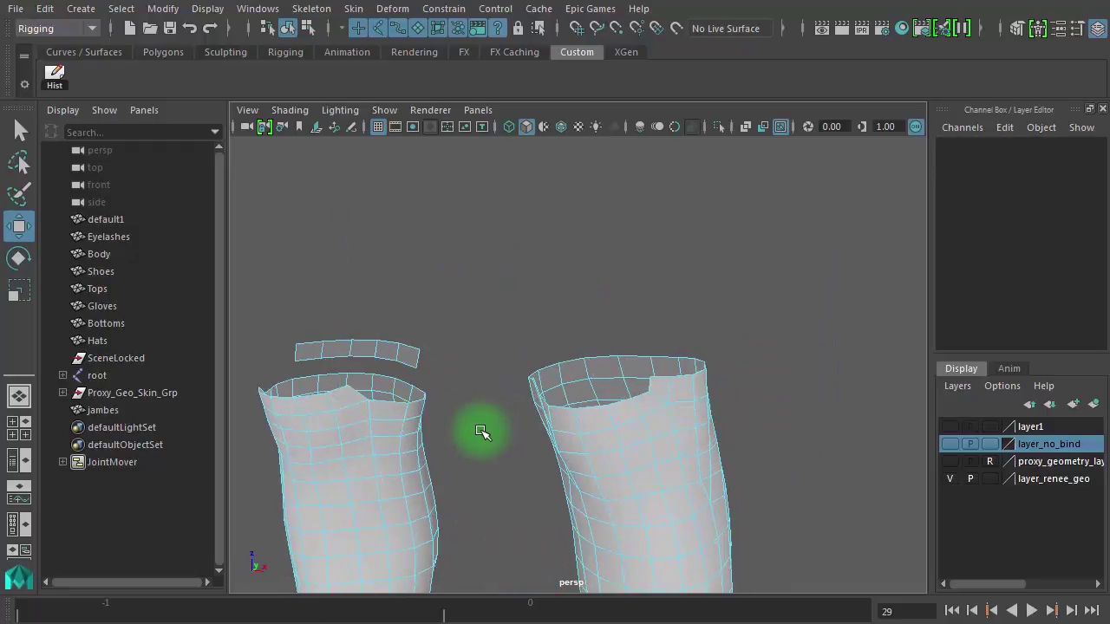
left_click(309, 350)
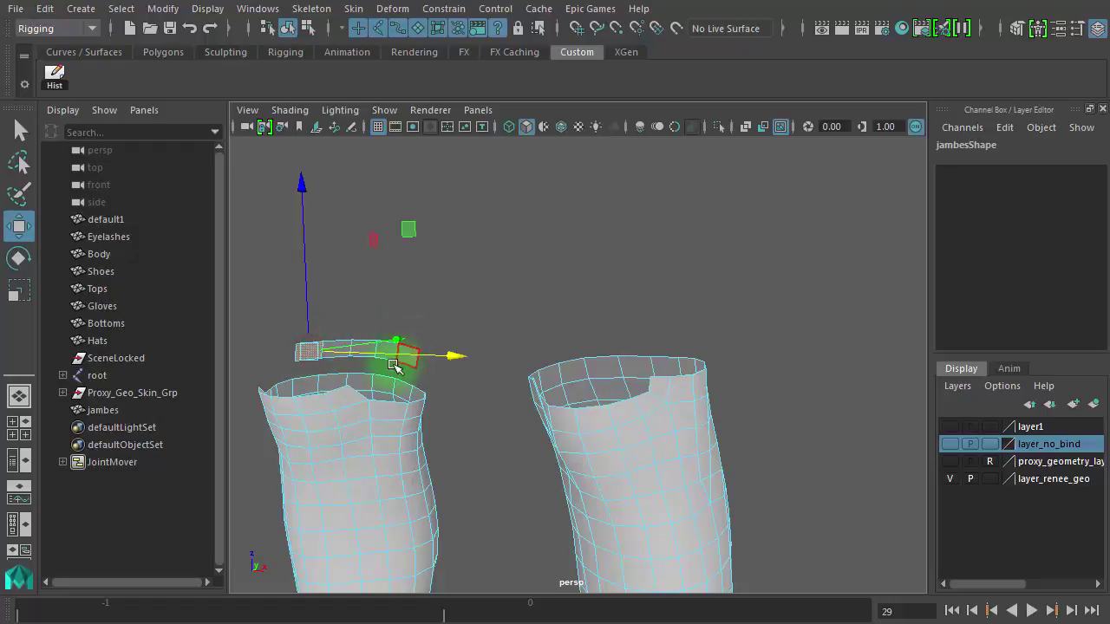
left_click(459, 327)
left_click(416, 355)
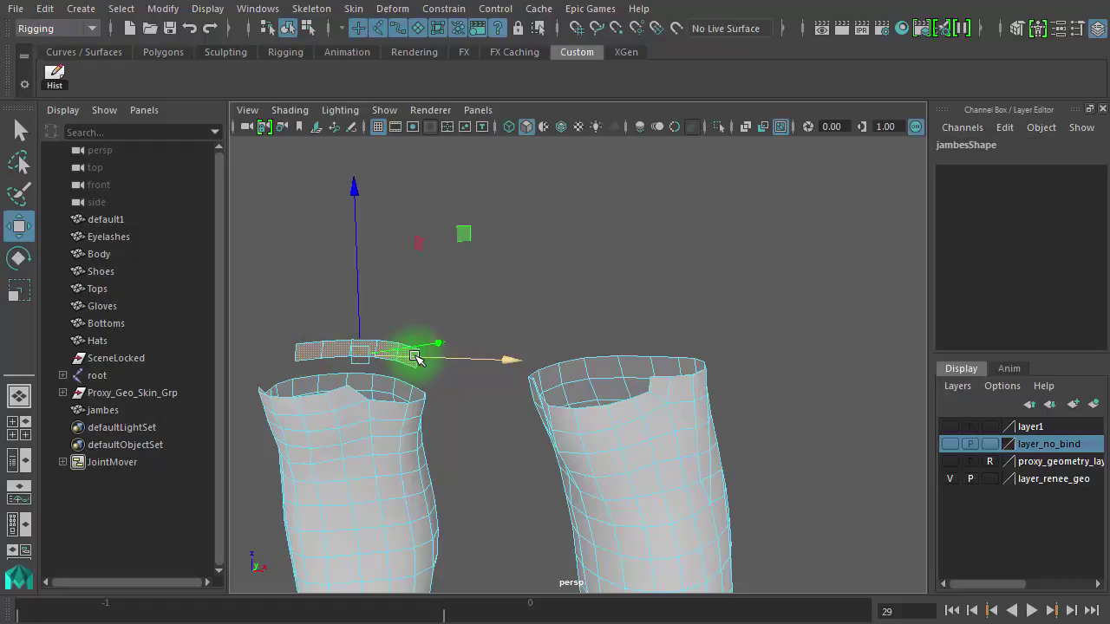
key("Delete")
Step: Delete the next row of raised faces at the front top border of the character's right leg
left_click_drag(416, 359, 270, 345, "alt")
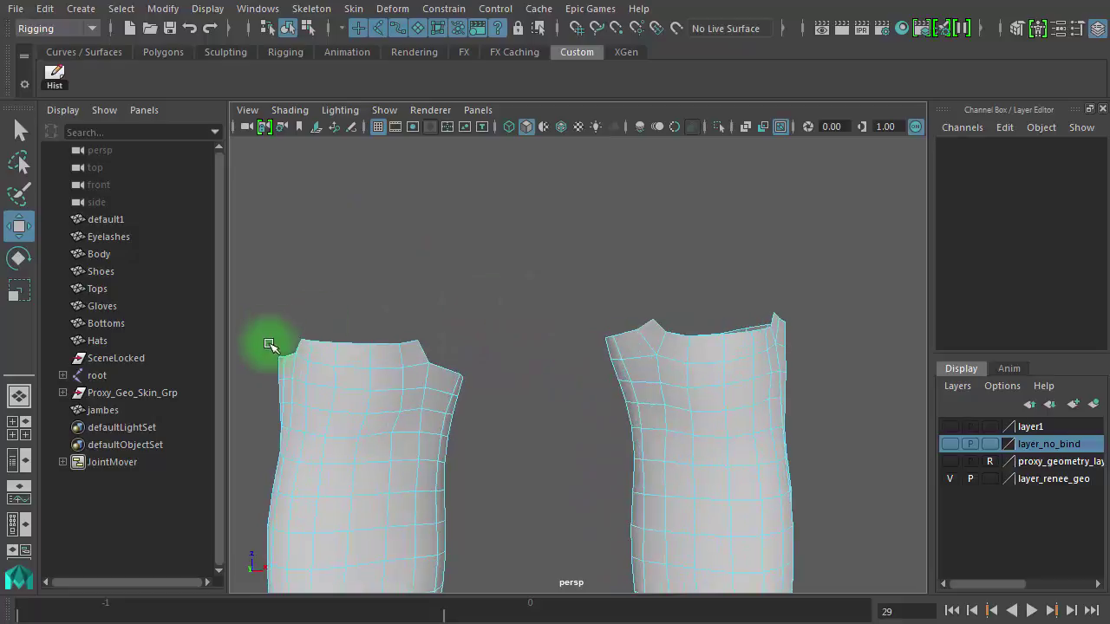
left_click(309, 347)
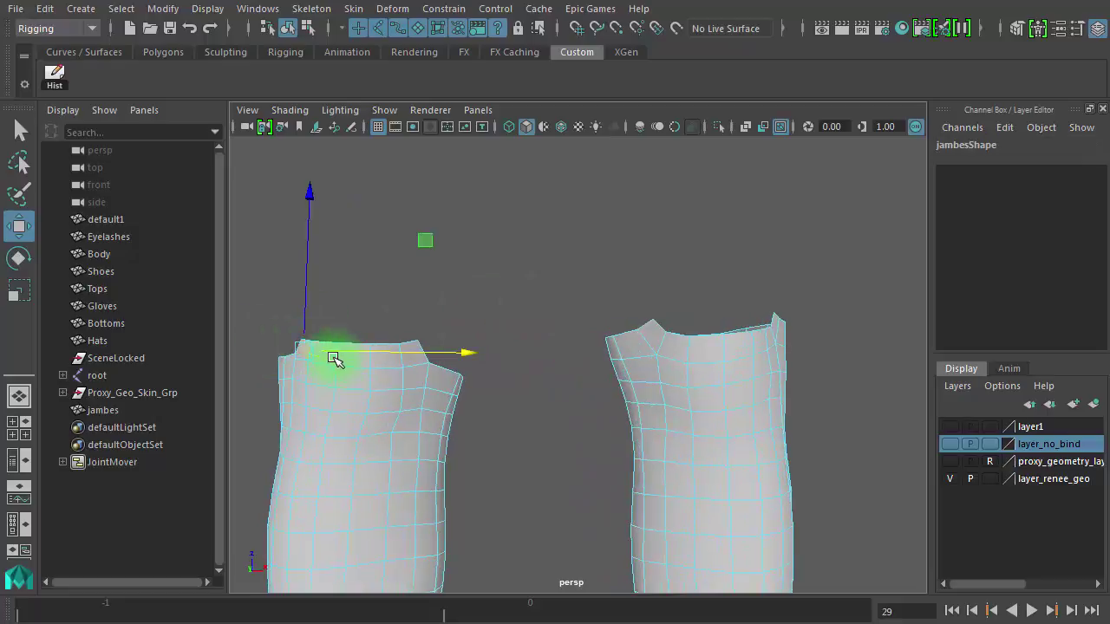
left_click(382, 266)
left_click(385, 359)
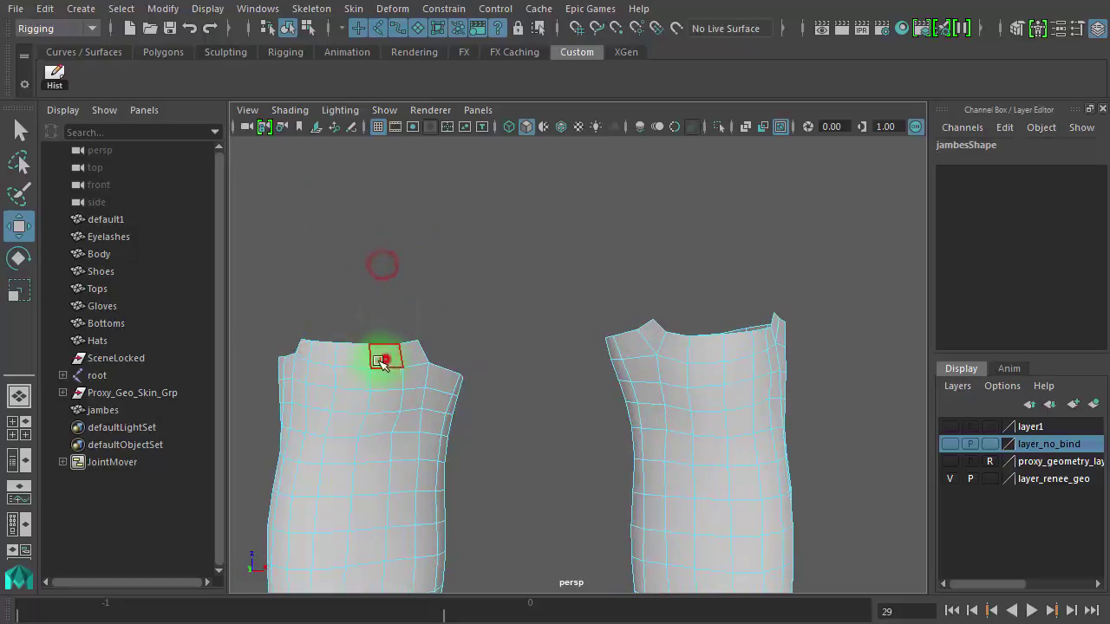
left_click(360, 358, "shift")
left_click(477, 357)
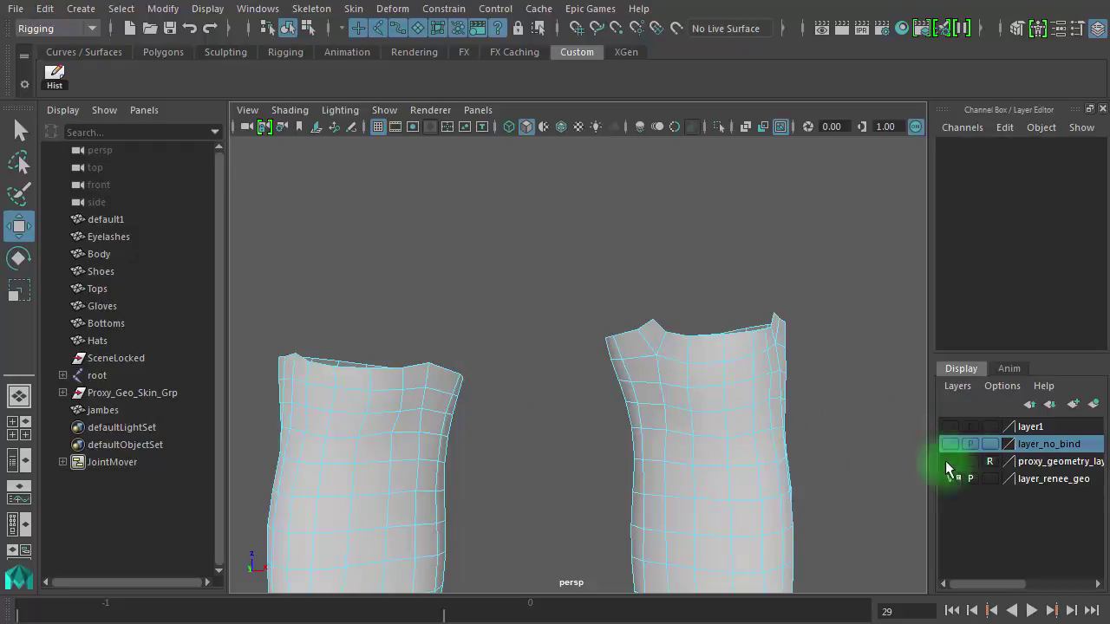
Step: Show layer1 and examine the trimmed leg tops inside the shorts' leg openings from below
left_click(948, 426)
left_click_drag(383, 341, 526, 289, "alt")
right_click_drag(525, 289, 682, 508, "alt")
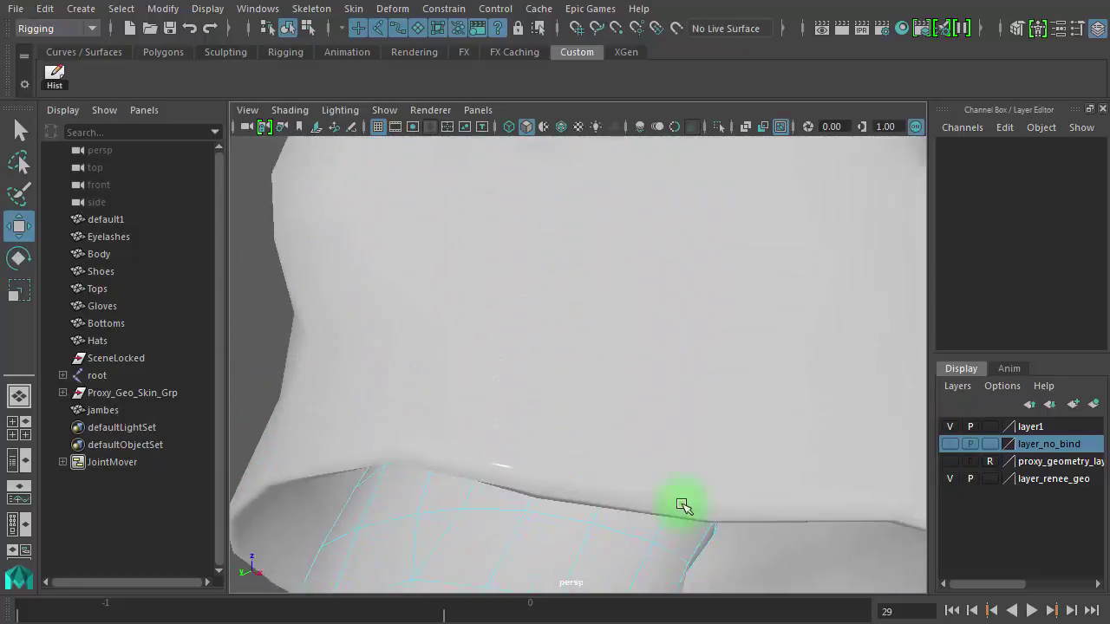
left_click_drag(632, 448, 568, 338, "alt")
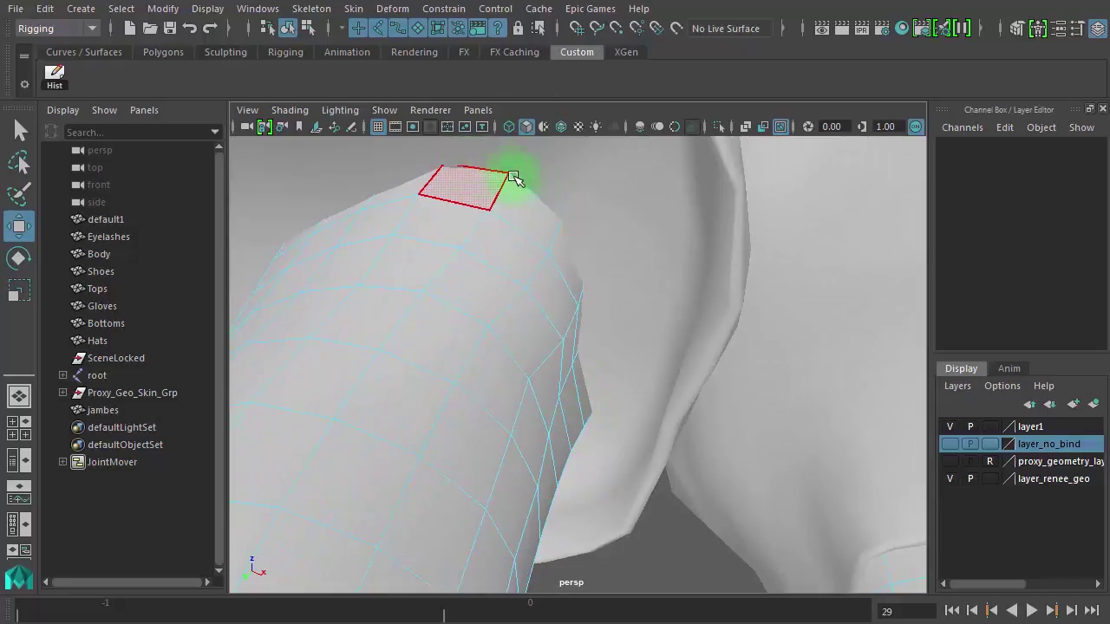
left_click_drag(583, 378, 513, 324, "alt")
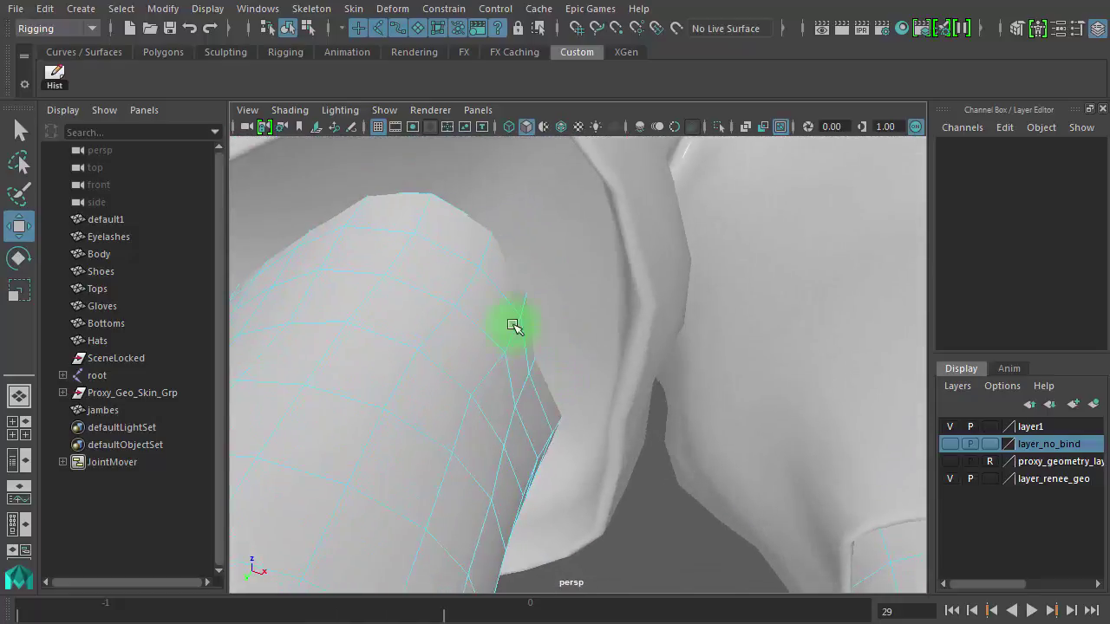
right_click(425, 221)
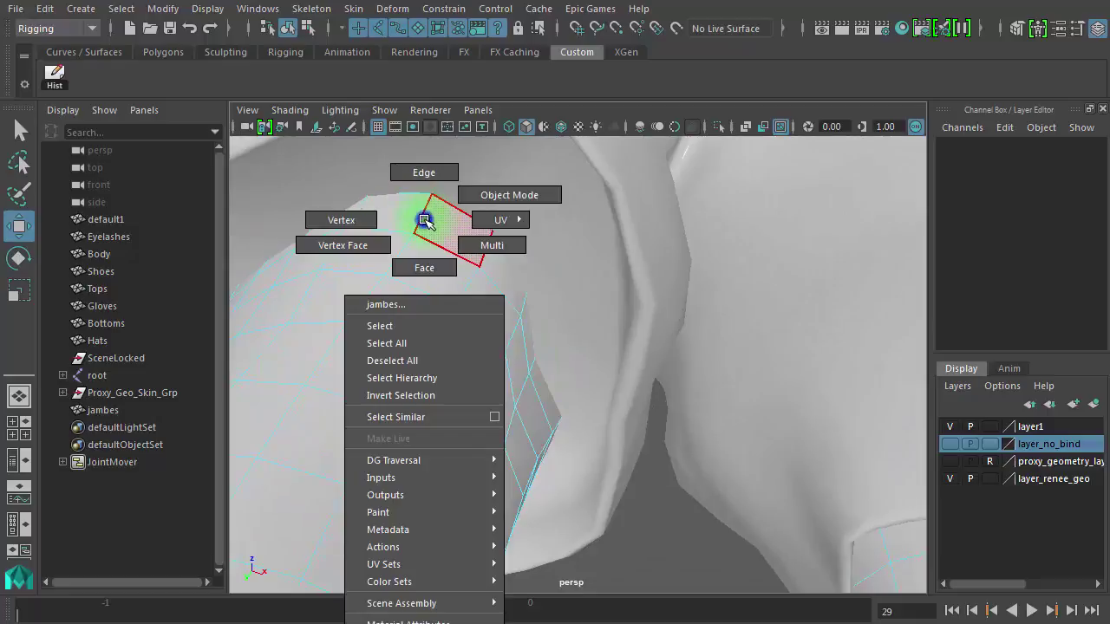
left_click(425, 177)
left_click(464, 218)
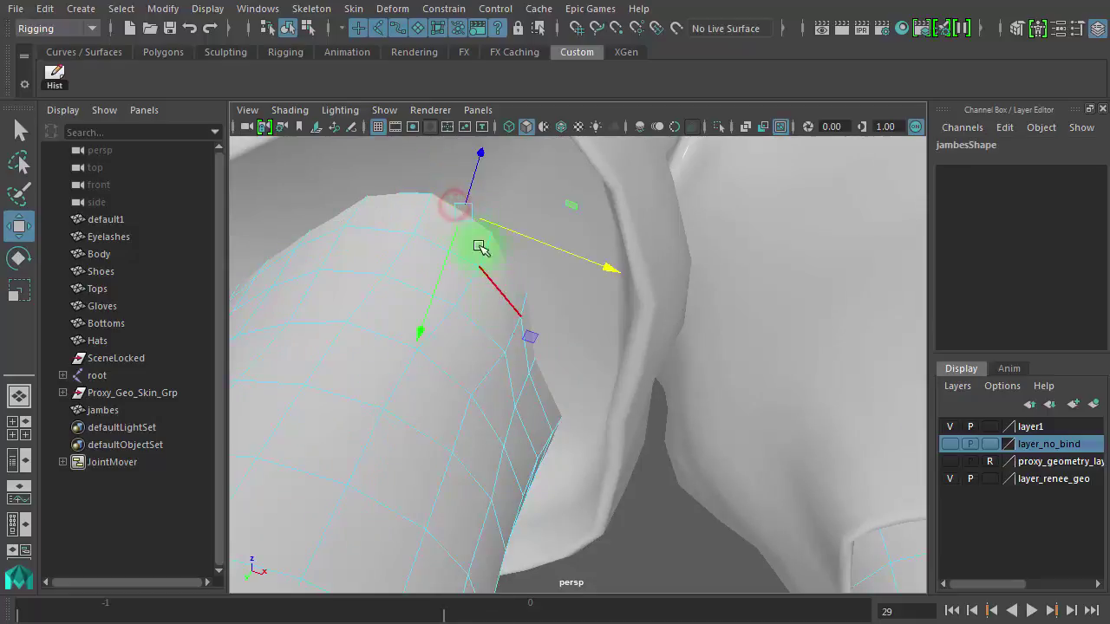
right_click_drag(511, 402, 228, 372, "alt")
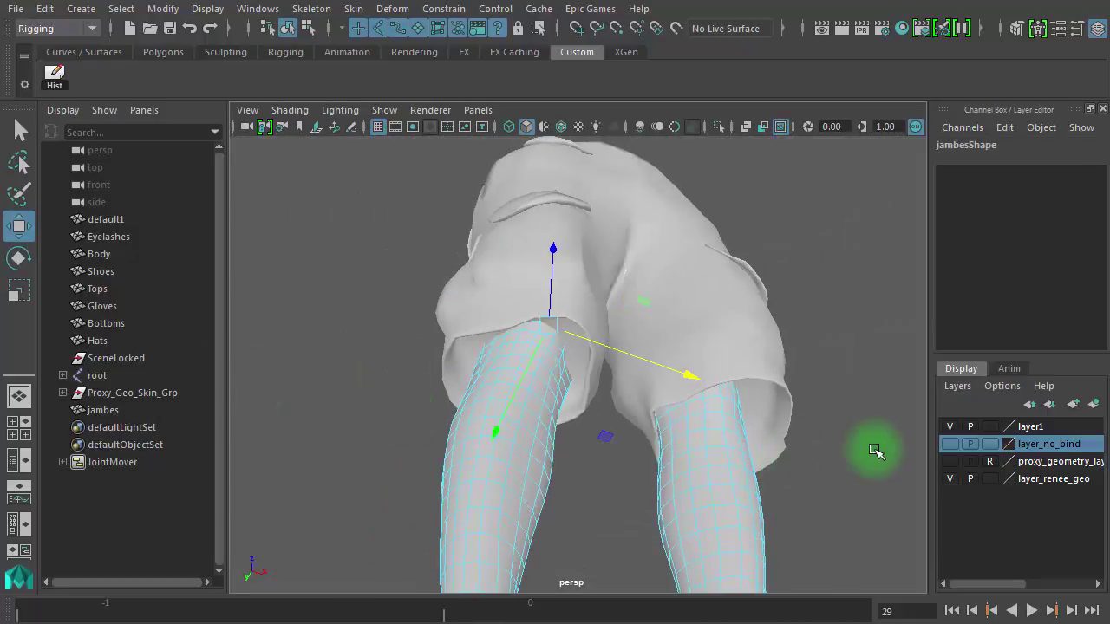
Step: Hide layer1 and delete the row of faces along the front top border of the character's left leg
left_click(949, 427)
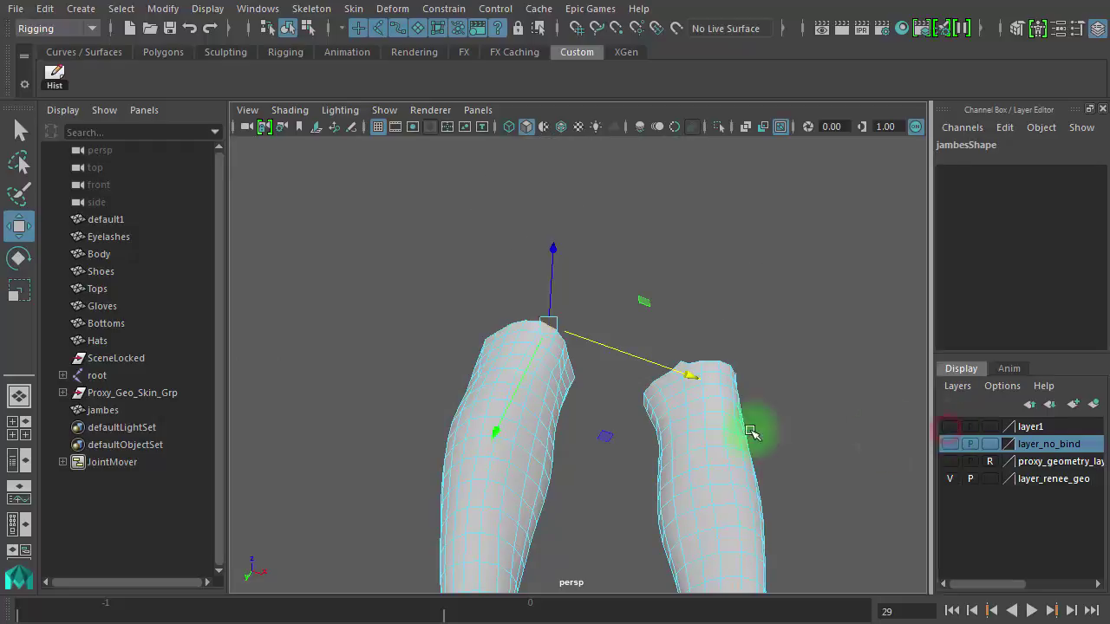
left_click_drag(743, 433, 509, 367, "alt")
left_click_drag(647, 448, 615, 470, "alt")
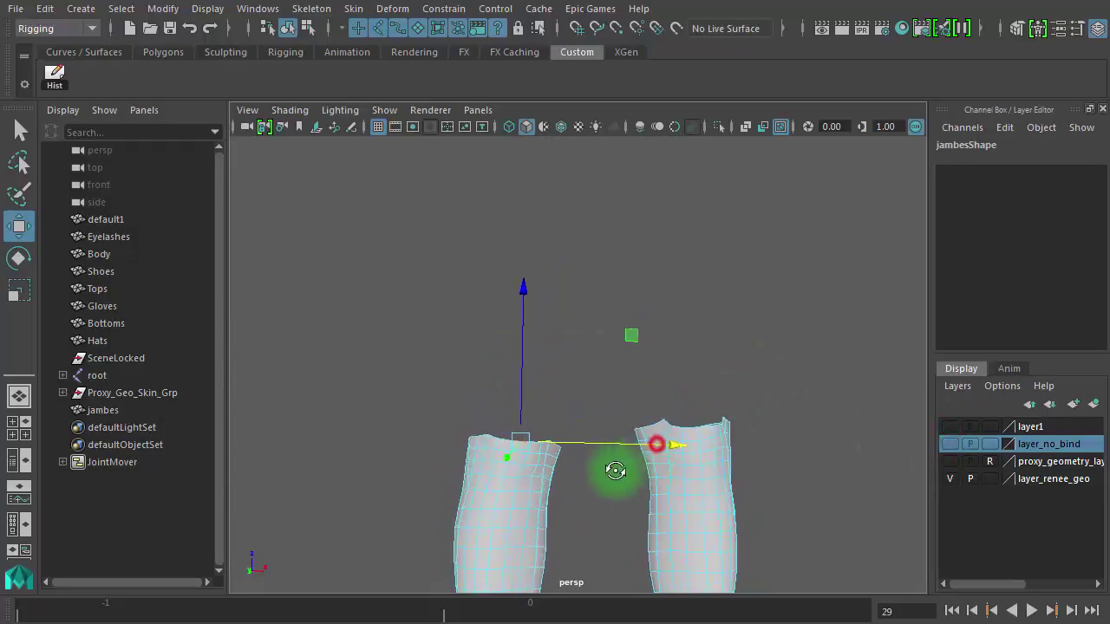
right_click_drag(615, 470, 891, 498, "alt")
middle_click_drag(842, 391, 821, 275, "alt")
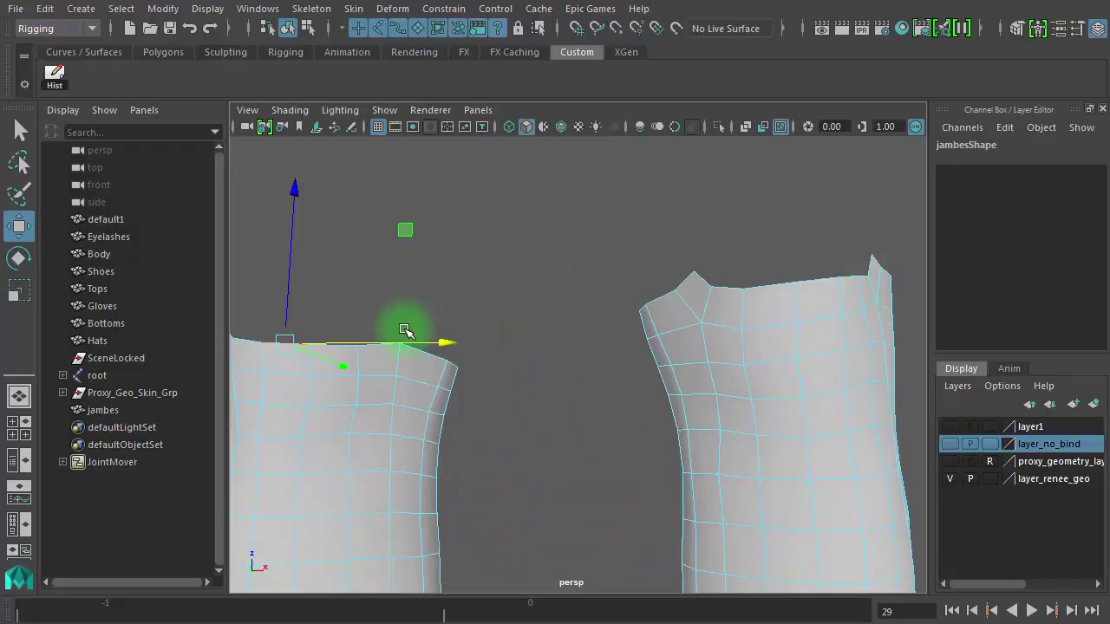
left_click_drag(401, 347, 466, 365)
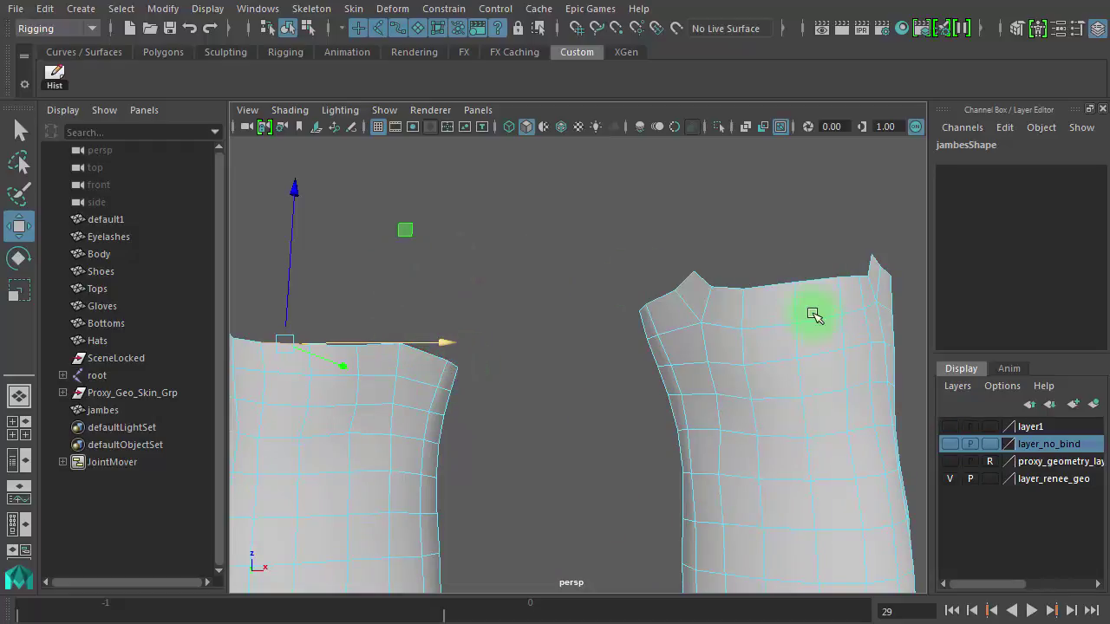
right_click(752, 303)
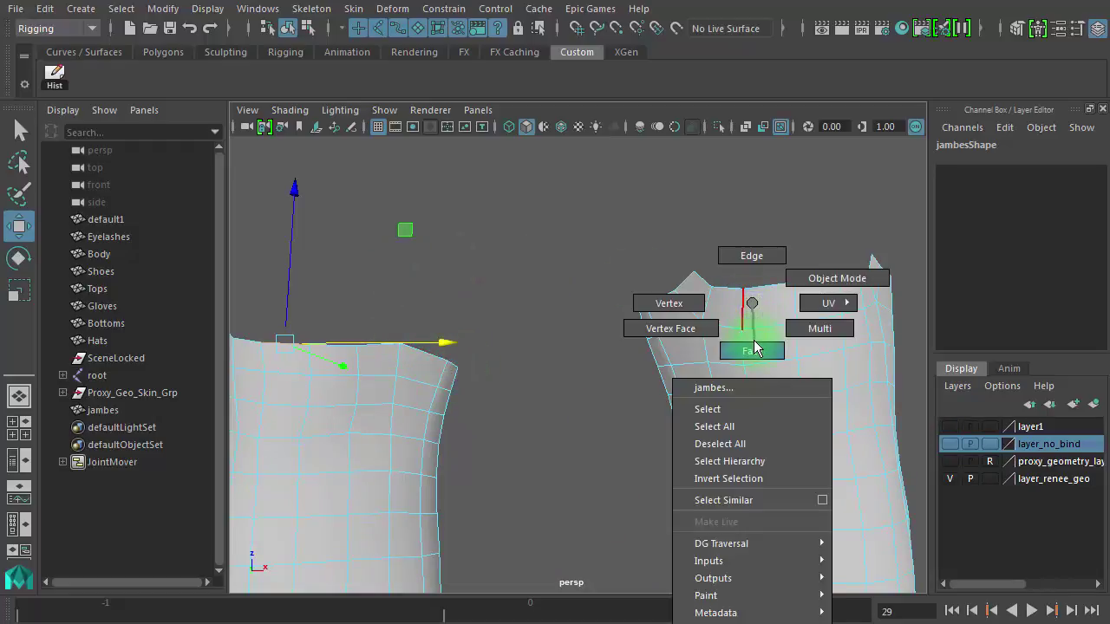
left_click(752, 351)
left_click(768, 330)
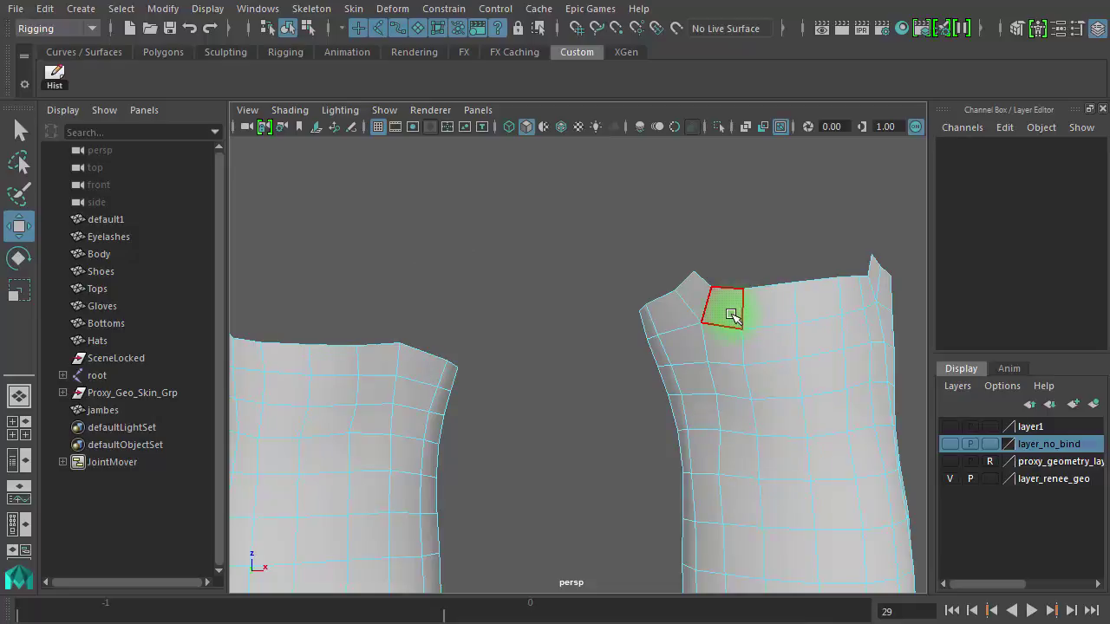
left_click_drag(731, 314, 804, 318)
left_click(770, 301)
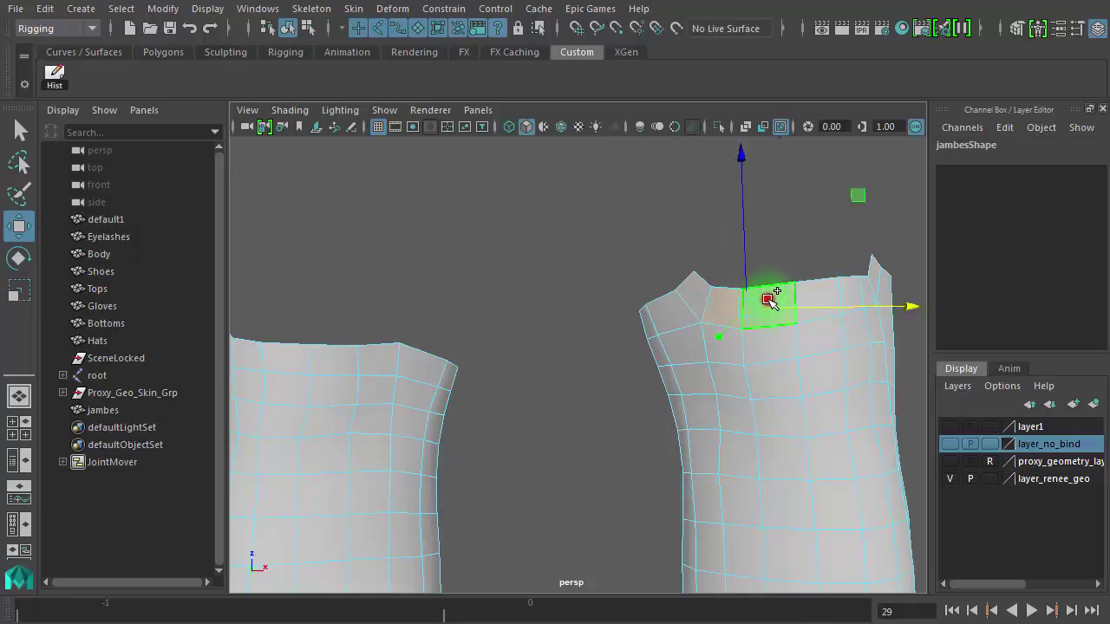
key("Delete")
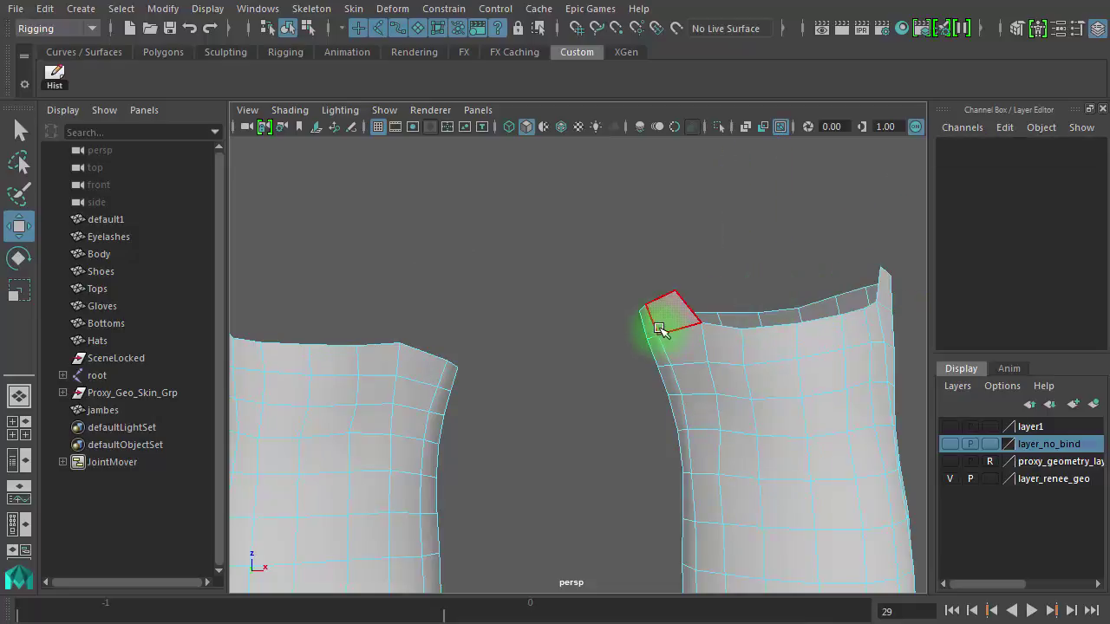
Step: Delete the remaining raised faces along the inner and back top border of the character's left leg
left_click(664, 319)
left_click_drag(669, 355, 746, 336, "alt")
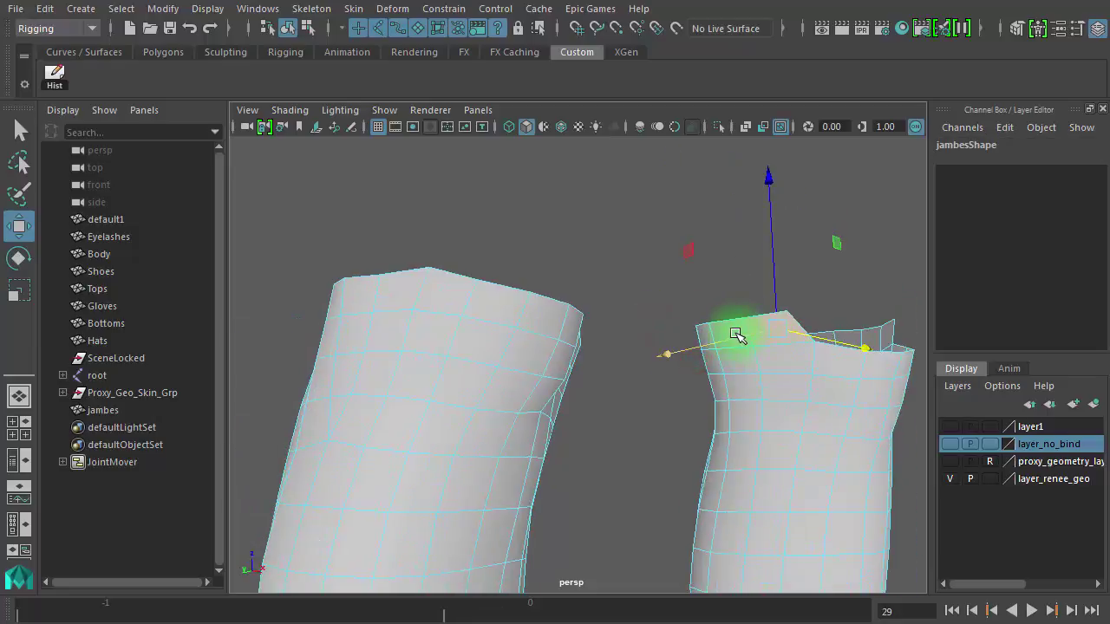
left_click(711, 285)
left_click(724, 326)
double_click(772, 326, "shift")
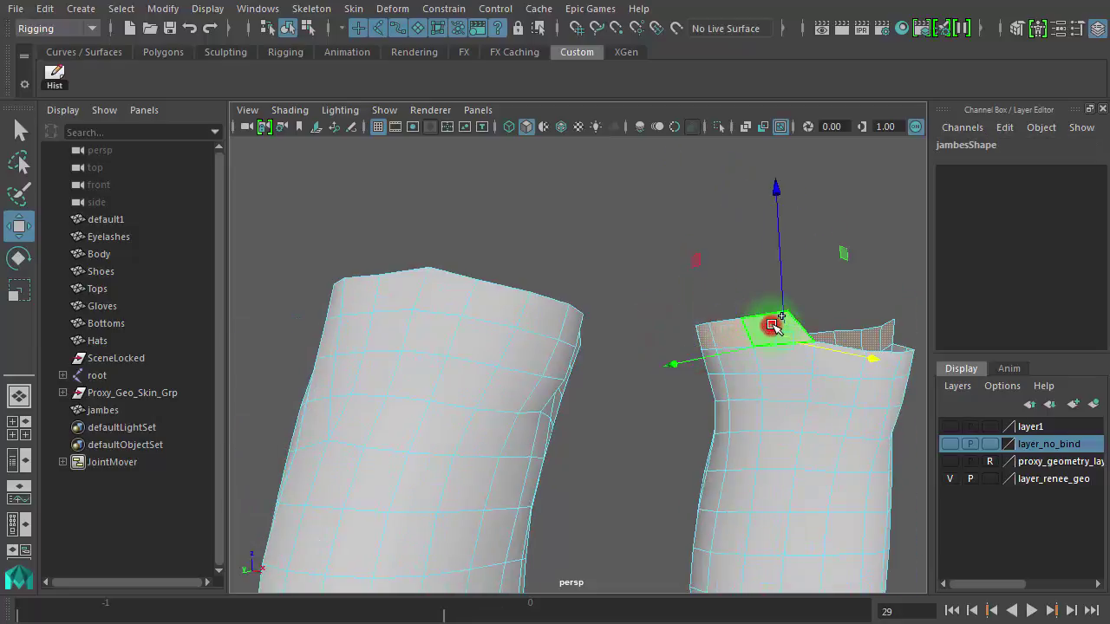
key("Delete")
left_click_drag(801, 372, 787, 385, "alt")
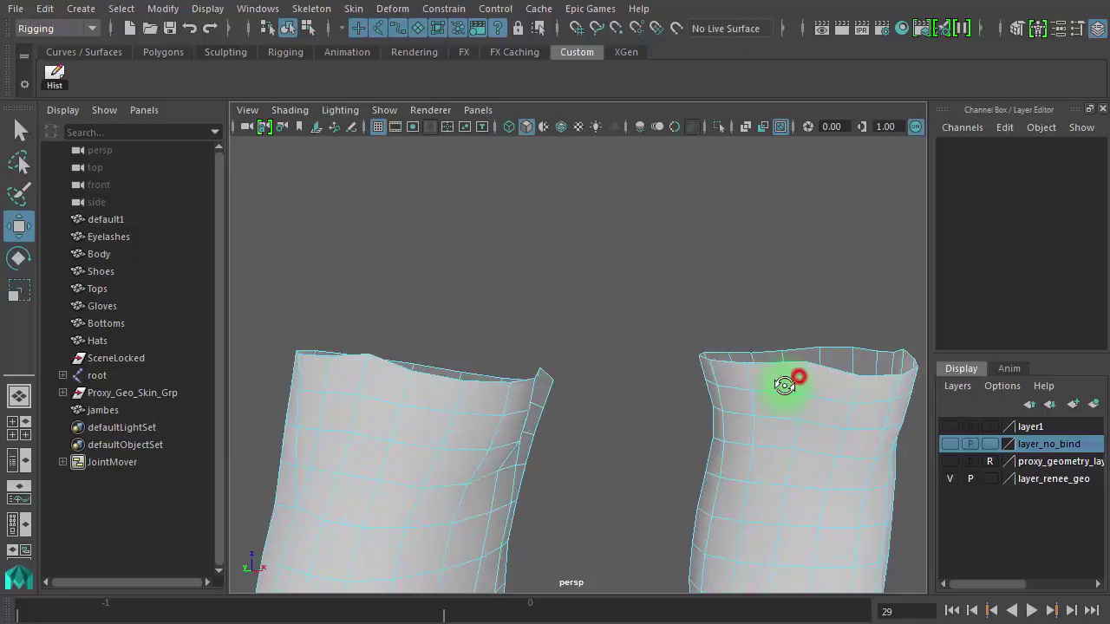
Step: Show layer1 to check the trimmed leg tops against the shorts' hems, and hide it again
left_click(950, 427)
left_click_drag(785, 428, 917, 382, "alt")
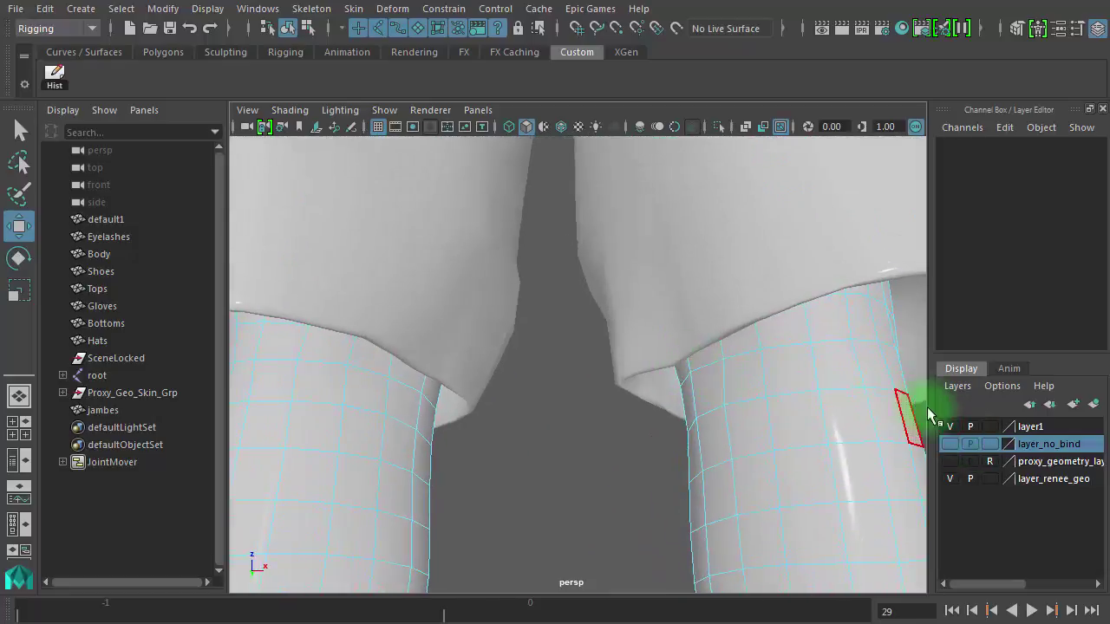
left_click(950, 444)
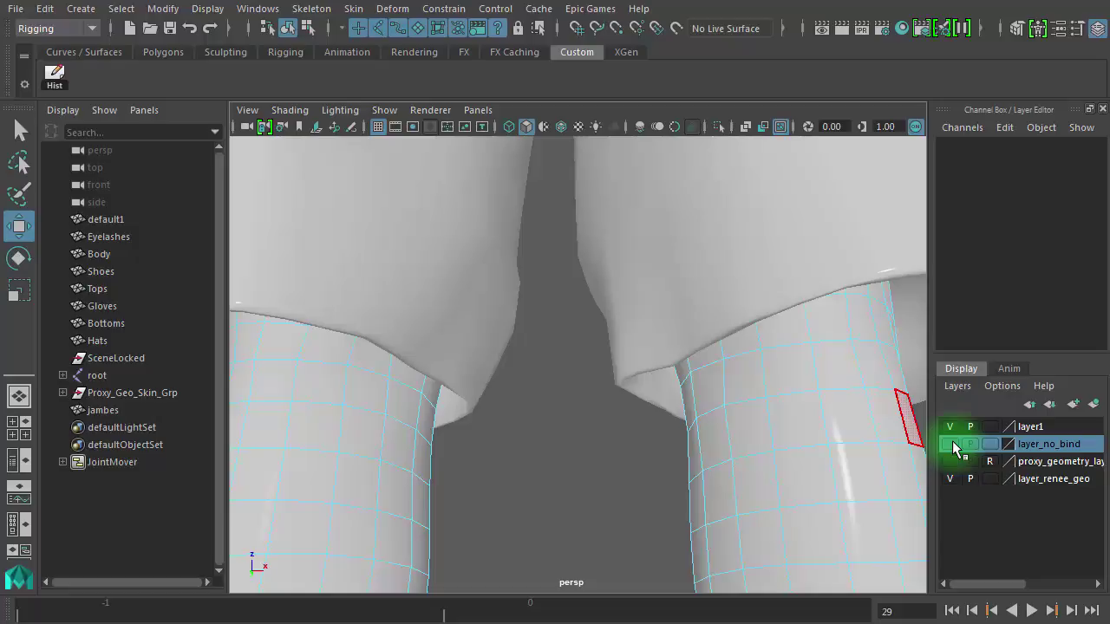
left_click(950, 427)
left_click_drag(784, 373, 775, 405, "alt")
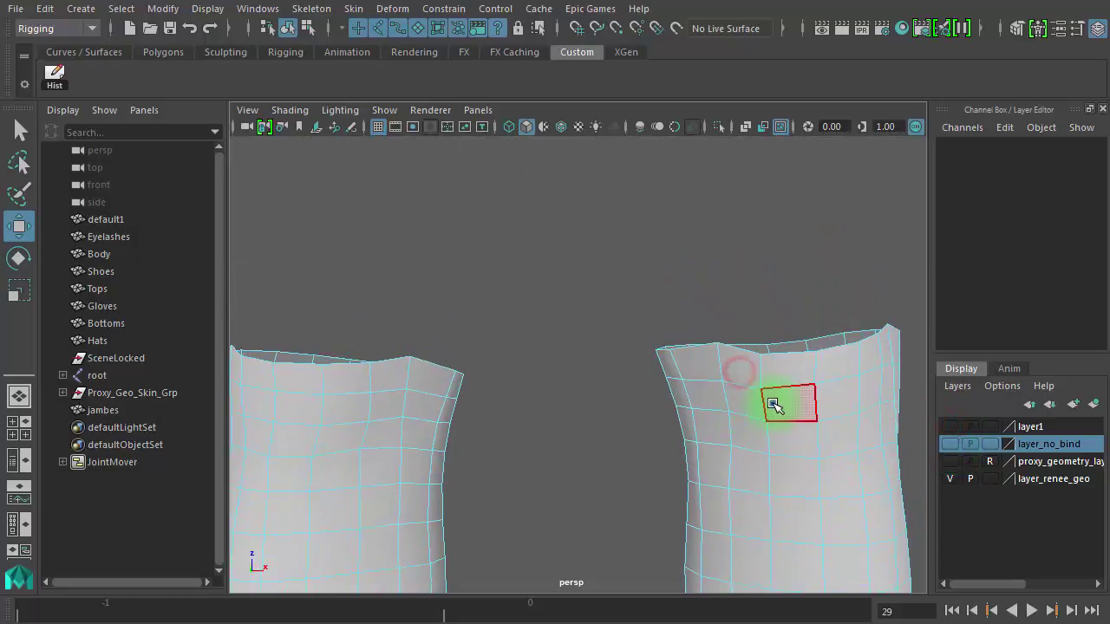
Step: Select the open top border edge loops of both legs on the jambes mesh and raise them slightly
right_click_drag(775, 405, 772, 319)
left_click(774, 354)
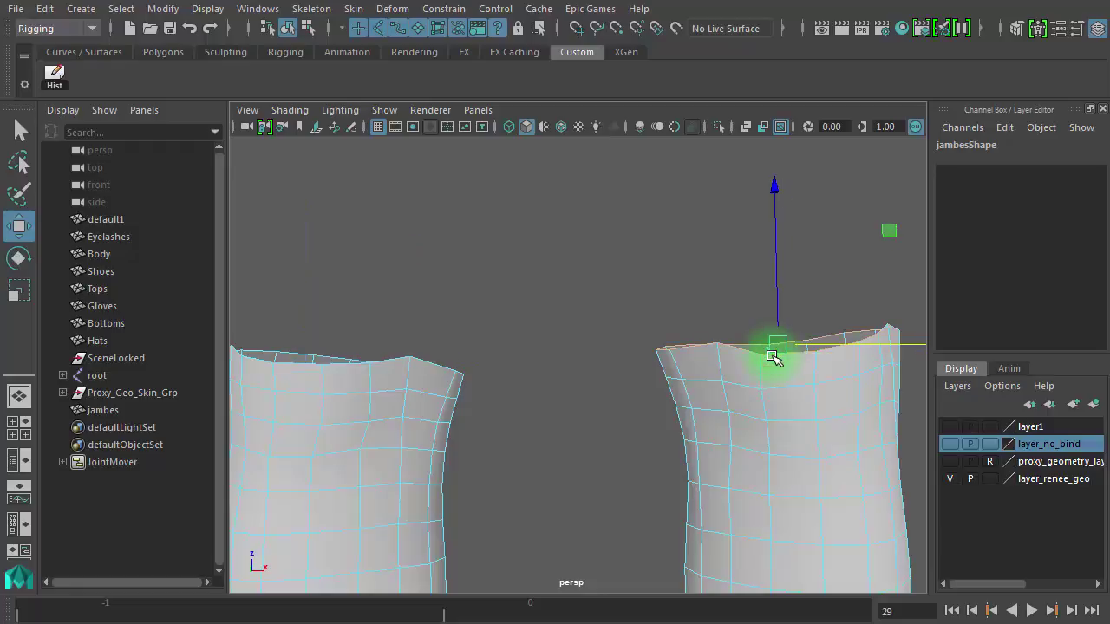
left_click_drag(774, 356, 726, 441, "alt")
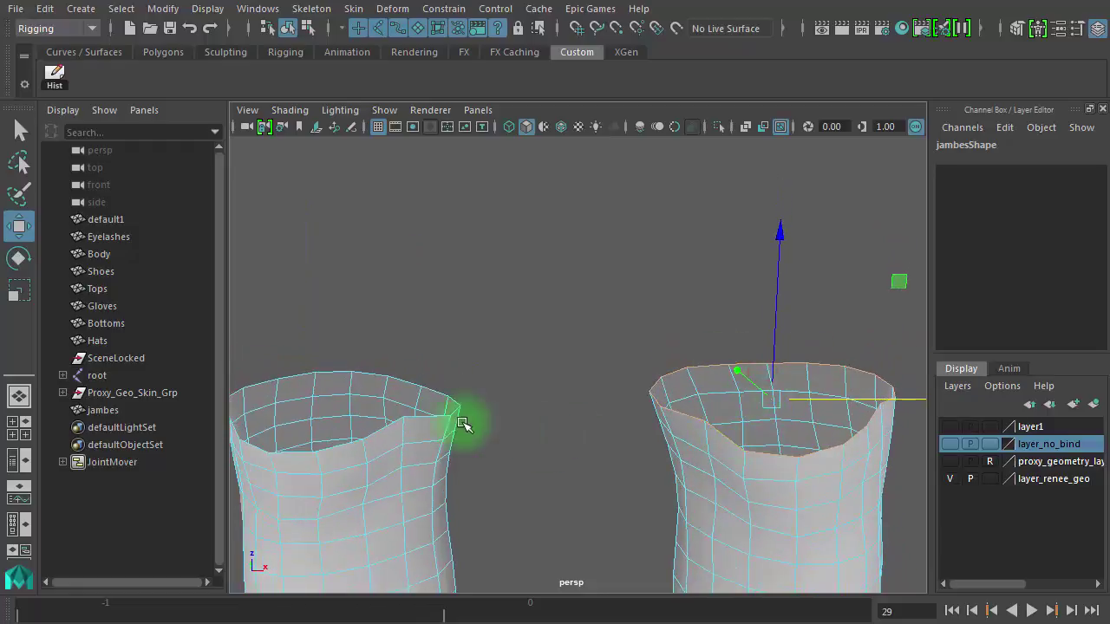
left_click(390, 427, "shift")
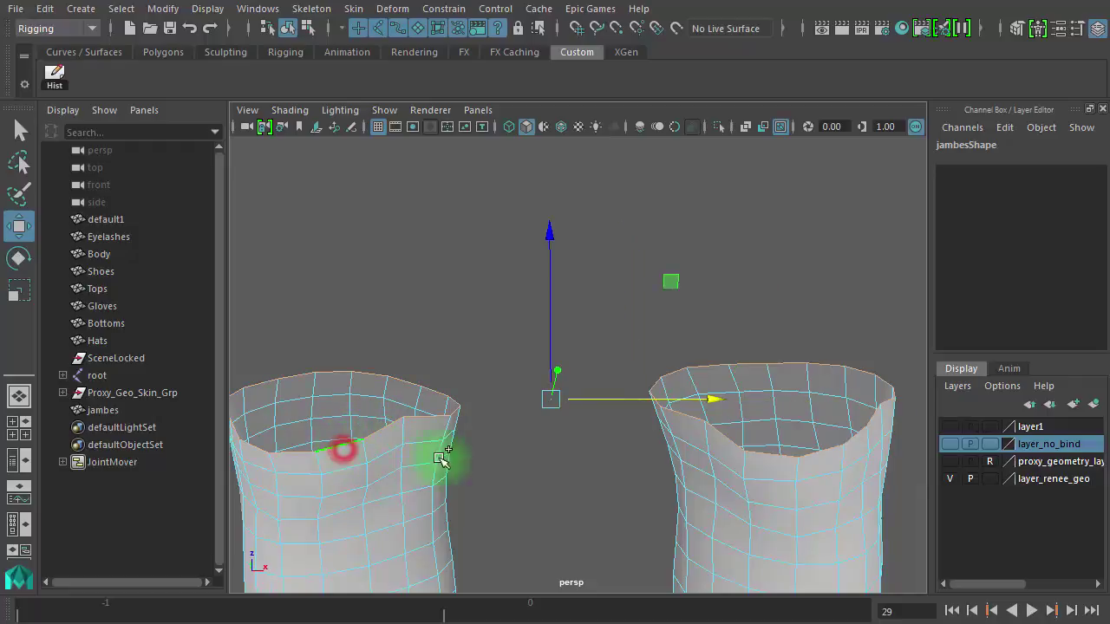
left_click_drag(441, 461, 483, 439, "alt")
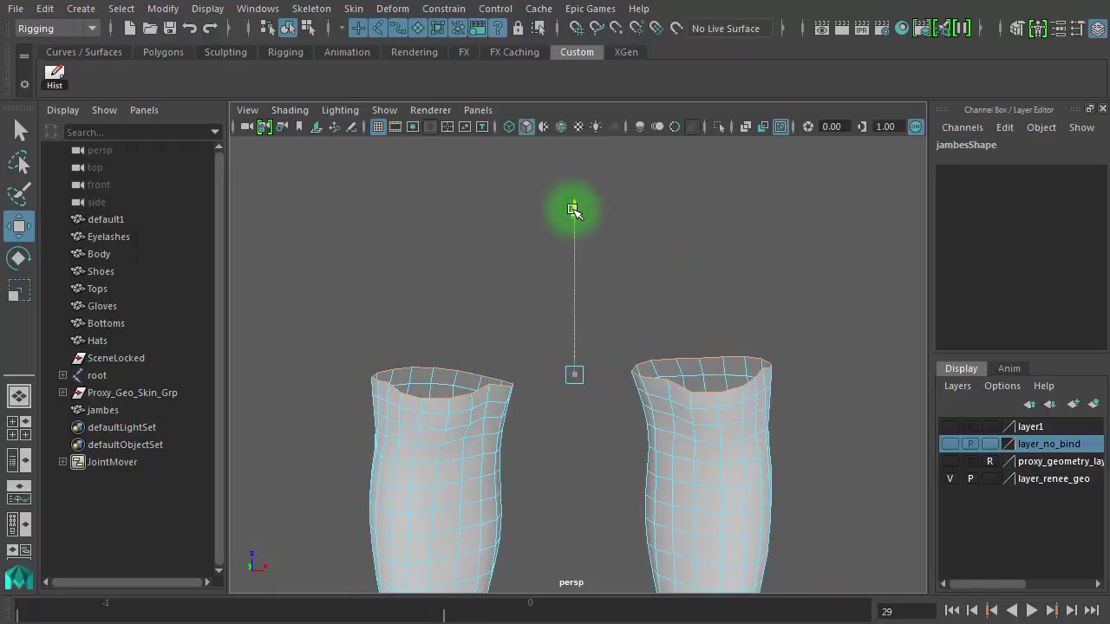
left_click_drag(572, 206, 574, 201)
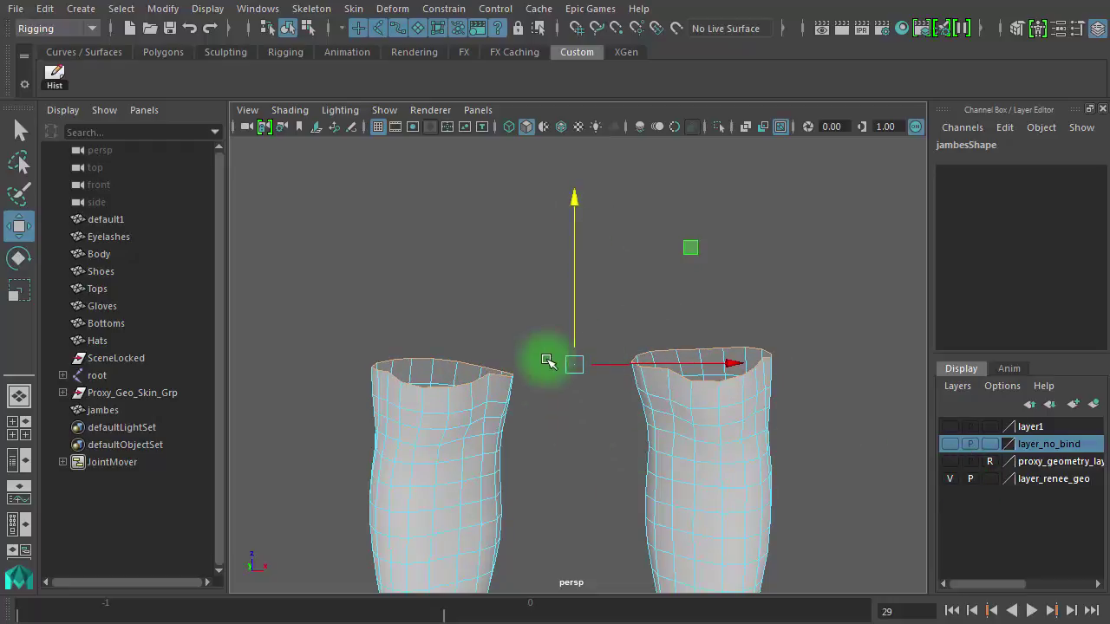
Step: Show layer1 in wireframe display and lower the selected border loops of both legs slightly inside the shorts
left_click(950, 426)
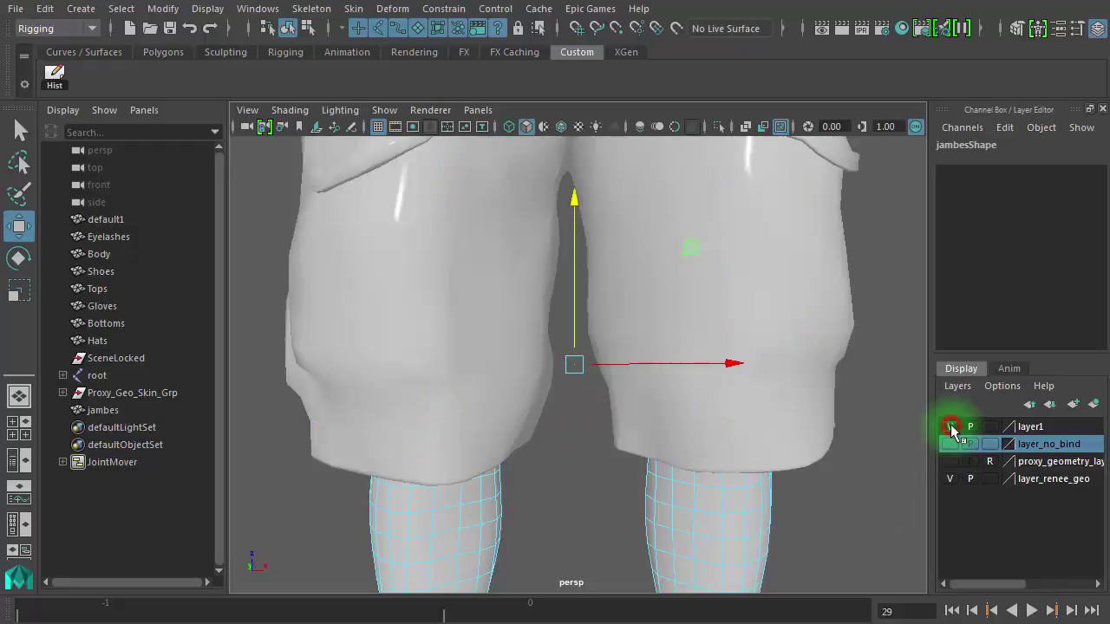
key("4")
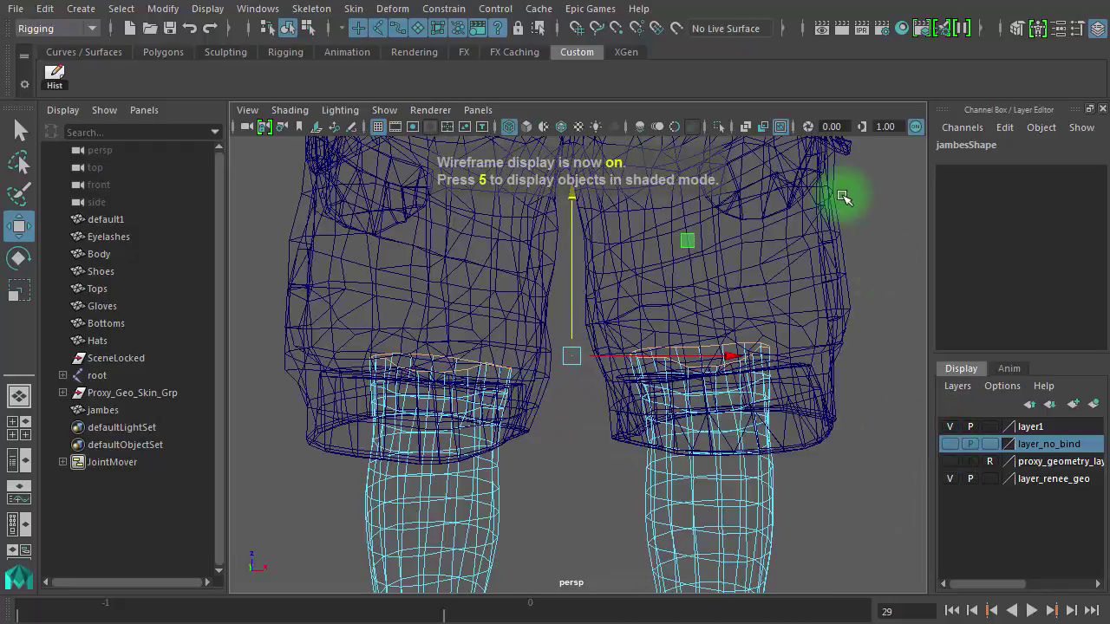
left_click_drag(757, 324, 727, 322, "alt")
right_click_drag(570, 344, 838, 356, "alt")
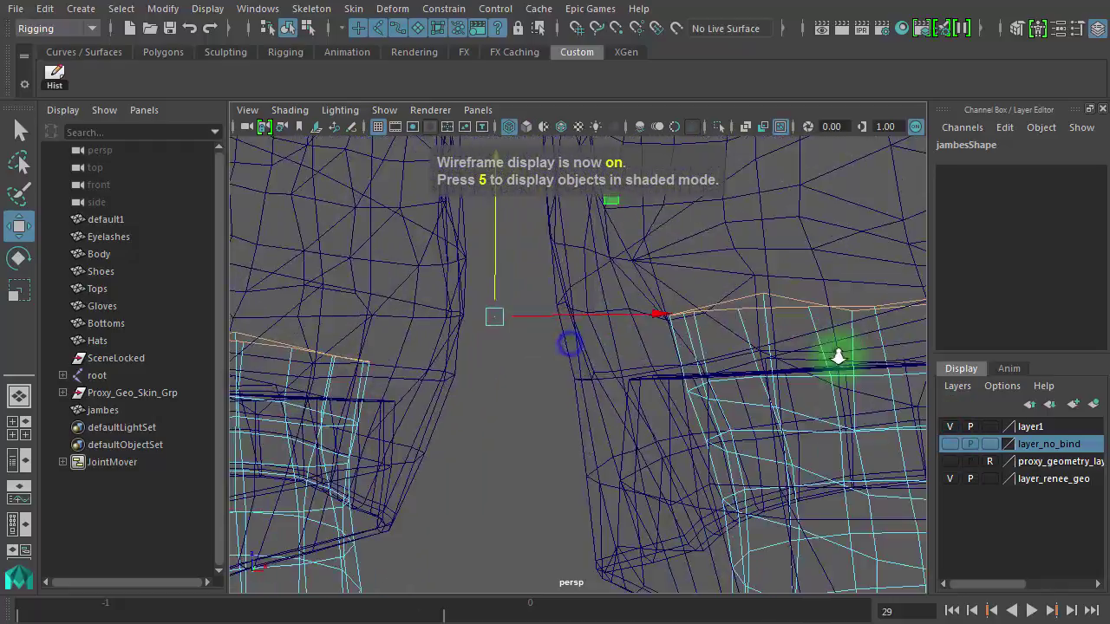
middle_click_drag(790, 363, 632, 364, "alt")
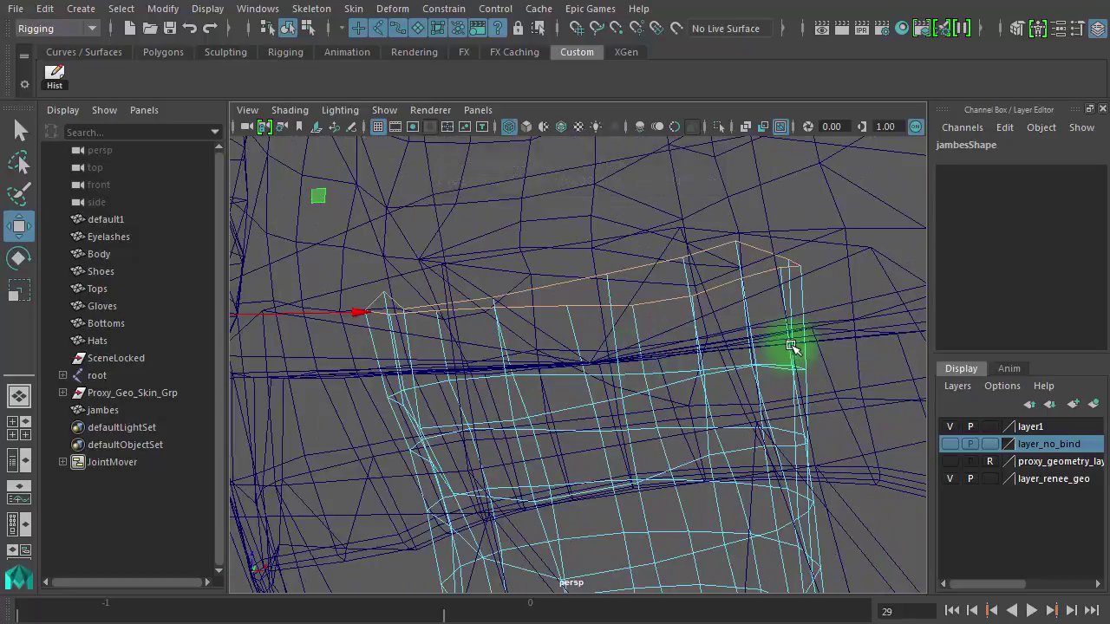
right_click_drag(518, 358, 359, 342, "alt")
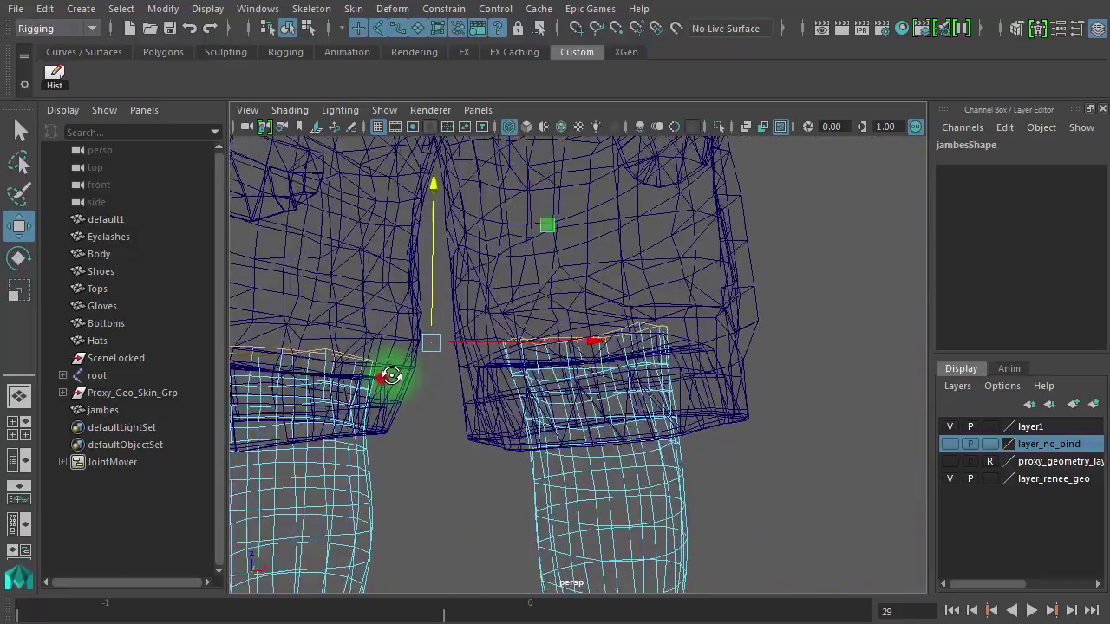
middle_click_drag(390, 377, 411, 379, "alt")
left_click_drag(411, 379, 429, 323, "alt")
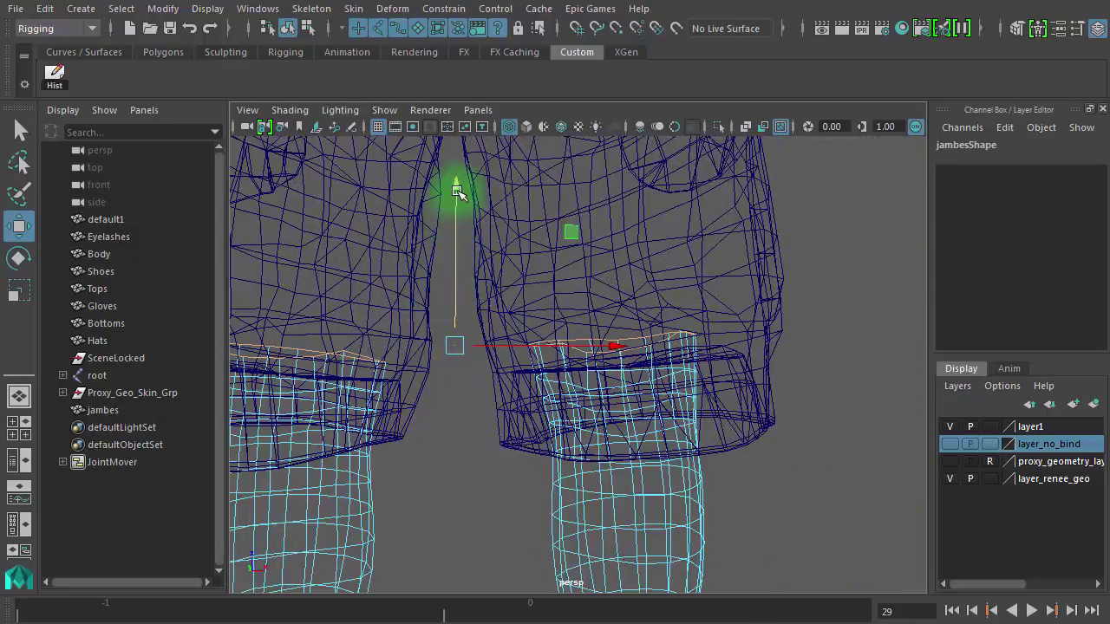
left_click_drag(459, 193, 459, 200)
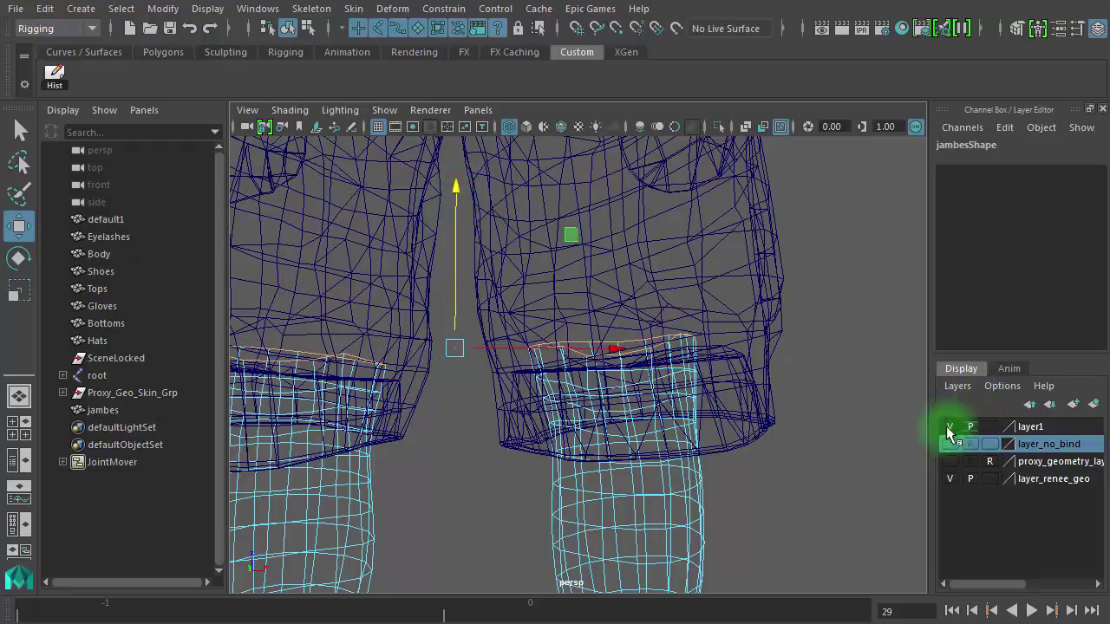
Step: Restore shaded display and examine how the leg tops sit inside the shorts' openings from below and from the front
key("5")
mouse_move(824, 445)
left_mouse_down("alt")
mouse_move(811, 359)
mouse_move(796, 349)
left_mouse_up("alt")
left_click_drag(725, 320, 664, 335, "alt")
right_click_drag(659, 332, 728, 322, "alt")
middle_click_drag(729, 322, 777, 484, "alt")
mouse_move(694, 431)
left_mouse_down("alt")
mouse_move(637, 432)
mouse_move(724, 458)
left_mouse_up("alt")
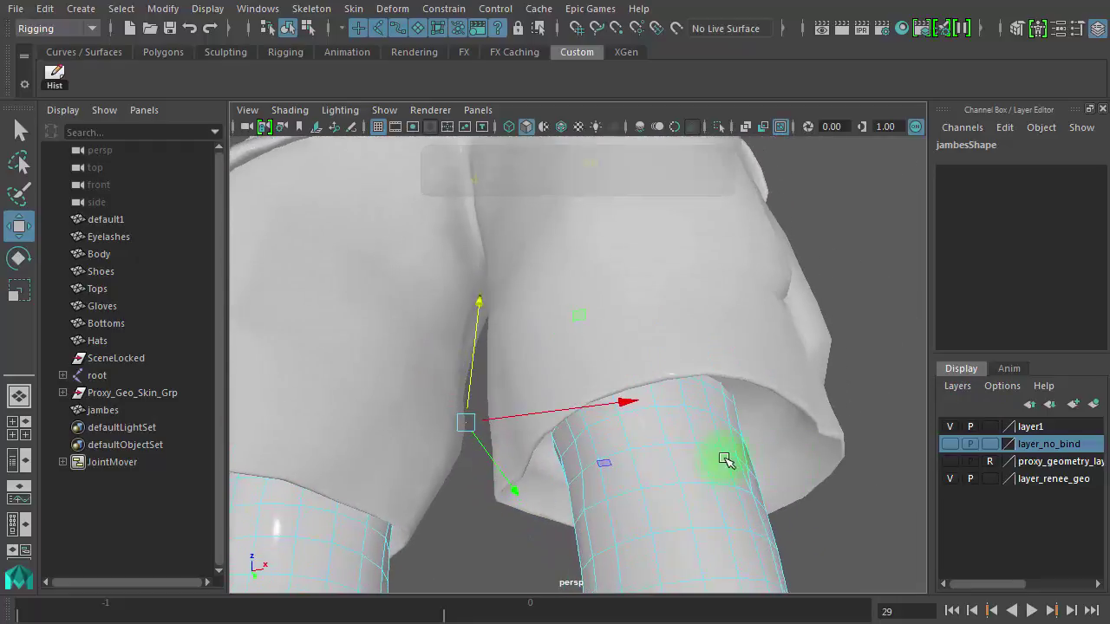
right_click_drag(801, 460, 379, 381, "alt")
left_click_drag(503, 407, 512, 451, "alt")
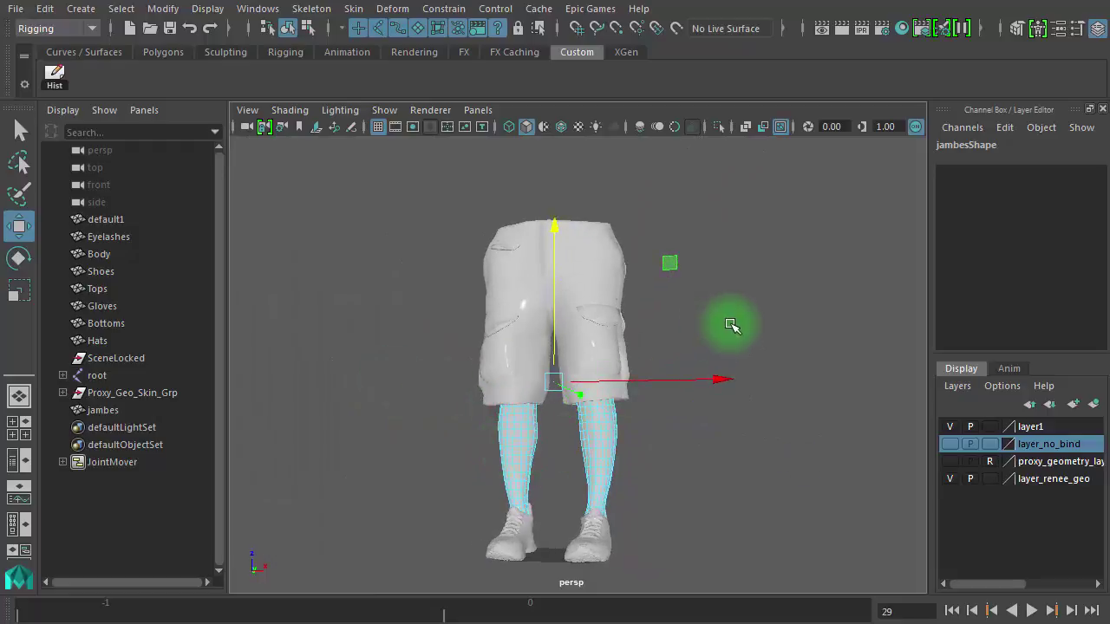
Step: Delete the construction history of the Bottoms mesh and rename the mesh short
left_click(746, 317)
right_click_drag(615, 242, 686, 216)
left_click(612, 248)
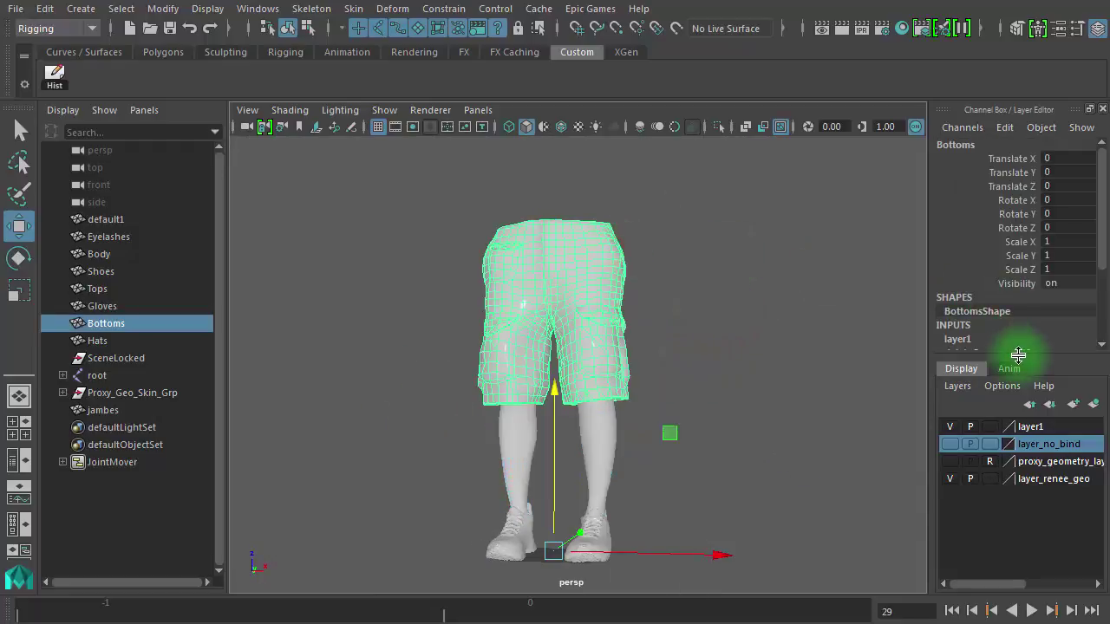
left_click_drag(1019, 353, 1030, 409)
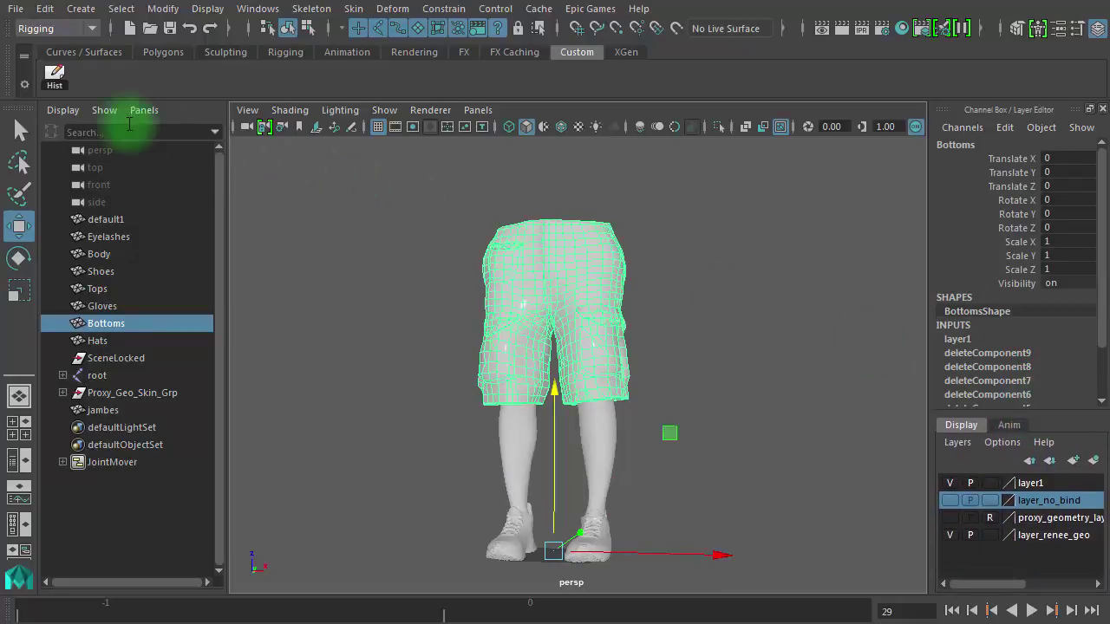
left_click(54, 75)
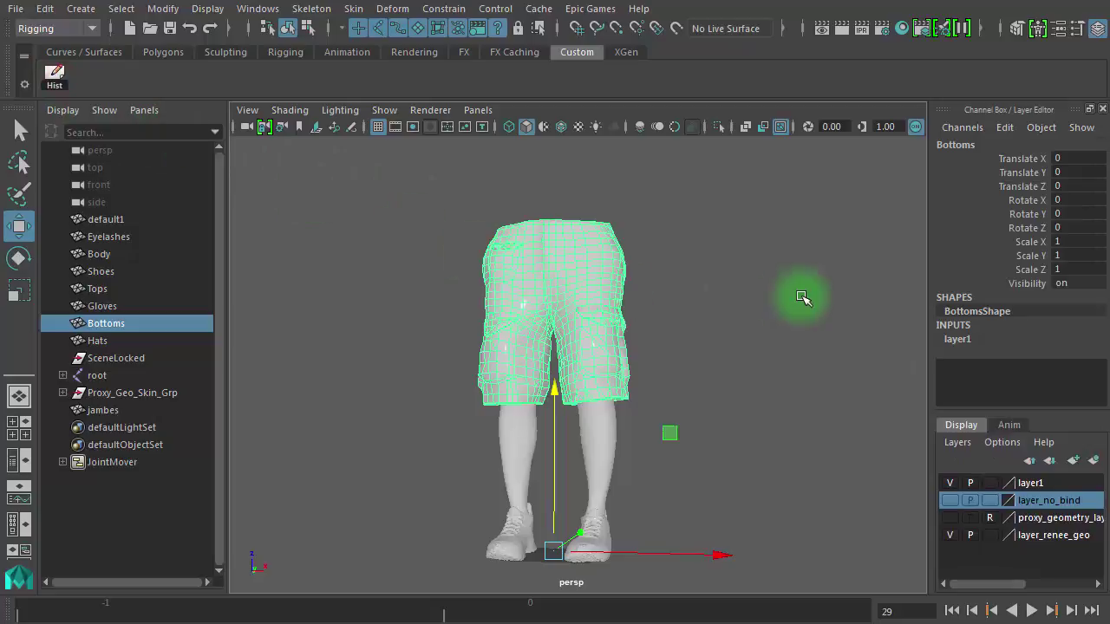
double_click(132, 324)
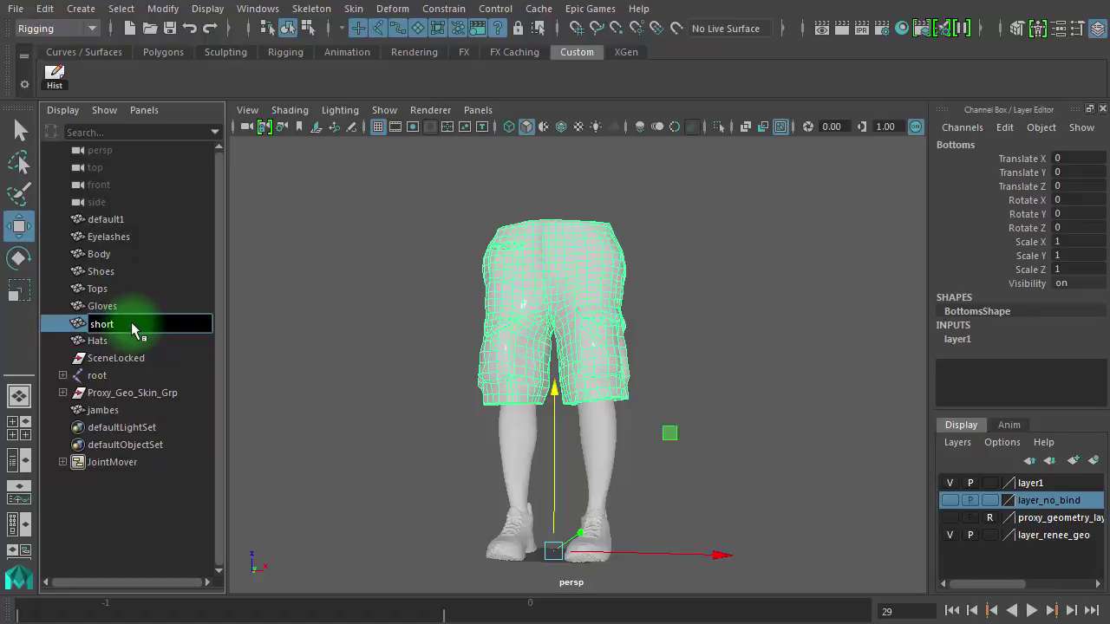
key("Return")
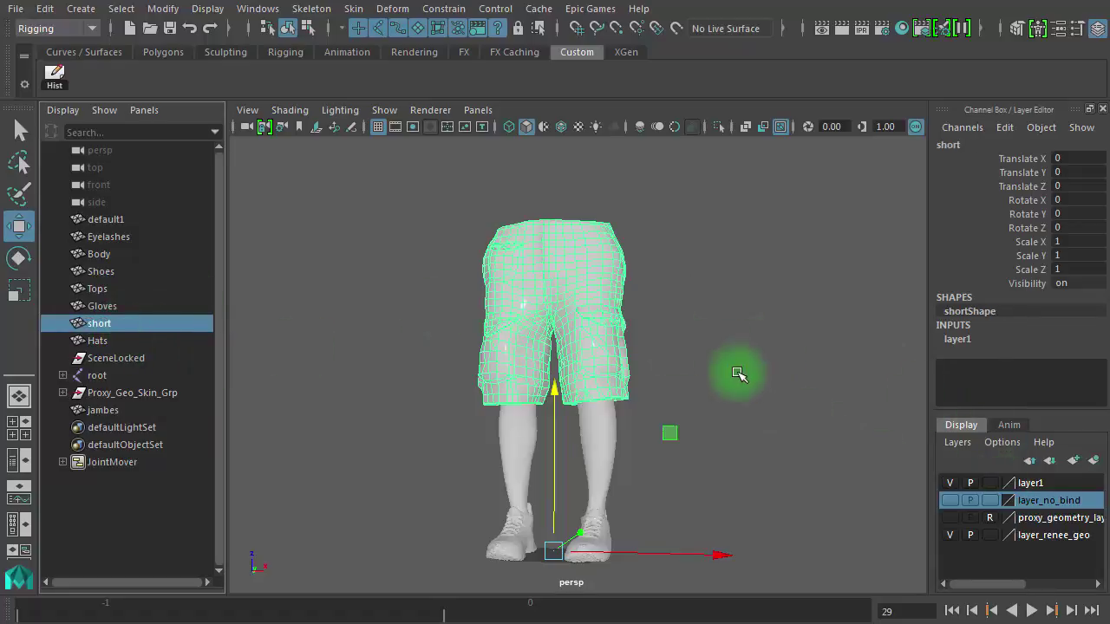
Step: Hide the short mesh and select the jambes mesh to check its construction history
left_click(723, 307)
left_click(615, 290)
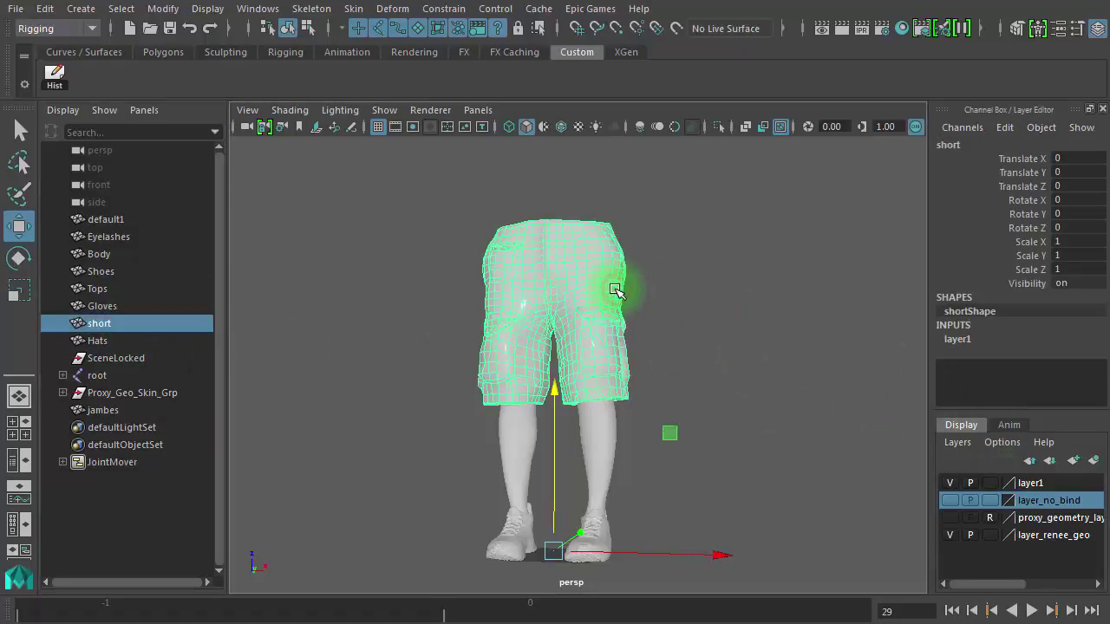
key("ctrl+h")
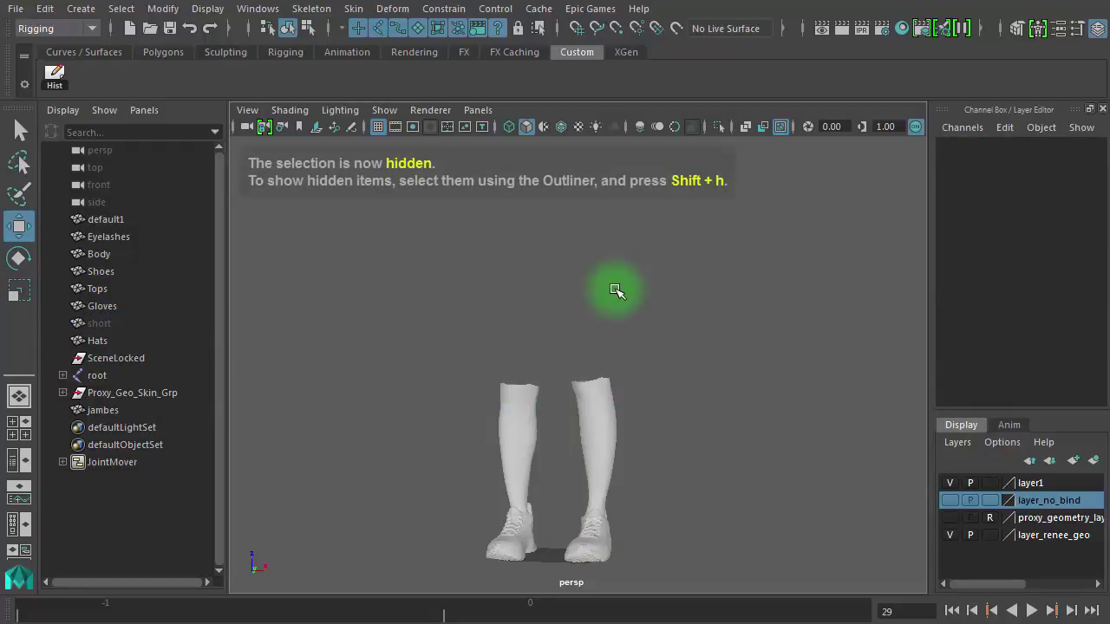
left_click(587, 440)
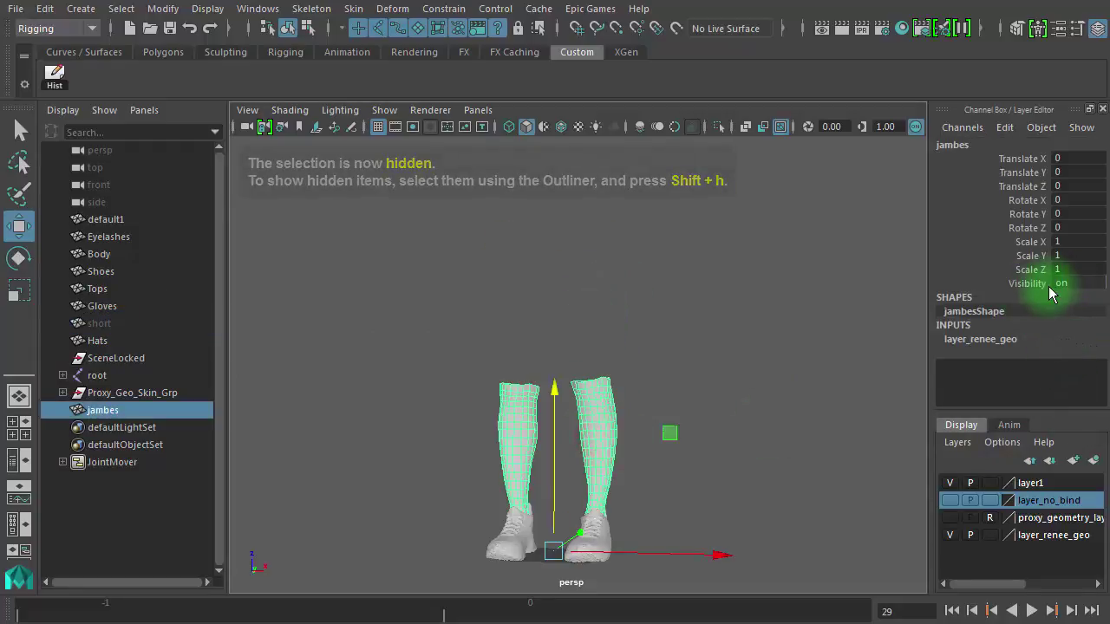
Step: Select the Shoes mesh and check its construction history
right_click_drag(464, 351, 637, 358, "alt")
middle_click_drag(638, 358, 659, 94, "alt")
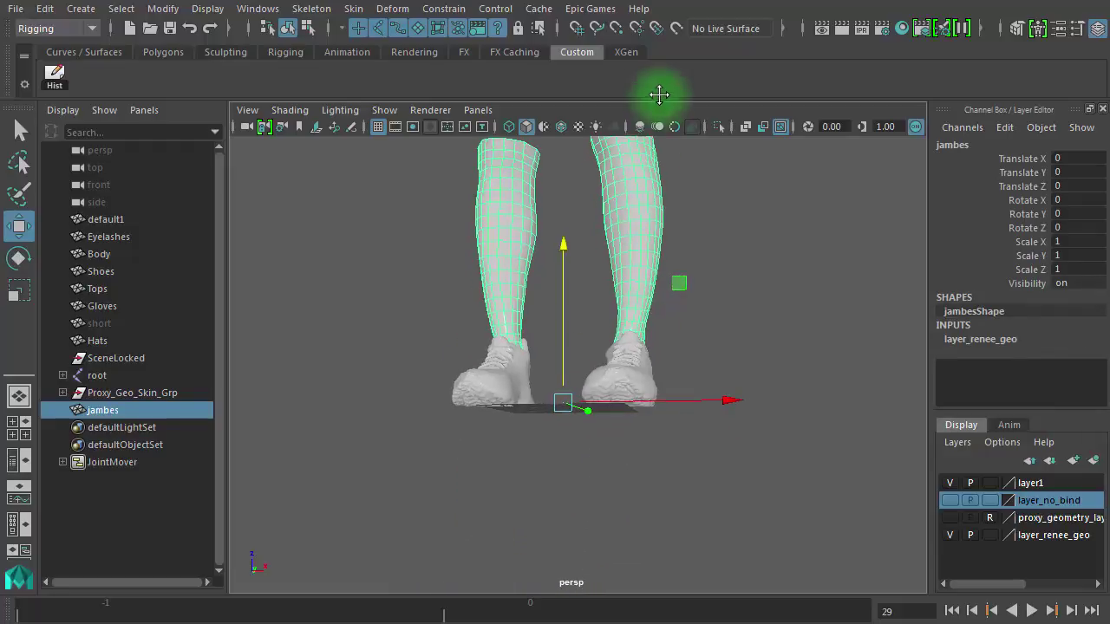
right_click_drag(613, 350, 737, 363, "alt")
left_click_drag(726, 374, 644, 396, "alt")
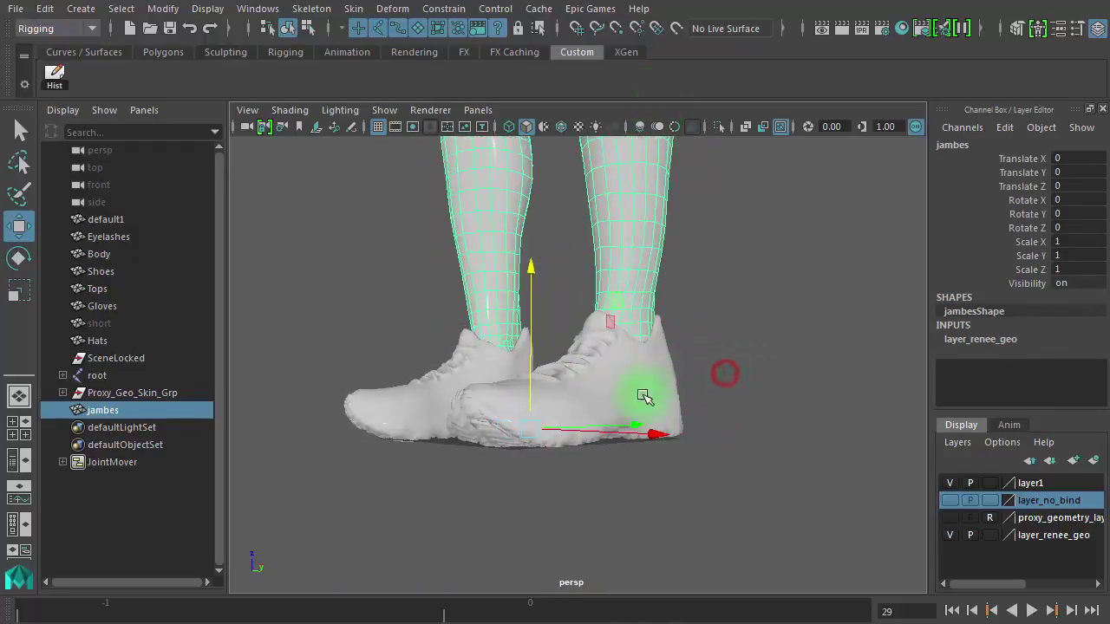
left_click(595, 406)
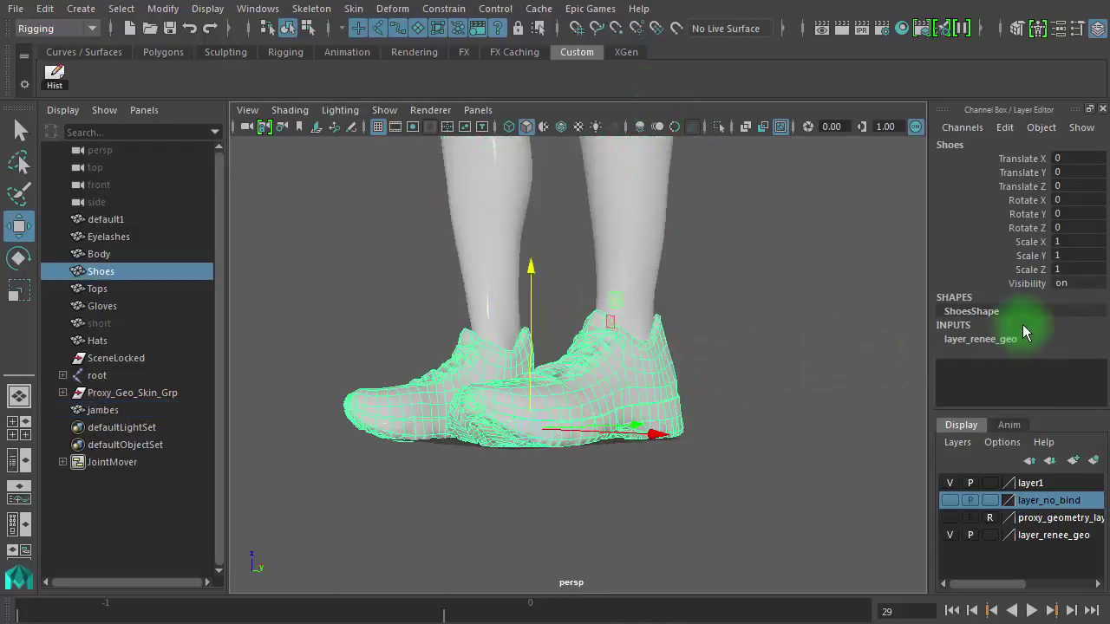
Step: Switch to wireframe display and examine how far the jambes mesh extends inside the shoes
right_click_drag(626, 411, 850, 416, "alt")
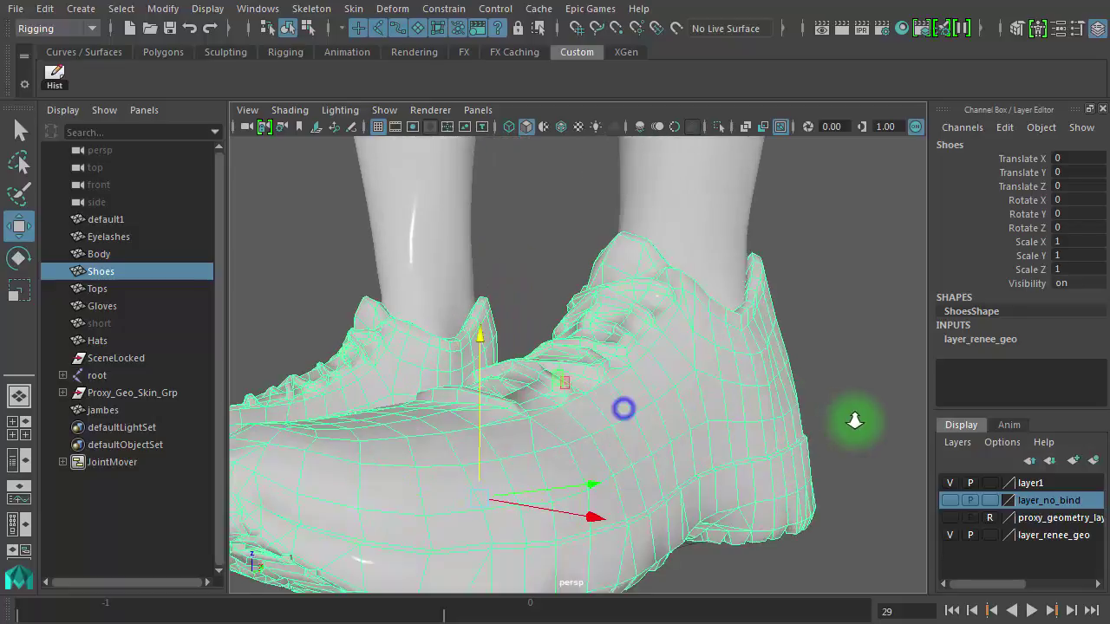
key("4")
left_click_drag(796, 436, 736, 416, "alt")
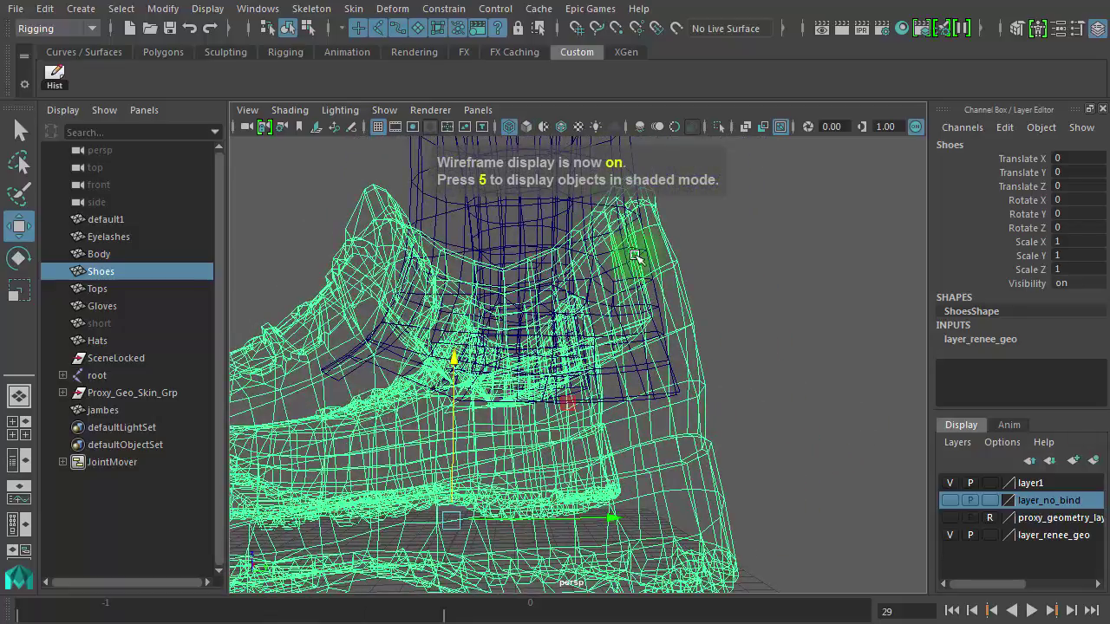
left_click(515, 232)
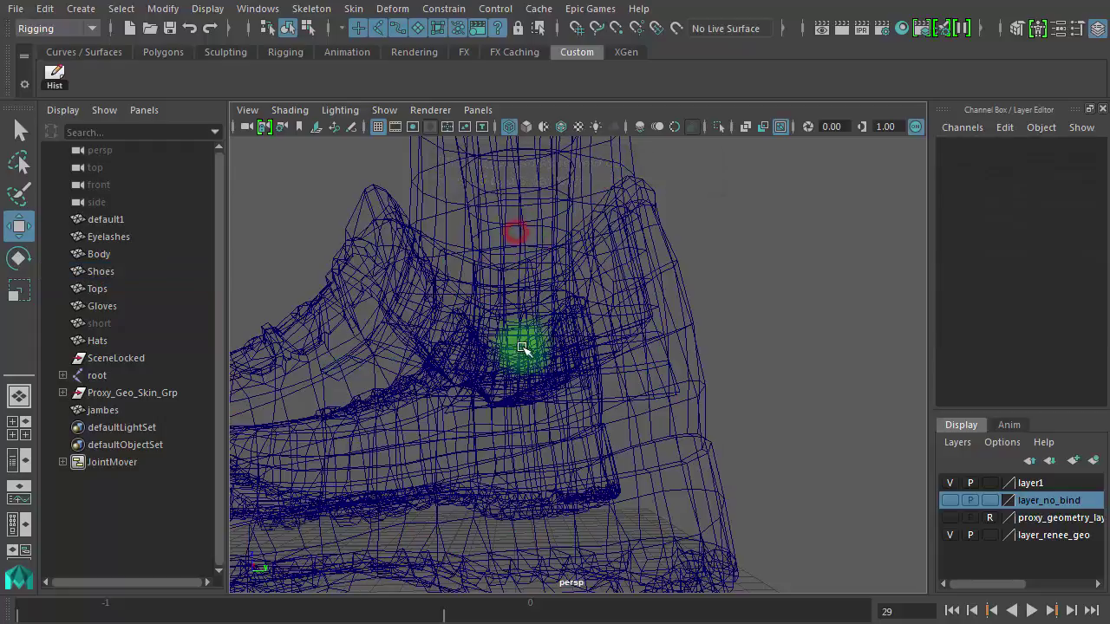
left_click(677, 392)
left_click_drag(725, 390, 960, 422, "alt")
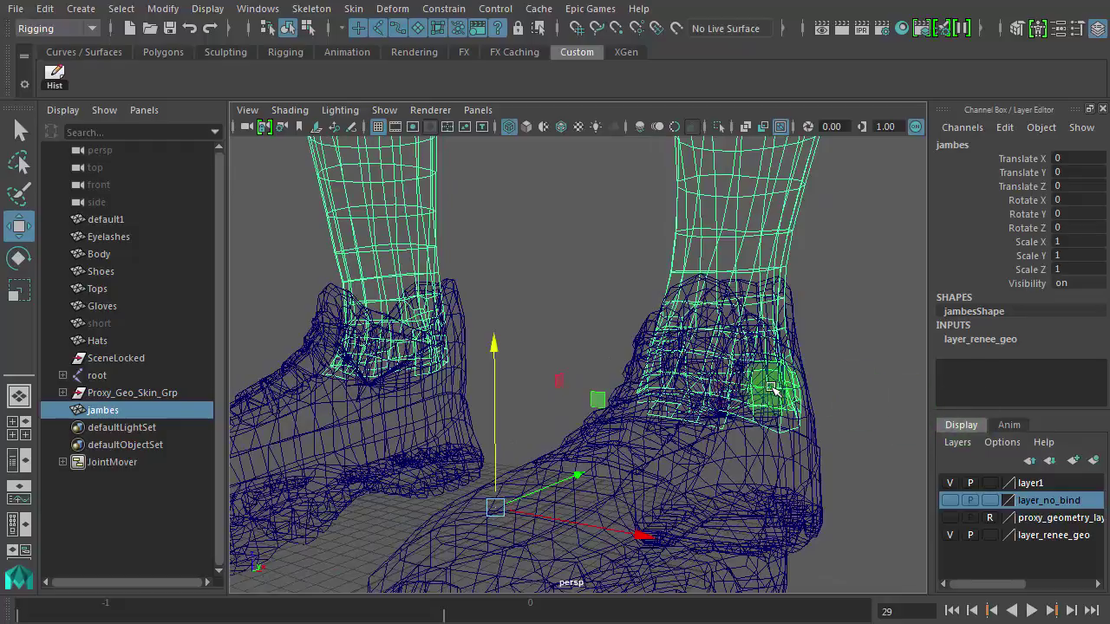
Step: Restore shaded display and examine the lower legs from their open tops down to the shoe collars
key("5")
left_click_drag(725, 368, 638, 369, "alt")
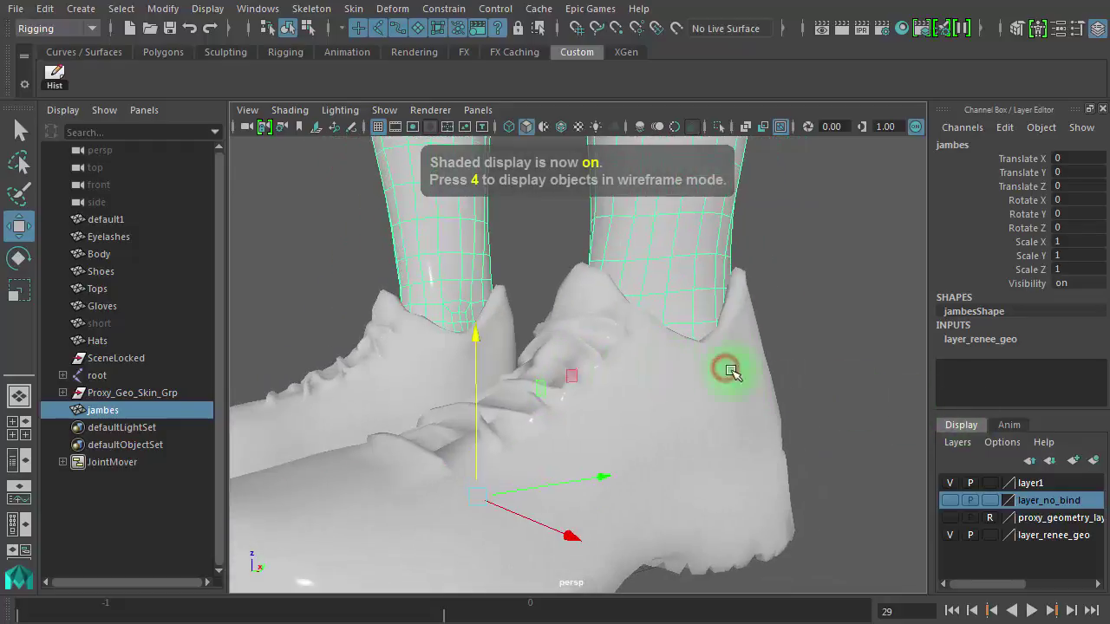
right_click_drag(821, 374, 424, 342, "alt")
middle_click_drag(709, 341, 699, 513, "alt")
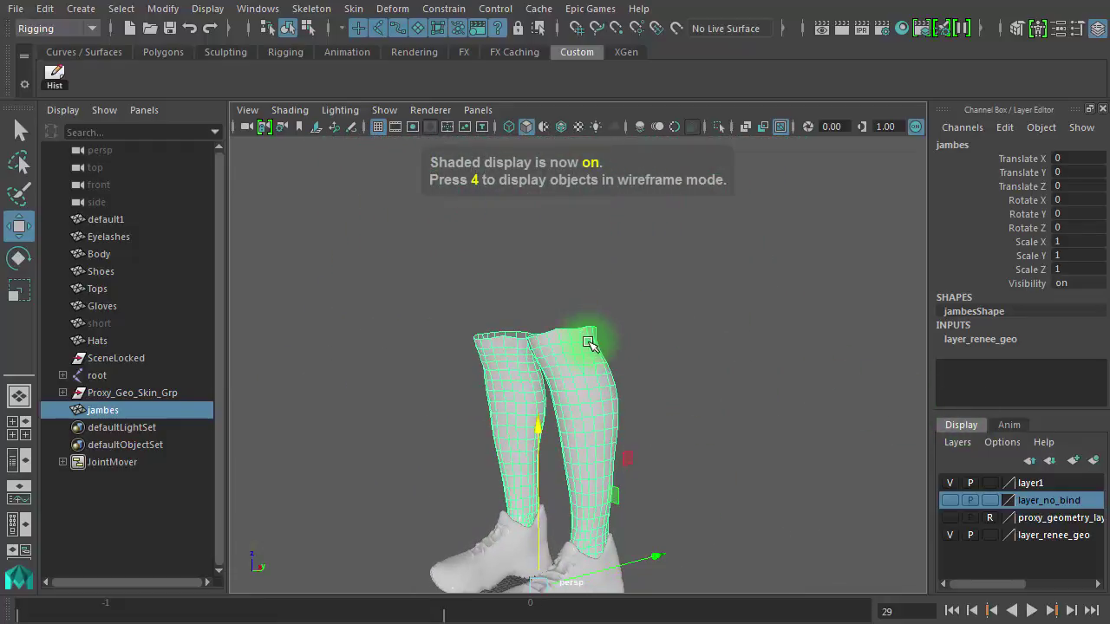
left_click_drag(630, 399, 599, 364, "alt")
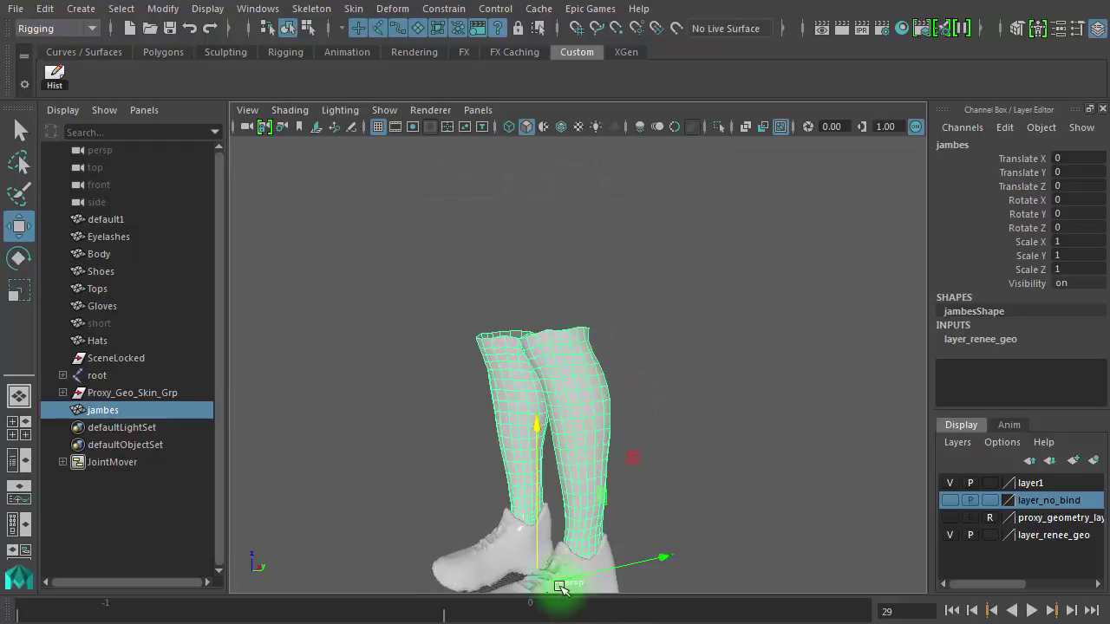
left_click_drag(637, 552, 676, 543, "alt")
right_click_drag(493, 535, 675, 540, "alt")
middle_click_drag(669, 504, 642, 253, "alt")
right_click_drag(642, 253, 612, 385, "alt")
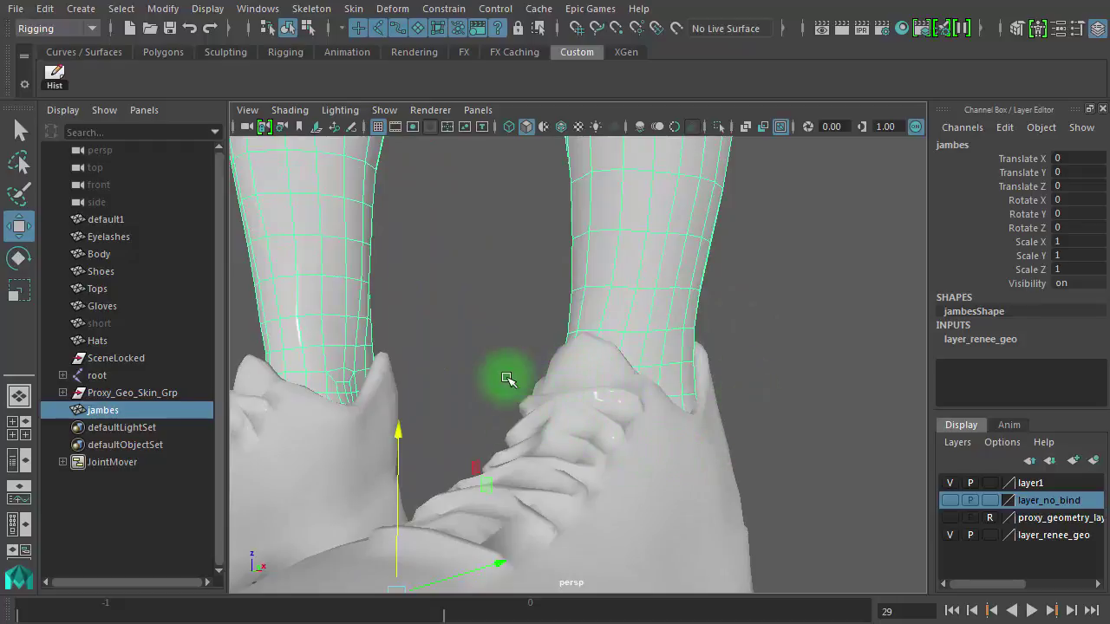
right_click_drag(560, 427, 298, 347, "alt")
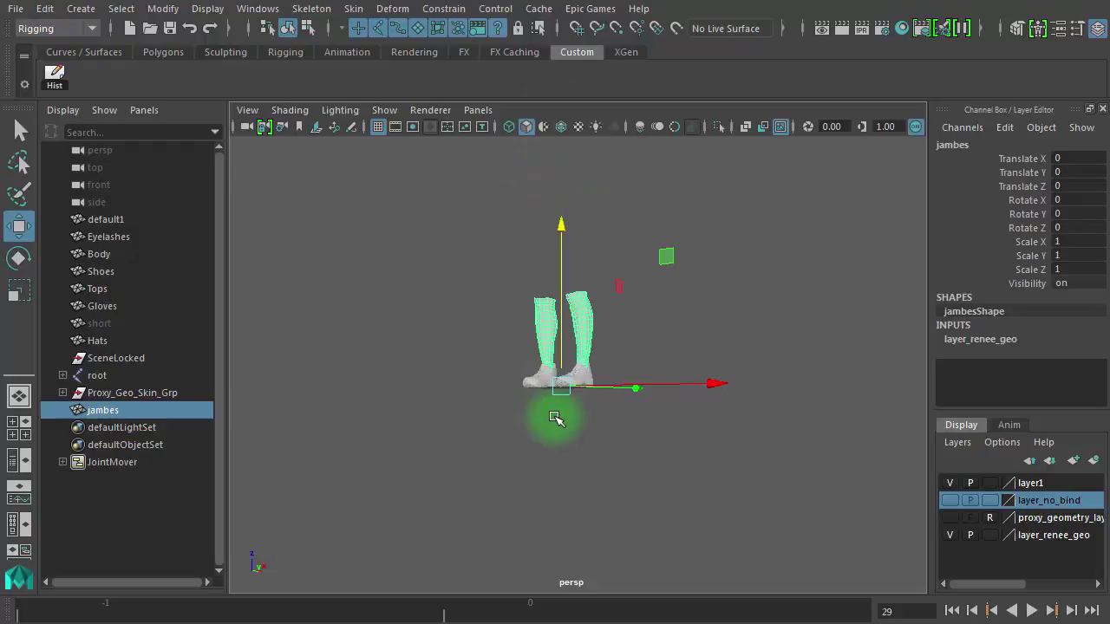
Step: Examine the jambes ankle topology up close where it meets the shoe collar
right_click_drag(541, 407, 1013, 441, "alt")
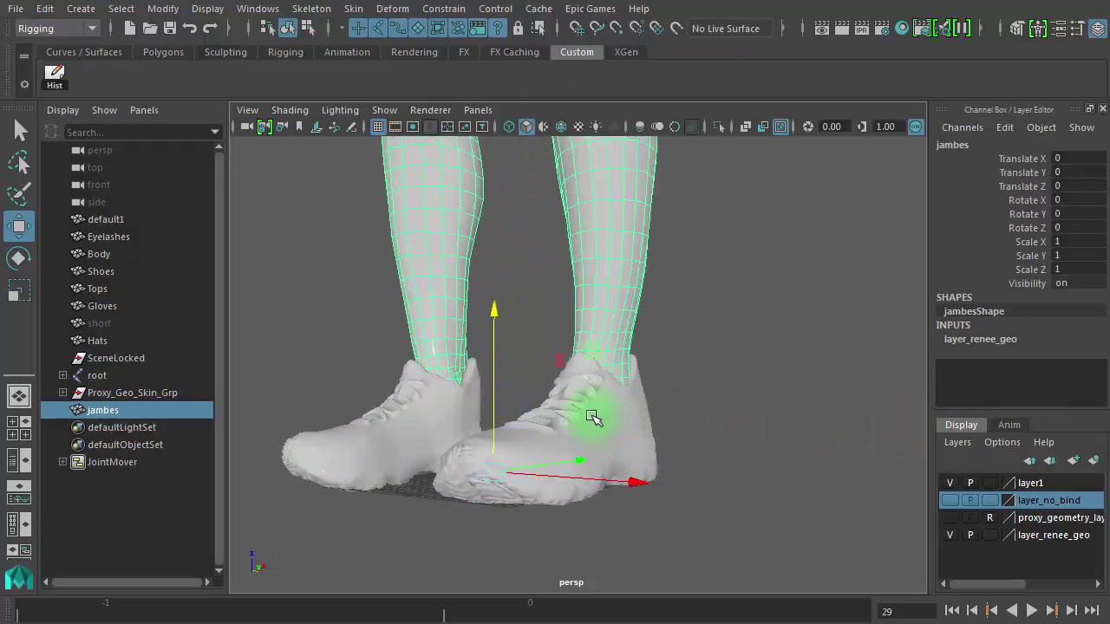
left_click_drag(591, 416, 807, 451, "alt")
right_click_drag(659, 442, 888, 443, "alt")
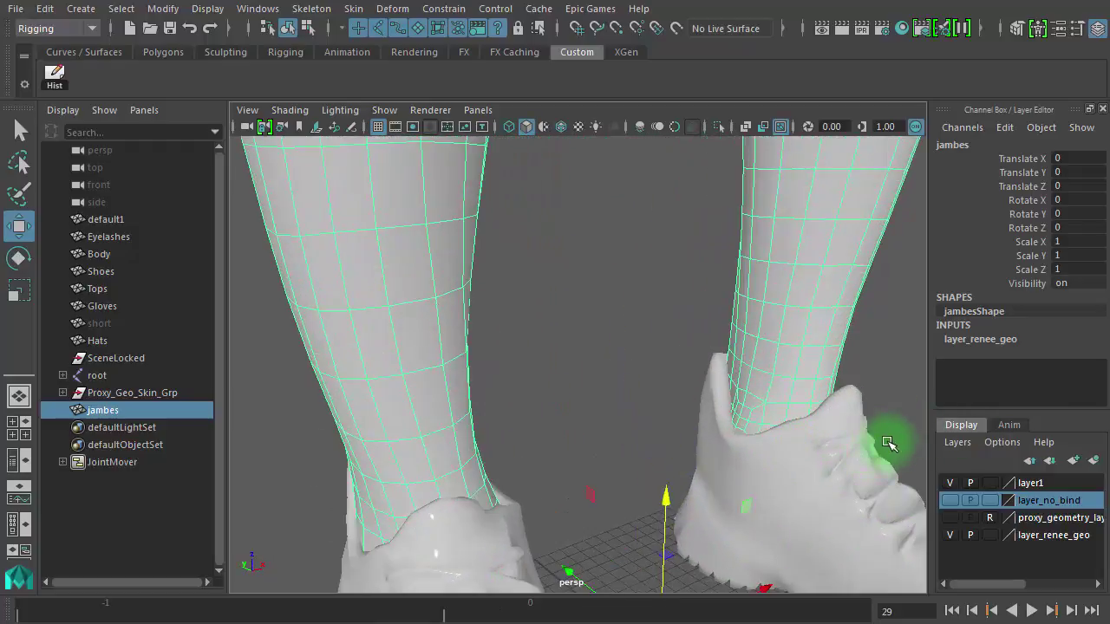
middle_click_drag(888, 443, 723, 445, "alt")
left_click_drag(702, 426, 761, 415, "alt")
right_click_drag(572, 411, 871, 418, "alt")
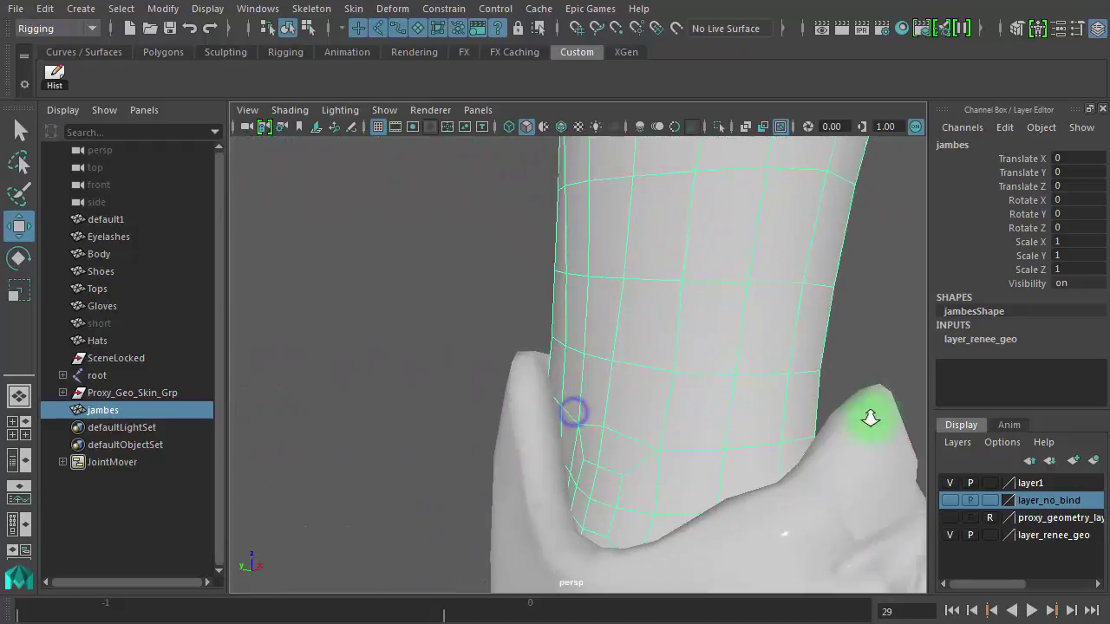
middle_click_drag(744, 369, 672, 178, "alt")
left_click_drag(576, 312, 532, 317, "alt")
right_click_drag(533, 314, 726, 327, "alt")
middle_click_drag(726, 326, 754, 436, "alt")
right_click_drag(740, 434, 568, 425, "alt")
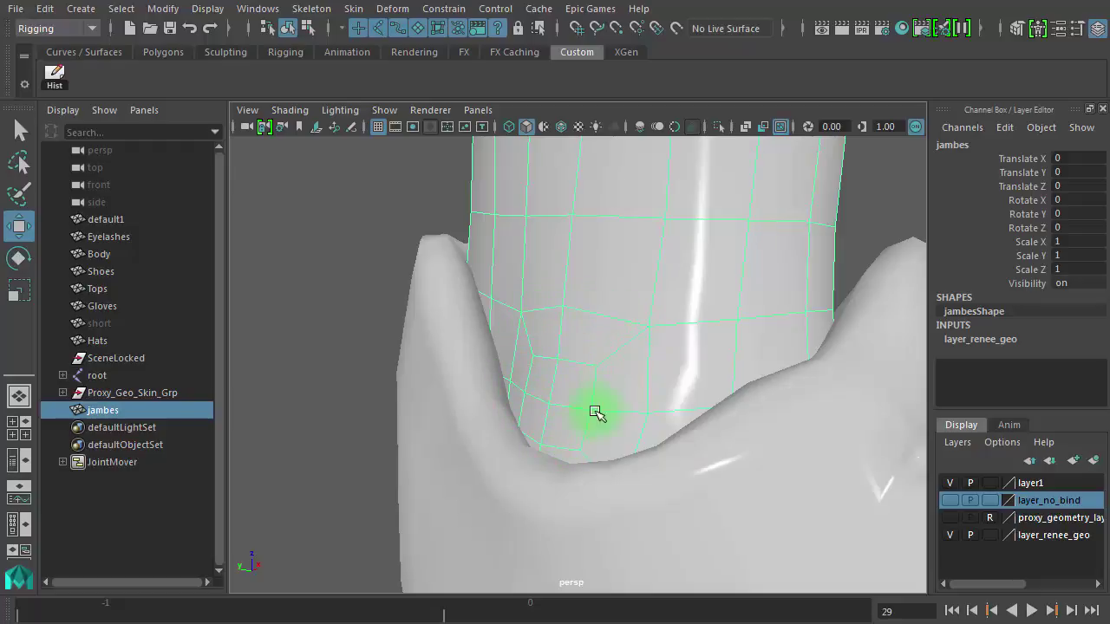
Step: Select the jambes face at the lowest point of the shoe collar to locate the trimming limit
right_click_drag(529, 441, 565, 416, "alt")
right_click(566, 491)
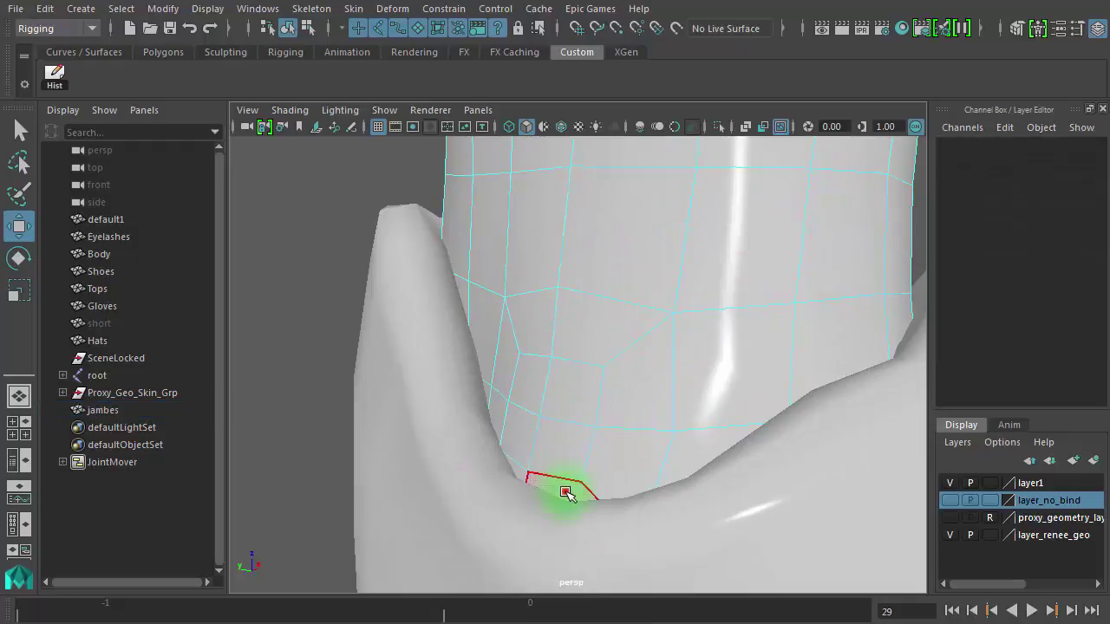
left_click(565, 493)
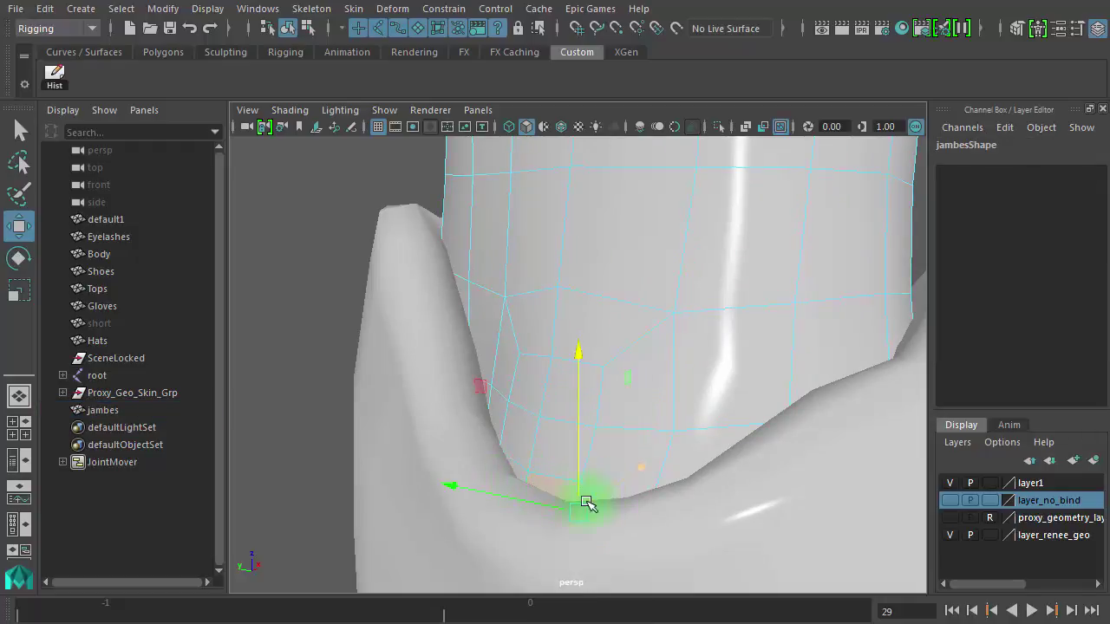
left_click_drag(677, 545, 698, 484, "alt")
right_click_drag(698, 483, 455, 448, "alt")
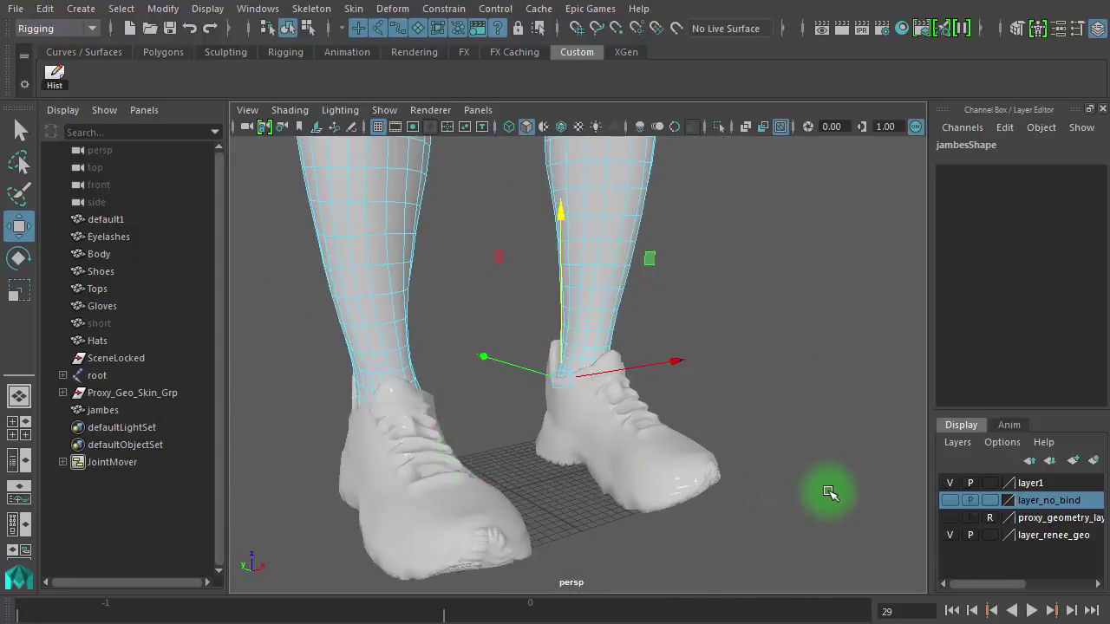
Step: Return to object selection, hide the Shoes mesh and select the jambes mesh
right_click_drag(674, 367, 737, 373)
left_click(686, 471)
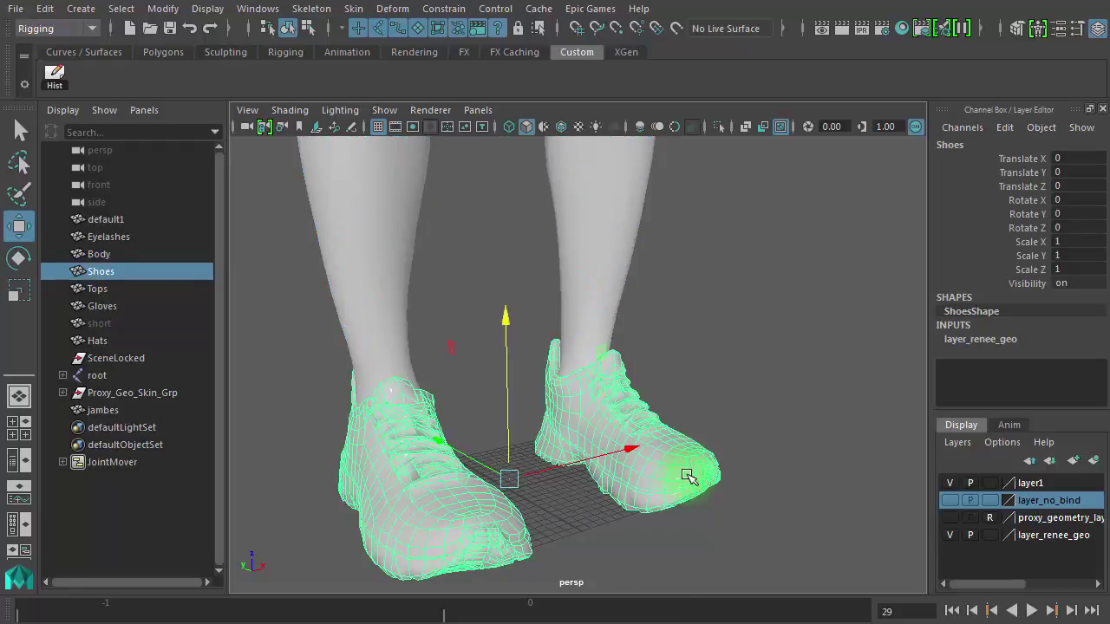
key("ctrl+h")
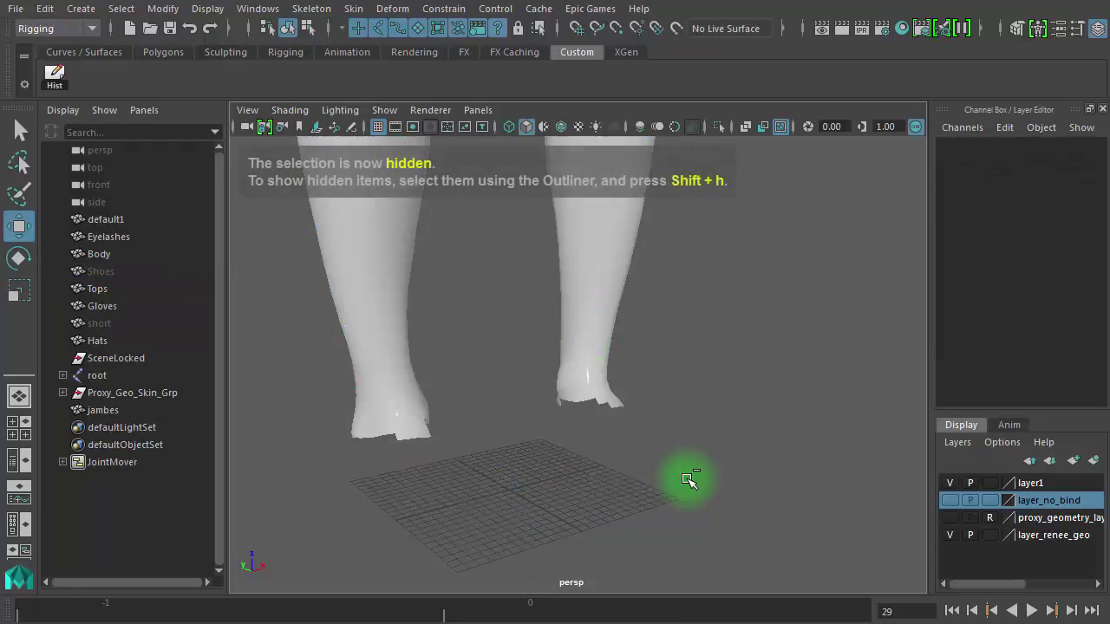
left_click(605, 403)
Step: Select the horizontal face loop around one ankle of jambes, below the shoe collar line, and delete it
right_click_drag(669, 508, 729, 438, "alt")
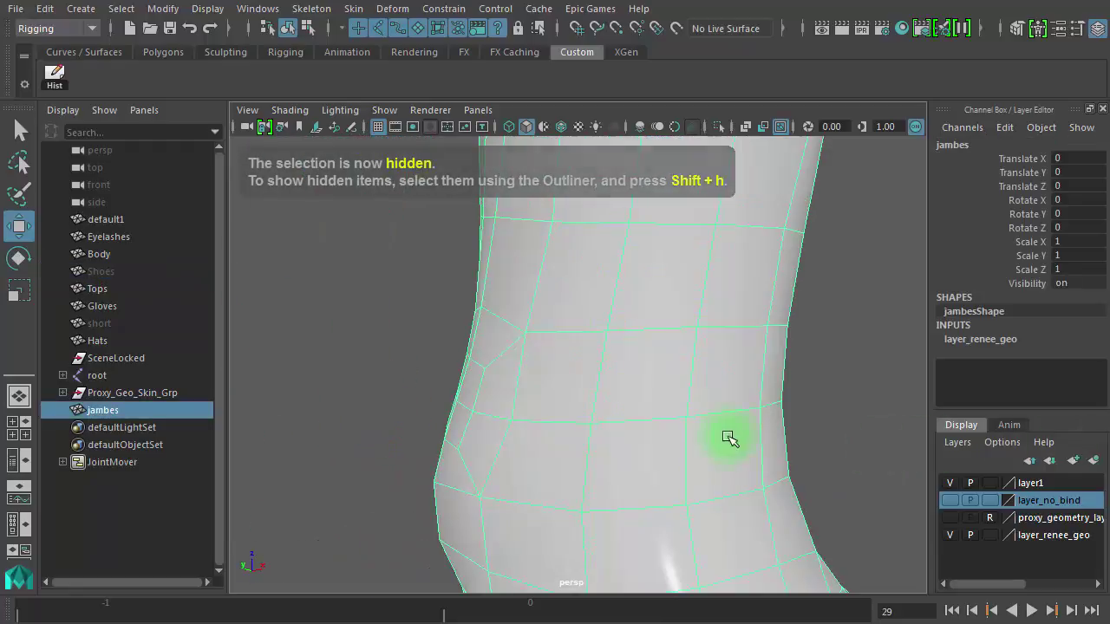
left_click_drag(728, 436, 843, 421, "alt")
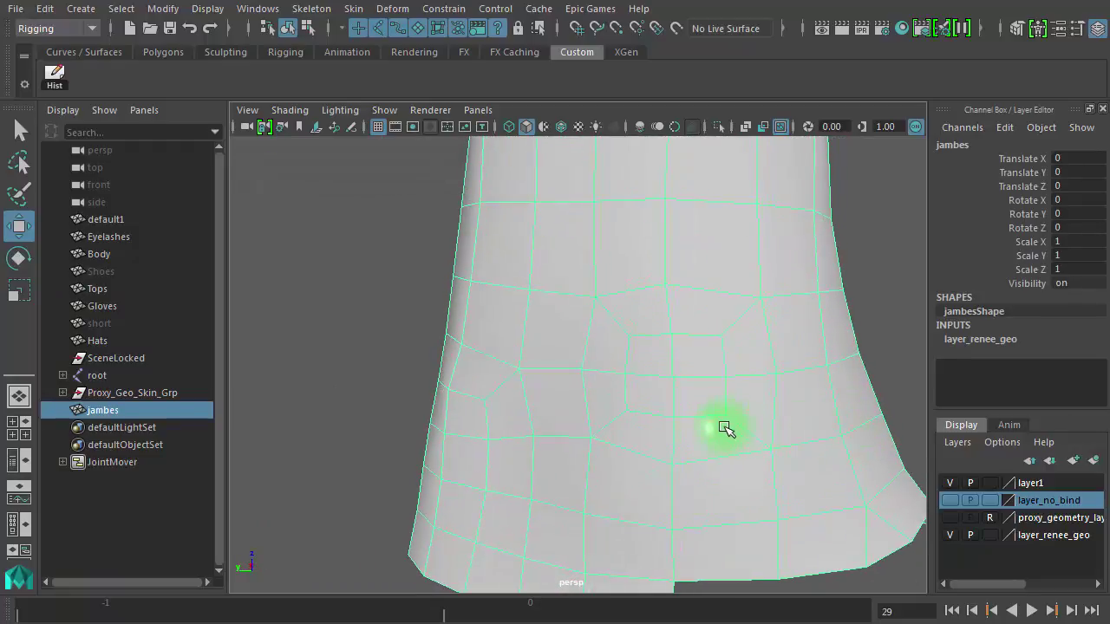
right_click(685, 491)
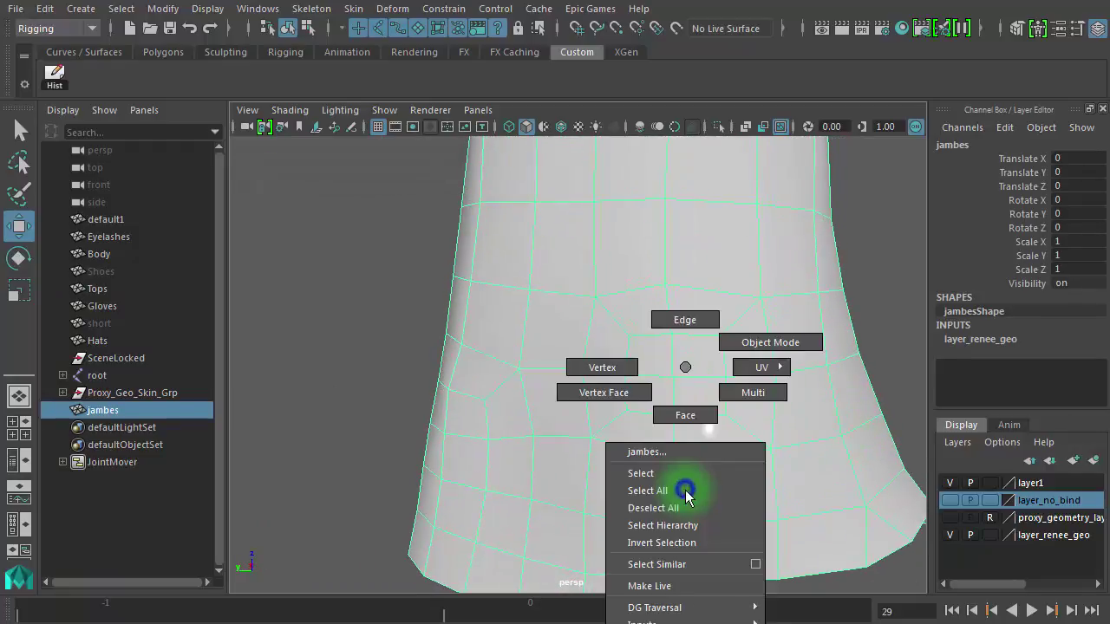
right_click_drag(699, 414, 699, 415)
left_click(711, 451)
left_click(715, 515)
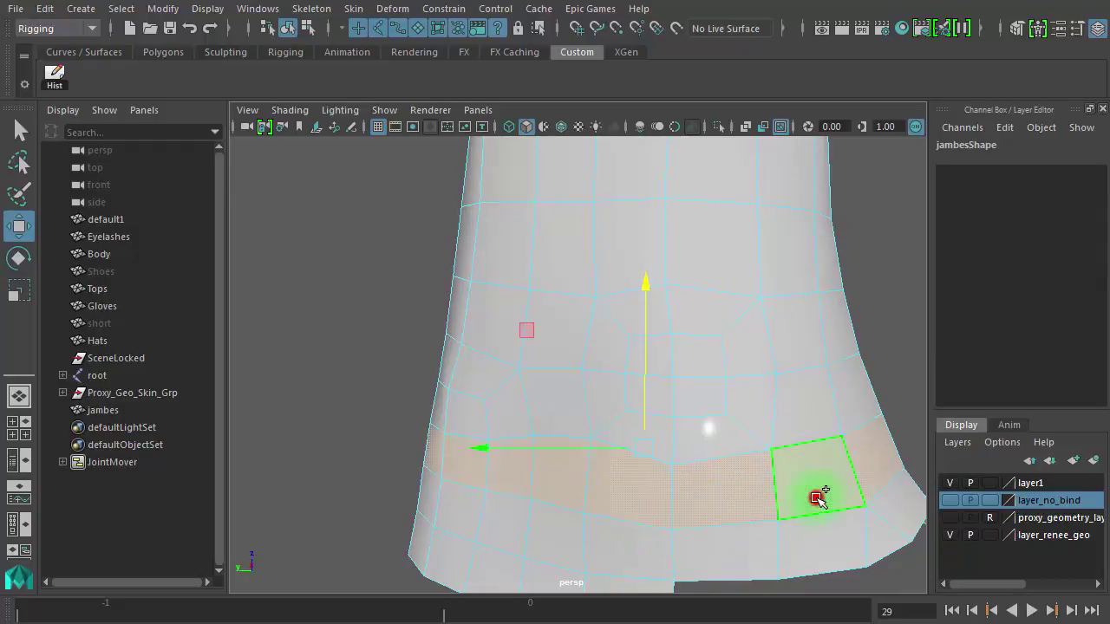
left_click_drag(833, 502, 252, 503, "alt")
right_click_drag(395, 504, 526, 499, "alt")
left_click_drag(426, 496, 560, 438, "alt")
key("Delete")
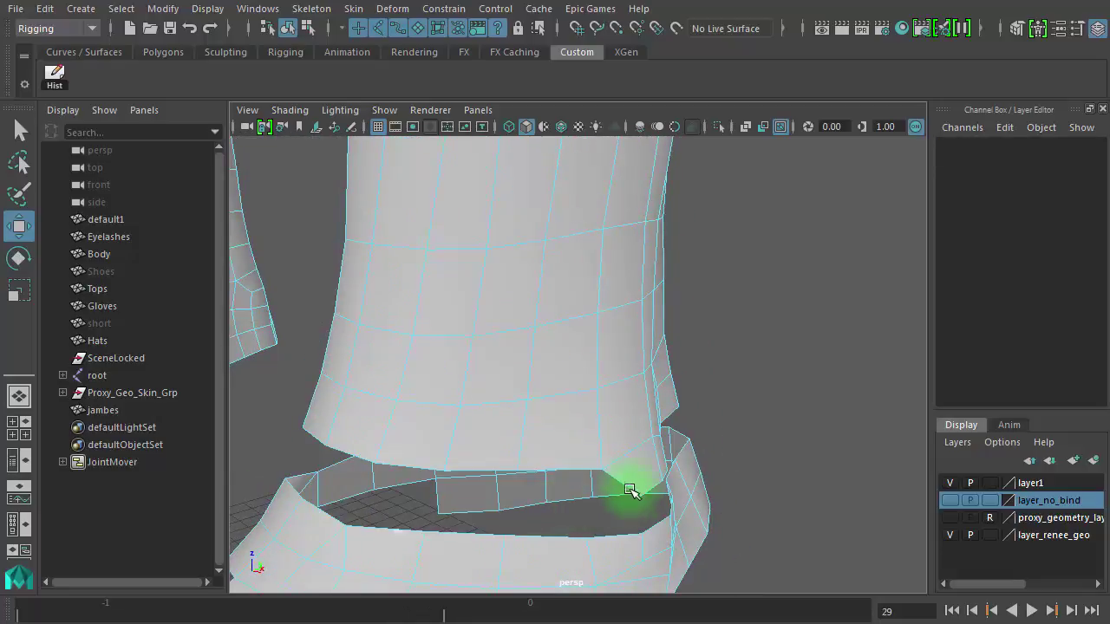
Step: Delete the detached ring of faces left beneath the trimmed ankle
left_click_drag(632, 489, 490, 415, "alt")
left_click(501, 509)
key("Delete")
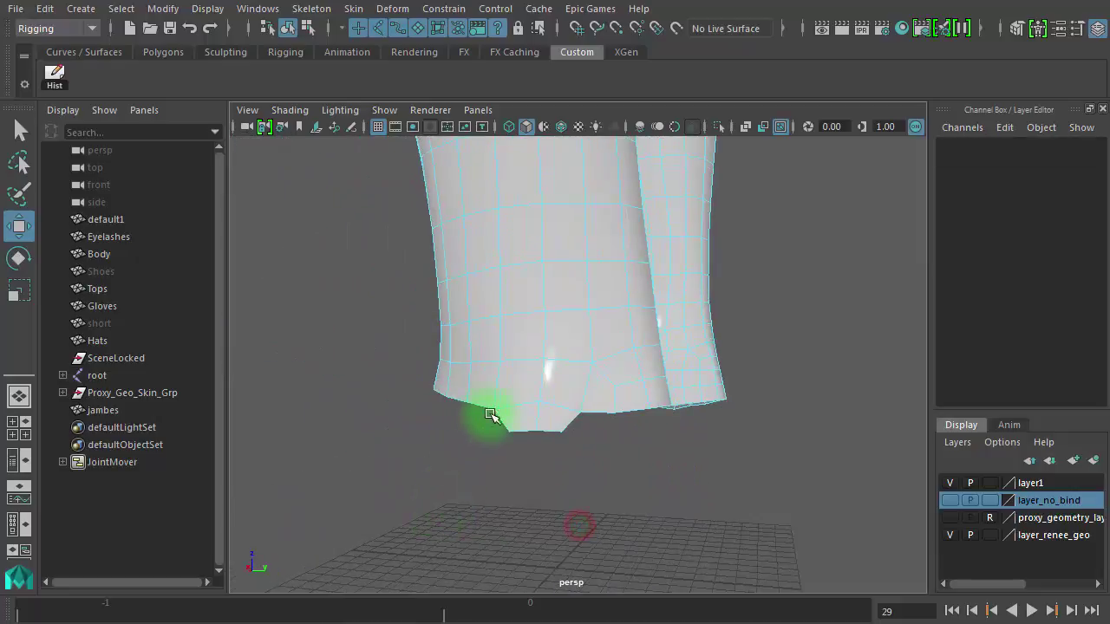
Step: Delete the two faces that protrude below the trimmed ankle edge of jambes
left_click(512, 415)
left_click(568, 427, "shift")
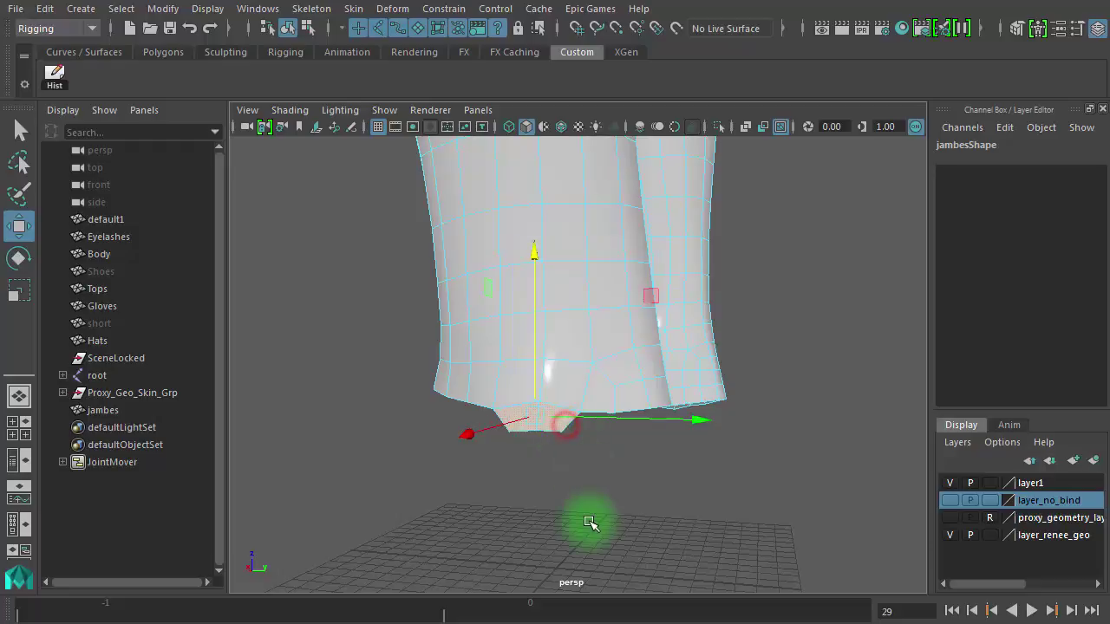
left_click(589, 523)
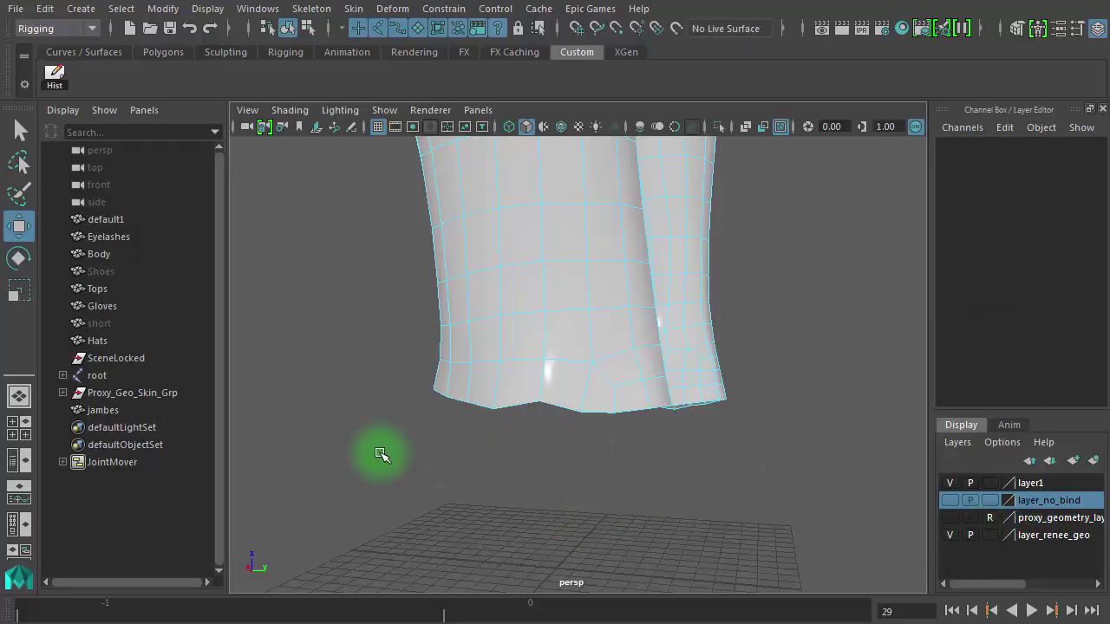
Step: Make the Shoes mesh visible again and check how the trimmed ankle sits inside the shoe collar
left_click(103, 272)
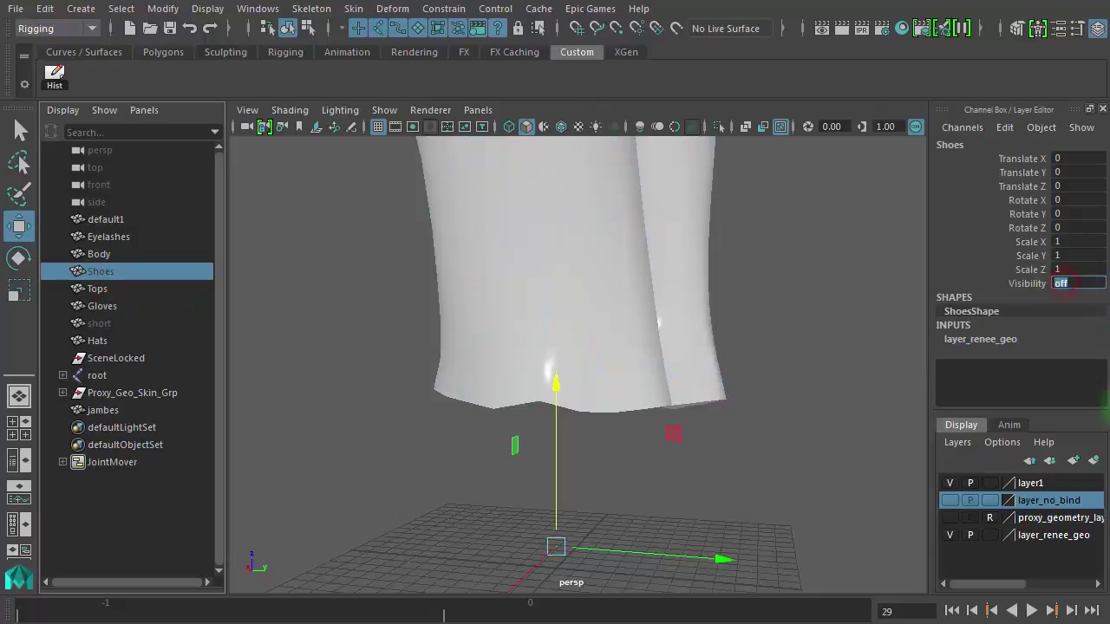
type("1")
key("Return")
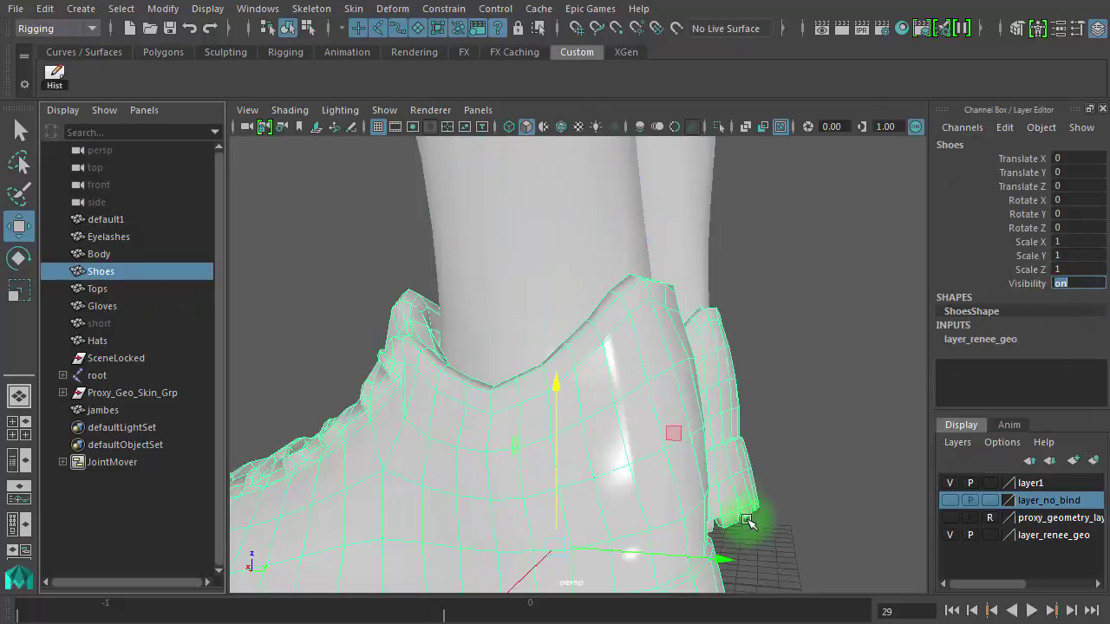
left_click_drag(617, 457, 573, 428, "alt")
right_click_drag(573, 428, 402, 389, "alt")
left_click_drag(542, 411, 656, 431, "alt")
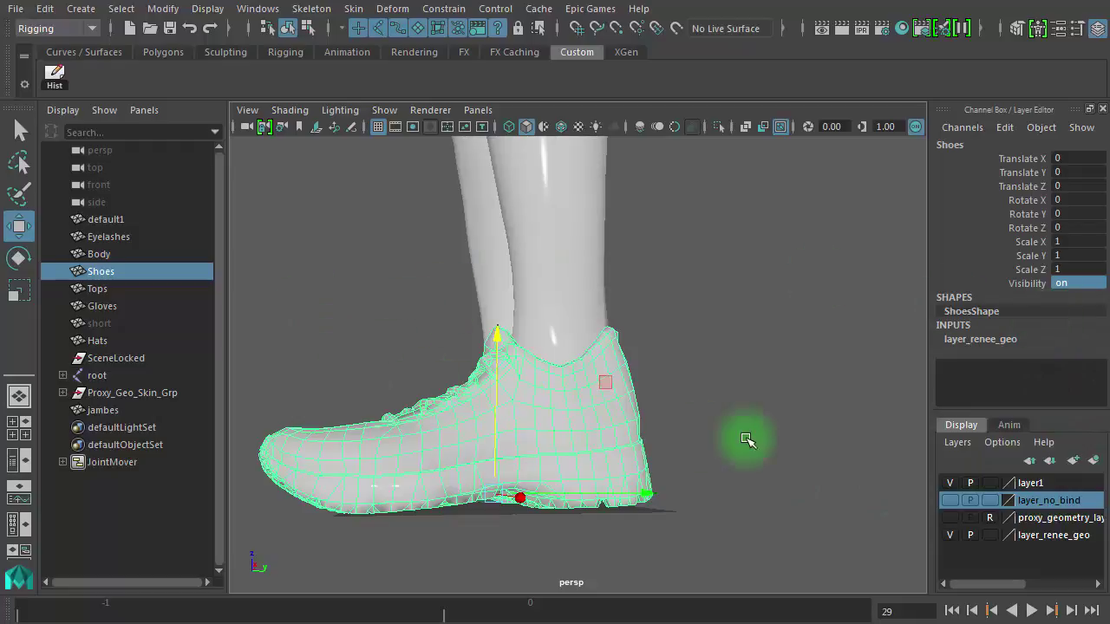
Step: Create a display layer from the selected Shoes mesh and hide that layer
left_click(1098, 461)
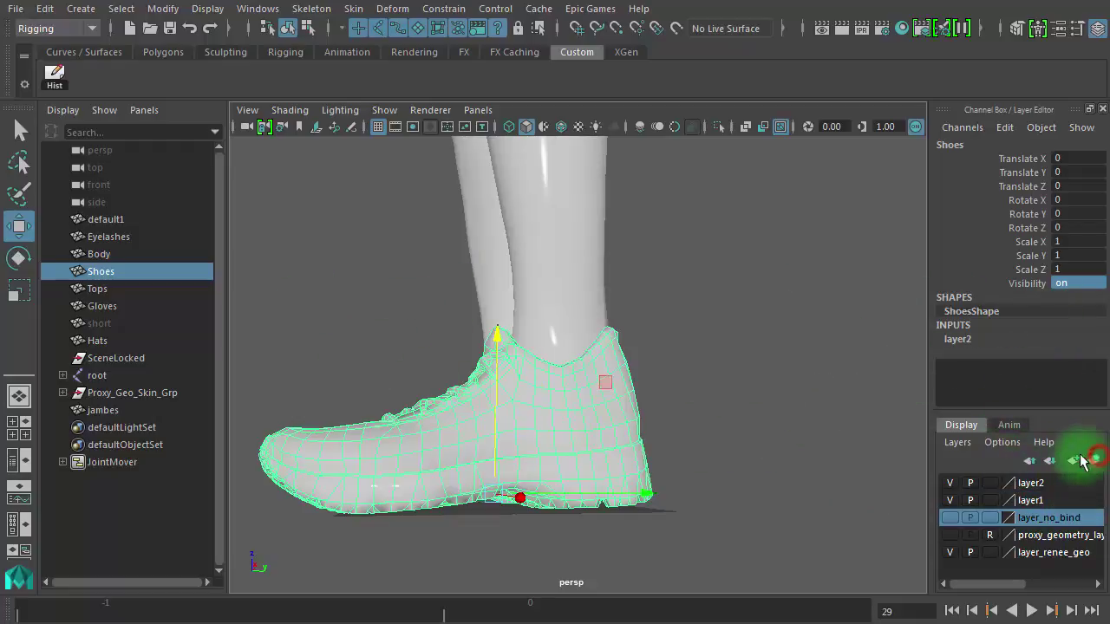
left_click(949, 483)
left_click(688, 370)
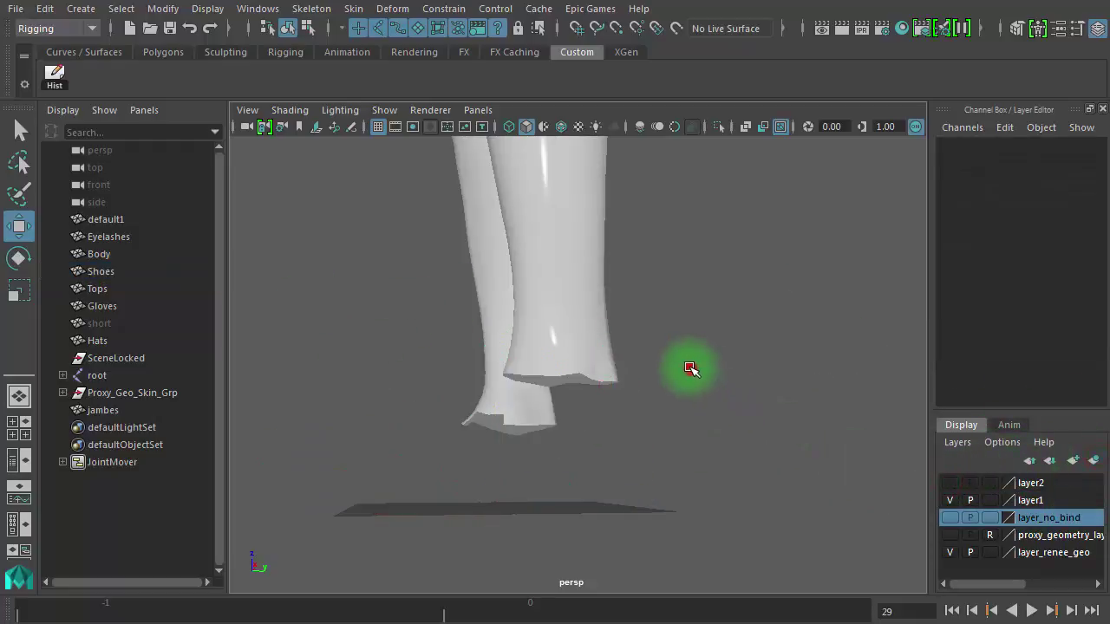
Step: Delete the horizontal face loop around the other ankle of jambes, along with the detached ring of faces beneath it
left_click(580, 364)
left_click_drag(576, 499, 404, 449, "alt")
right_click_drag(436, 454, 869, 512, "alt")
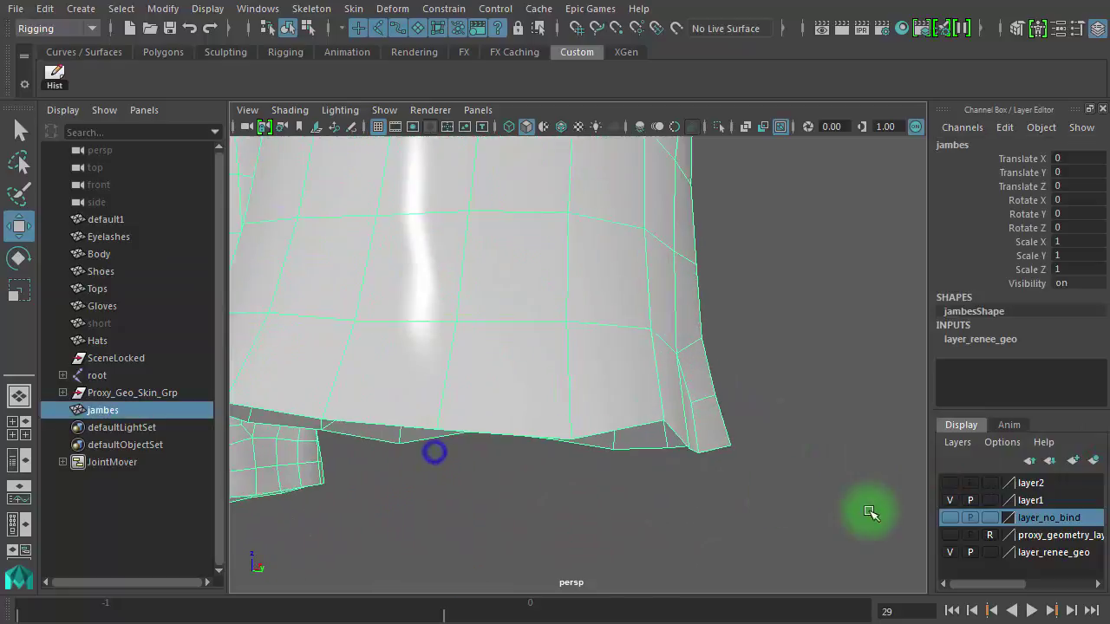
left_click_drag(630, 472, 1109, 458, "alt")
left_click_drag(555, 481, 664, 575, "alt")
right_click(511, 500)
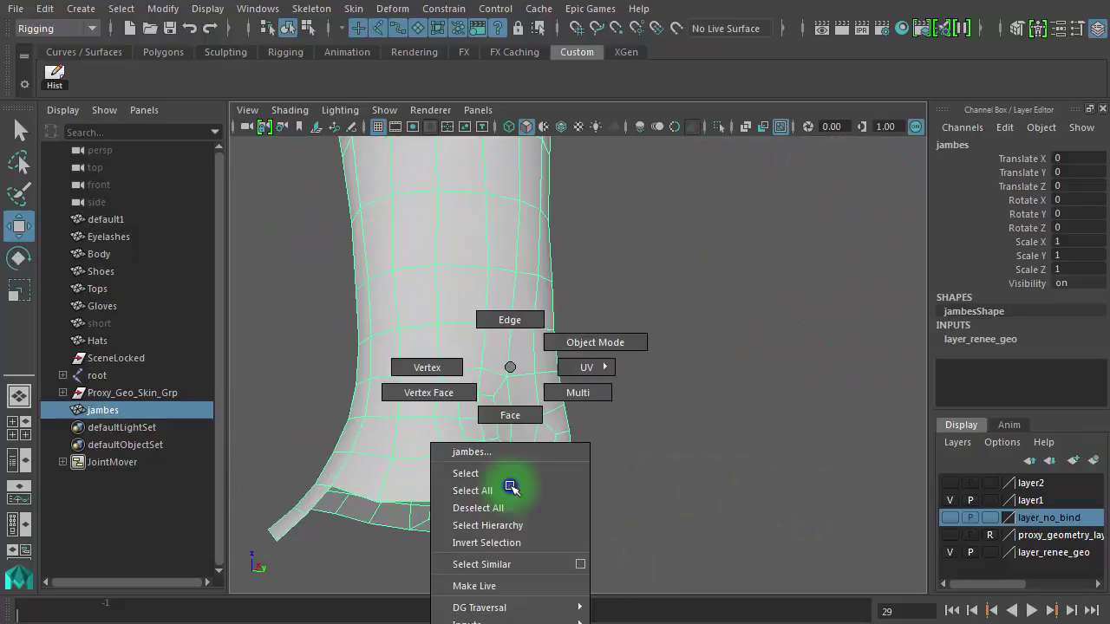
left_click(512, 417)
left_click(501, 481)
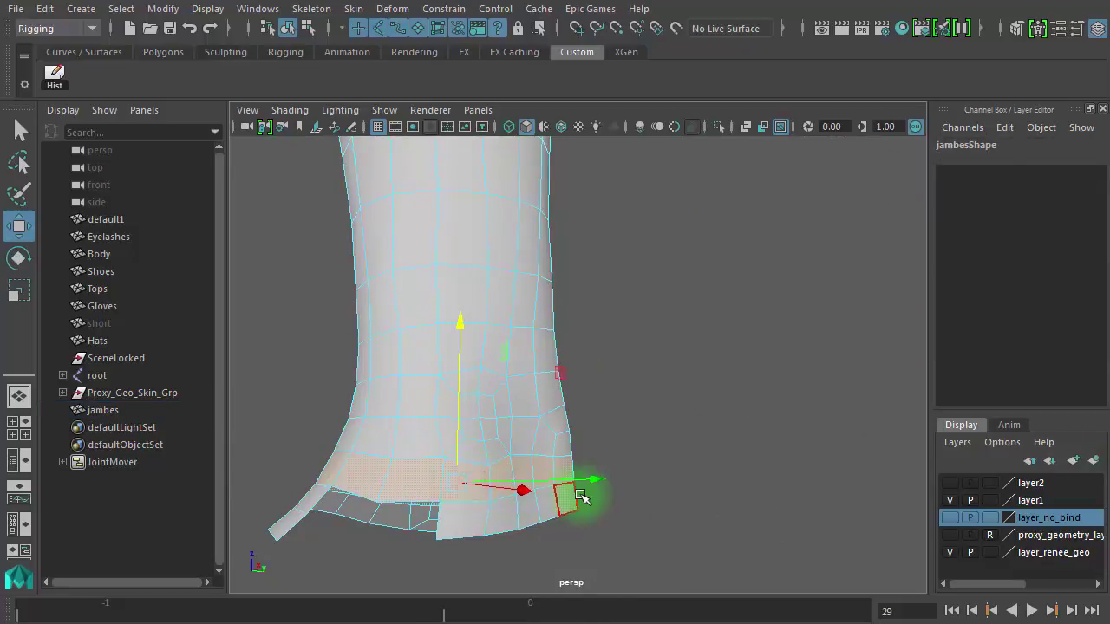
key("Delete")
left_click(451, 521)
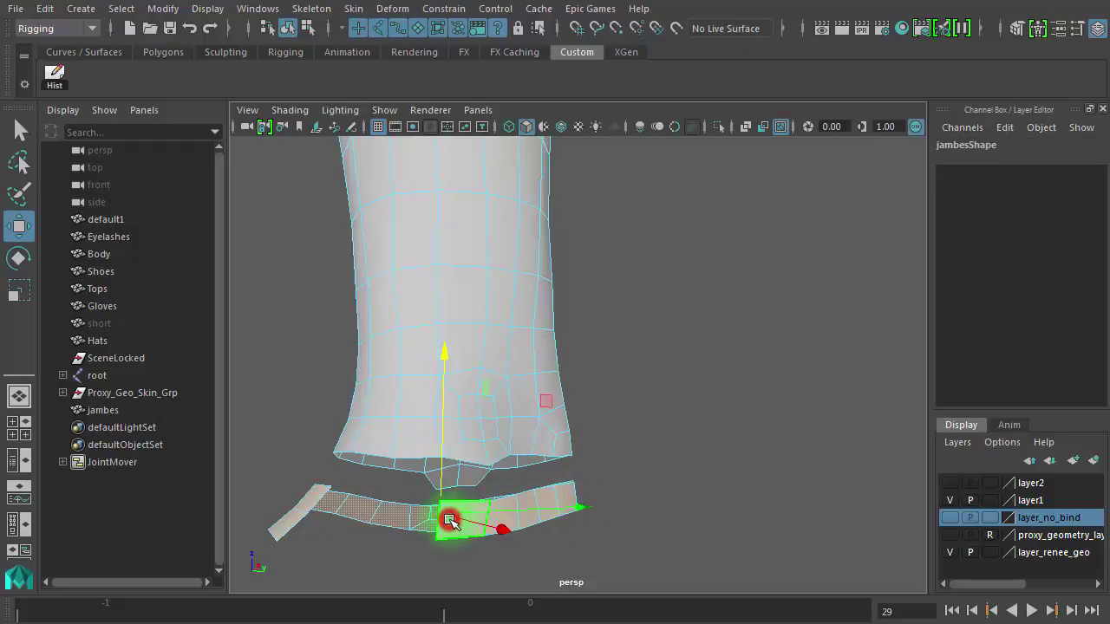
key("Delete")
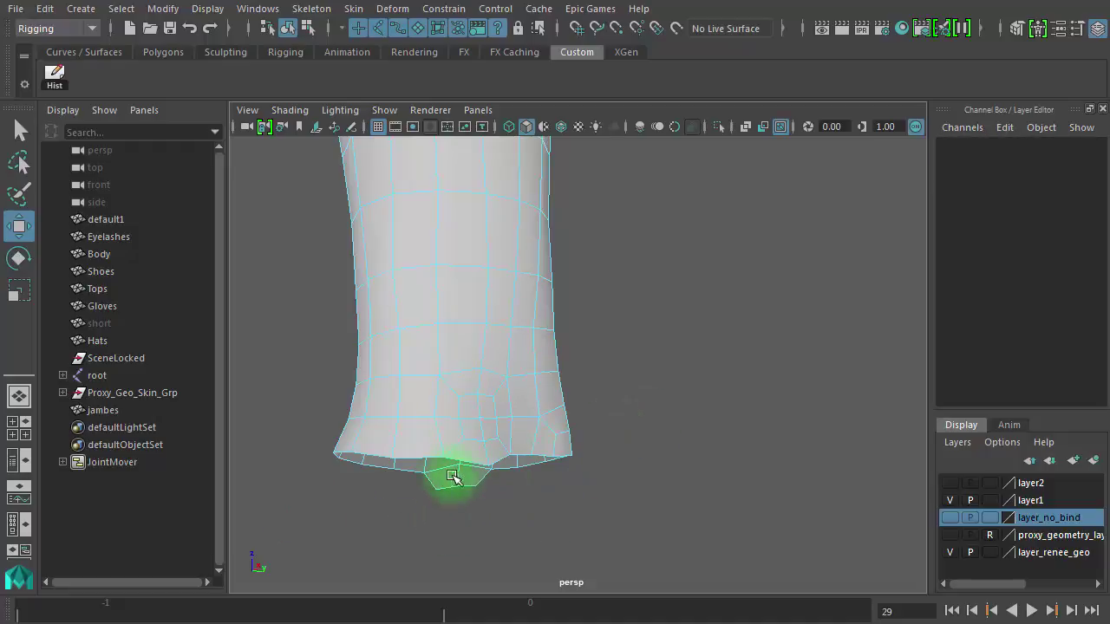
Step: Select and delete the two faces protruding below the second ankle's trimmed edge
left_click(441, 486)
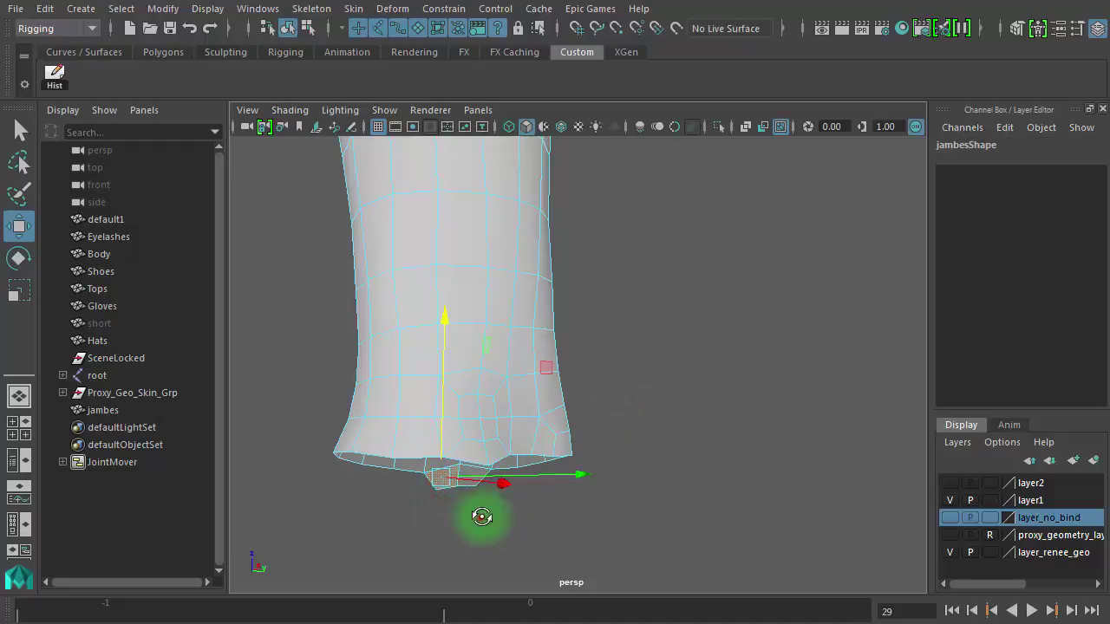
left_click_drag(482, 517, 457, 425, "alt")
left_click(694, 515)
key("f")
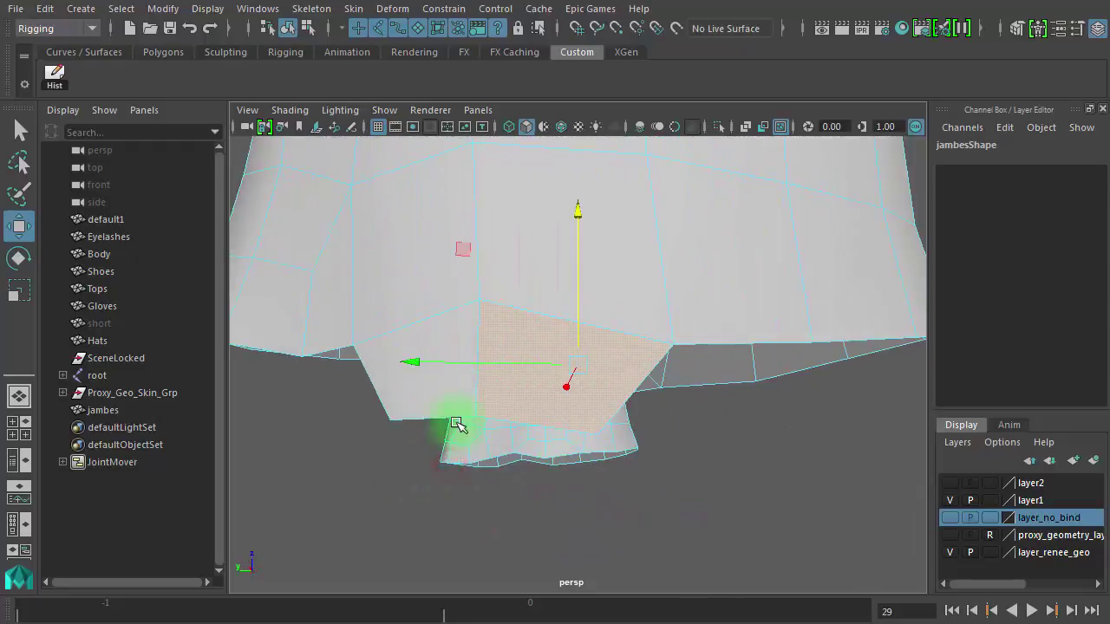
left_click(427, 355, "shift")
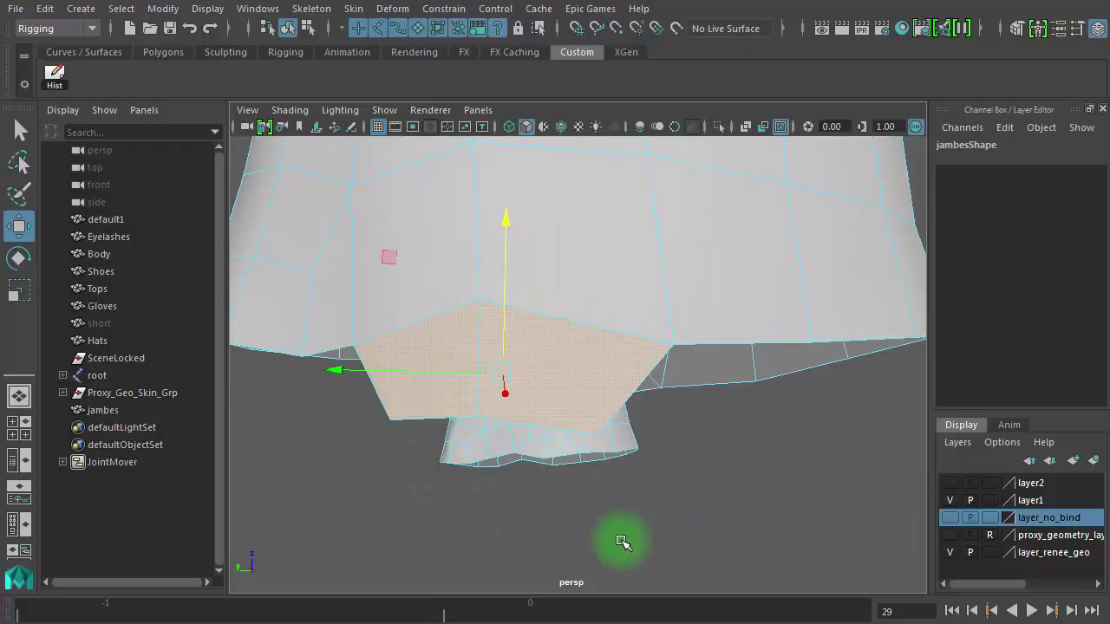
key("Delete")
Step: Show the shoes' display layer, inspect both trimmed ankles against the shoes, and return jambes to object selection
left_click(956, 485)
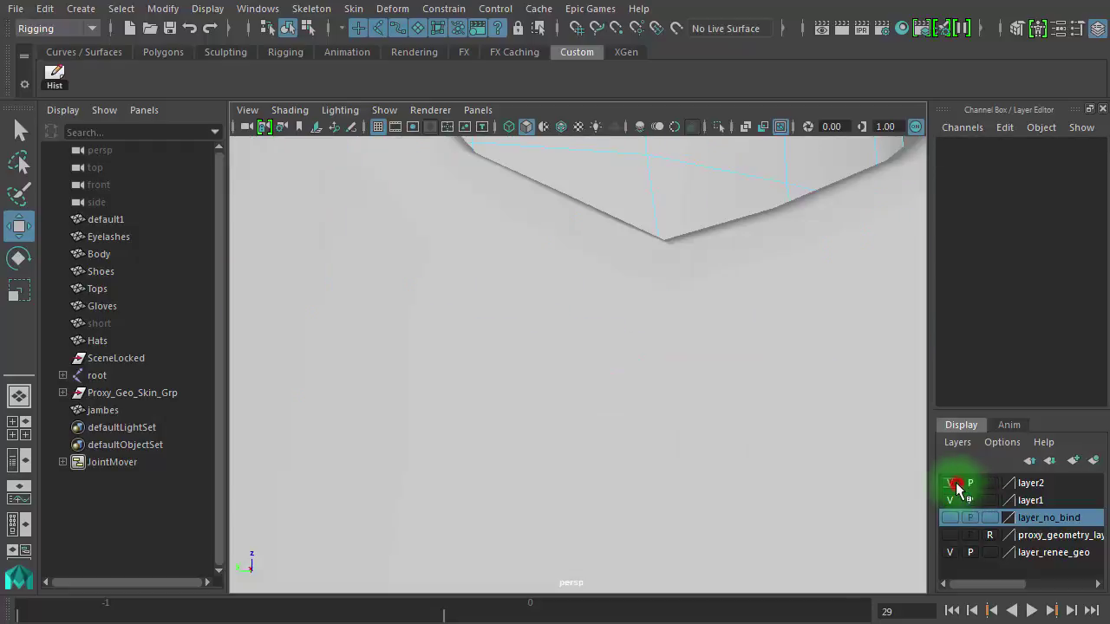
right_click_drag(634, 434, 19, 376, "alt")
left_click_drag(470, 411, 637, 429, "alt")
right_click_drag(643, 429, 34, 384, "alt")
left_click_drag(575, 431, 345, 476, "alt")
right_click_drag(746, 434, 908, 428, "alt")
right_click_drag(716, 371, 766, 324)
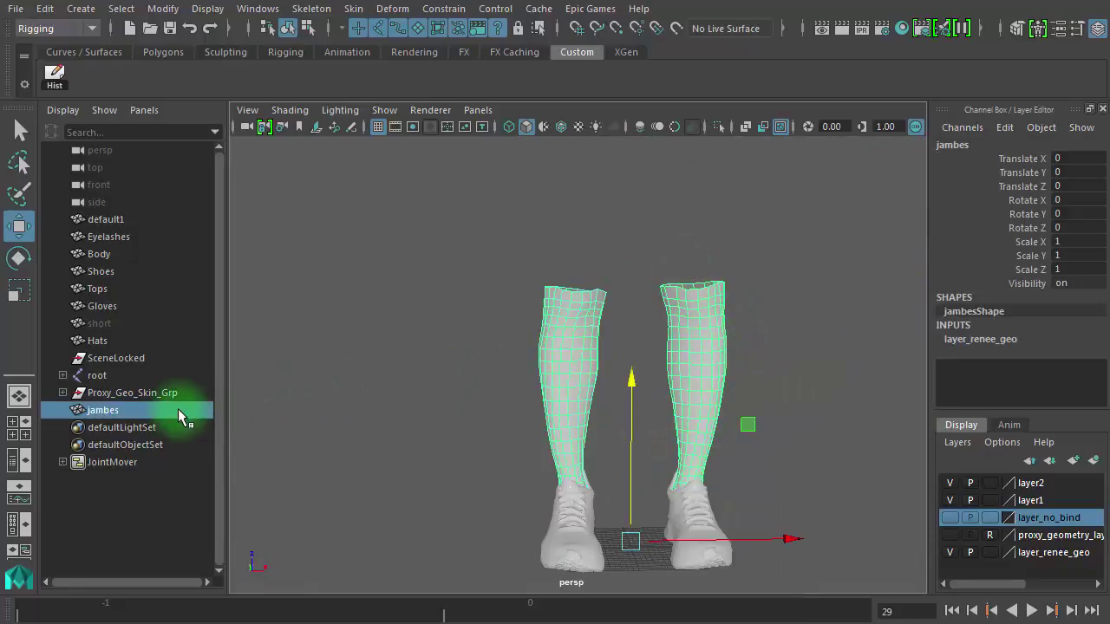
Step: Delete the construction history of jambes and turn the mesh's visibility off
left_click(699, 341)
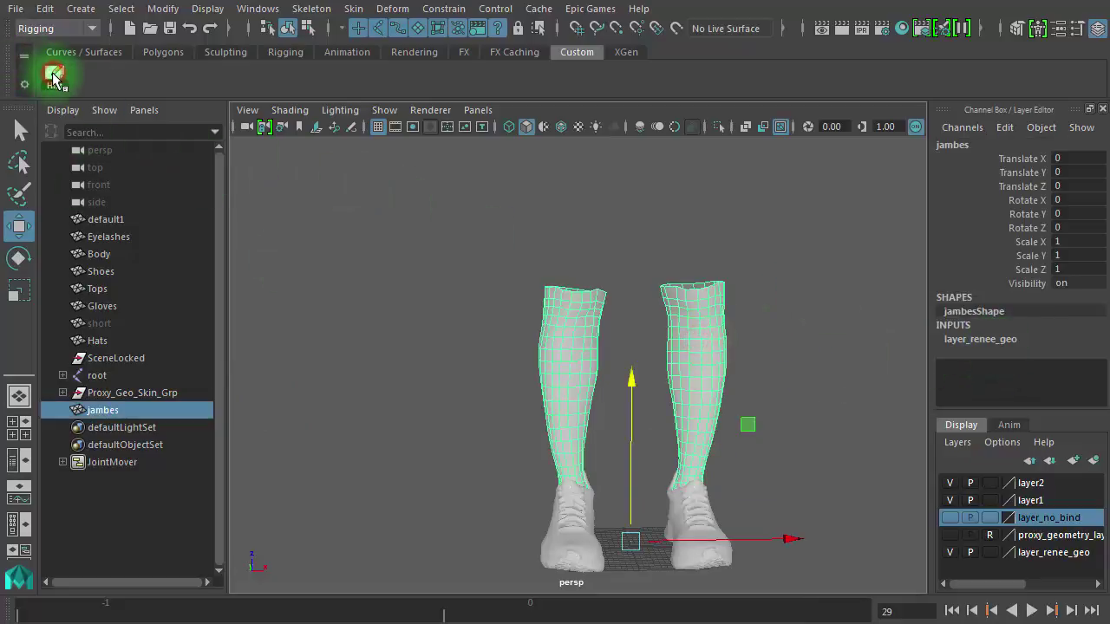
left_click(879, 347)
left_click(711, 356)
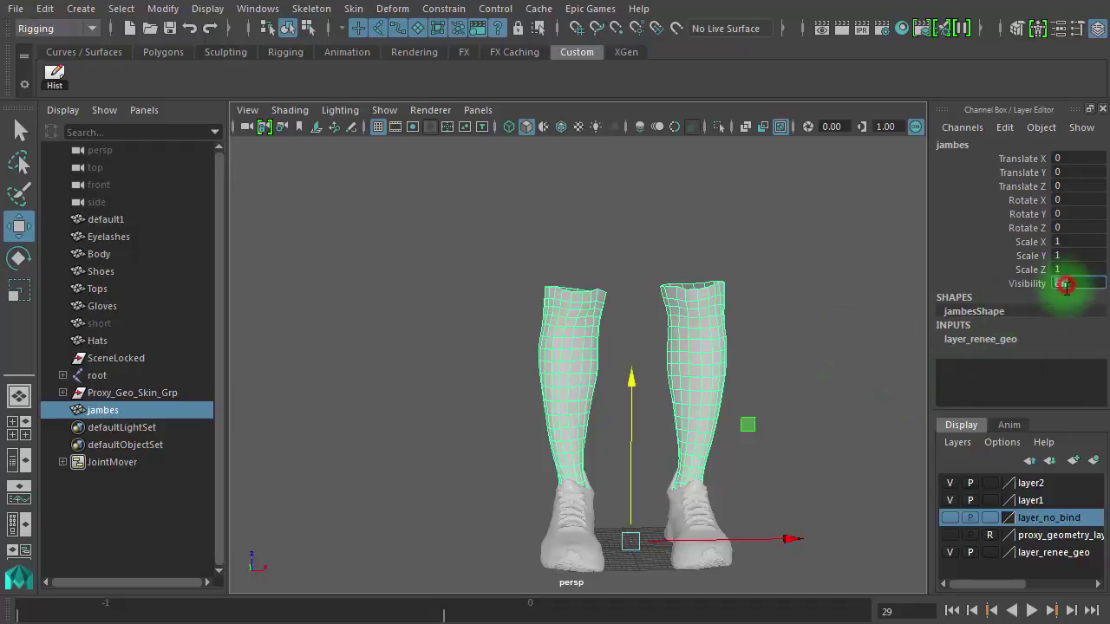
key("Return")
left_click(682, 422)
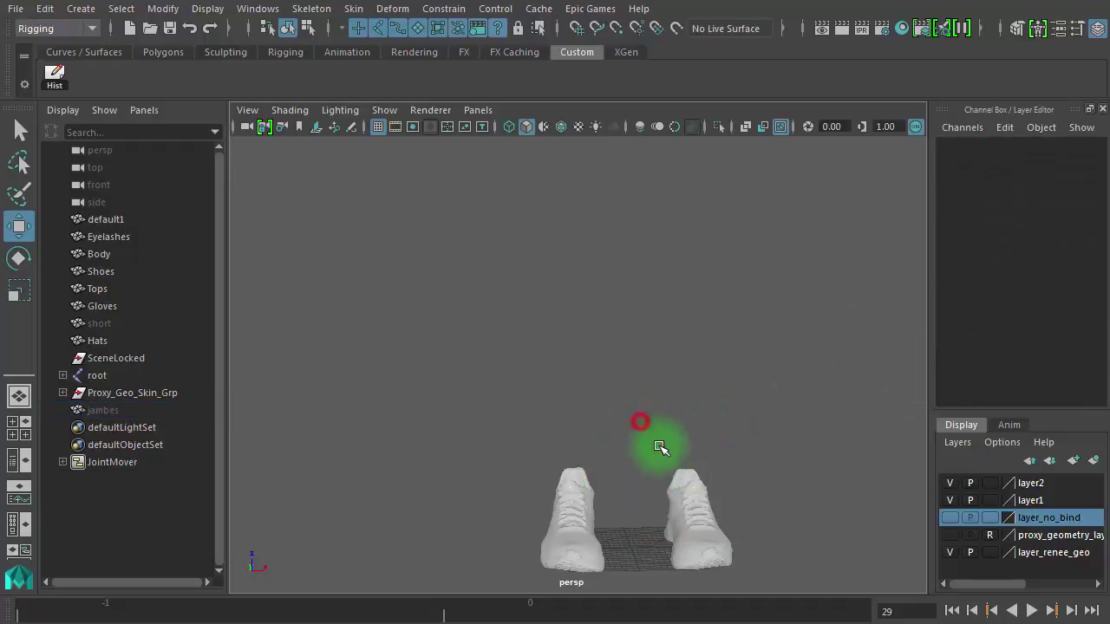
Step: Select the centre vertex of one shoe's insole on the Shoes mesh and convert the selection to its surrounding faces
left_click_drag(656, 446, 552, 508, "alt")
left_click_drag(663, 507, 678, 434, "alt")
right_click_drag(678, 434, 691, 447, "alt")
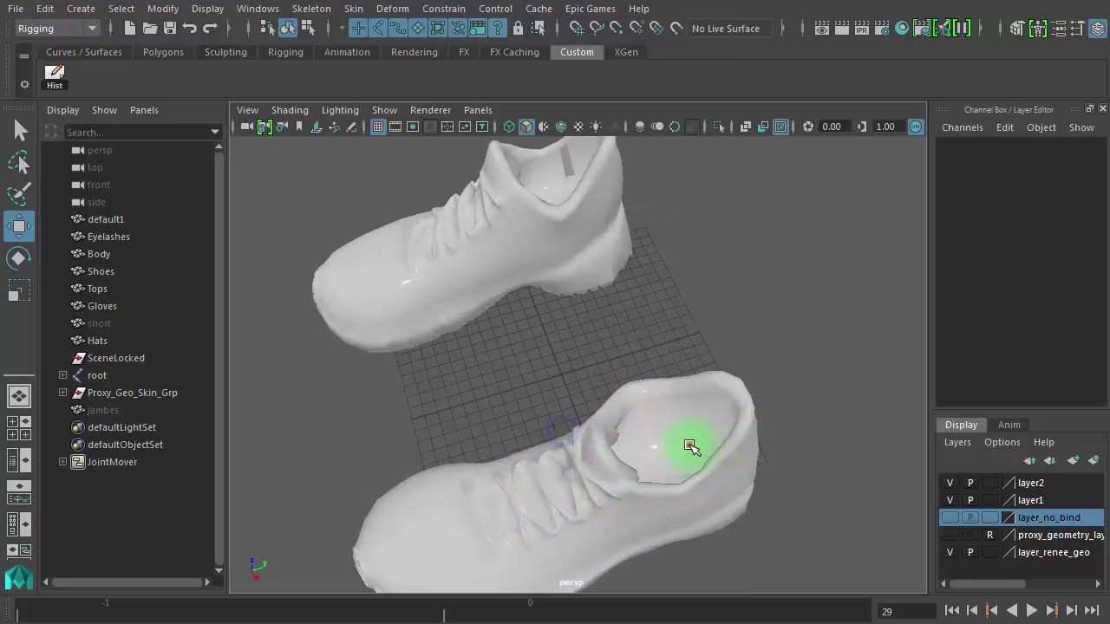
left_click(689, 446)
right_click_drag(632, 465, 824, 469, "alt")
left_click_drag(750, 486, 657, 463, "alt")
middle_click_drag(494, 393, 559, 251, "alt")
left_click_drag(541, 390, 528, 430, "alt")
right_click_drag(543, 438, 590, 368, "alt")
right_click_drag(591, 367, 503, 369)
left_click(509, 414)
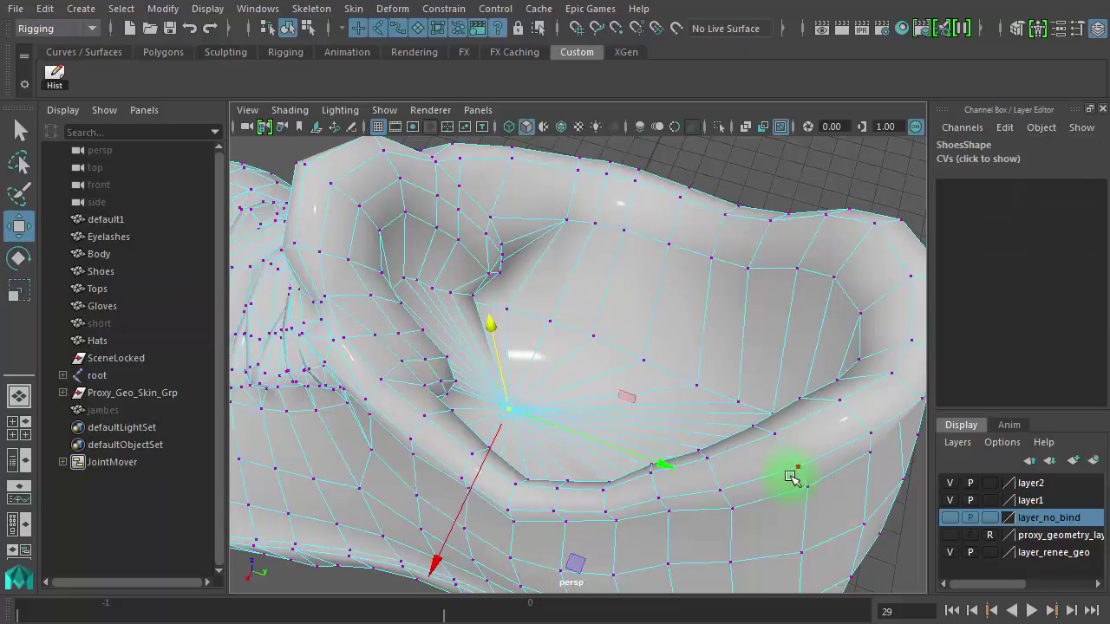
key("ctrl+F11")
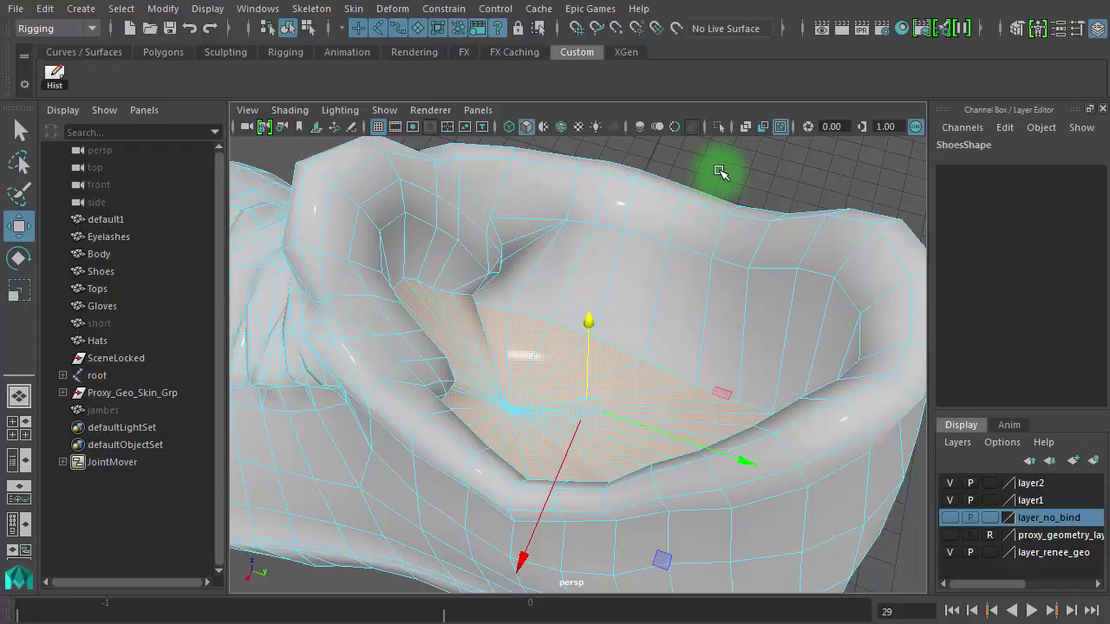
right_click(718, 173, "shift")
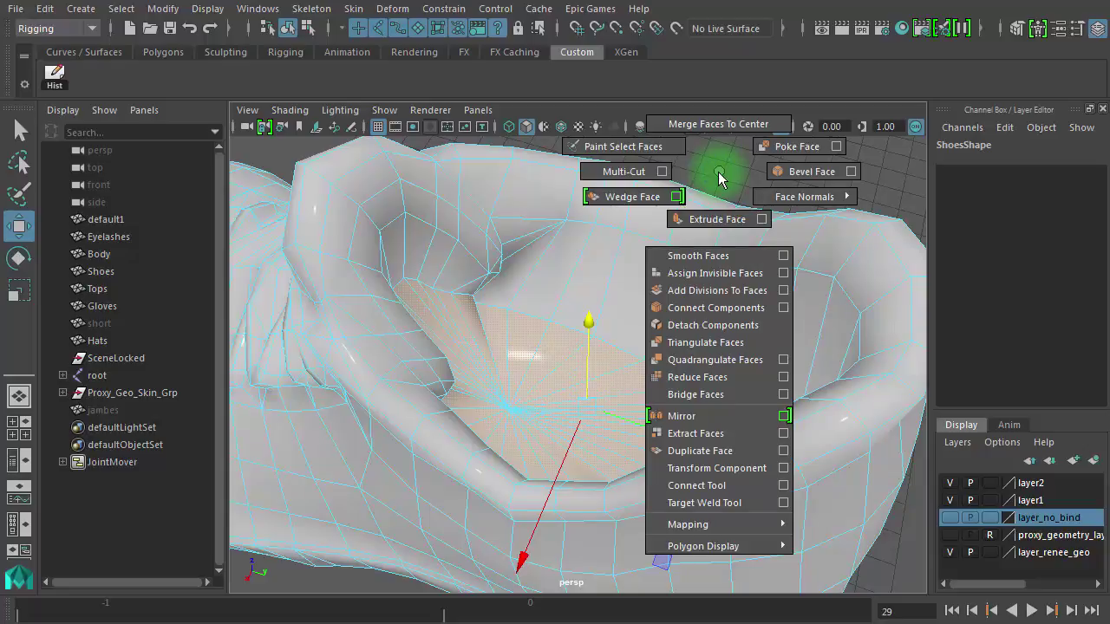
right_click(719, 174, "ctrl")
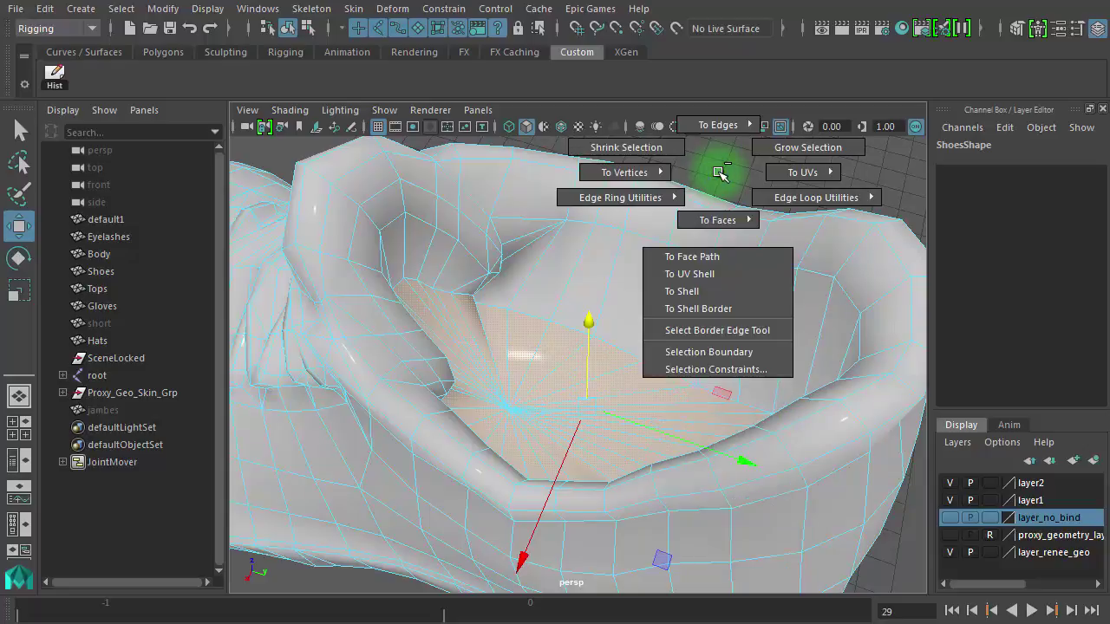
right_click_drag(719, 172, 719, 203, "ctrl")
right_click_drag(722, 177, 725, 219, "ctrl")
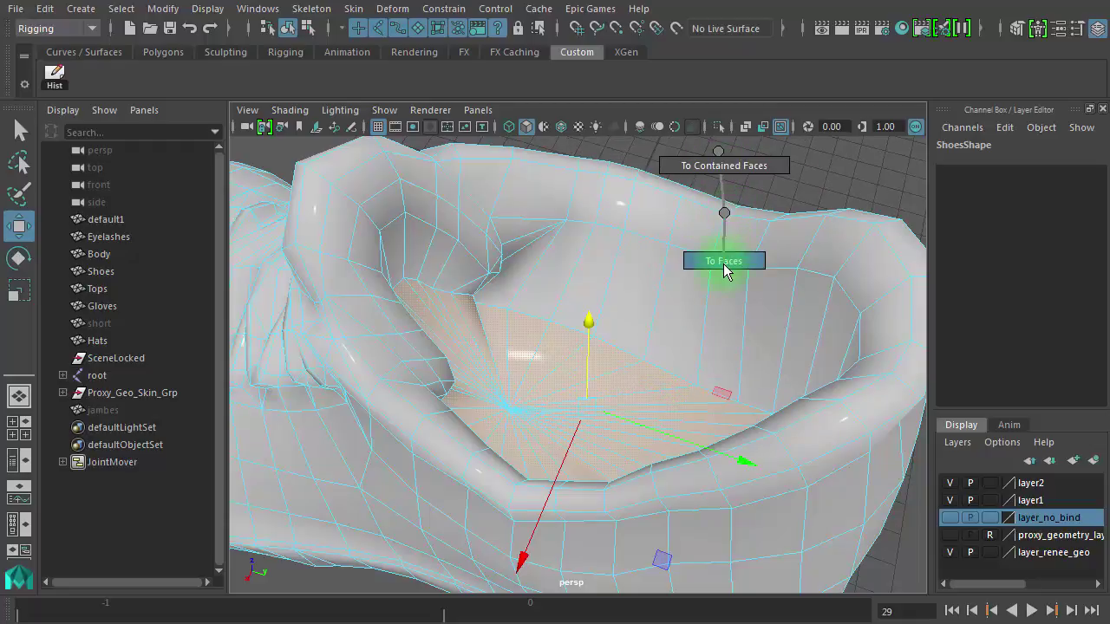
right_click_drag(723, 264, 724, 264, "ctrl")
left_click(754, 196)
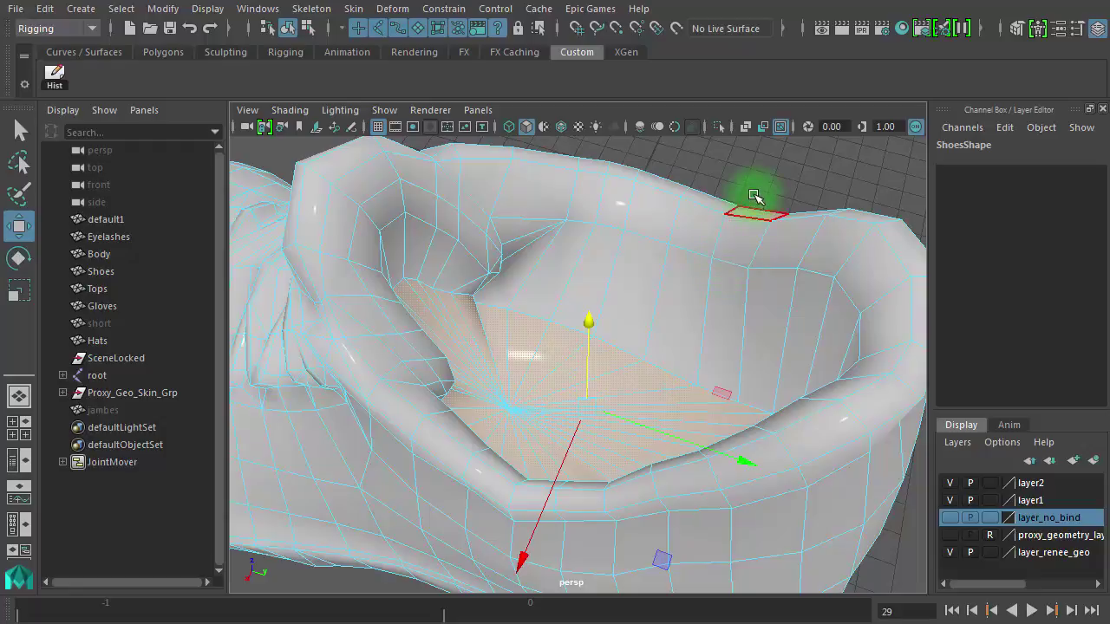
Step: Expand the insole selection to the inner wall faces by converting to vertices and back to faces, and delete these faces
right_click_drag(760, 174, 629, 175, "ctrl")
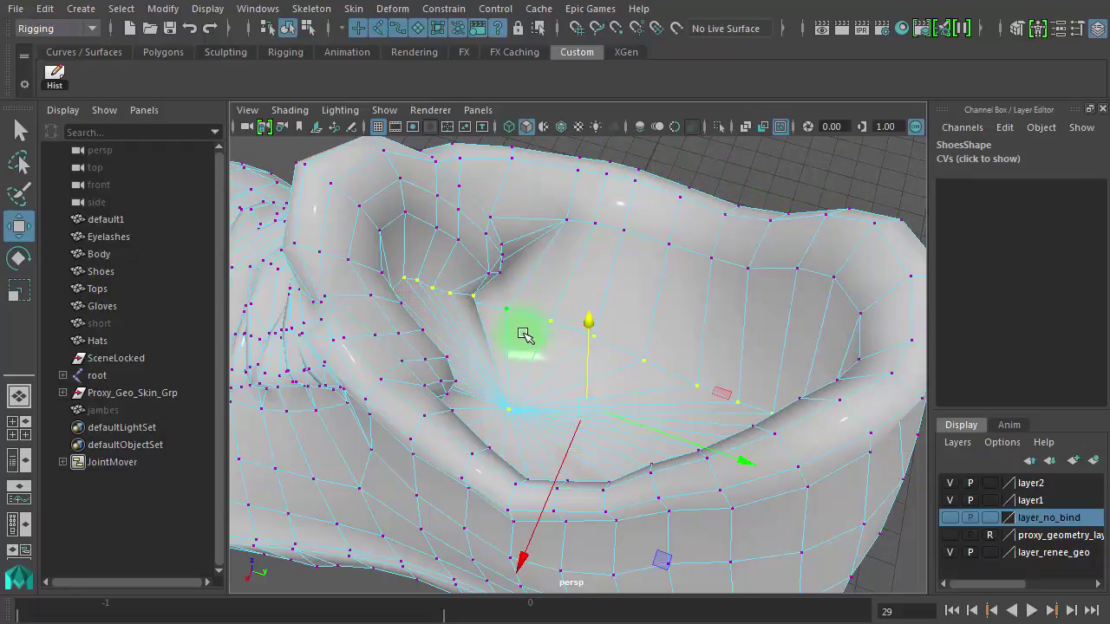
right_click_drag(806, 179, 805, 278, "ctrl")
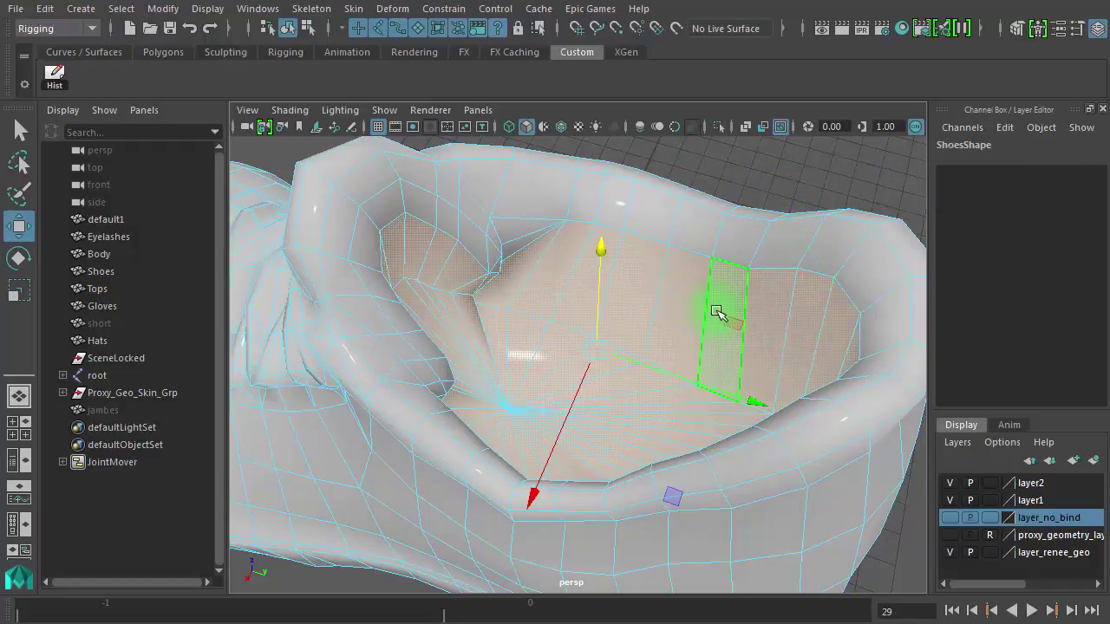
mouse_move(714, 339)
left_mouse_down("alt")
mouse_move(633, 342)
mouse_move(691, 322)
mouse_move(726, 324)
left_mouse_up("alt")
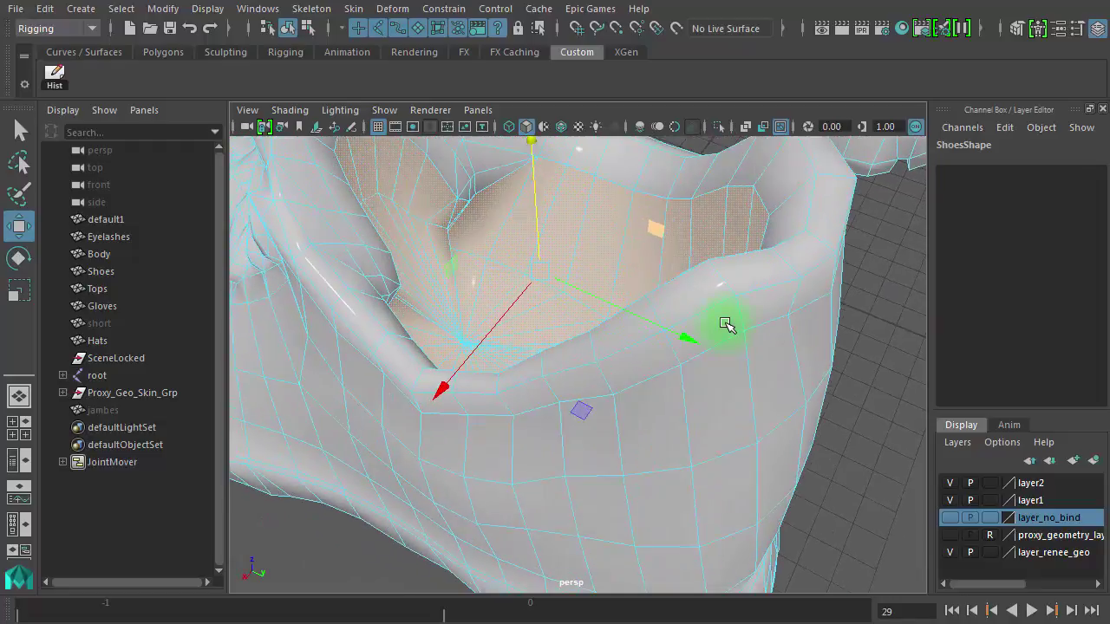
middle_click_drag(725, 324, 721, 371, "alt")
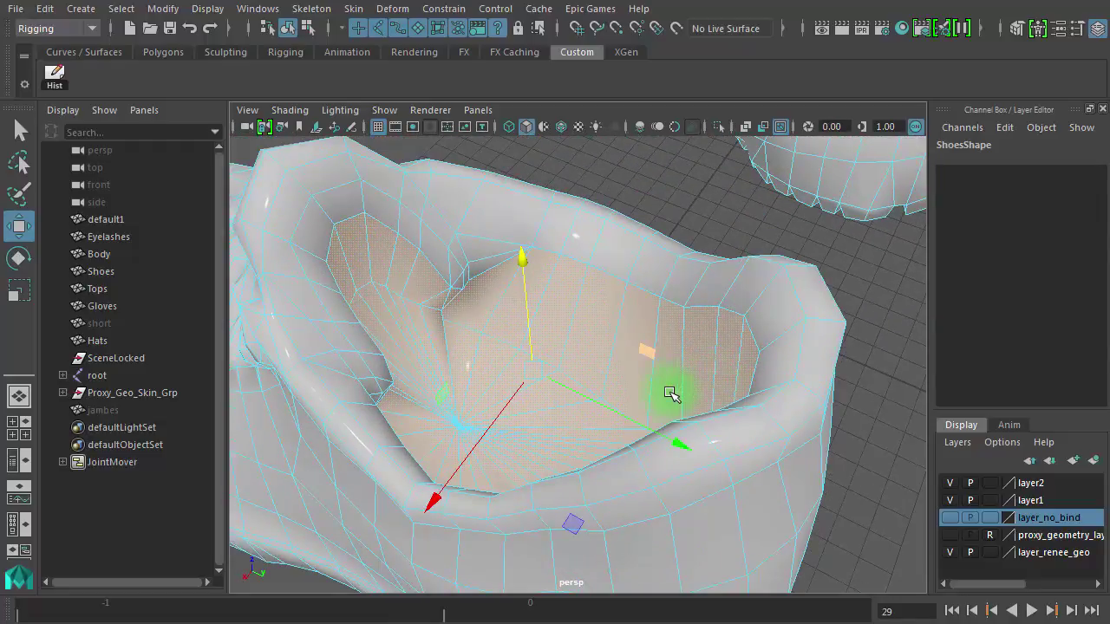
key("Delete")
Step: Select the centre vertex of the other shoe's insole and convert the selection to its surrounding faces
mouse_move(665, 398)
right_mouse_down("alt")
mouse_move(582, 404)
mouse_move(485, 436)
right_mouse_up("alt")
mouse_move(486, 437)
left_mouse_down("alt")
mouse_move(494, 449)
mouse_move(463, 473)
mouse_move(449, 435)
mouse_move(572, 402)
mouse_move(404, 563)
mouse_move(589, 503)
left_mouse_up("alt")
right_click_drag(615, 474, 1014, 459, "alt")
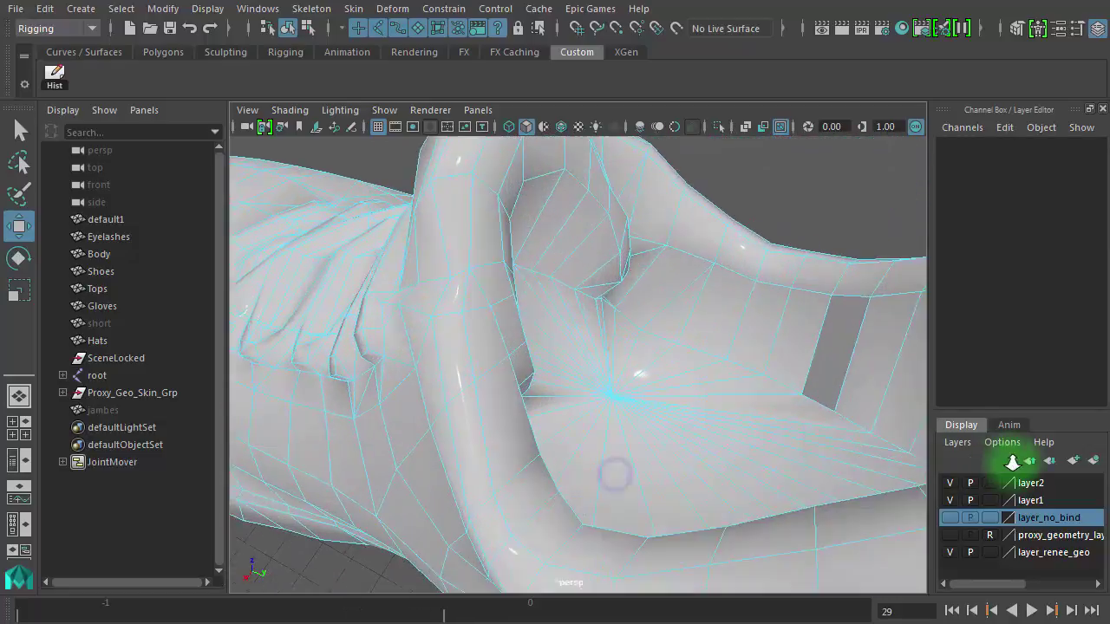
right_click_drag(661, 423, 603, 385)
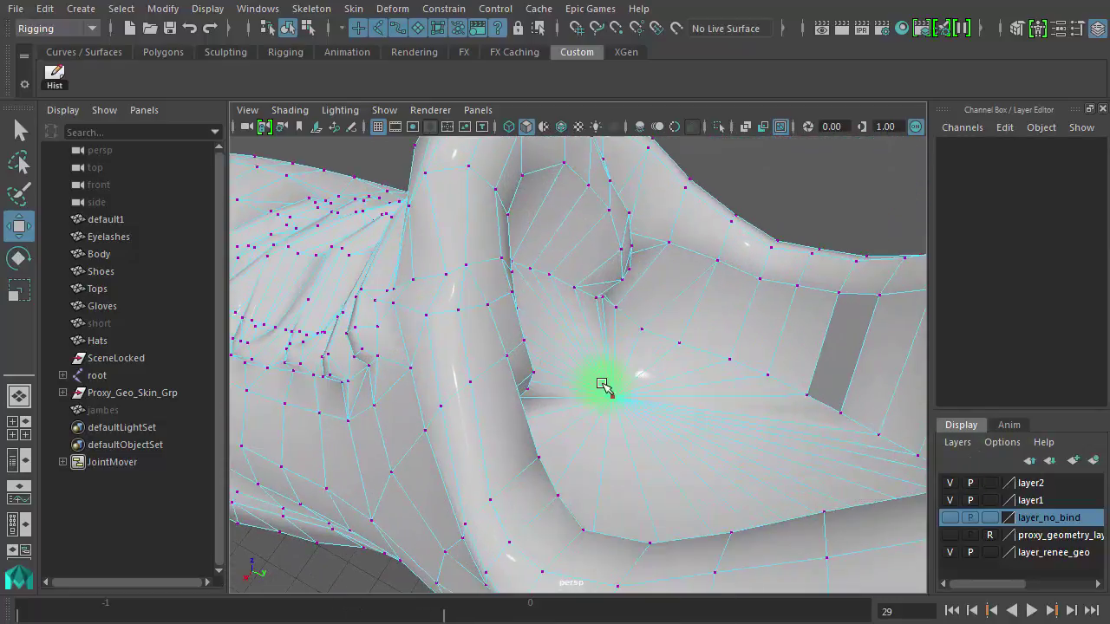
left_click(612, 400)
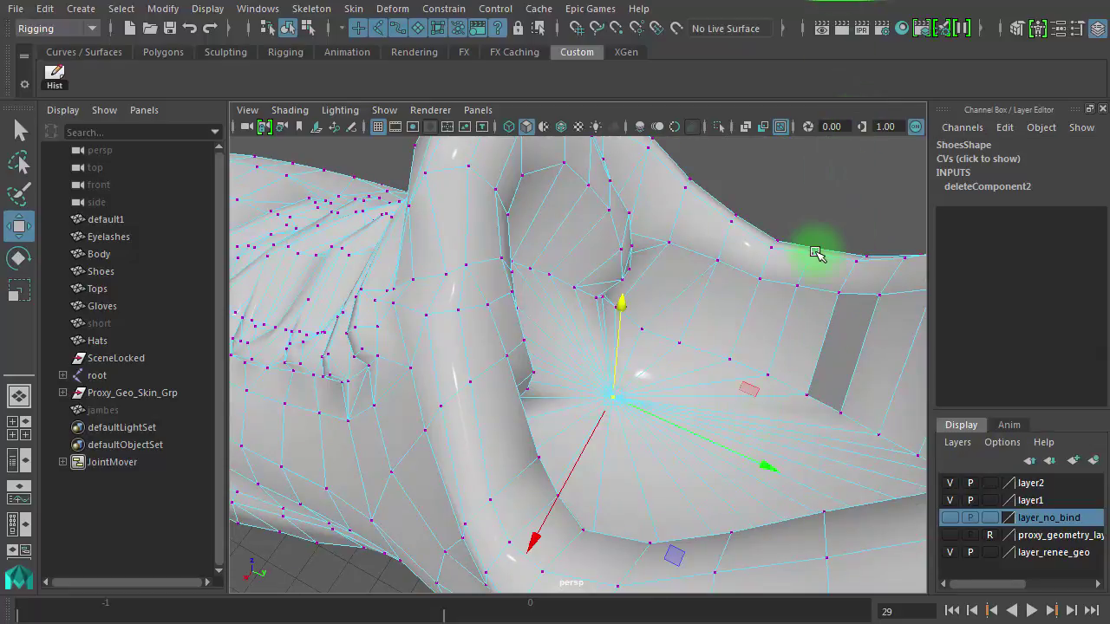
key("ctrl+F11")
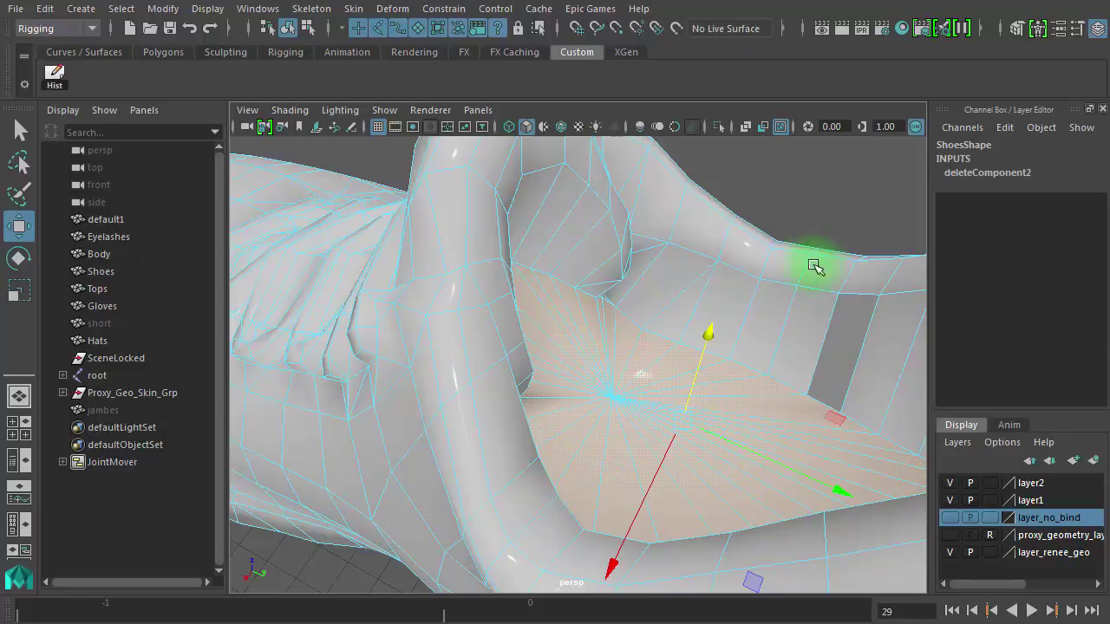
Step: Expand the other shoe's insole selection to its inner wall faces and delete them
left_click_drag(815, 265, 573, 398, "alt")
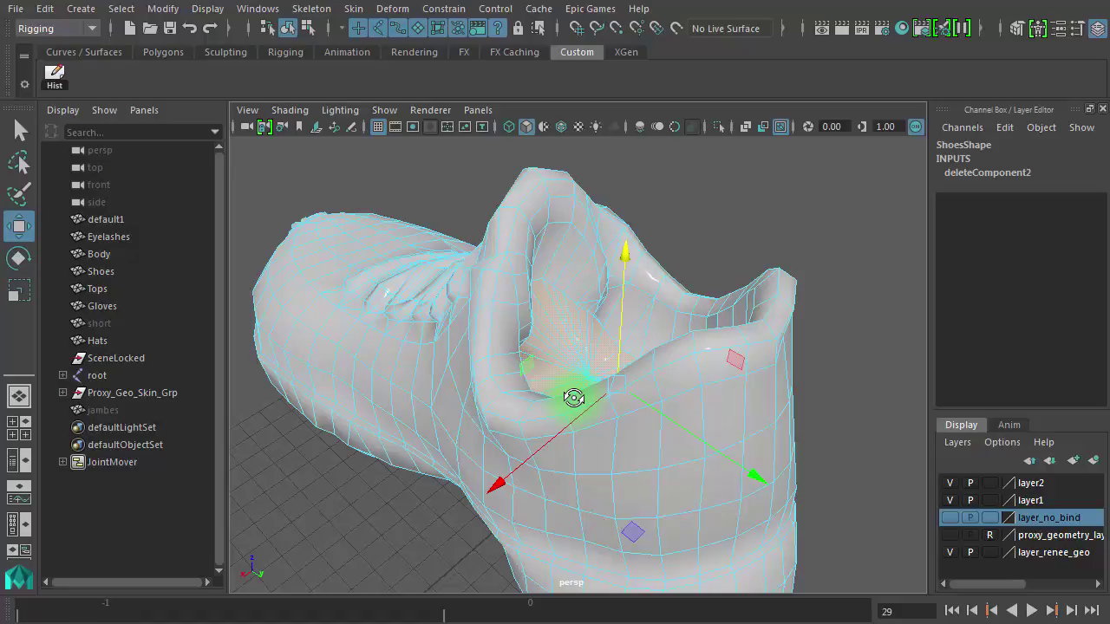
left_click_drag(573, 398, 573, 398, "alt")
key("Delete")
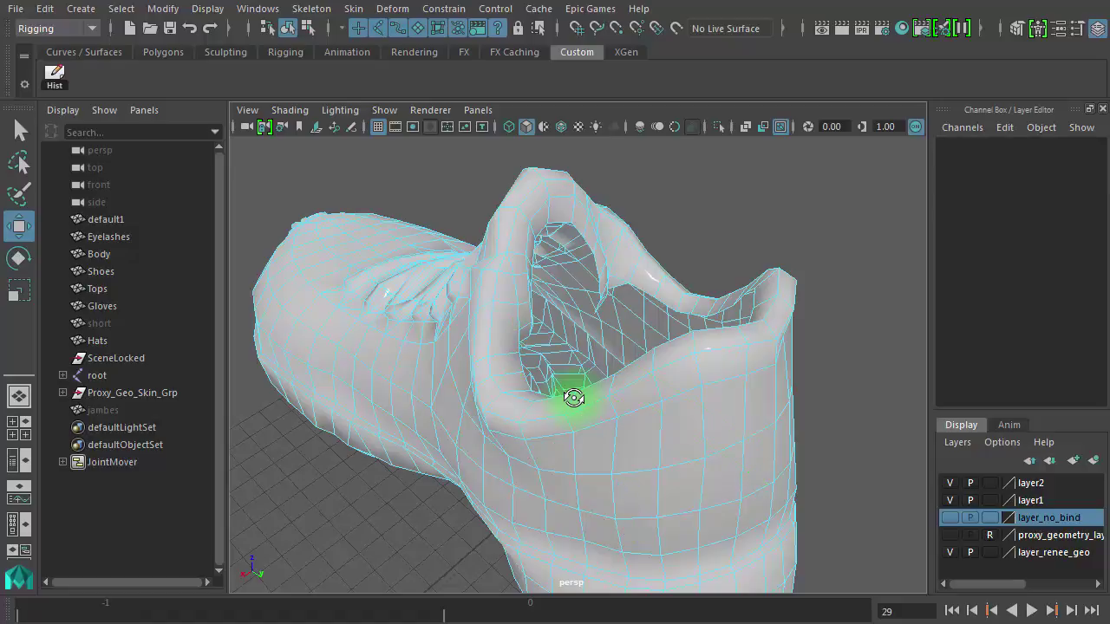
Step: Examine the open interior of the shoe around the tongue, the rim and the removed inner walls
left_click_drag(570, 395, 619, 289, "alt")
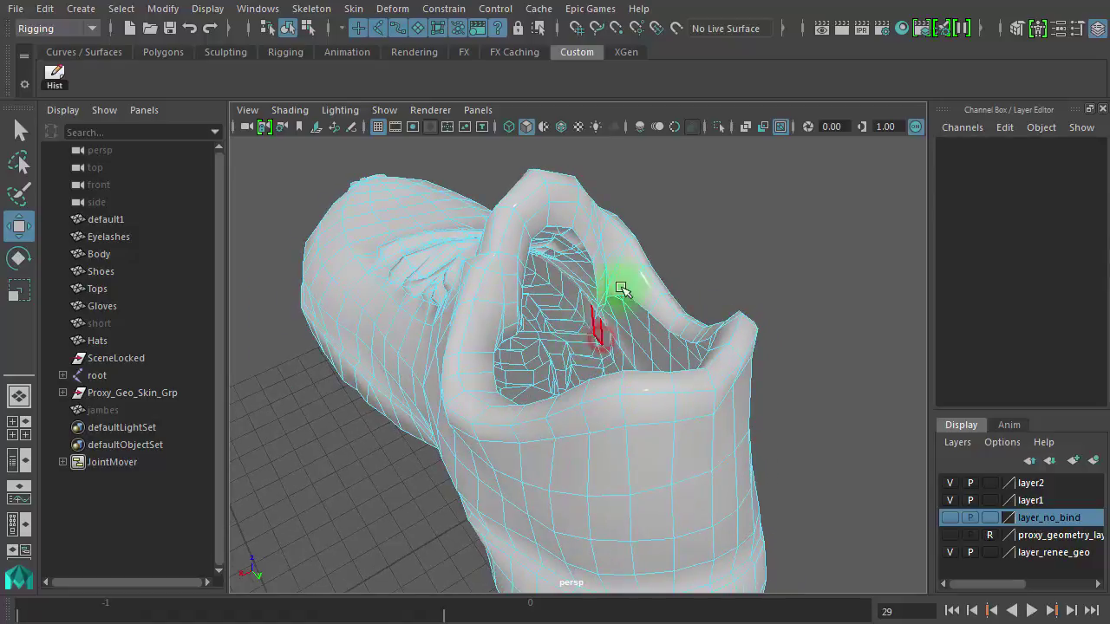
right_click(662, 258)
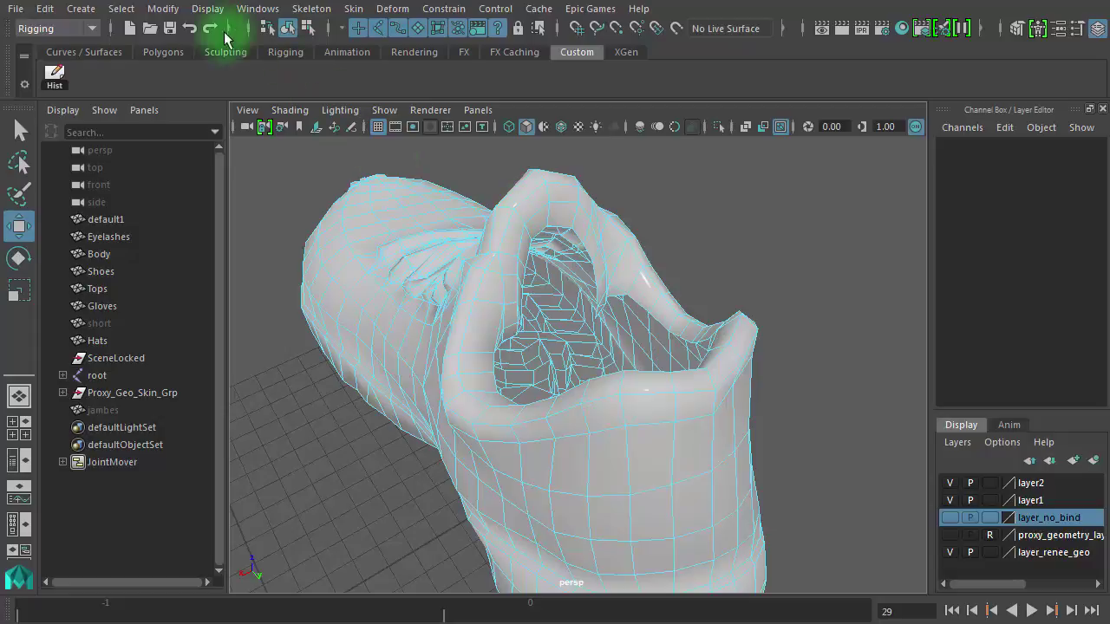
left_click(122, 10)
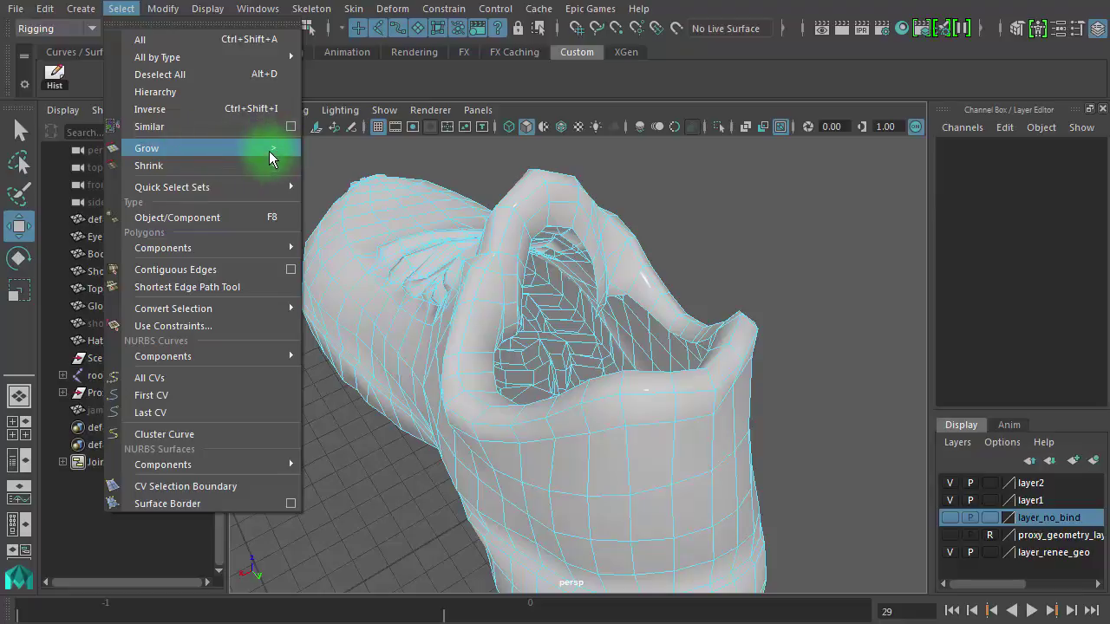
left_click(807, 235)
left_click_drag(730, 356, 529, 327, "alt")
right_click_drag(530, 327, 755, 329, "alt")
middle_click_drag(659, 275, 660, 440, "alt")
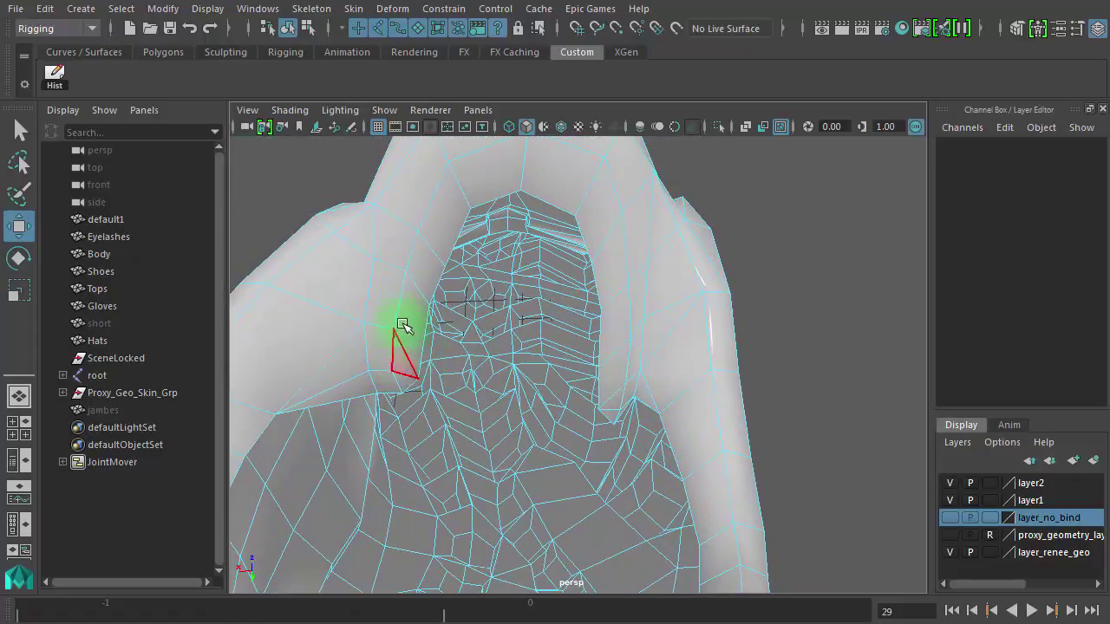
left_click_drag(640, 387, 671, 384, "alt")
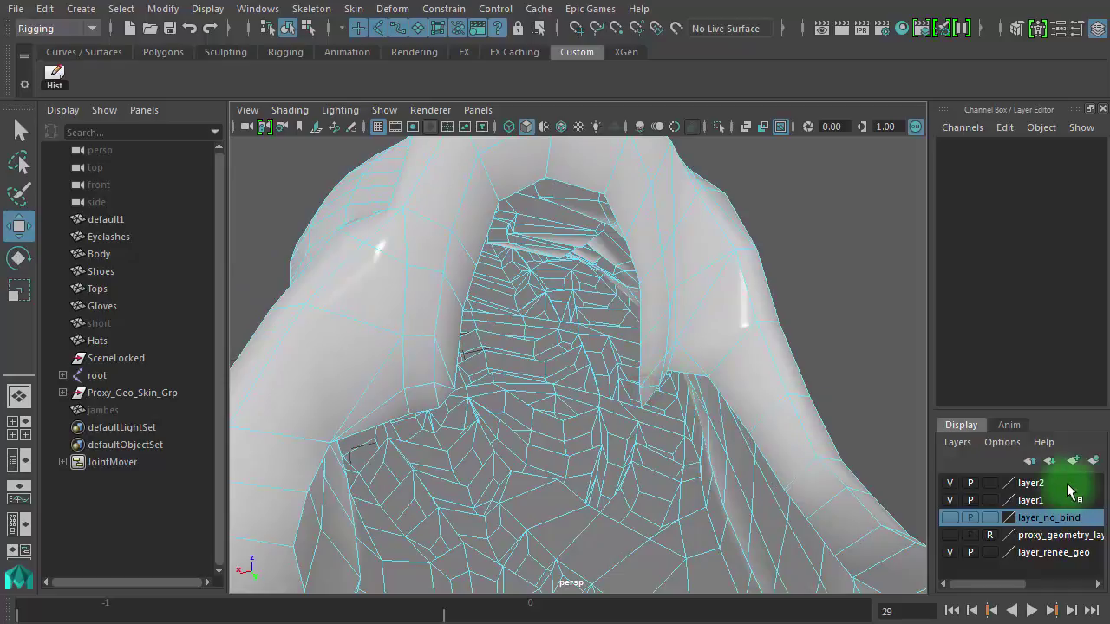
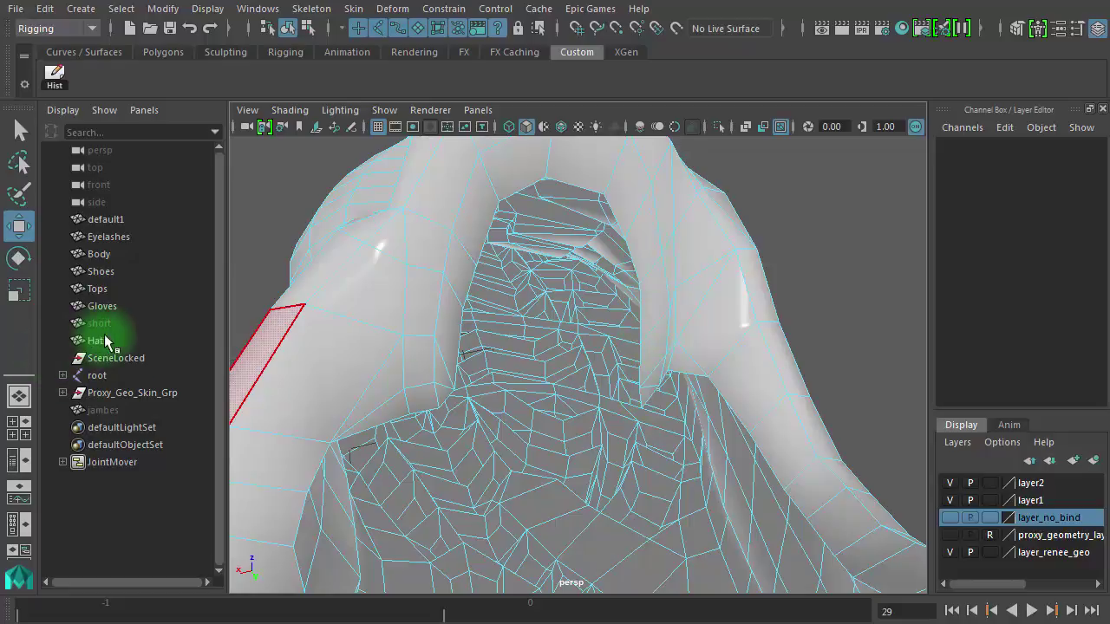
Step: Turn the visibility of the jambes mesh on
left_click(110, 409)
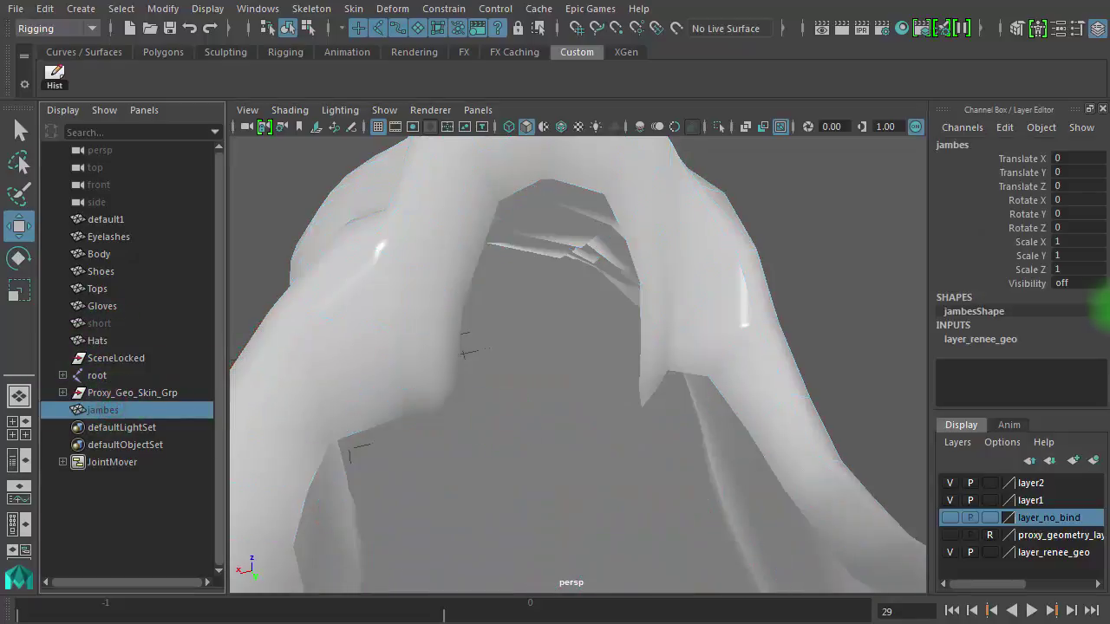
type("1")
key("Return")
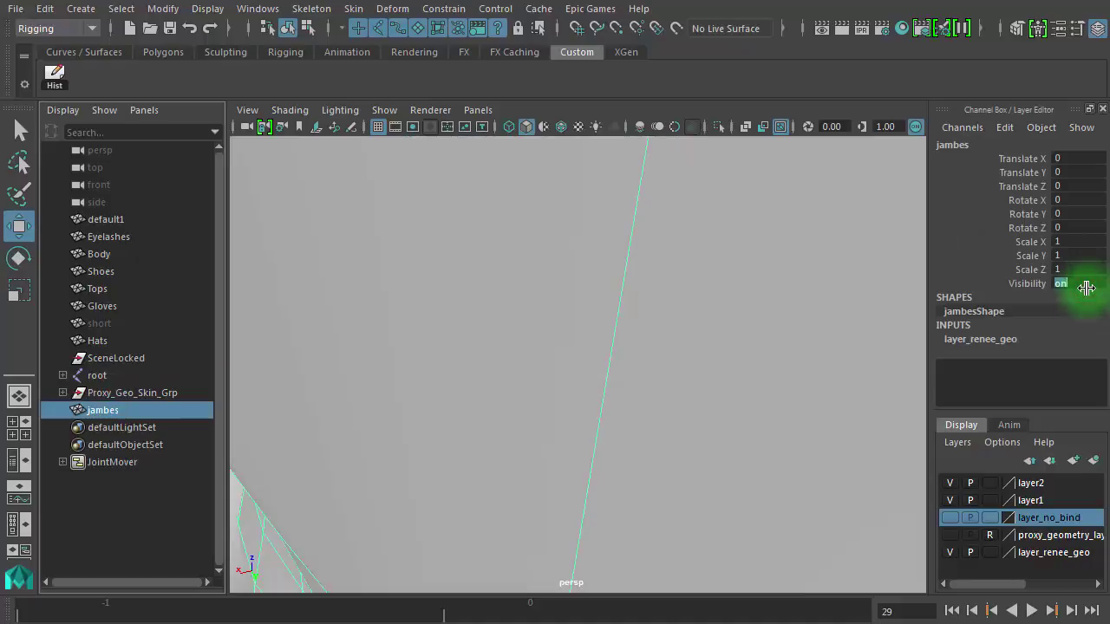
Step: Examine from several angles how the legs of jambes fit into the shoe openings
right_click_drag(609, 352, 319, 345, "alt")
left_click_drag(686, 350, 683, 281, "alt")
right_click_drag(632, 436, 457, 380, "alt")
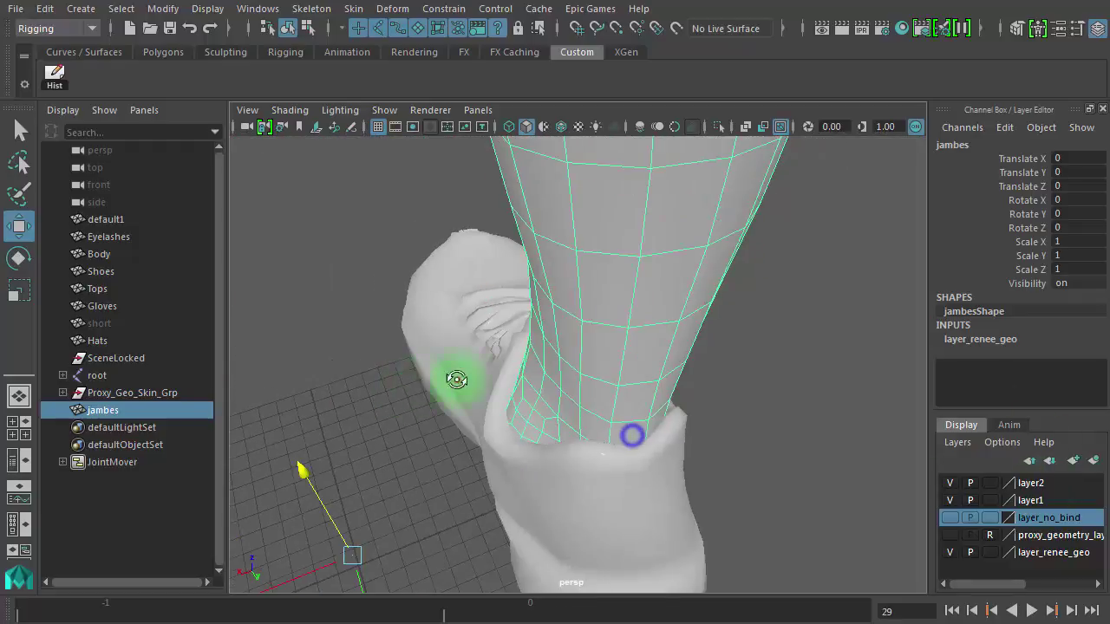
left_click_drag(457, 380, 578, 426, "alt")
right_click_drag(577, 426, 704, 441, "alt")
left_click_drag(703, 441, 606, 415, "alt")
middle_click_drag(606, 415, 709, 406, "alt")
left_click_drag(677, 418, 826, 496, "alt")
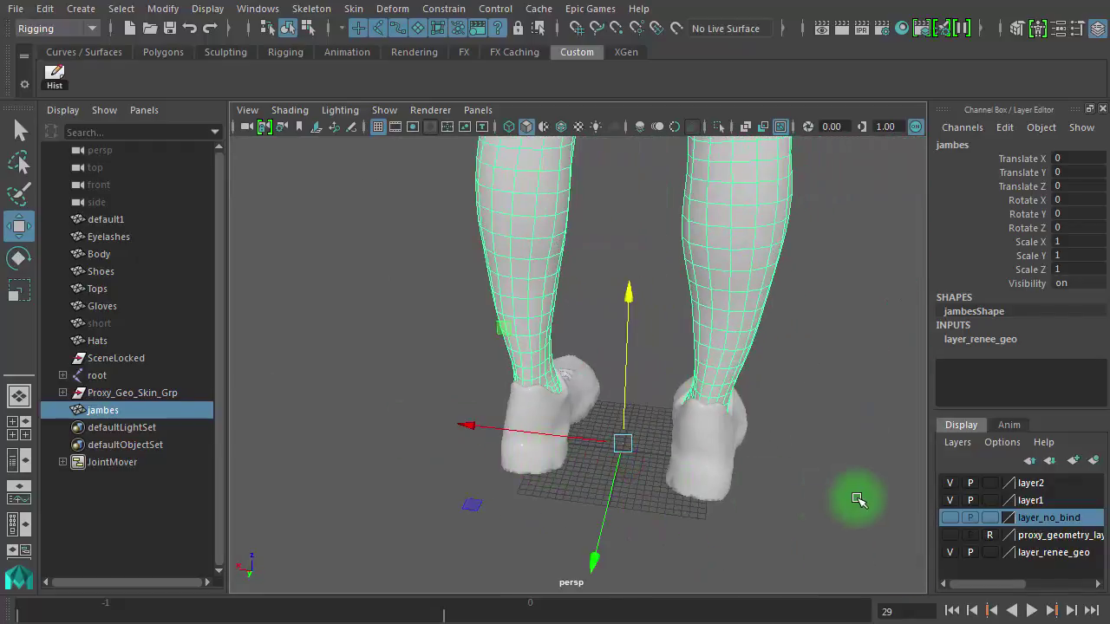
Step: Undo the edits back to the first shoe's insole face selection, including the inner face deletions on both shoes
key("ctrl+h")
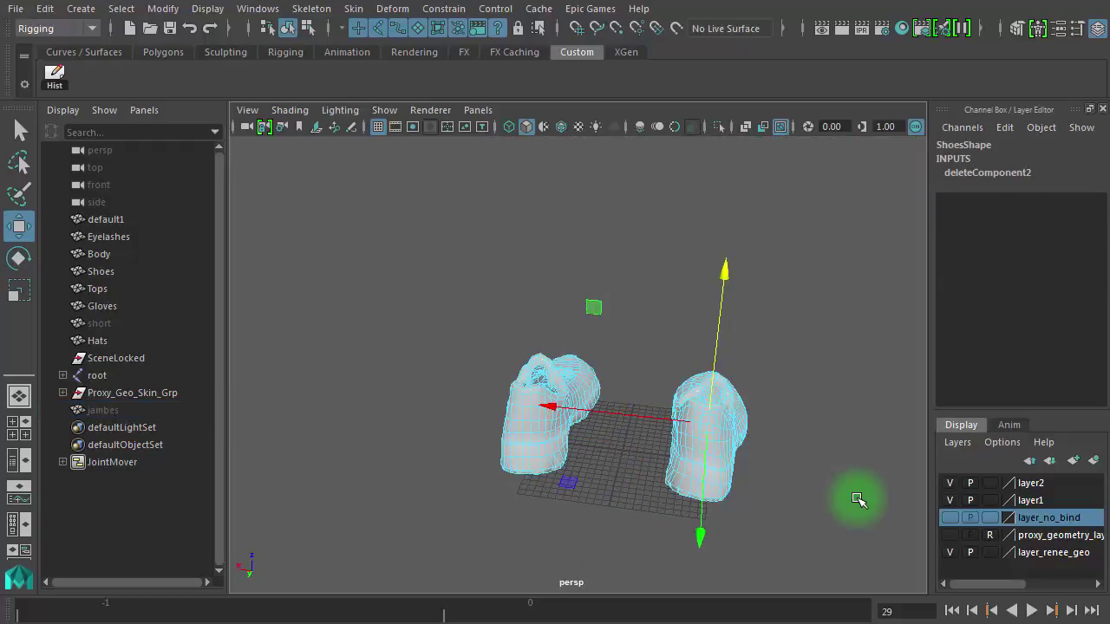
key("ctrl+z")
key("ctrl+z")
key("ctrl+z")
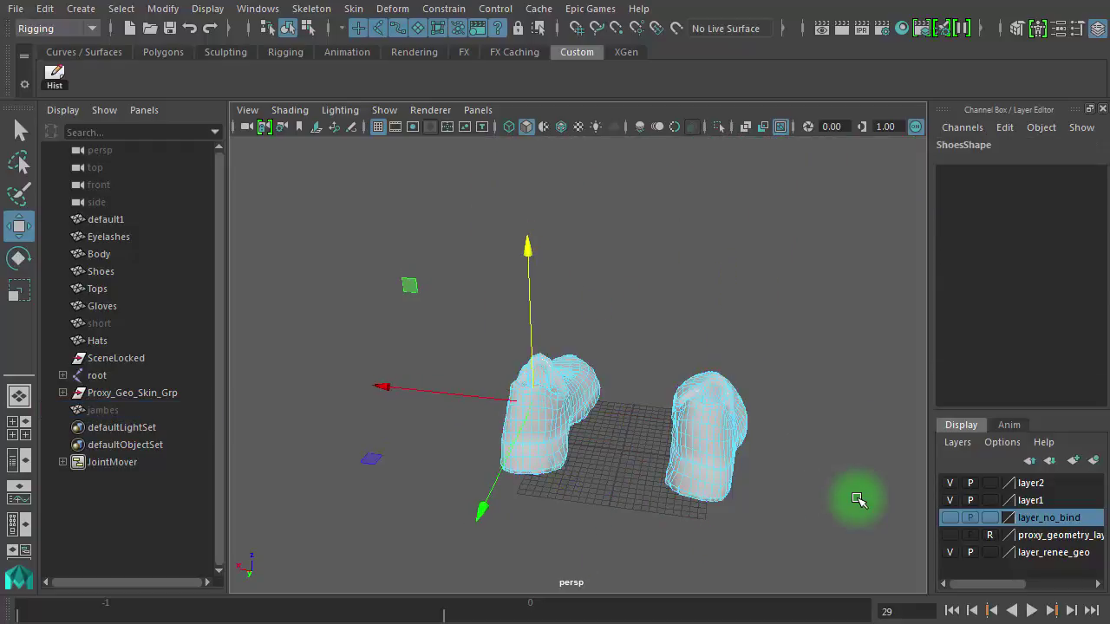
Step: Delete only the selected insole faces of the first shoe on the Shoes mesh
left_click_drag(691, 444, 790, 464, "alt")
right_click_drag(650, 417, 923, 400, "alt")
middle_click_drag(737, 379, 723, 375, "alt")
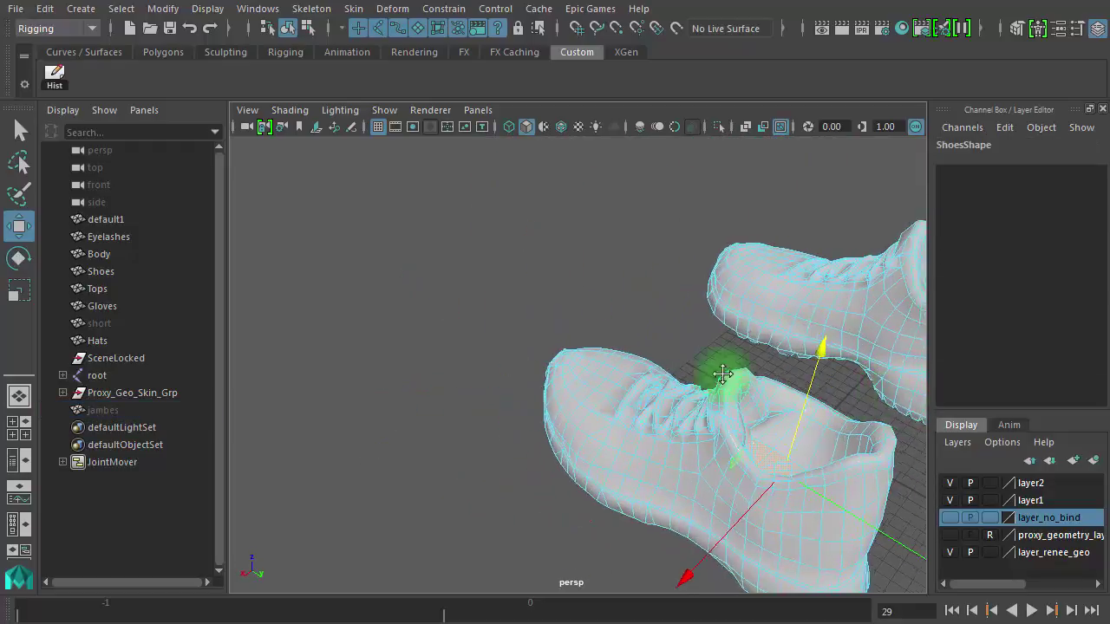
left_click_drag(723, 374, 557, 424, "alt")
right_click_drag(558, 424, 800, 436, "alt")
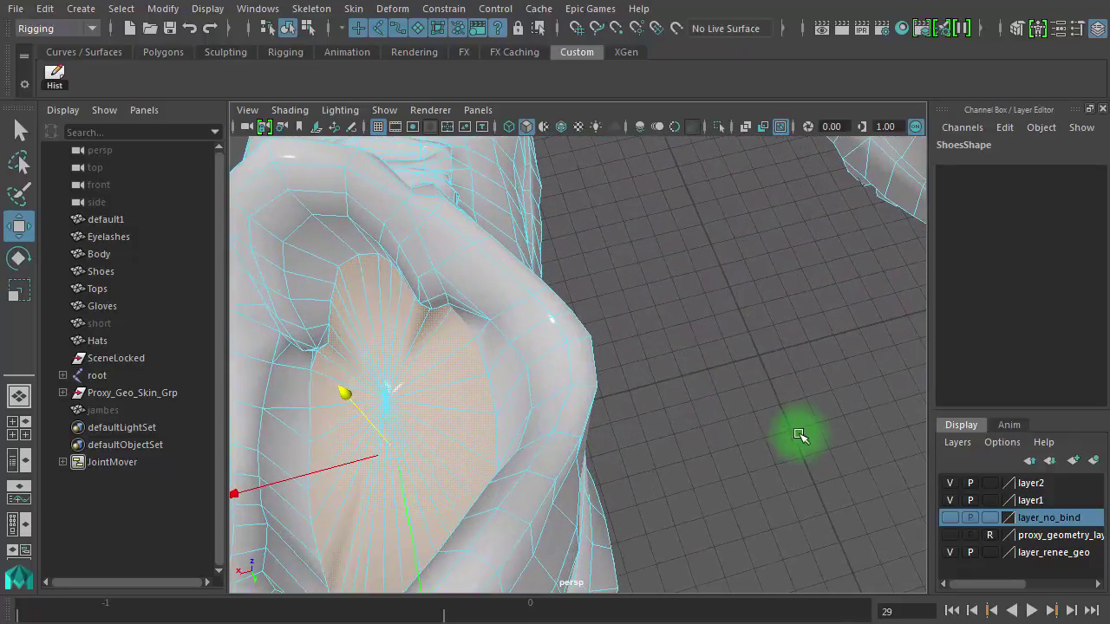
Step: Select the centre vertex of the other shoe's insole, convert it to the surrounding faces and delete them
left_click(684, 419)
left_click_drag(684, 418, 597, 435, "alt")
right_click_drag(623, 367, 594, 373)
left_click(621, 365)
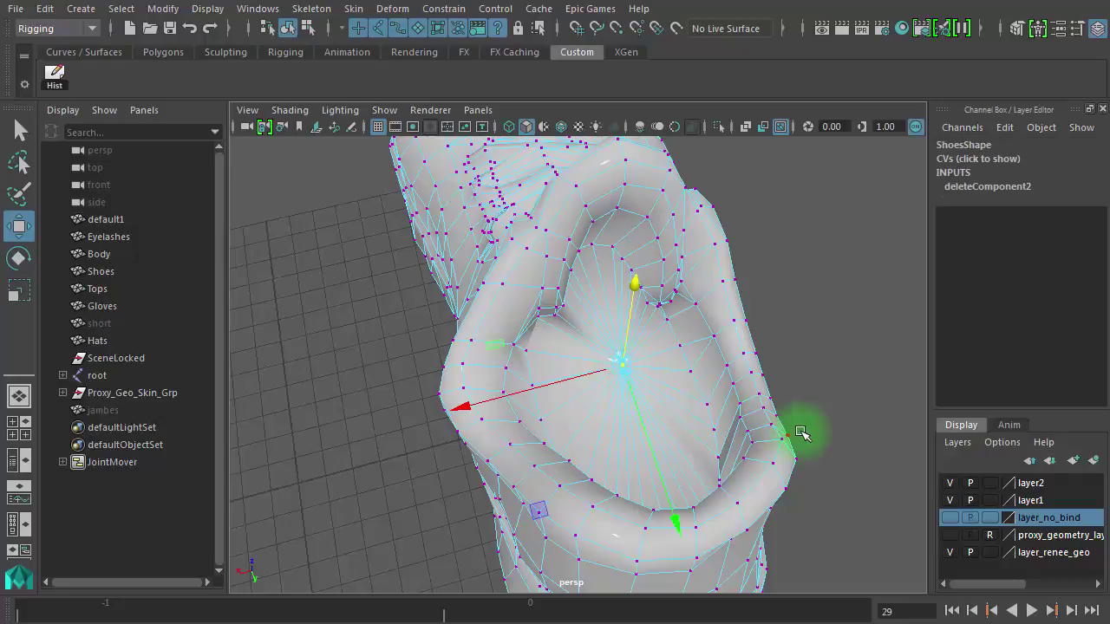
key("ctrl+F11")
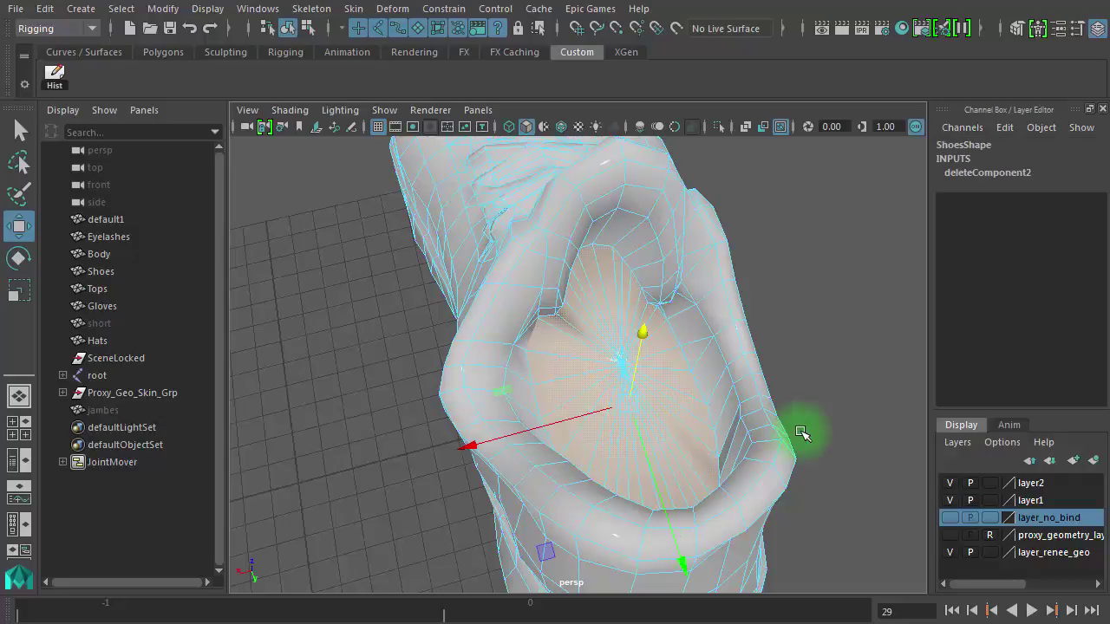
key("Delete")
key("a")
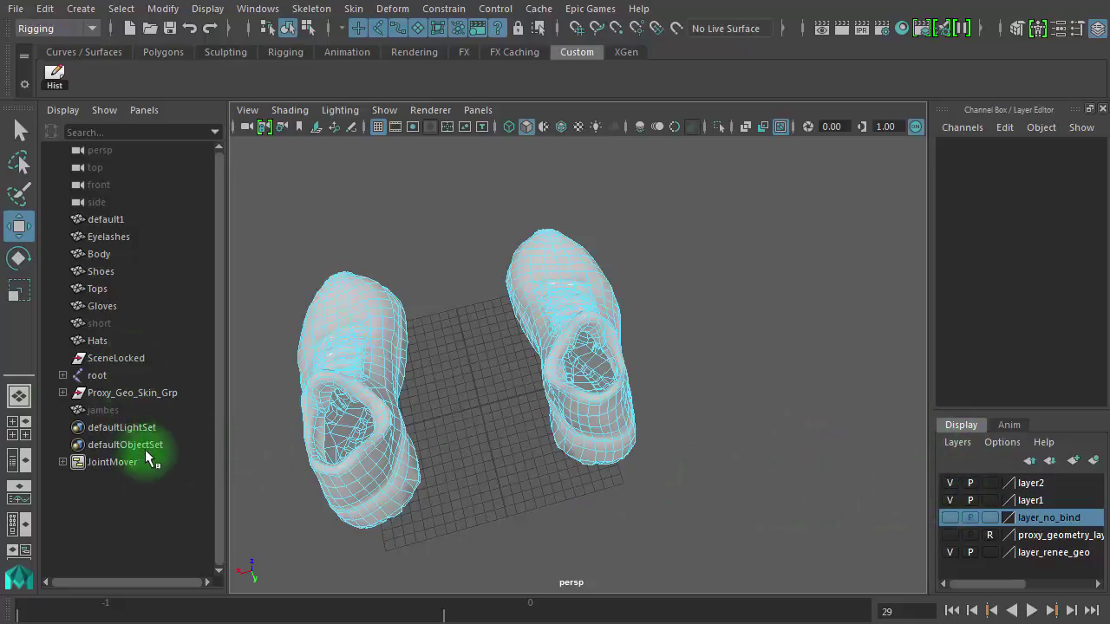
Step: Turn the visibility of the short and jambes meshes on
left_click(84, 321)
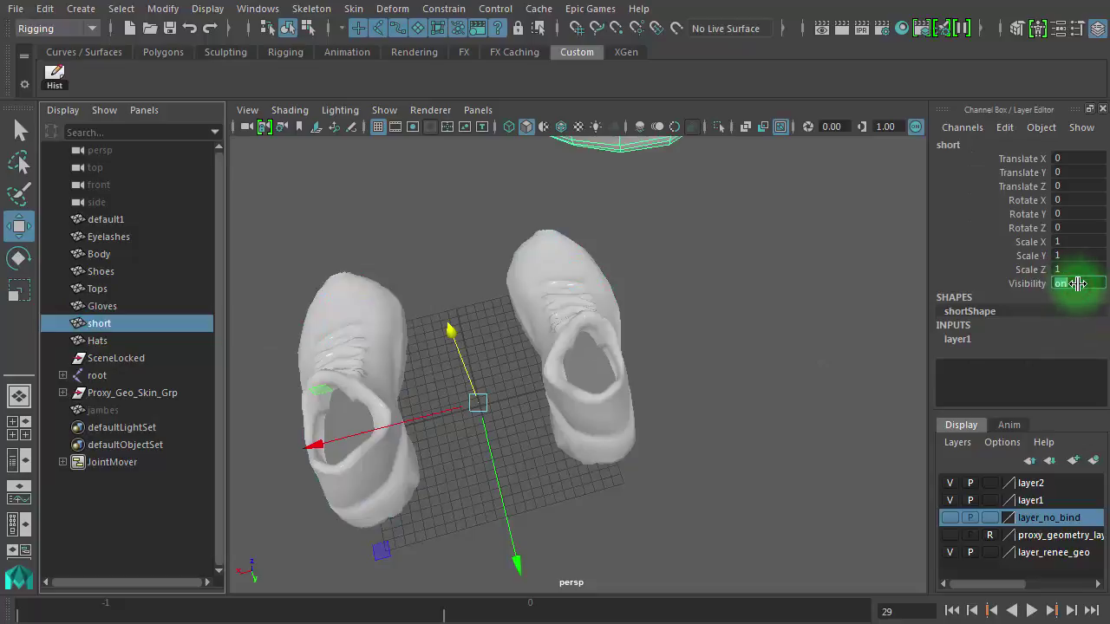
left_click(126, 410)
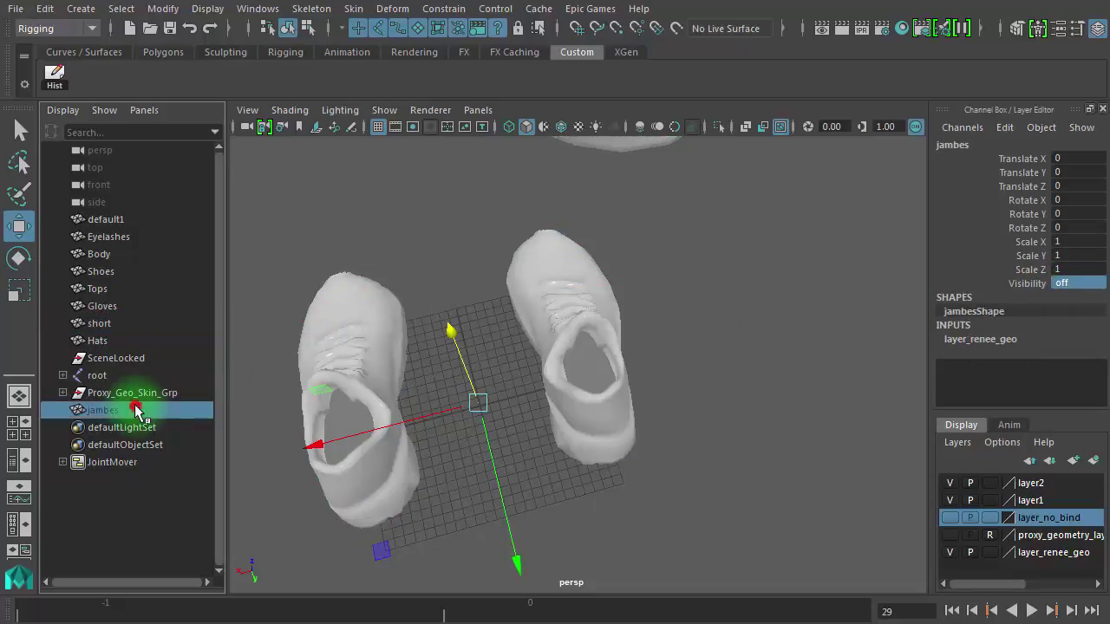
left_click(1073, 282)
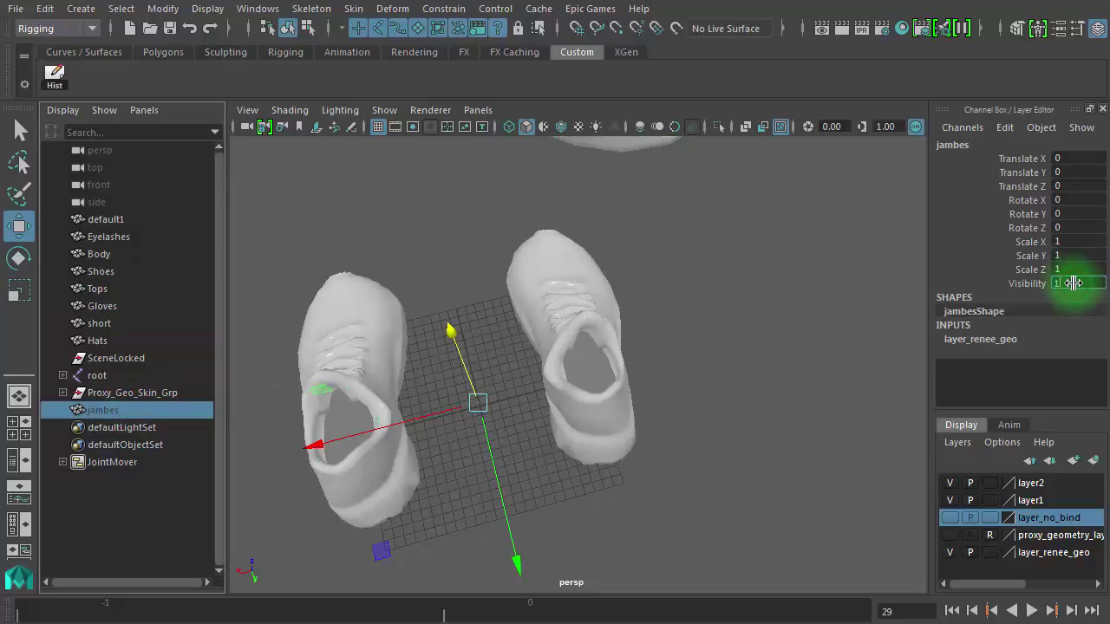
type("1")
key("Return")
Step: Check the legs against the shoe openings from behind and turn the visibility of jambes off
left_click_drag(524, 390, 543, 372, "alt")
right_click_drag(536, 365, 939, 391, "alt")
left_click_drag(711, 392, 465, 320, "alt")
left_click_drag(564, 339, 322, 315, "alt")
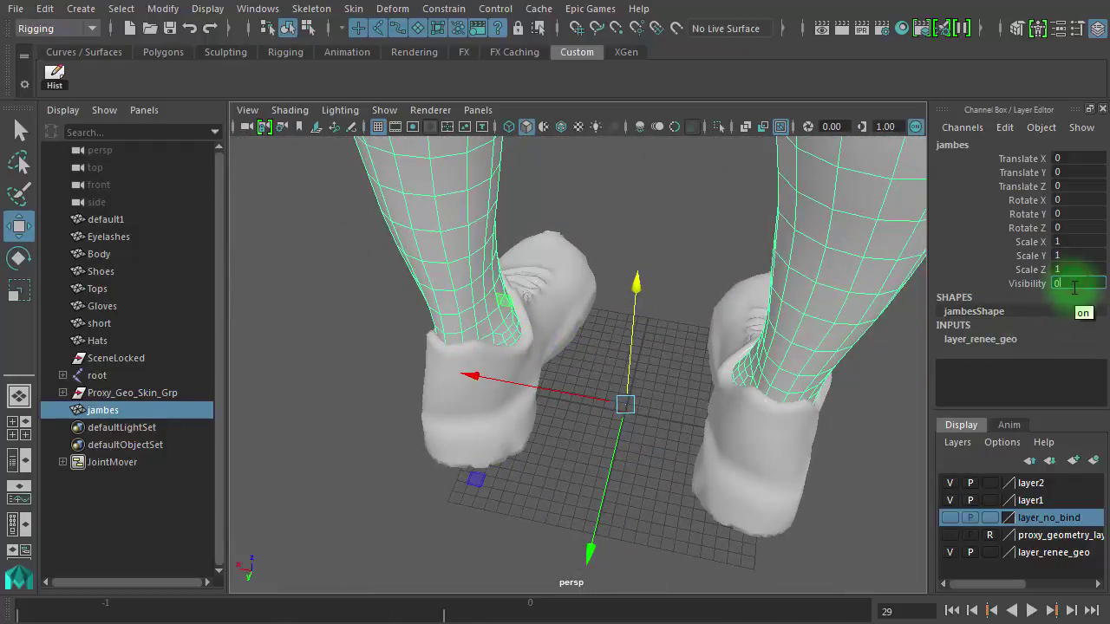
key("Return")
Step: Select the border edges around the insole hole of one shoe on the Shoes mesh
left_click_drag(694, 346, 600, 384, "alt")
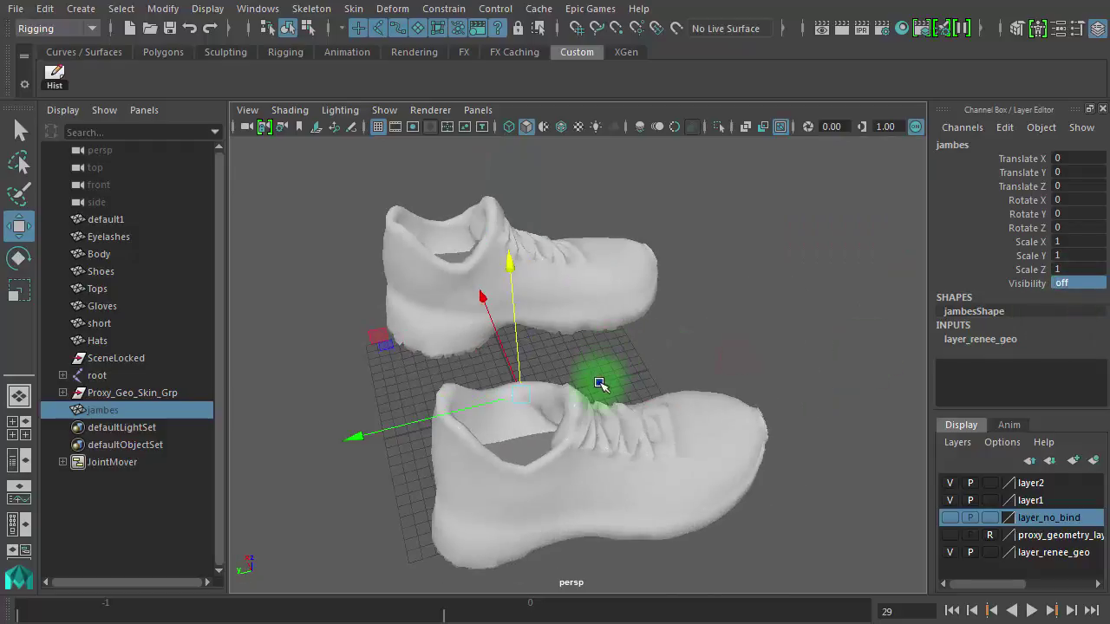
right_click_drag(598, 382, 684, 391, "alt")
middle_click_drag(684, 391, 885, 209, "alt")
right_click_drag(736, 298, 777, 316, "alt")
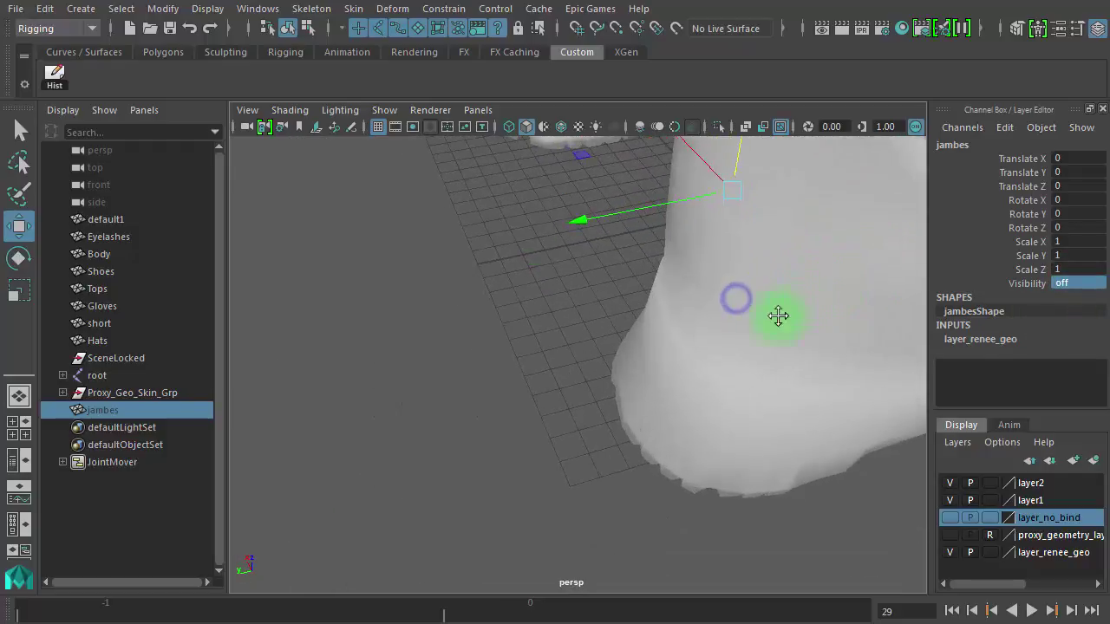
left_click_drag(778, 316, 478, 428, "alt")
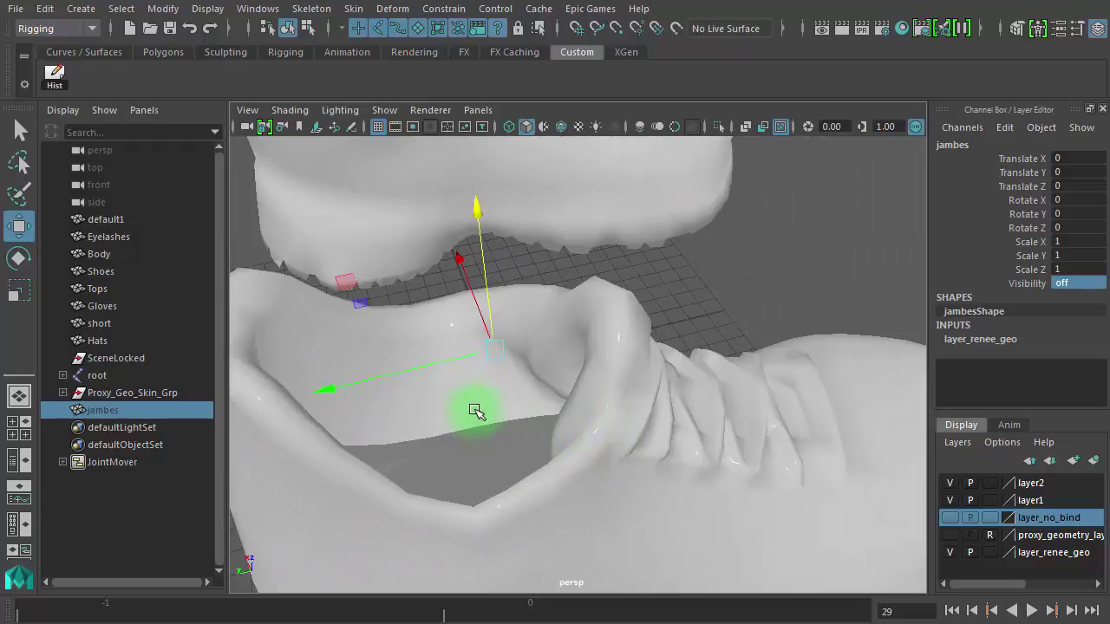
right_click(476, 412)
left_click(483, 327)
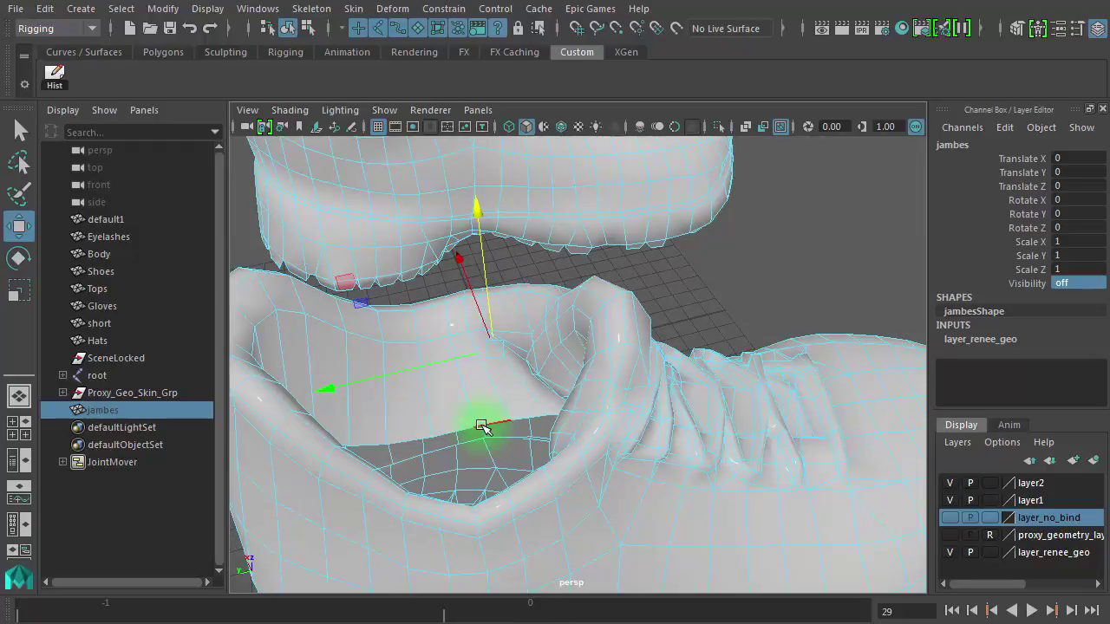
left_click(482, 426)
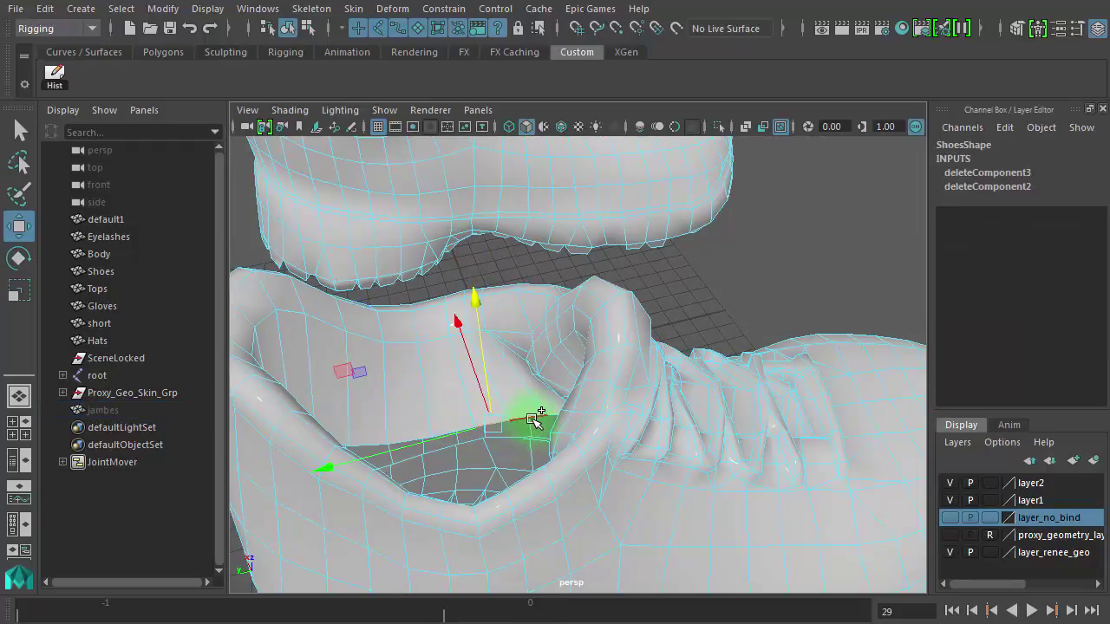
Step: Extrude the border edges of the shoe's insole hole and try to scale the extrusion uniformly
left_click_drag(532, 418, 481, 455, "alt")
left_click_drag(505, 455, 590, 445, "alt")
right_click_drag(590, 446, 658, 456, "alt")
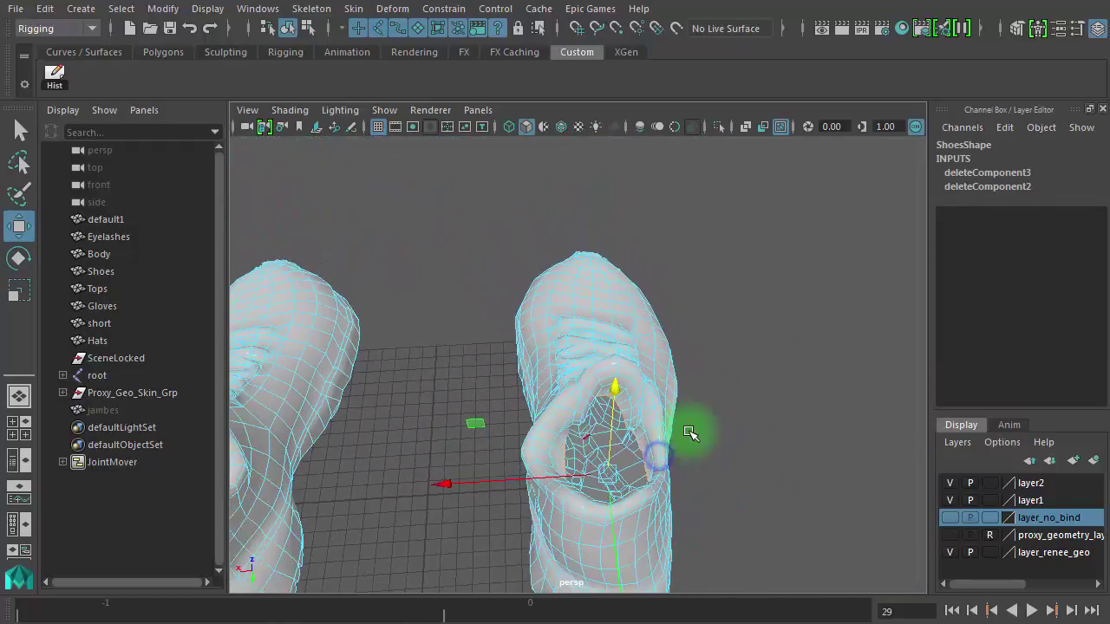
right_click(759, 420, "shift")
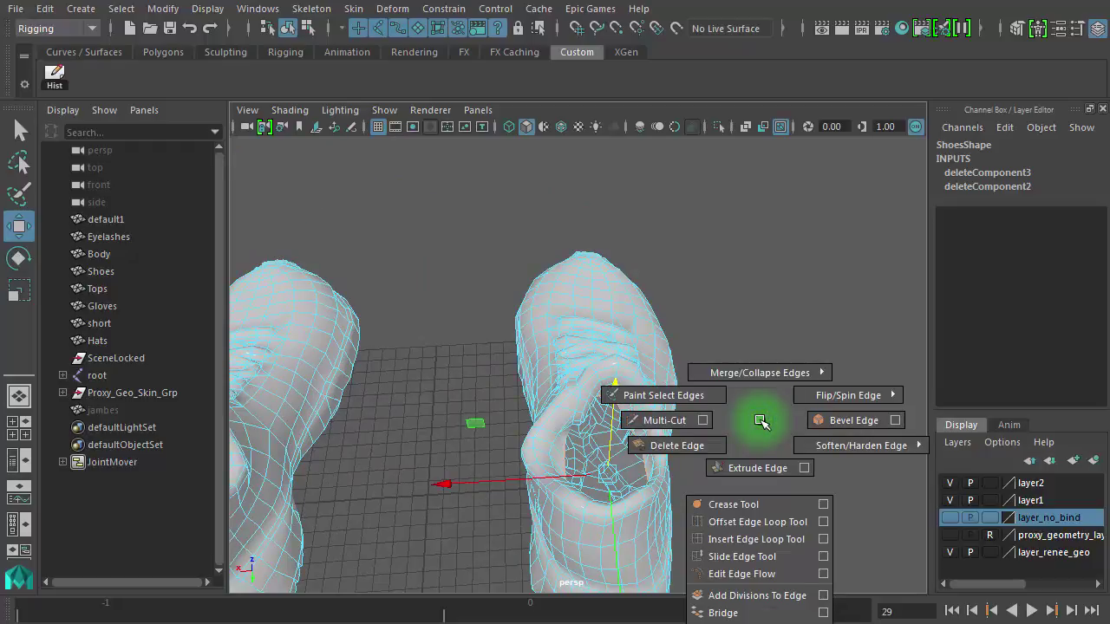
left_click(759, 469, "shift")
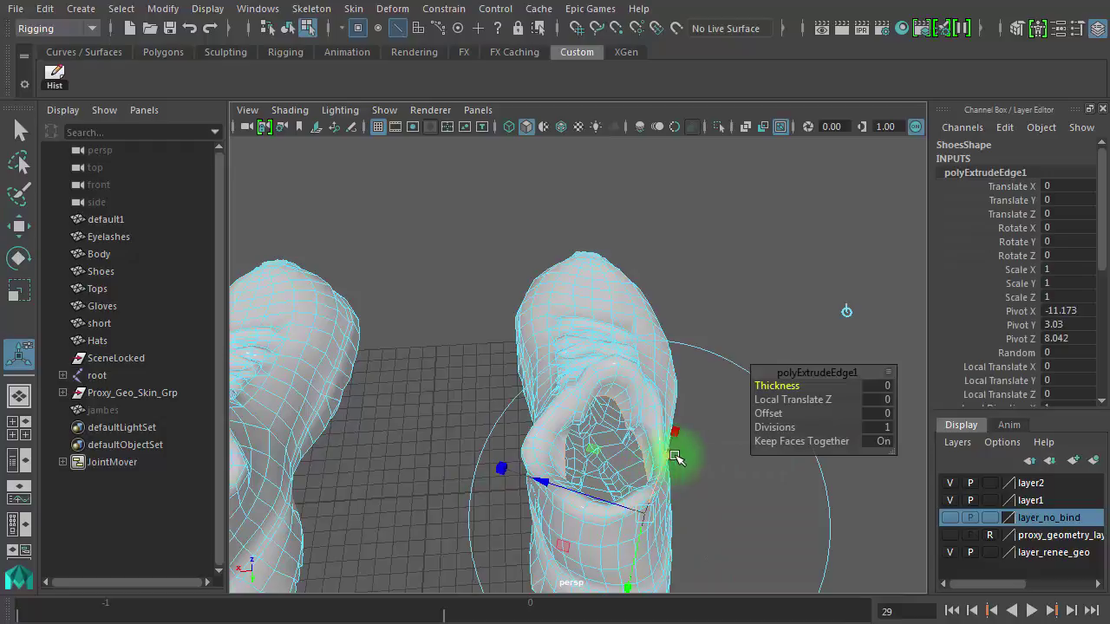
left_click(643, 515)
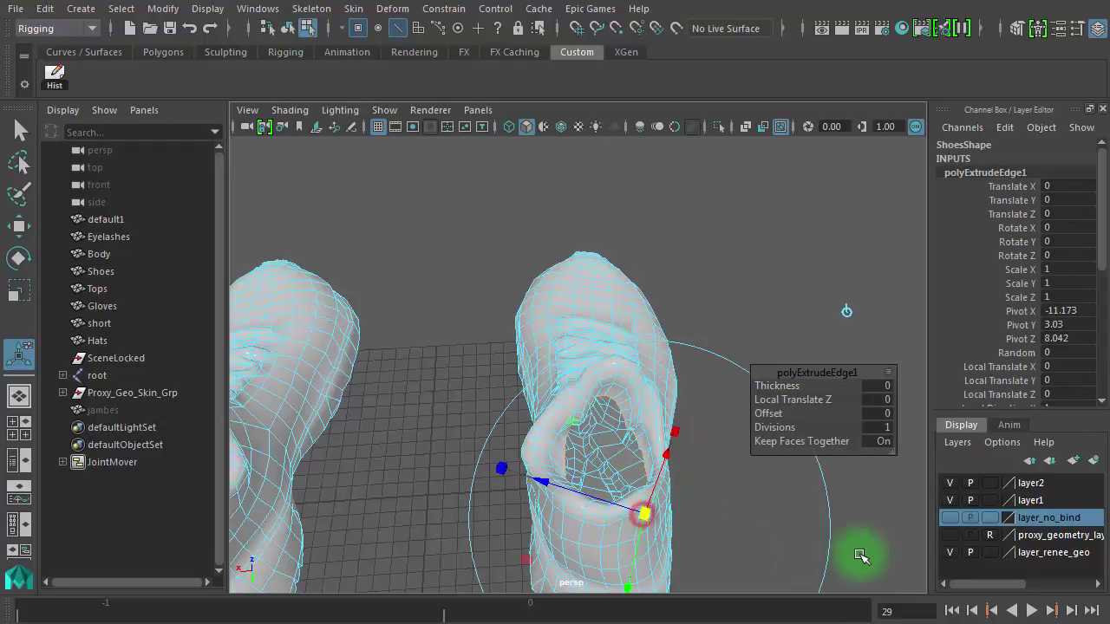
left_click_drag(852, 564, 863, 539)
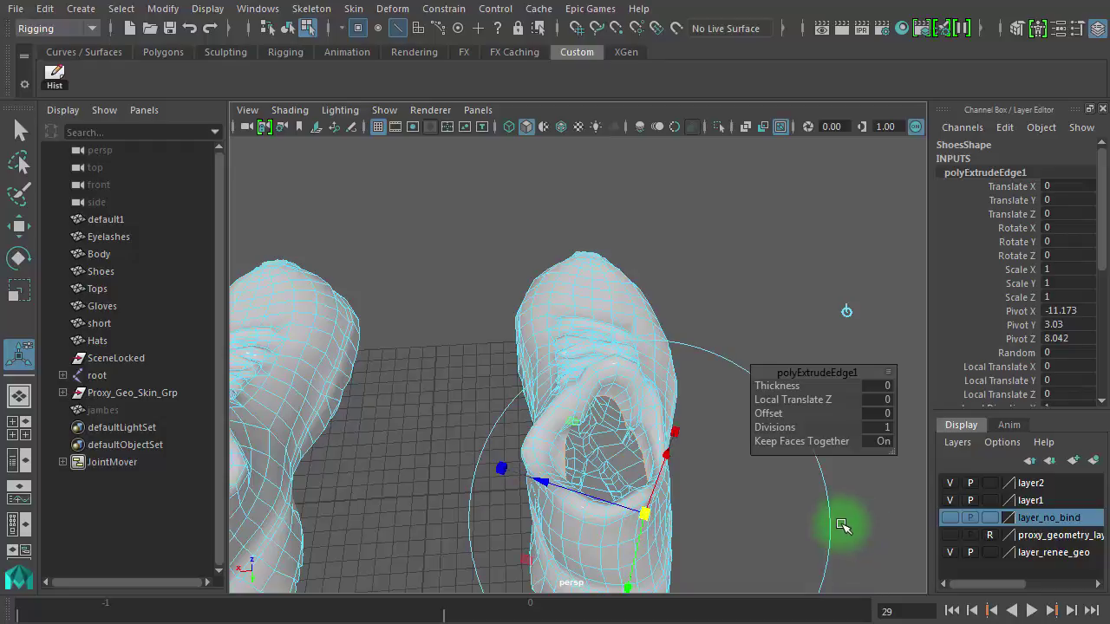
Step: Undo the edge extrusion, the visibility changes and the deletion of the second shoe's insole faces
left_click(700, 345)
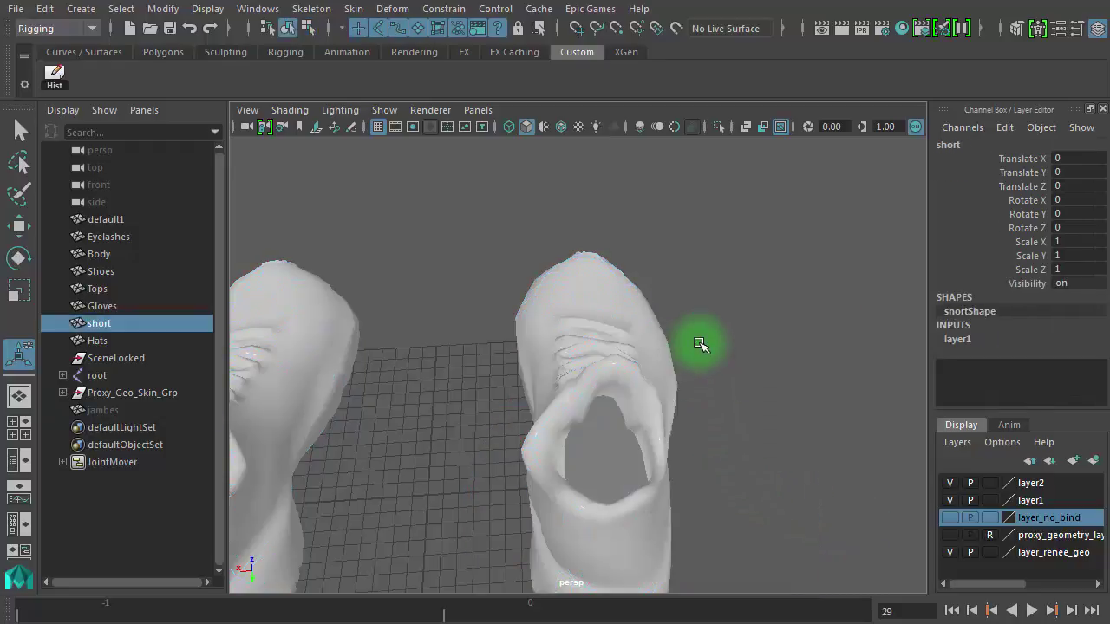
left_click(701, 345)
left_click(676, 405)
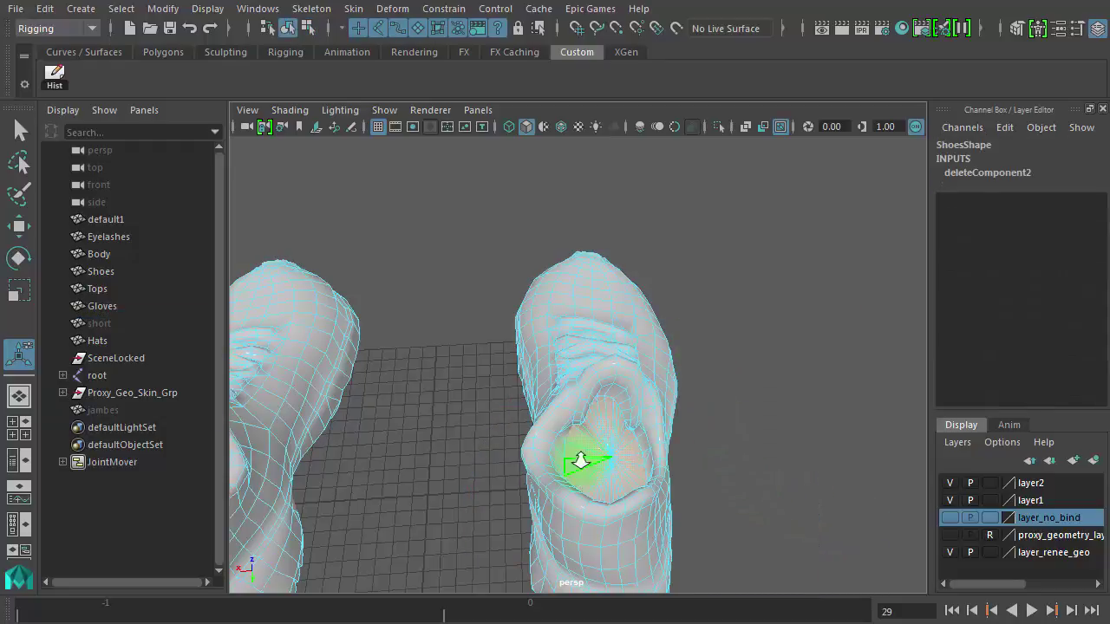
Step: Delete the selected insole faces inside the second shoe of the Shoes mesh
right_click_drag(581, 461, 753, 451, "alt")
middle_click_drag(753, 451, 748, 339, "alt")
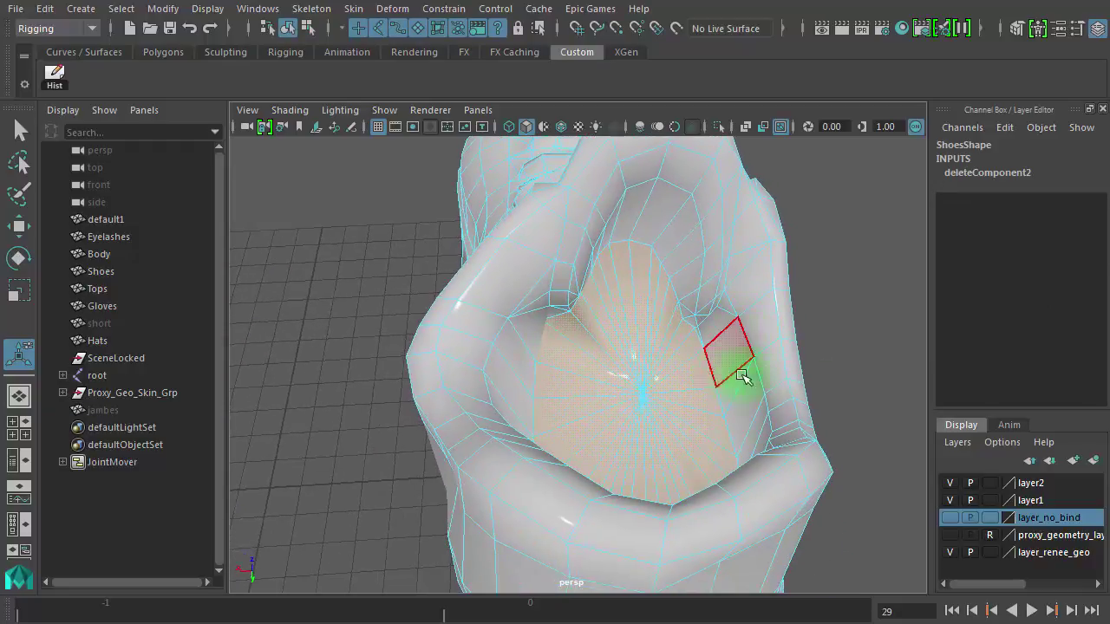
key("Delete")
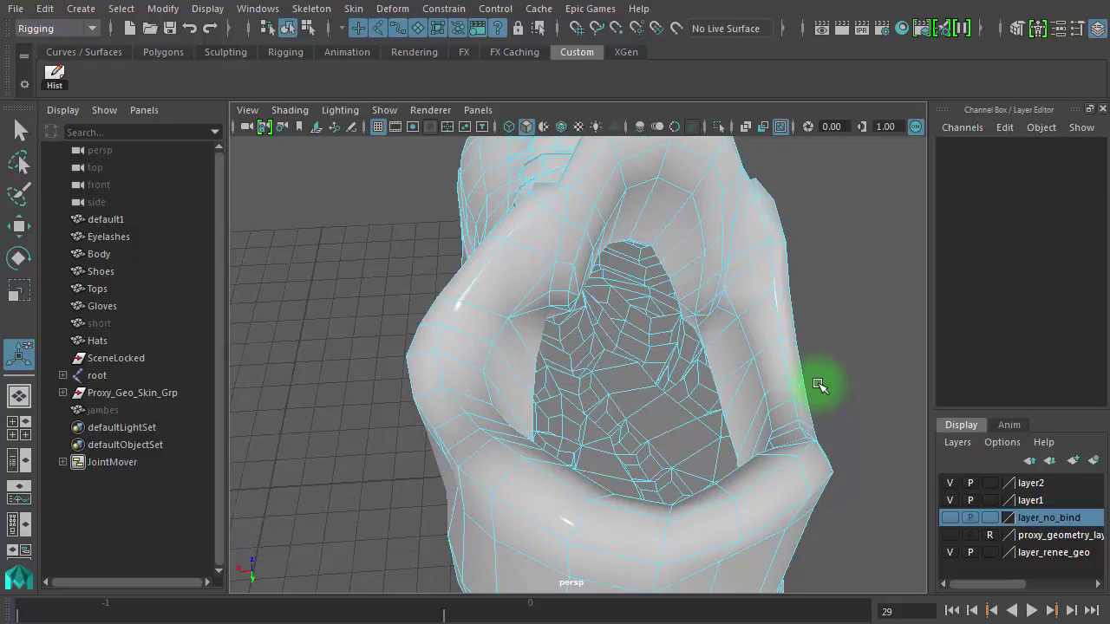
right_click_drag(828, 387, 387, 345, "alt")
left_click_drag(601, 359, 645, 364, "alt")
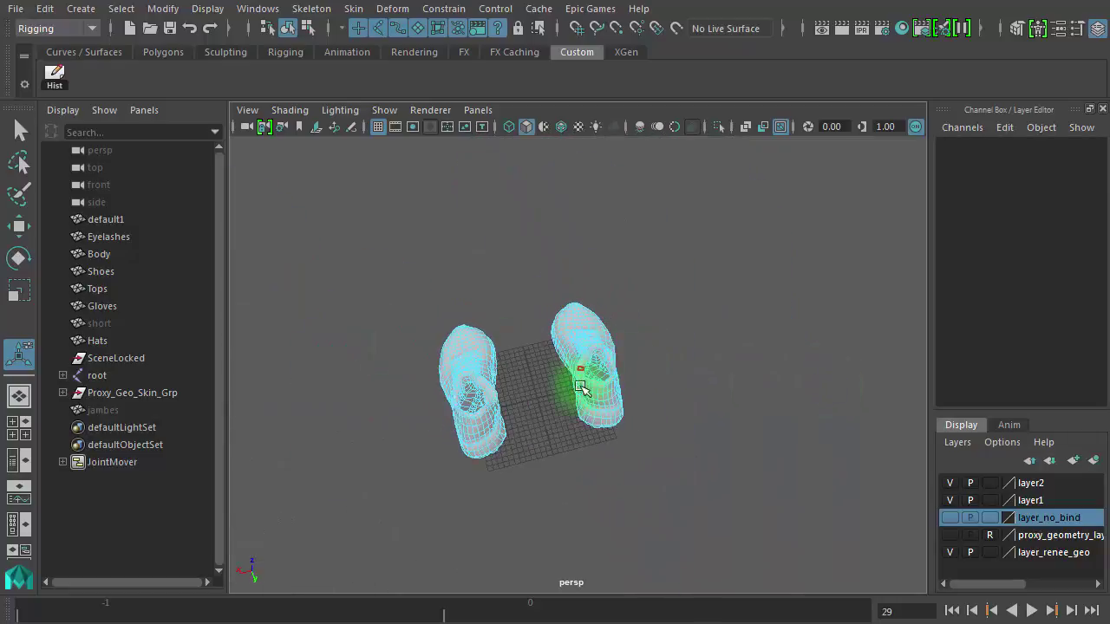
Step: Return the Shoes mesh to object mode, delete its construction history and deselect it
right_click_drag(598, 328, 687, 323)
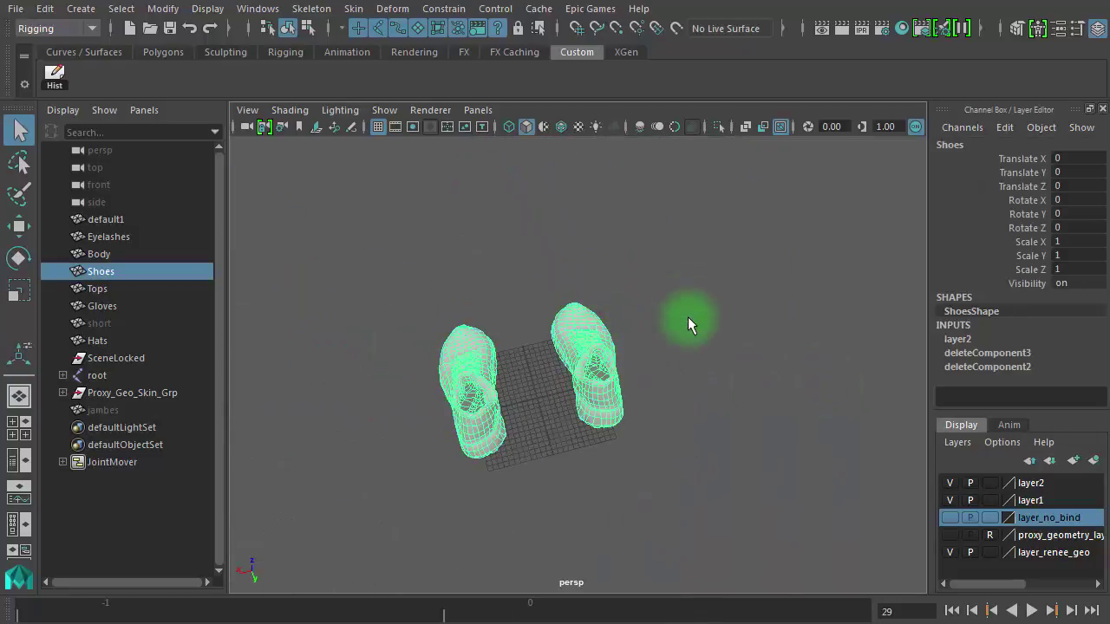
left_click(587, 323)
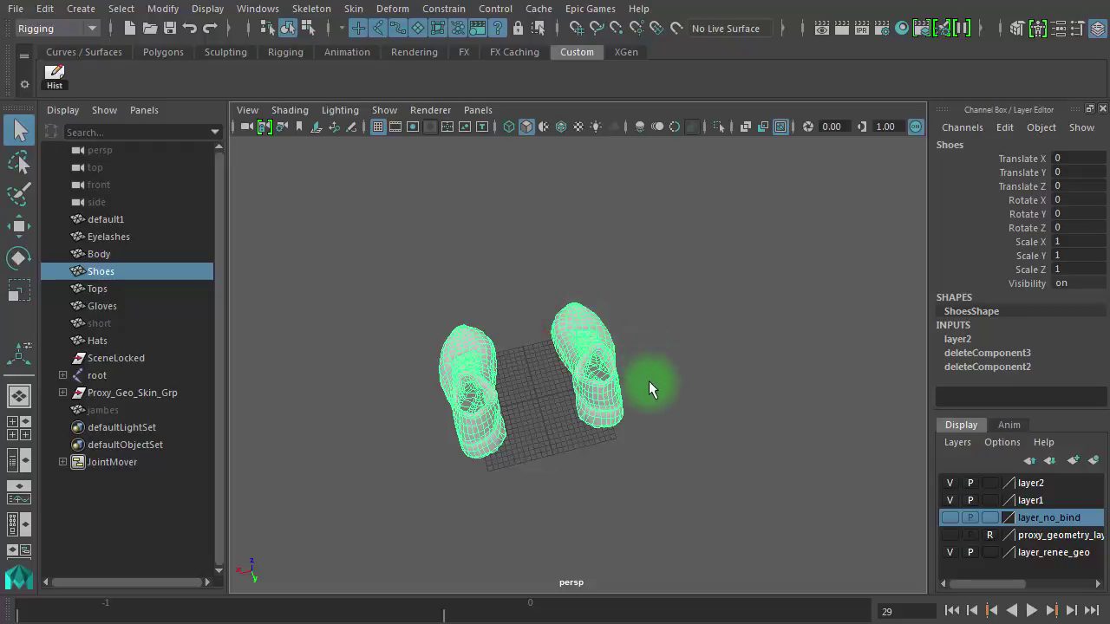
left_click(67, 106)
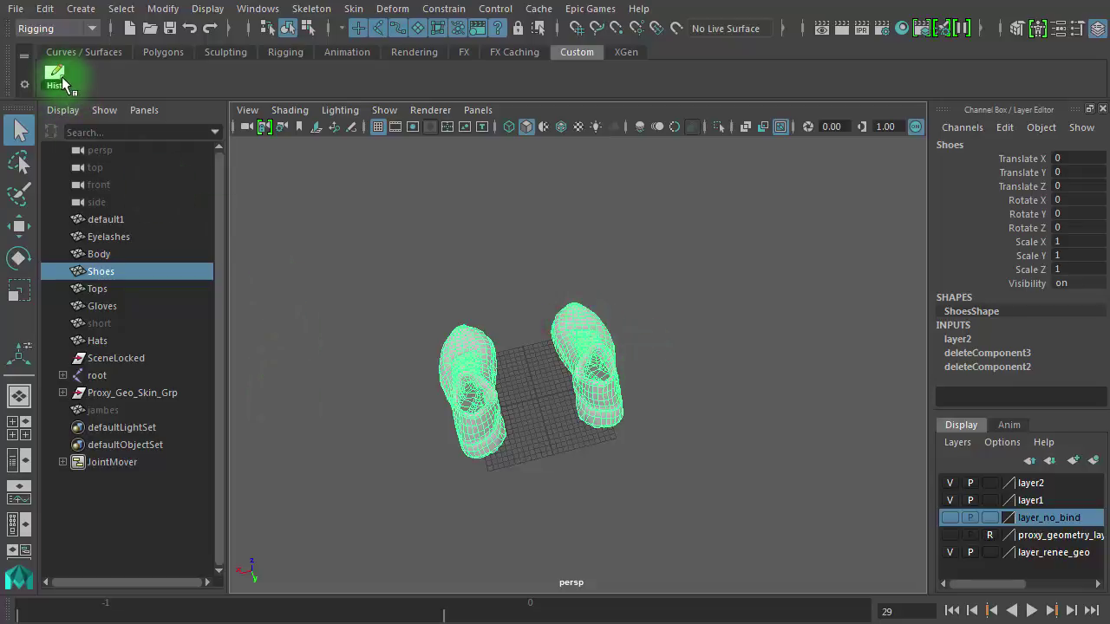
left_click(61, 76)
left_click(700, 302)
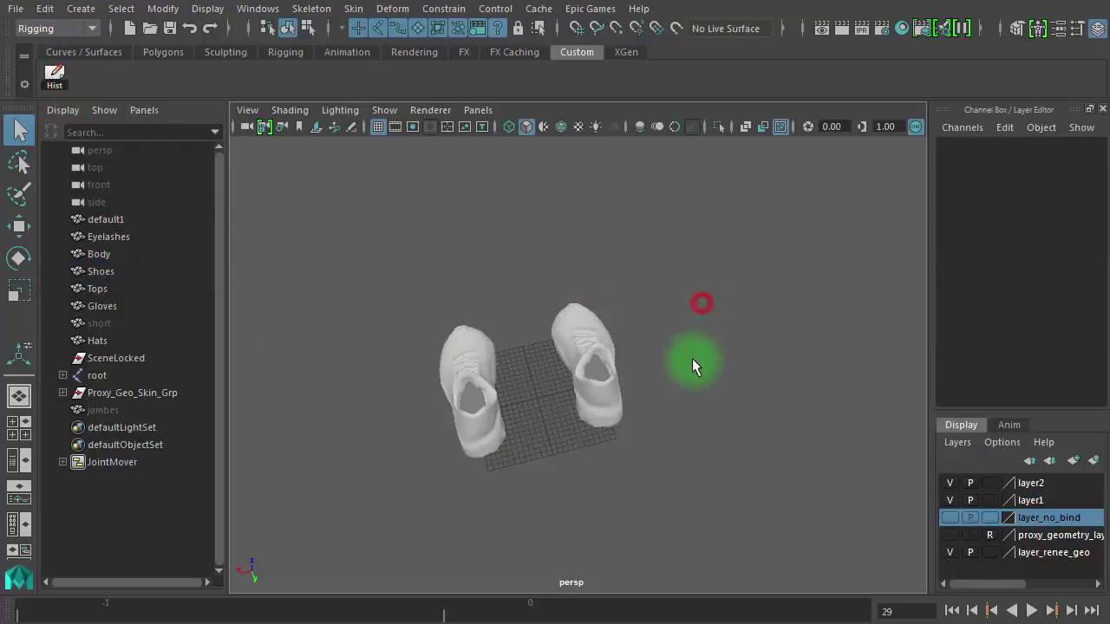
Step: Turn the visibility on for the jambes, short and Shoes meshes together
left_click(129, 411)
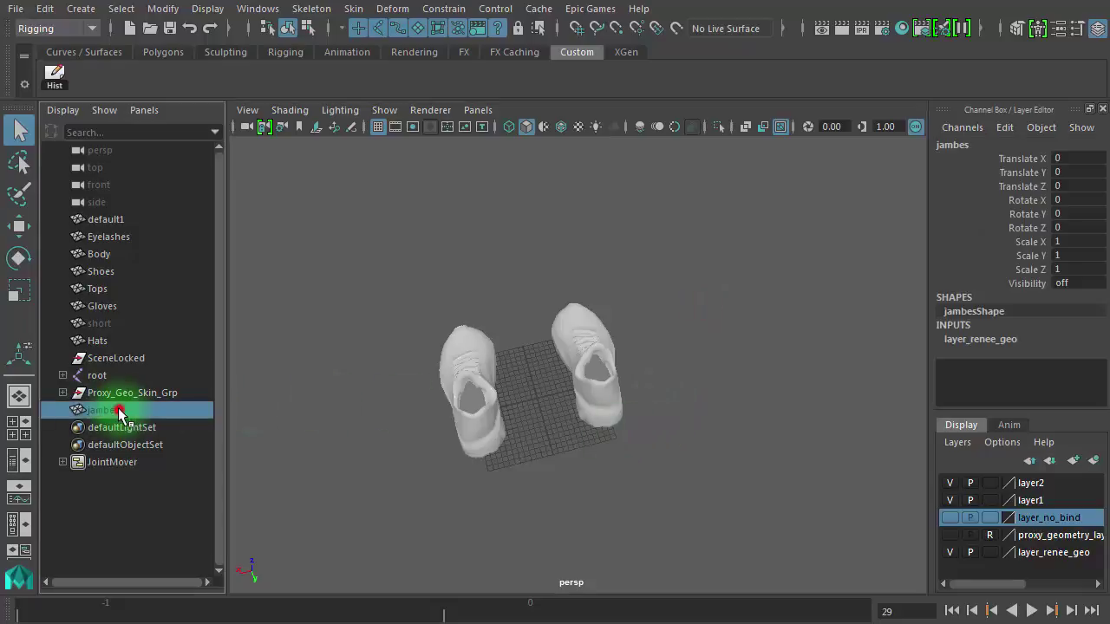
left_click(115, 325, "ctrl")
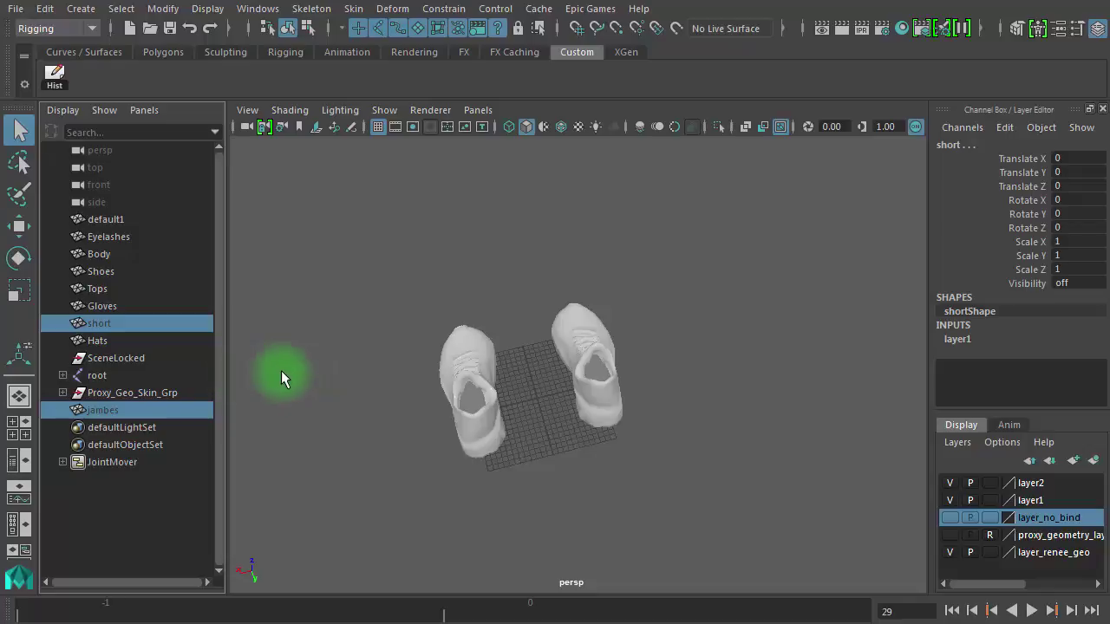
left_click(118, 272, "ctrl")
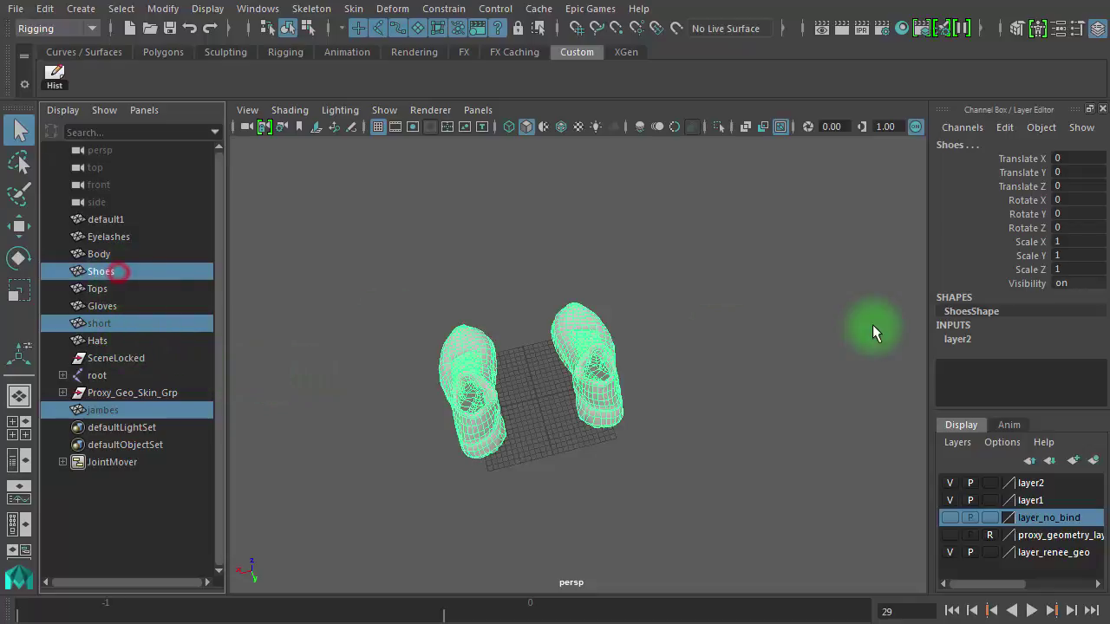
left_click(1080, 284)
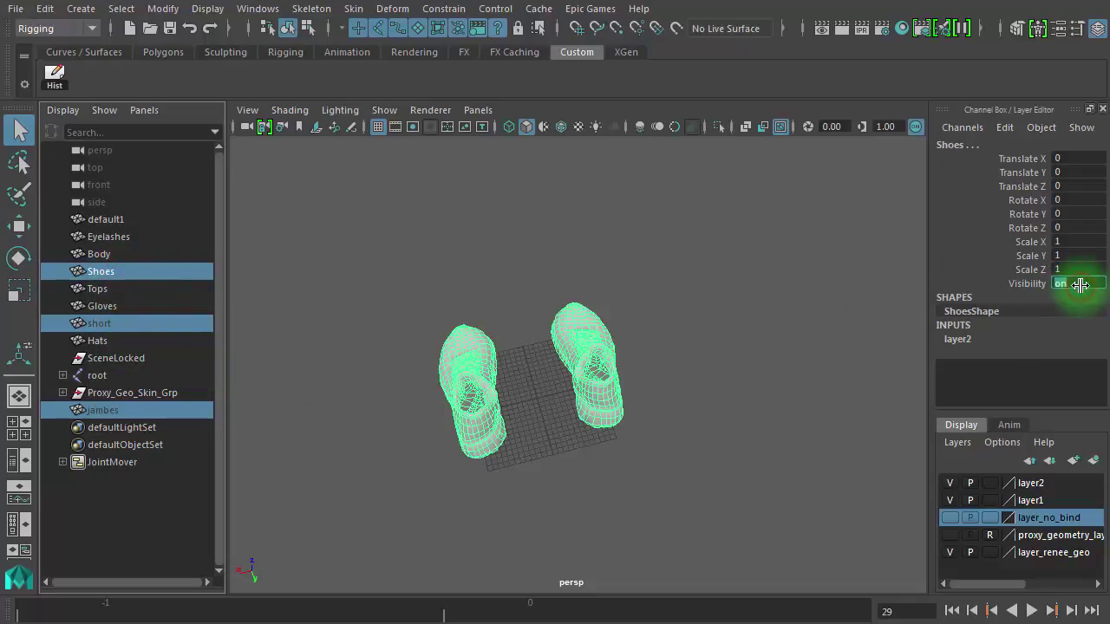
key("Return")
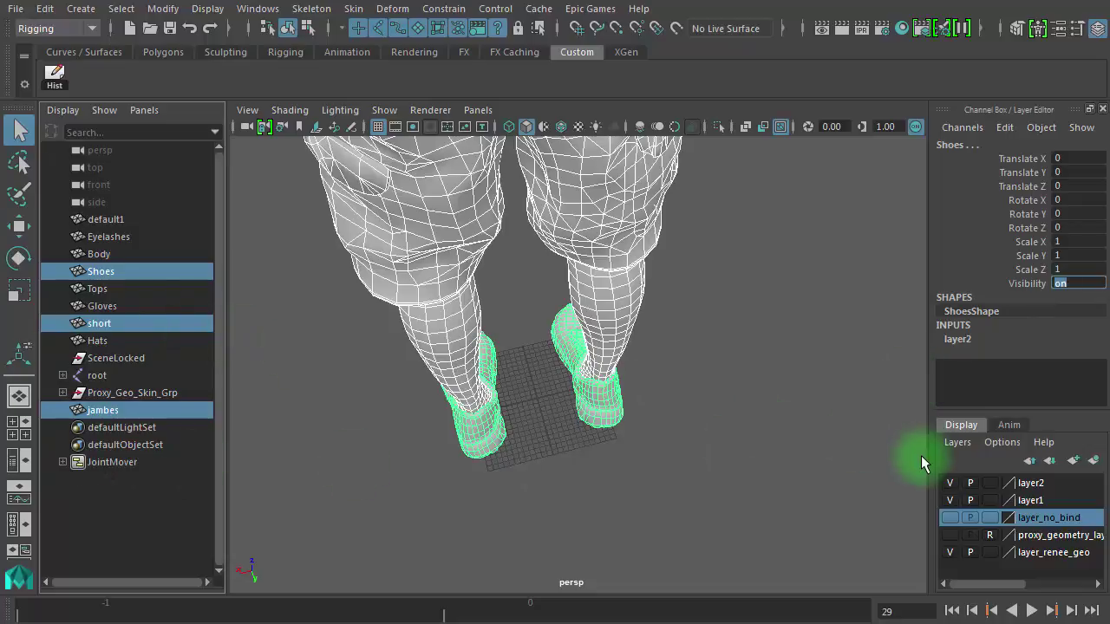
Step: Select the Shoes, short and jambes meshes one at a time and examine how they fit together
left_click(620, 401)
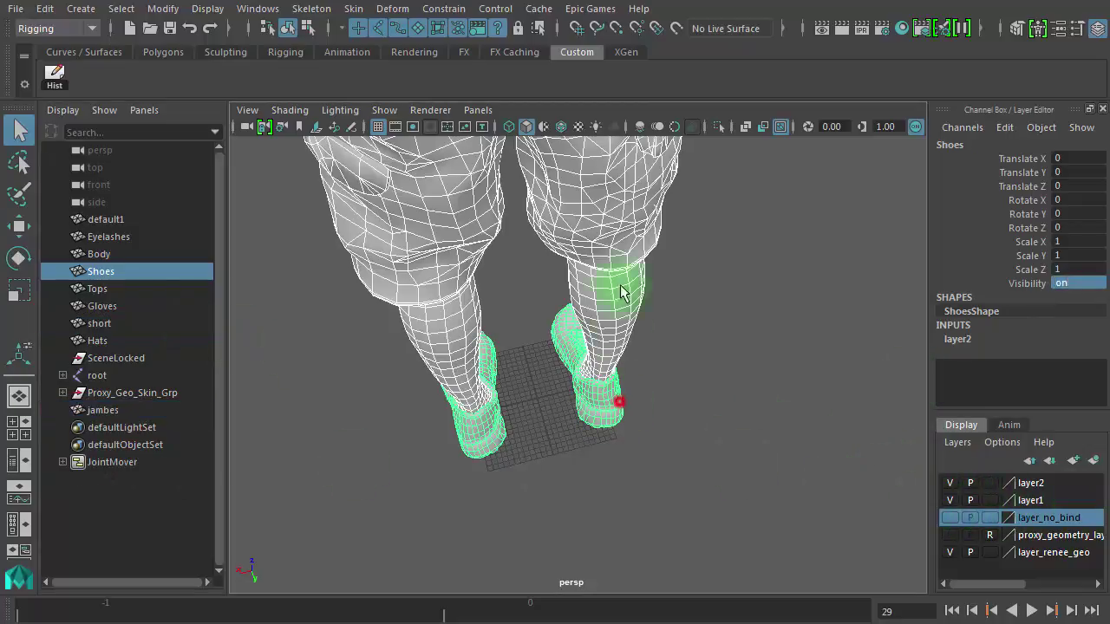
left_click(605, 211)
left_click_drag(604, 215, 676, 257, "alt")
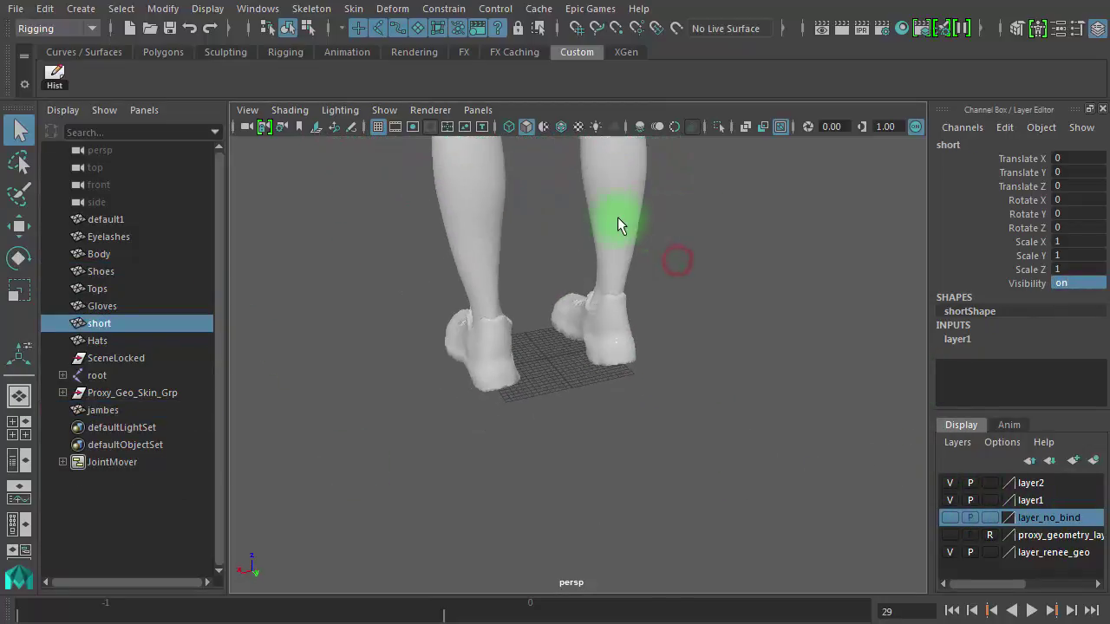
left_click(612, 223)
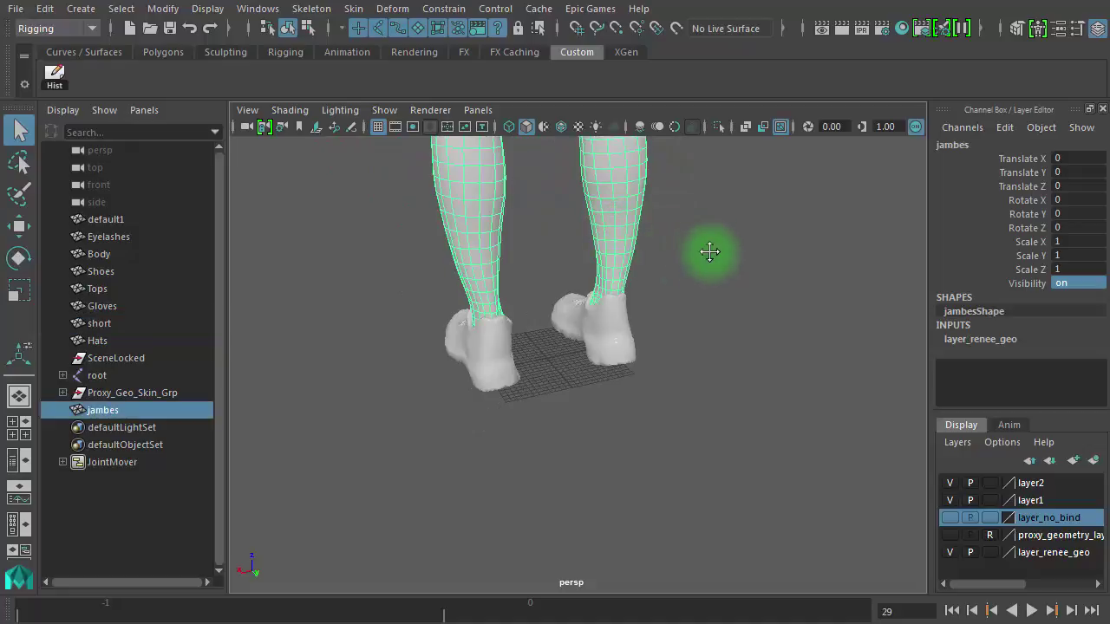
middle_click_drag(709, 252, 710, 441, "alt")
right_click_drag(740, 426, 675, 417, "alt")
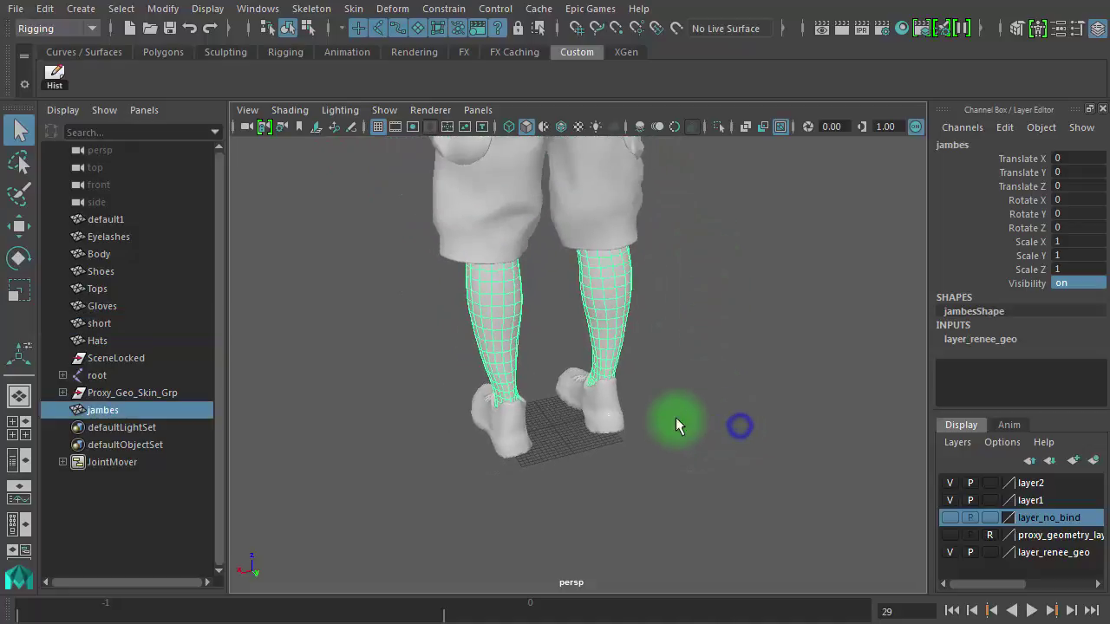
left_click(604, 419)
left_click_drag(629, 405, 793, 448, "alt")
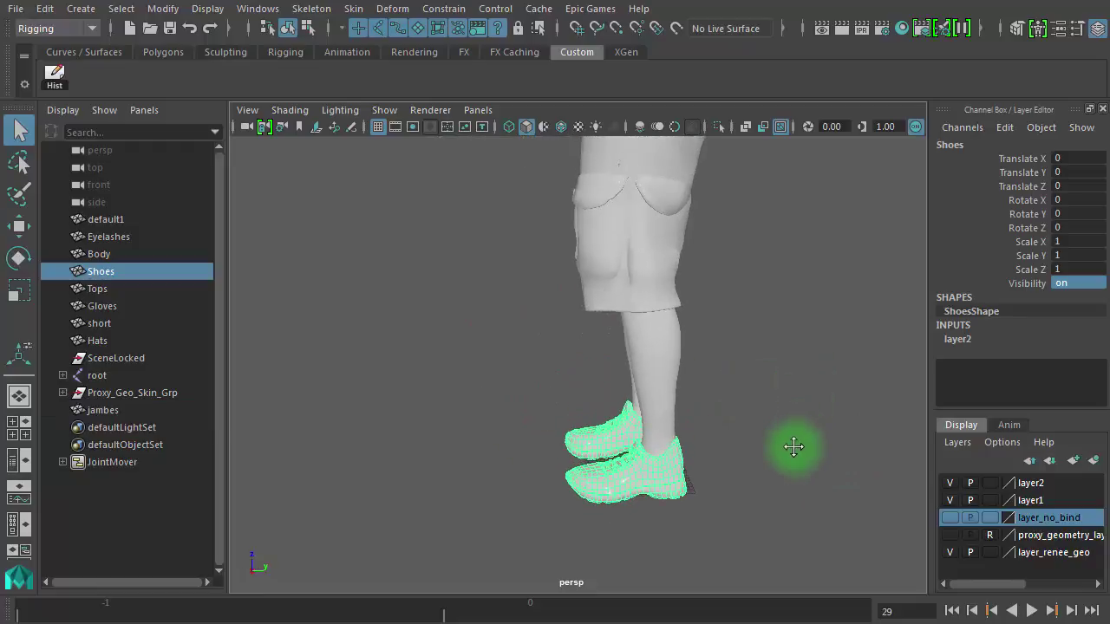
Step: Hide layer1 and layer_renee_geo, show layer_no_bind and clear the selection
left_click(950, 501)
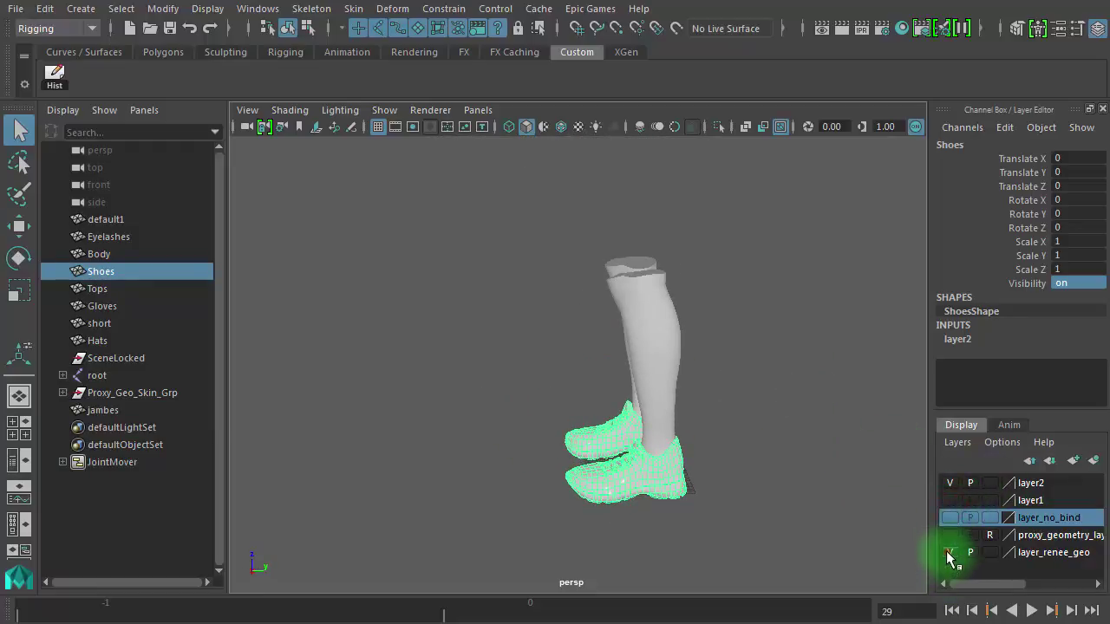
left_click(950, 552)
left_click(950, 518)
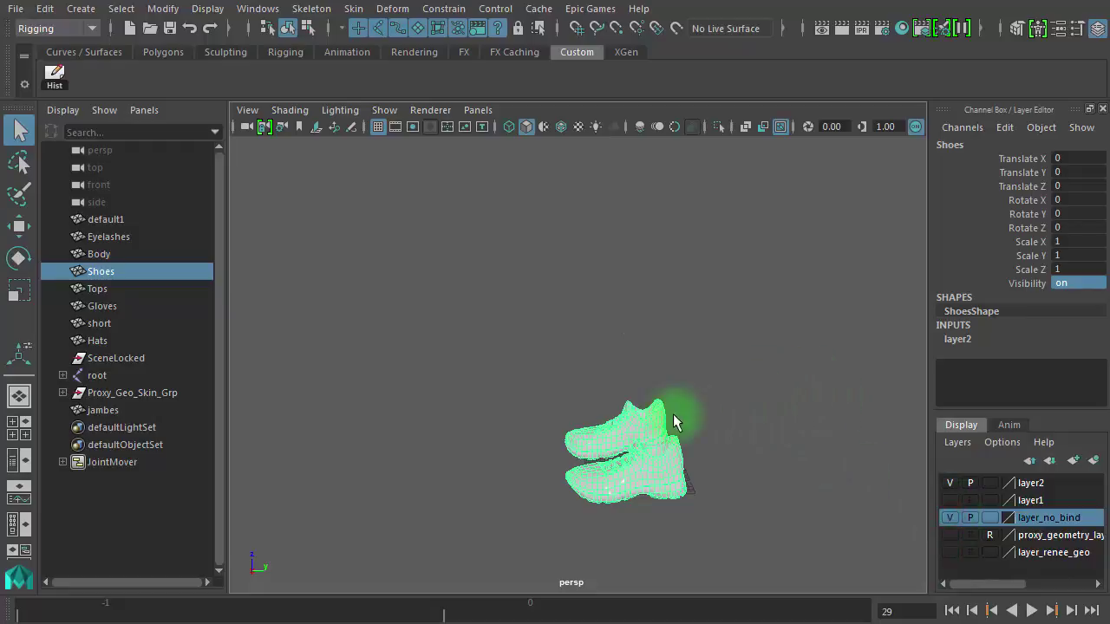
left_click_drag(675, 422, 702, 453, "alt")
left_click(734, 299)
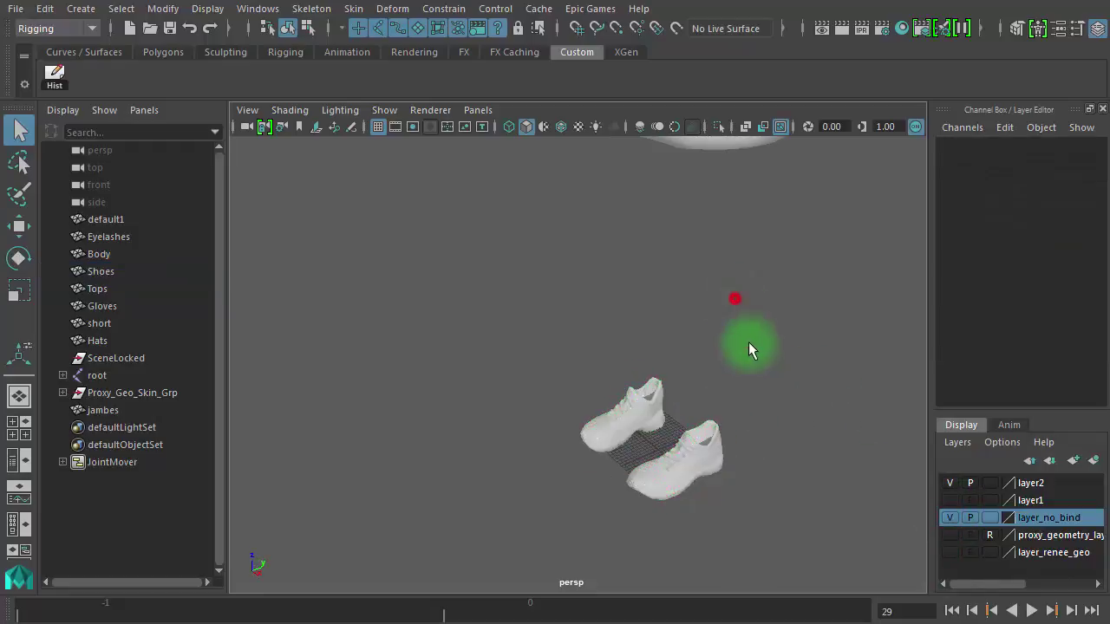
Step: Select the Shoes mesh with the Move tool and examine both shoes up close
left_click(720, 441)
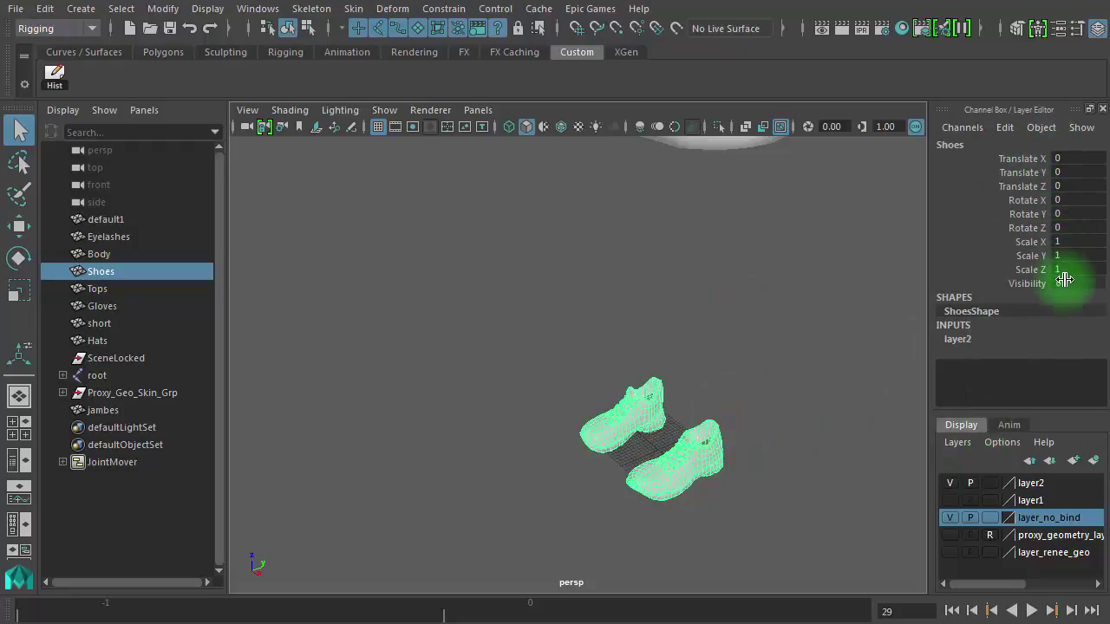
left_click(748, 442)
left_click(706, 455)
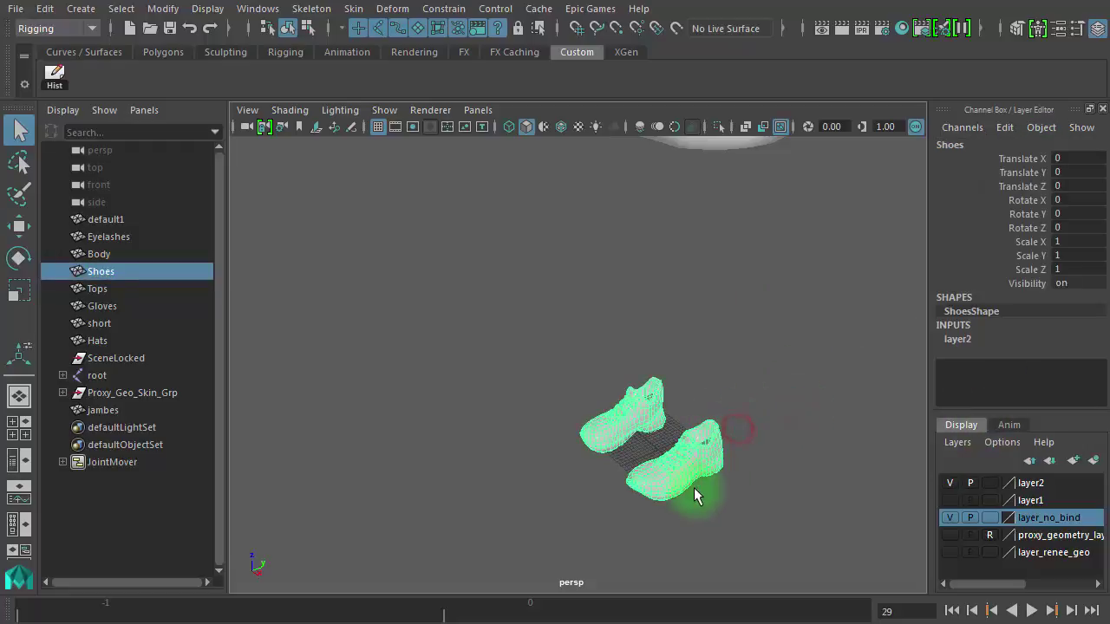
key("w")
right_click_drag(661, 476, 956, 484, "alt")
middle_click_drag(811, 486, 750, 348, "alt")
right_click_drag(704, 438, 911, 426, "alt")
middle_click_drag(817, 451, 650, 380, "alt")
left_click_drag(650, 379, 580, 358, "alt")
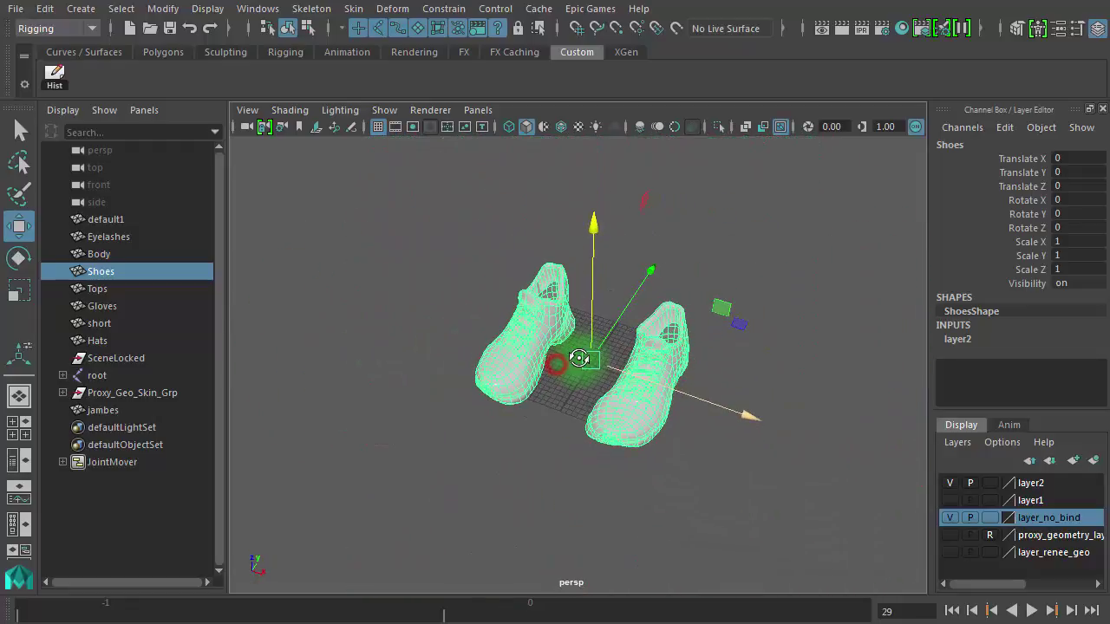
Step: Hide layer_no_bind and layer2, show layer_renee_geo and examine the selected jambes mesh on its own
left_click(949, 519)
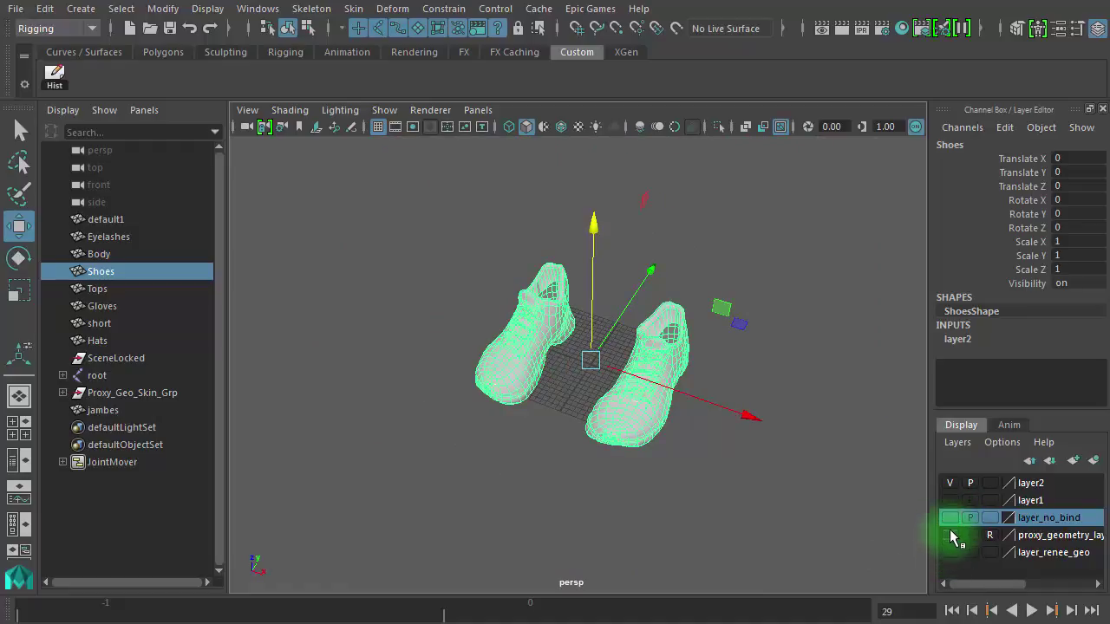
left_click(950, 552)
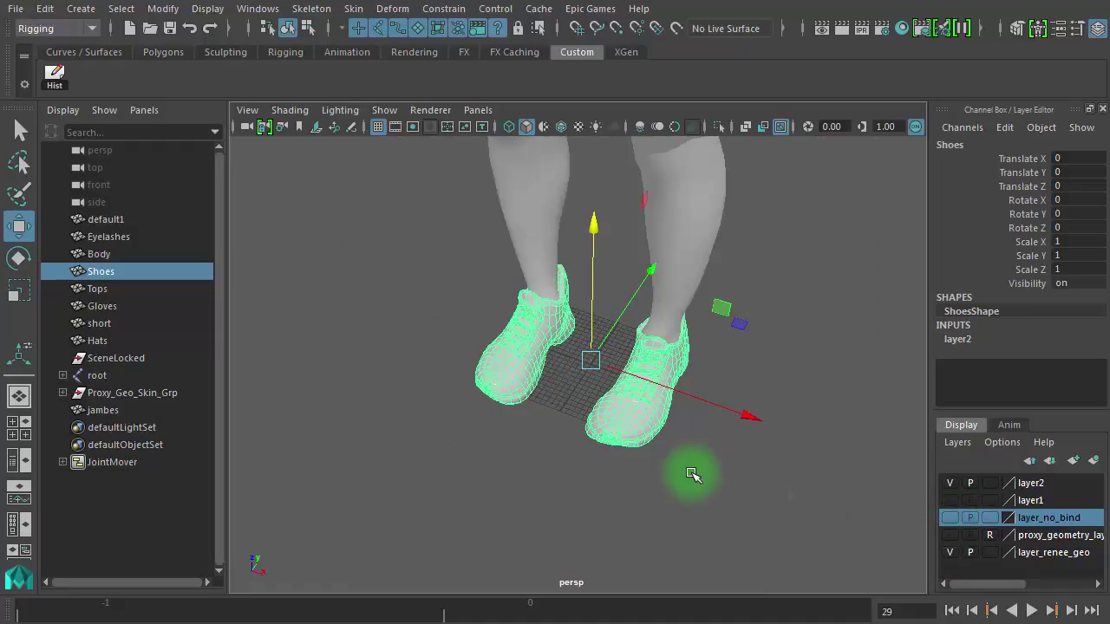
left_click_drag(727, 441, 743, 414, "alt")
left_click_drag(740, 223, 701, 213)
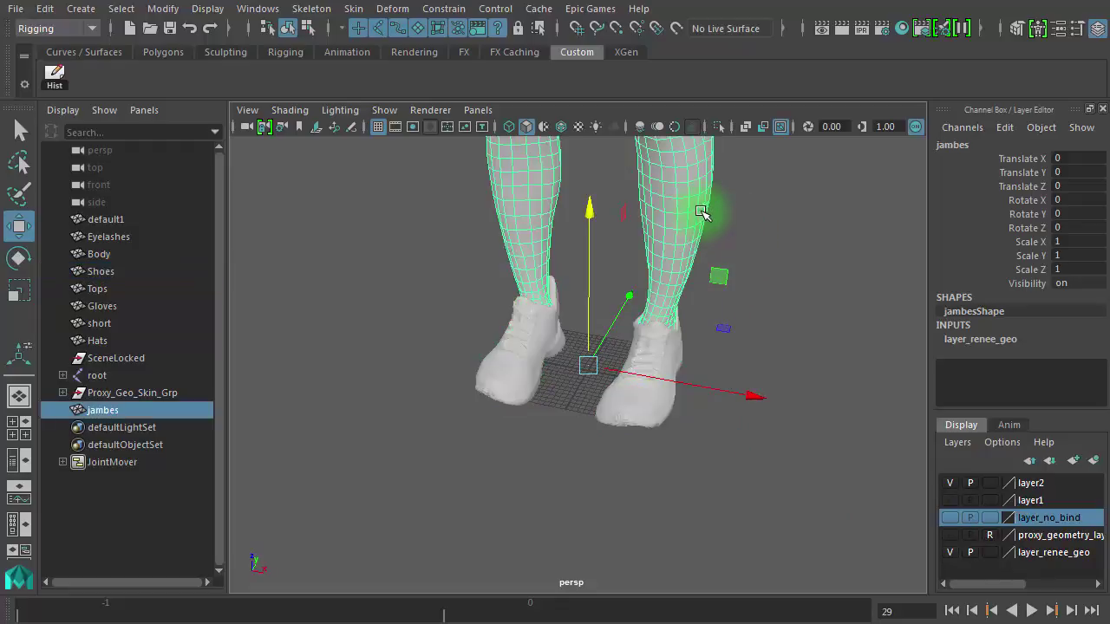
left_click_drag(869, 386, 900, 491, "alt")
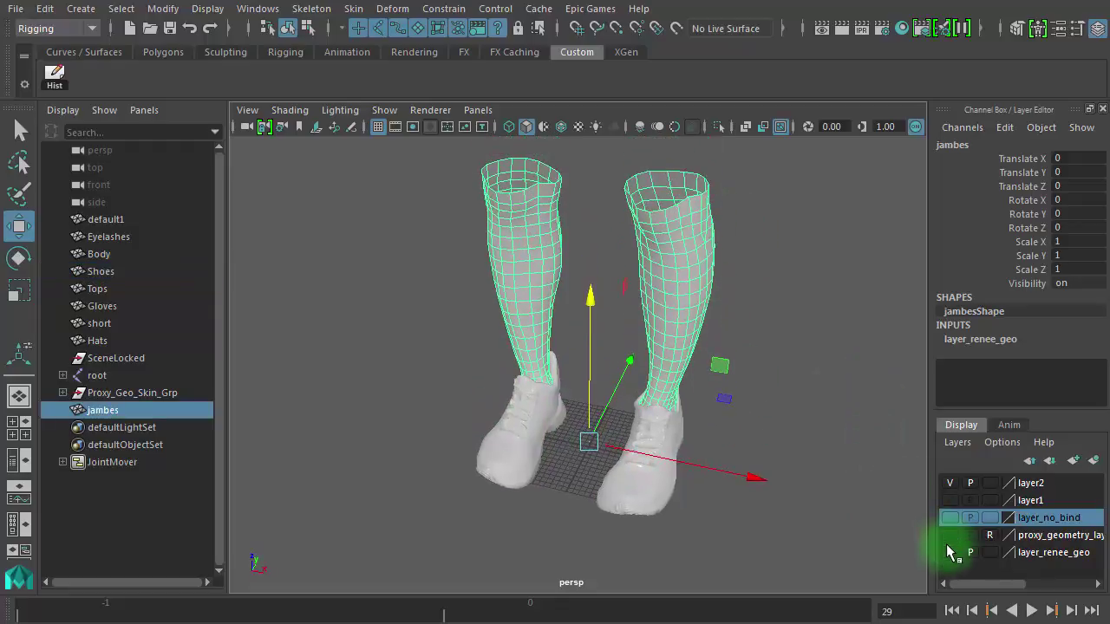
left_click(949, 484)
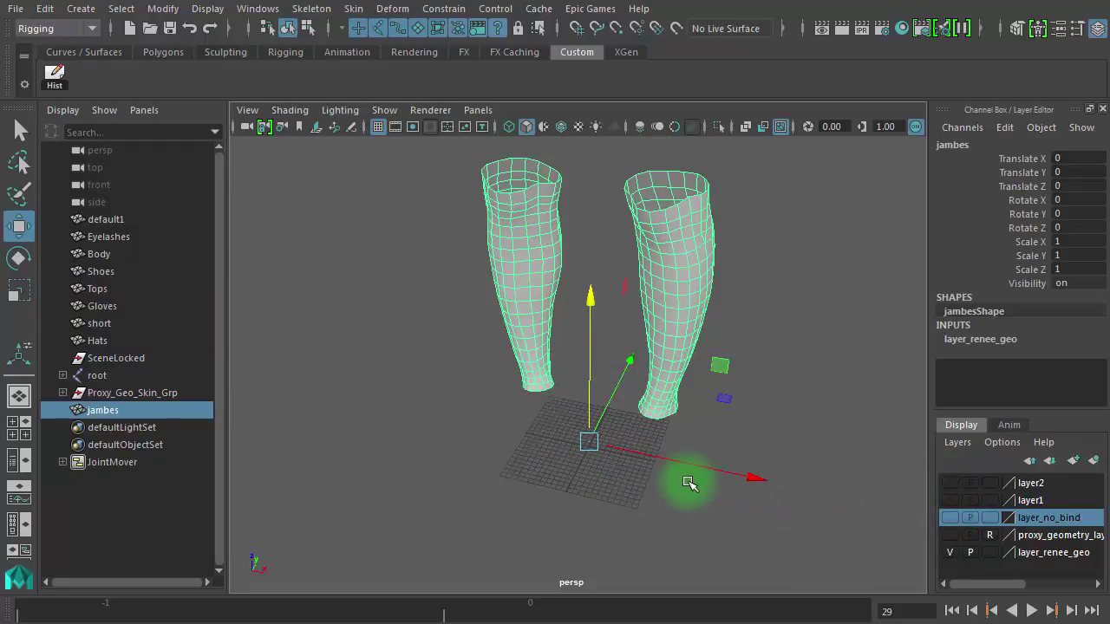
left_click_drag(689, 483, 719, 451, "alt")
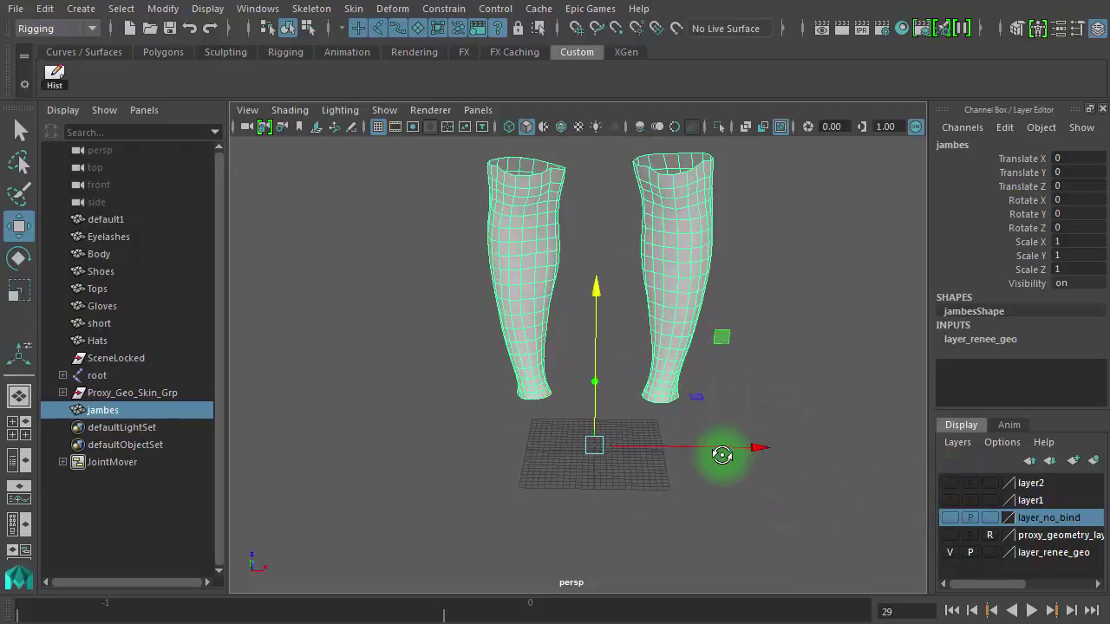
Step: Show layer2 and layer1 again, then select the short mesh and check it together with the legs and shoes
left_click(970, 552)
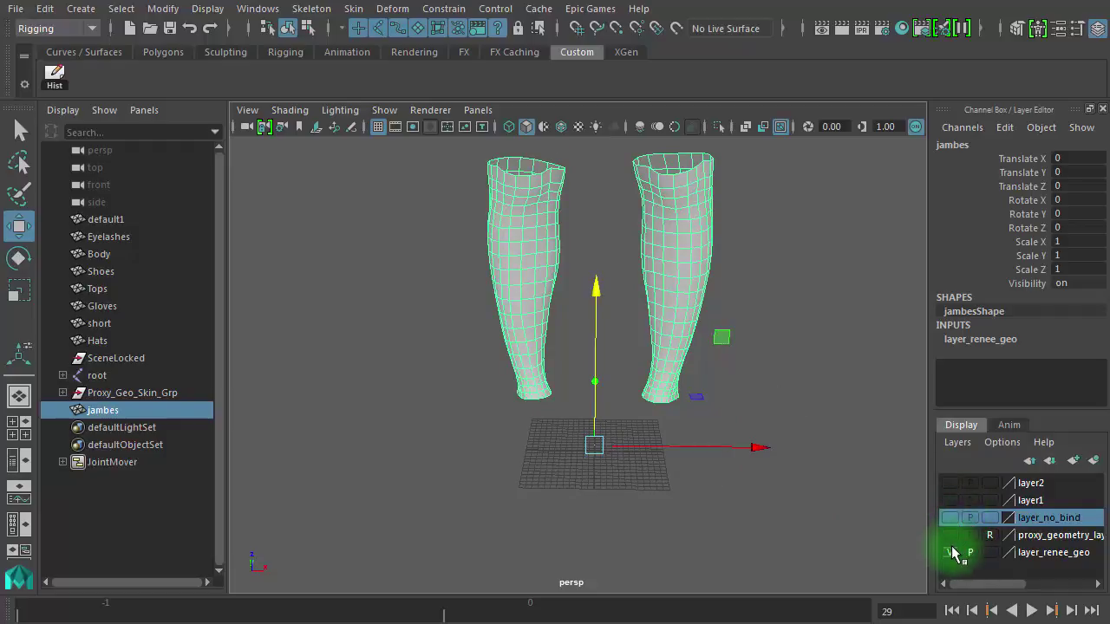
left_click(952, 482)
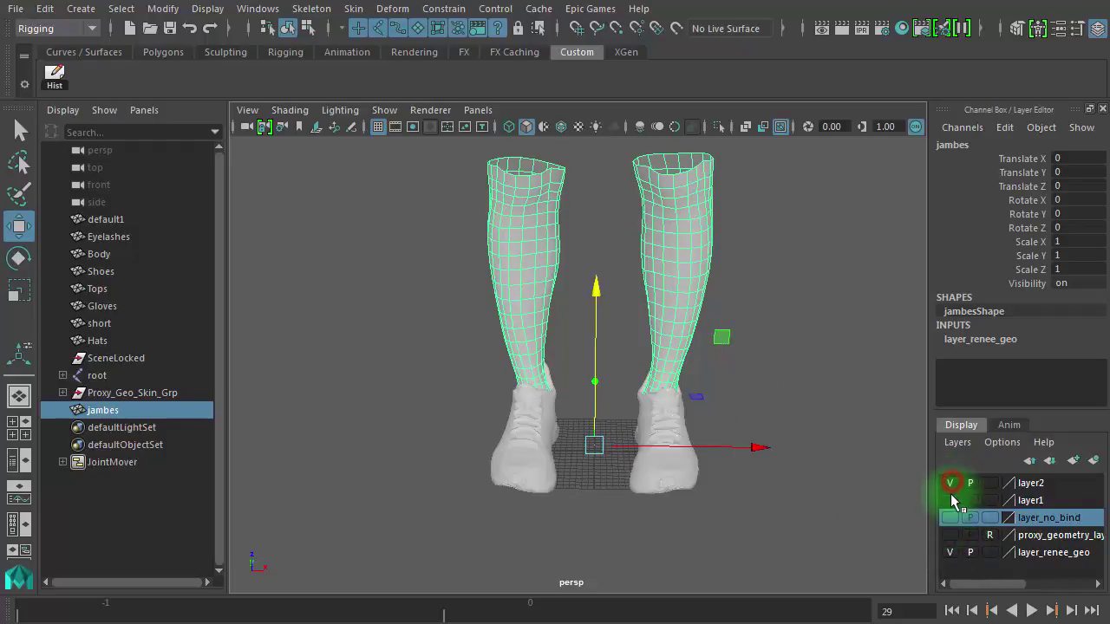
left_click(951, 497)
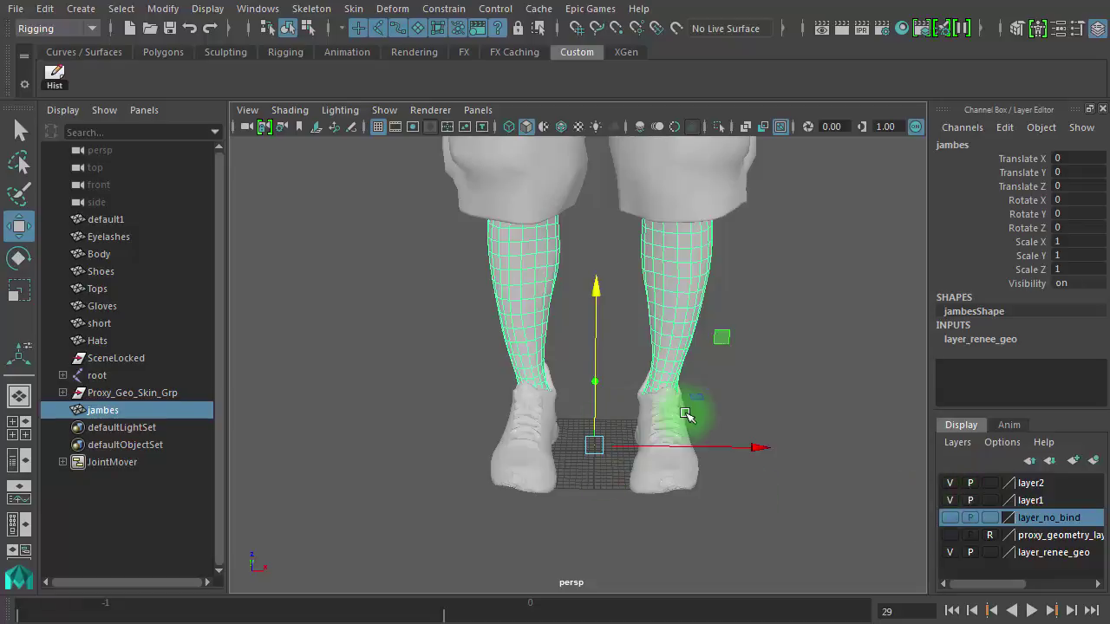
left_click_drag(684, 408, 636, 468, "alt")
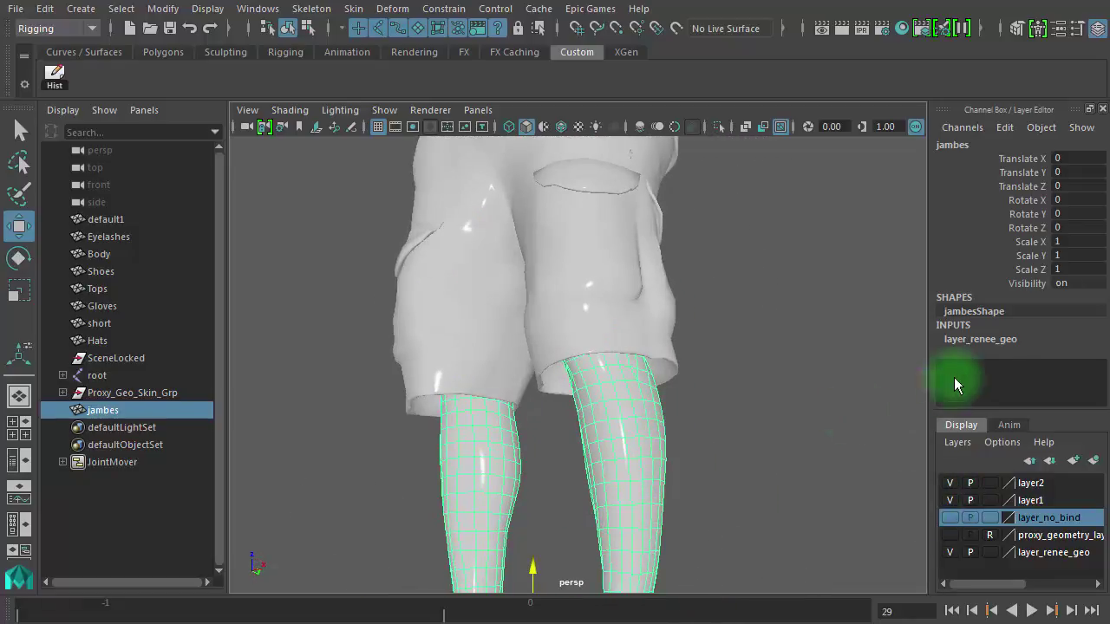
left_click(642, 272)
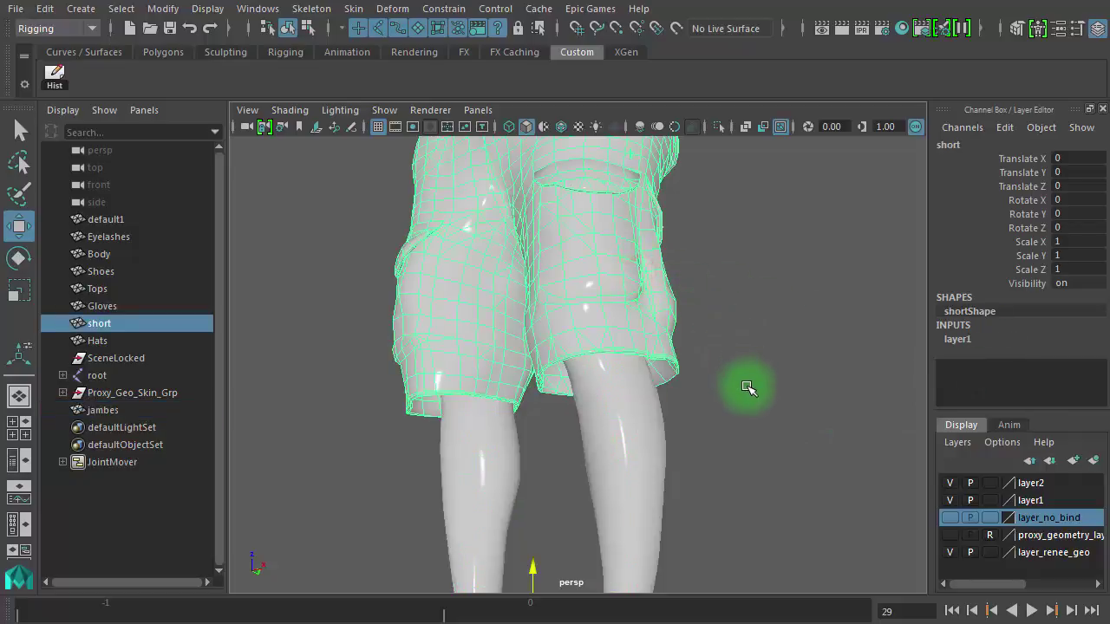
right_click_drag(745, 392, 478, 381, "alt")
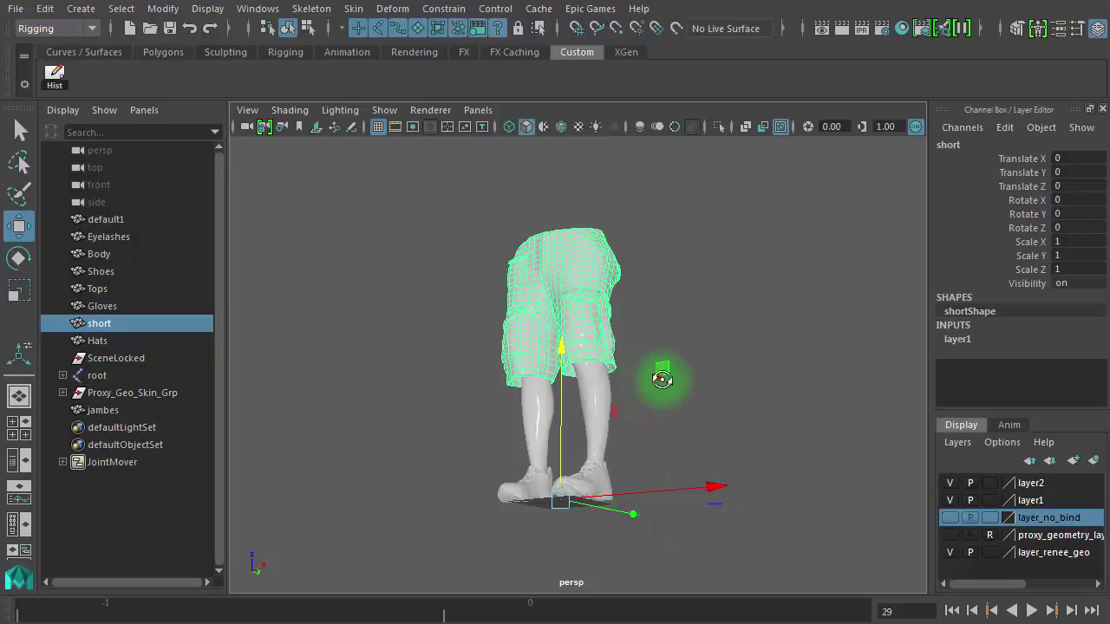
Step: Examine the selected short mesh from the front, sides and back, up close and together with the legs and shoes
left_click_drag(664, 376, 694, 424, "alt")
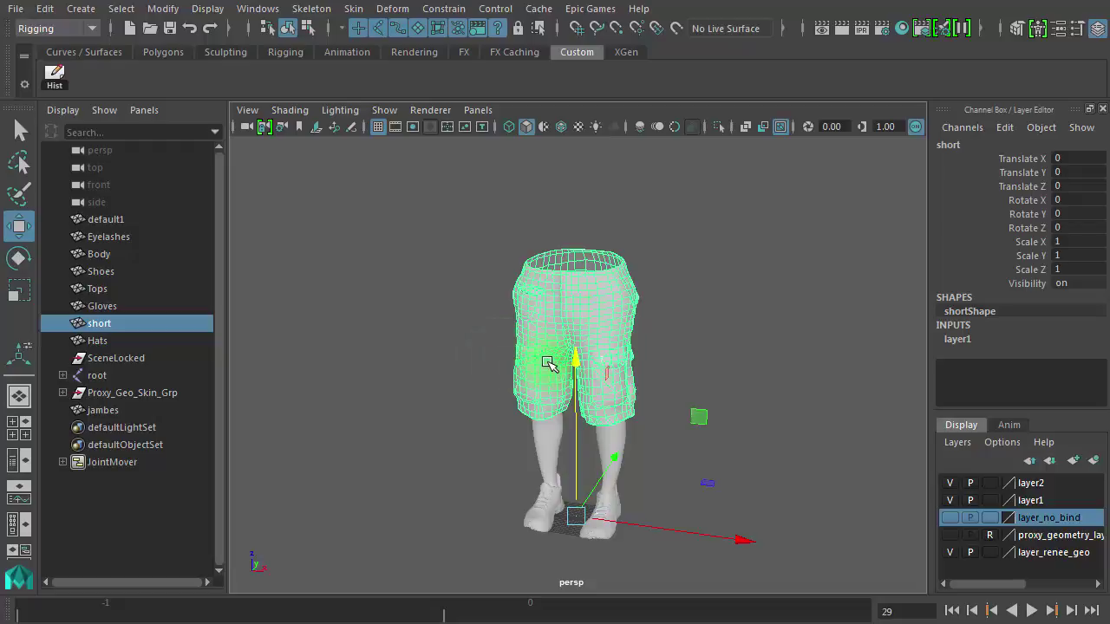
right_click_drag(545, 361, 737, 376, "alt")
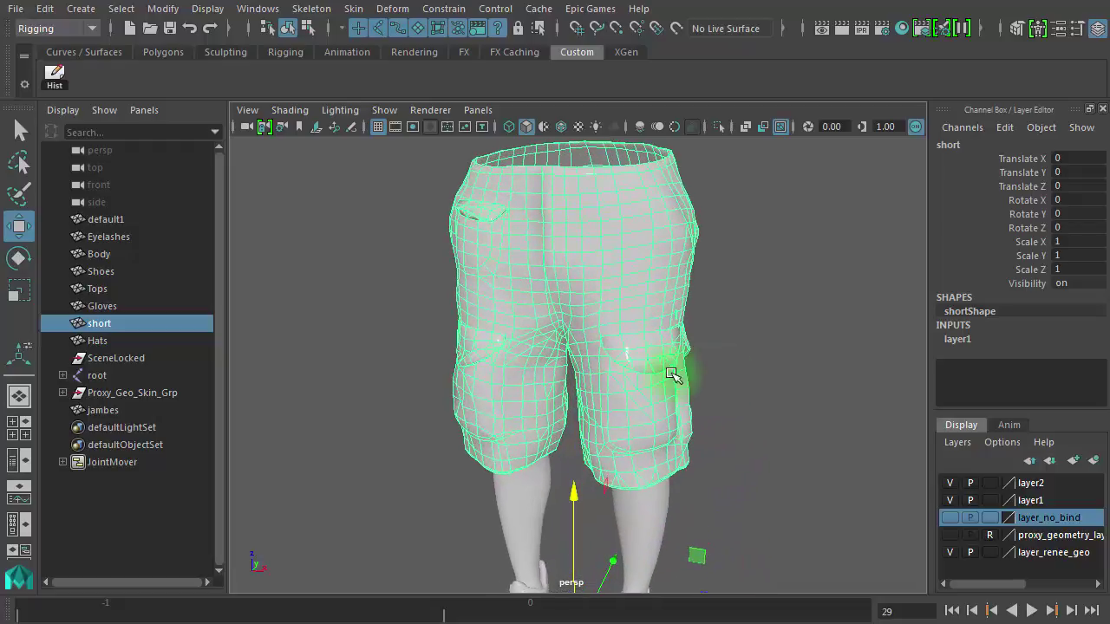
left_click_drag(664, 373, 925, 372, "alt")
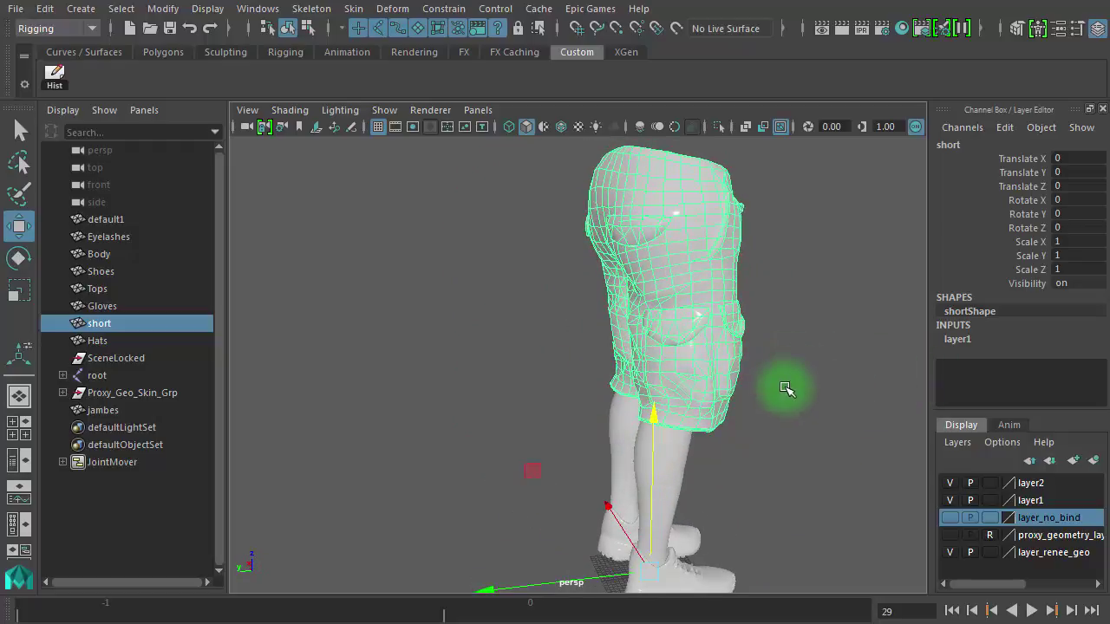
left_click_drag(739, 396, 744, 304, "alt")
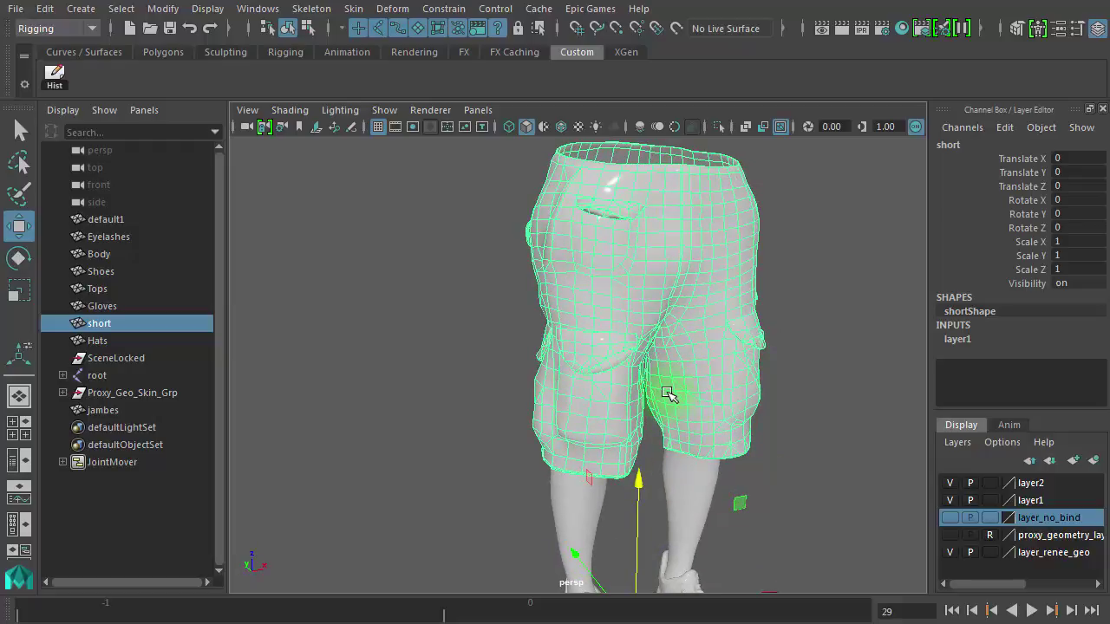
right_click_drag(711, 397, 512, 391, "alt")
left_click_drag(732, 413, 474, 414, "alt")
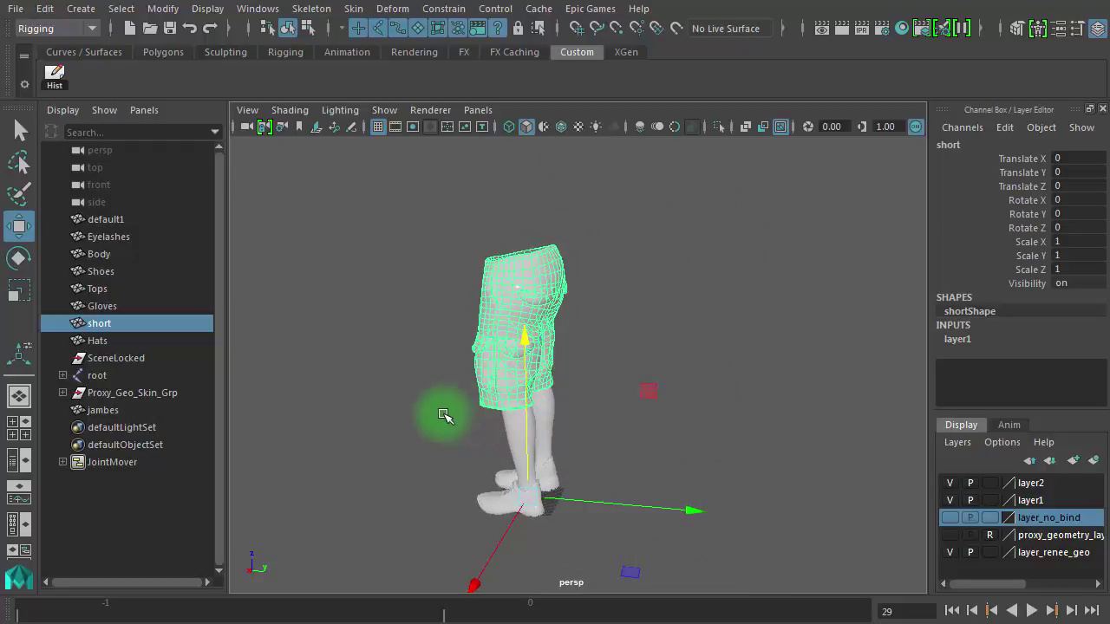
right_click_drag(446, 413, 674, 324, "alt")
middle_click_drag(674, 324, 915, 426, "alt")
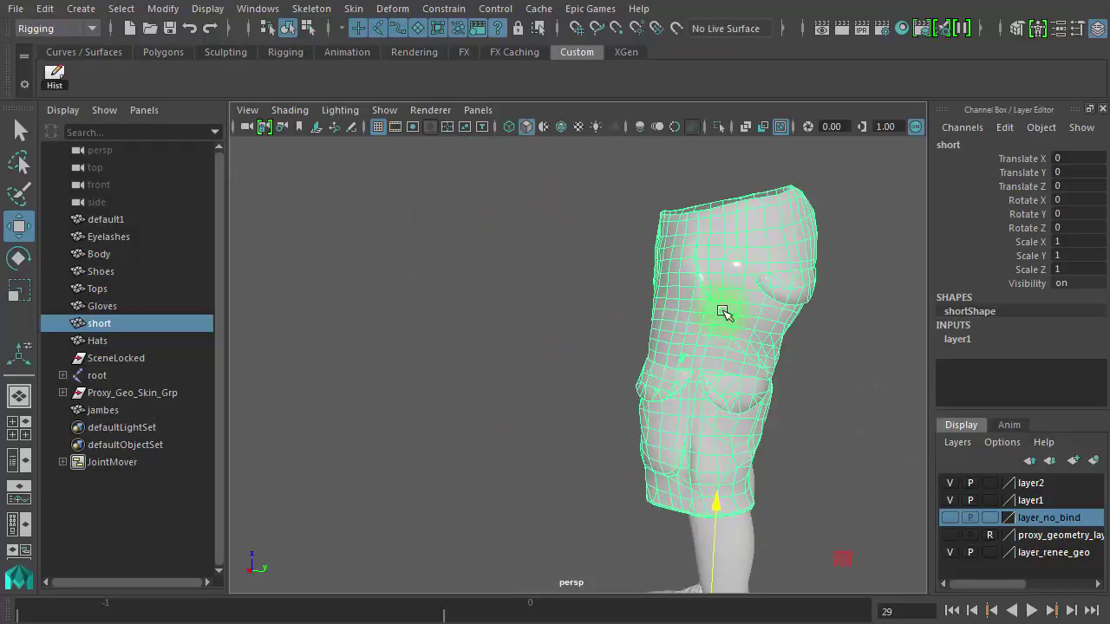
left_click_drag(820, 550, 735, 470, "alt")
right_click_drag(633, 463, 833, 470, "alt")
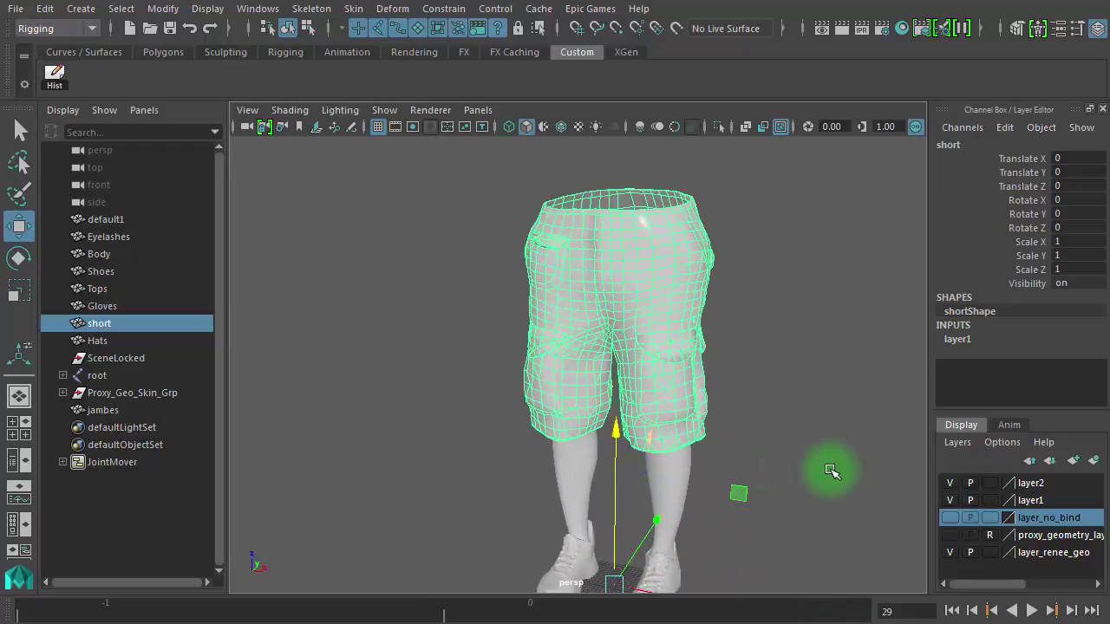
middle_click_drag(817, 453, 777, 412, "alt")
right_click_drag(780, 429, 690, 431, "alt")
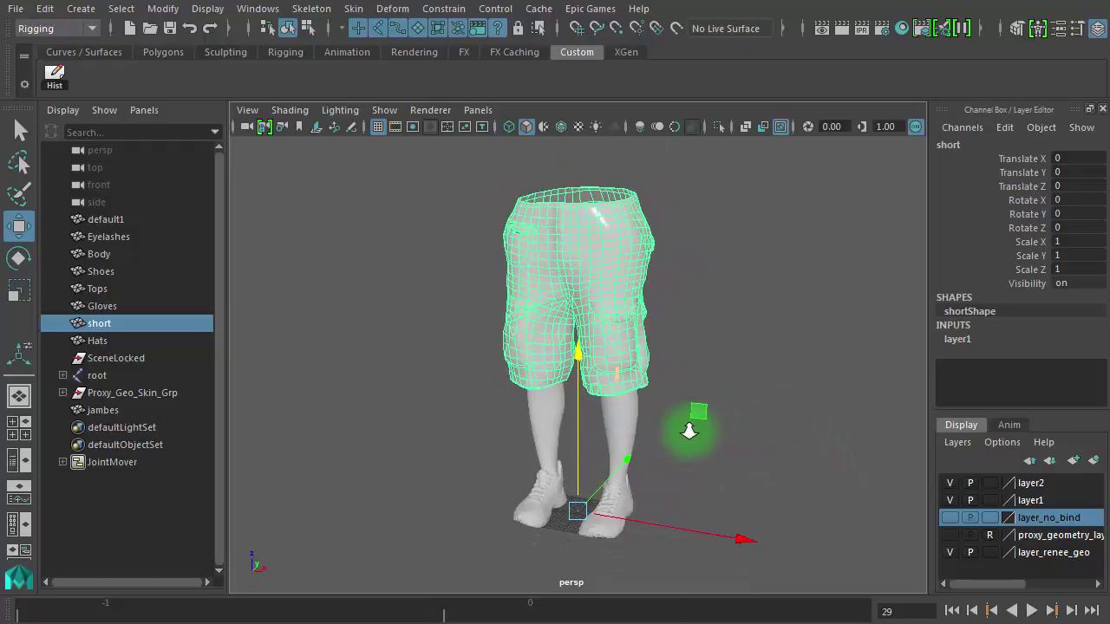